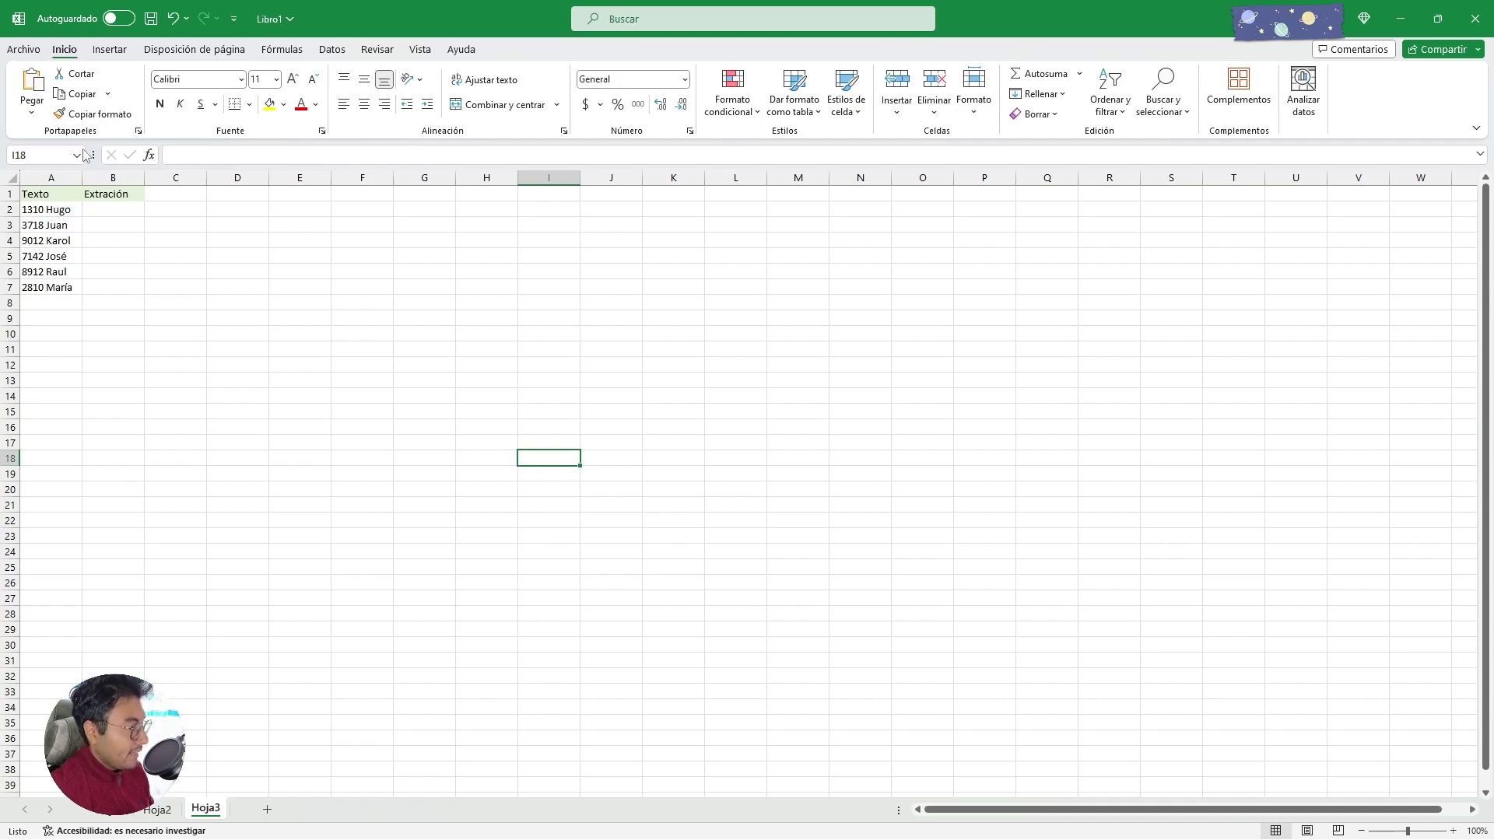
- Inspect the first Texto entry and cancel a stray entry in E4
{"action": "left_click", "coordinate": [29, 208]}
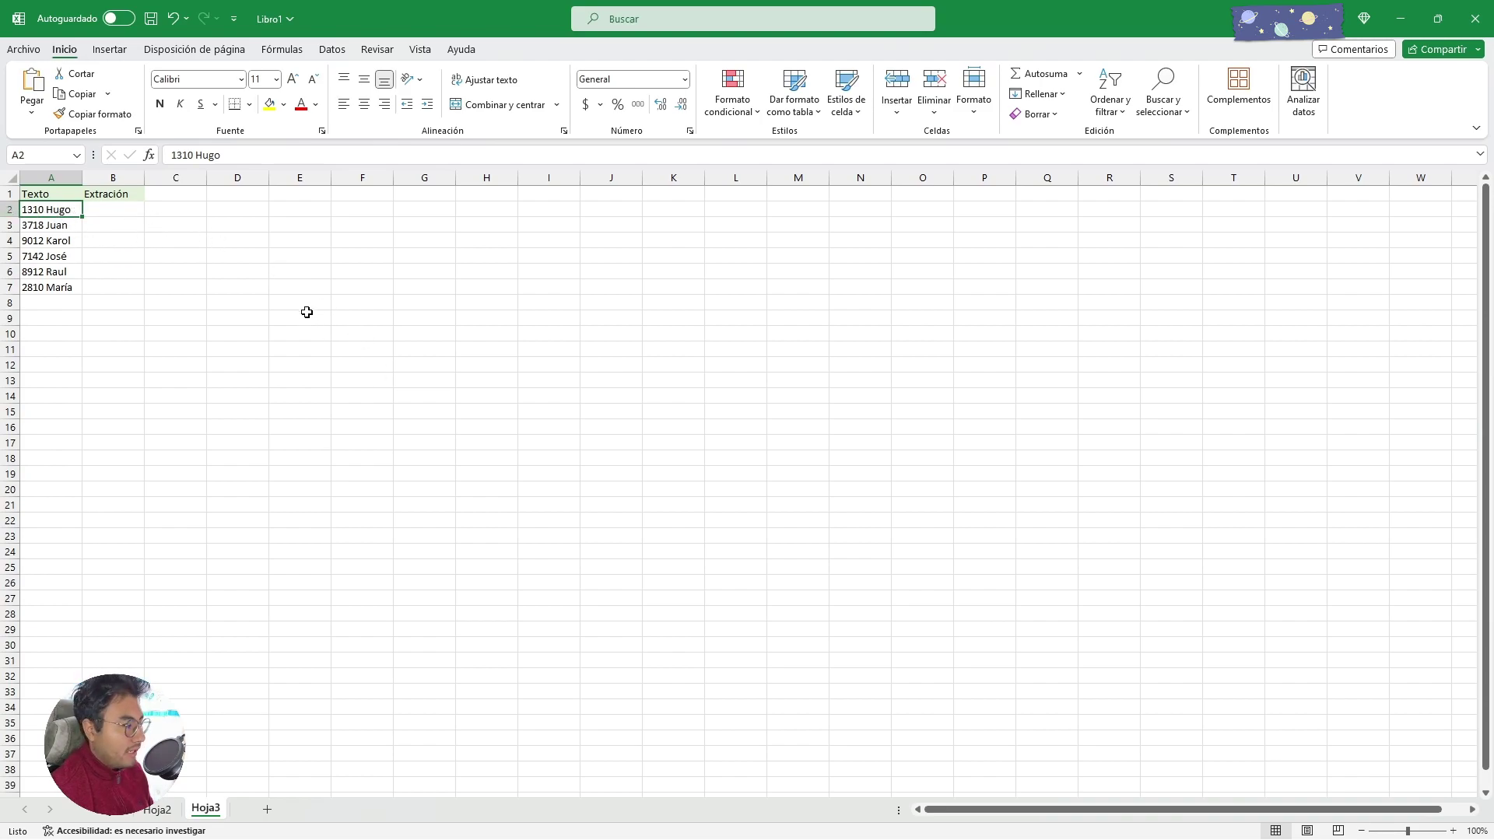
{"action": "left_click", "coordinate": [301, 240]}
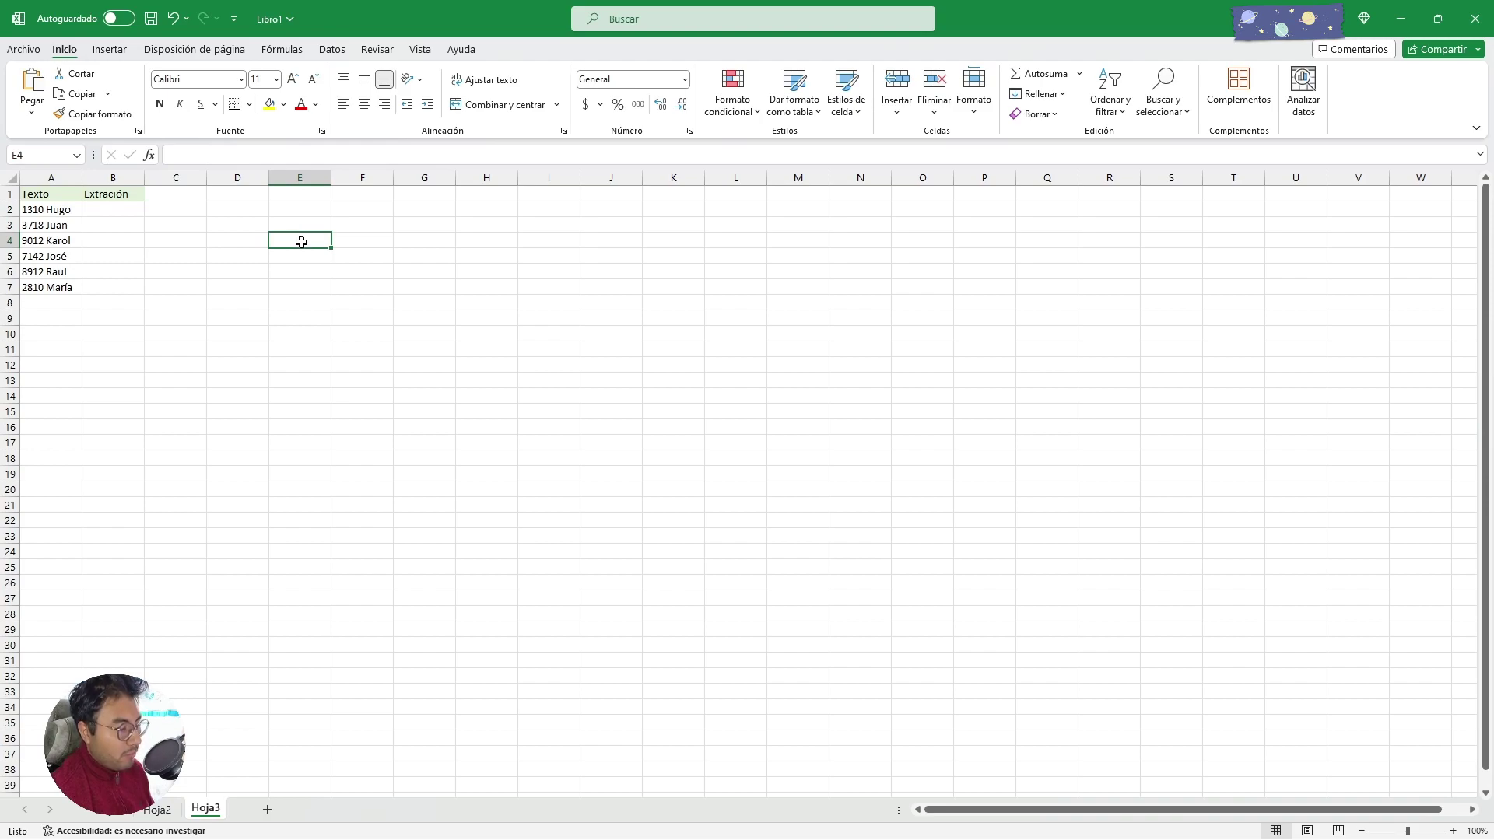
{"action": "type", "text": "f4#"}
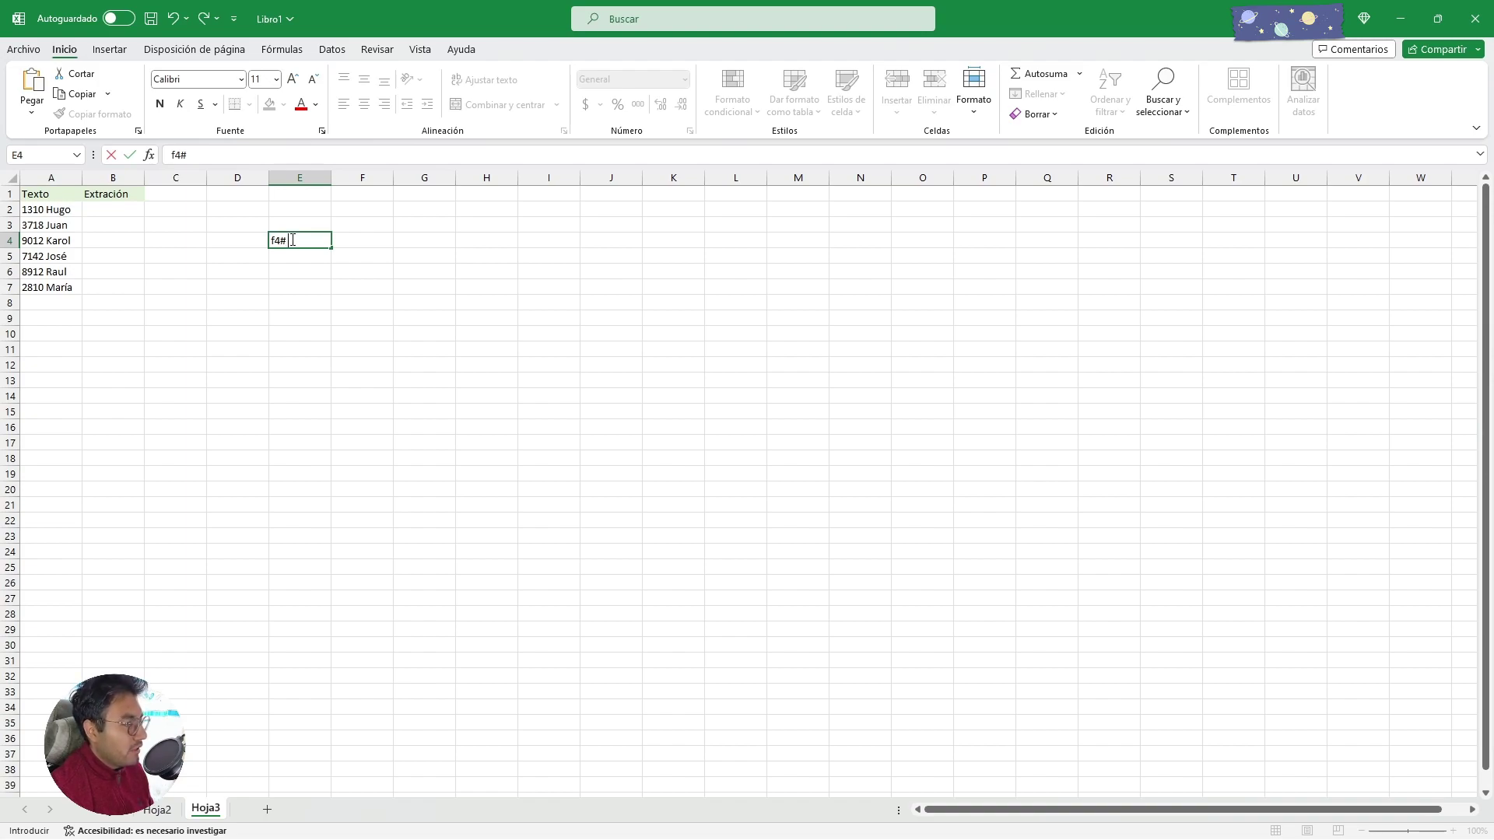
{"action": "key", "text": "Escape"}
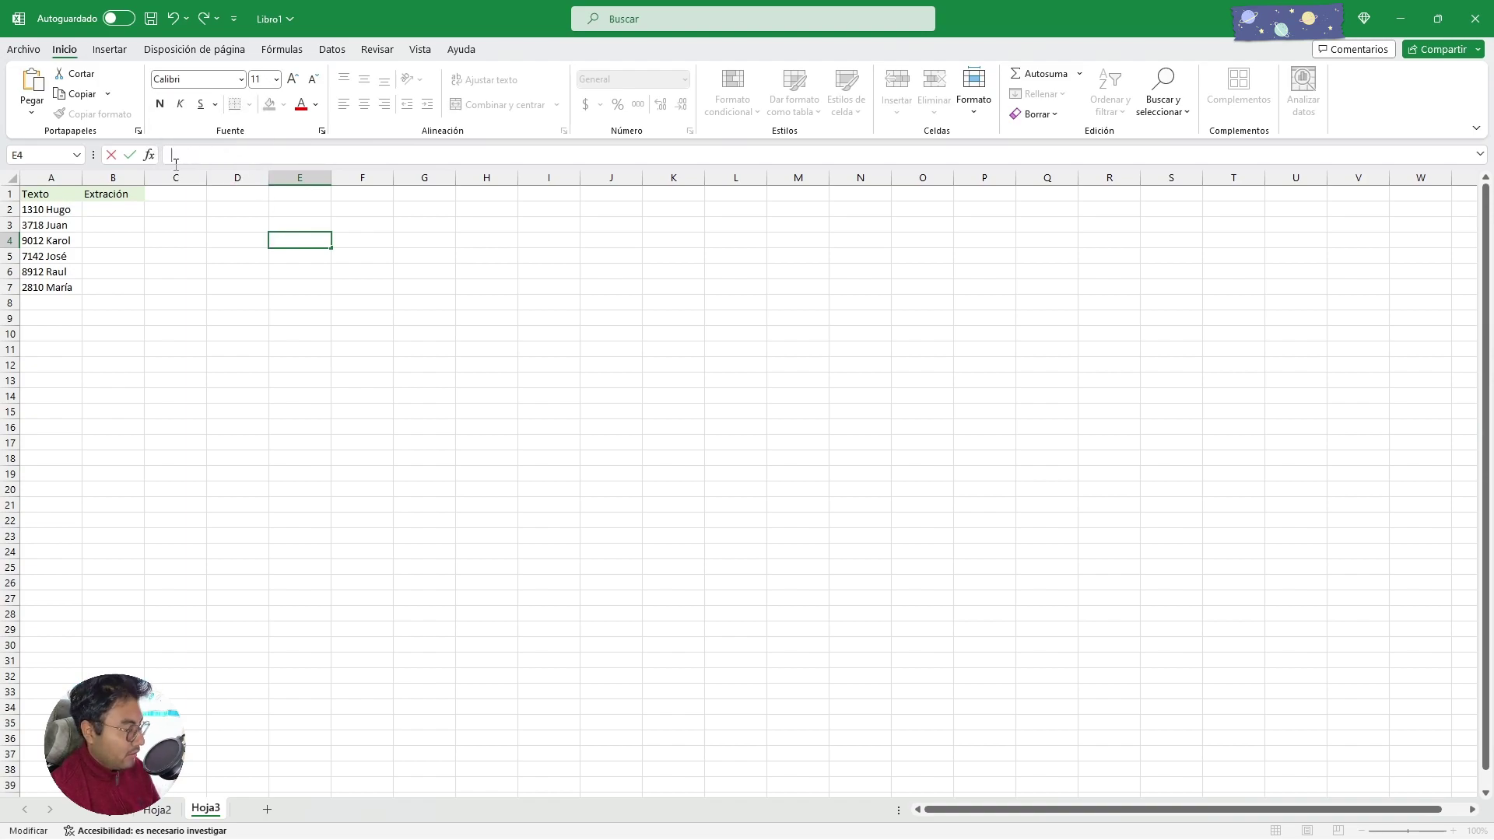
- Enter =LARGO(A2) in B2 to count the characters of the first entry
{"action": "left_click", "coordinate": [114, 222]}
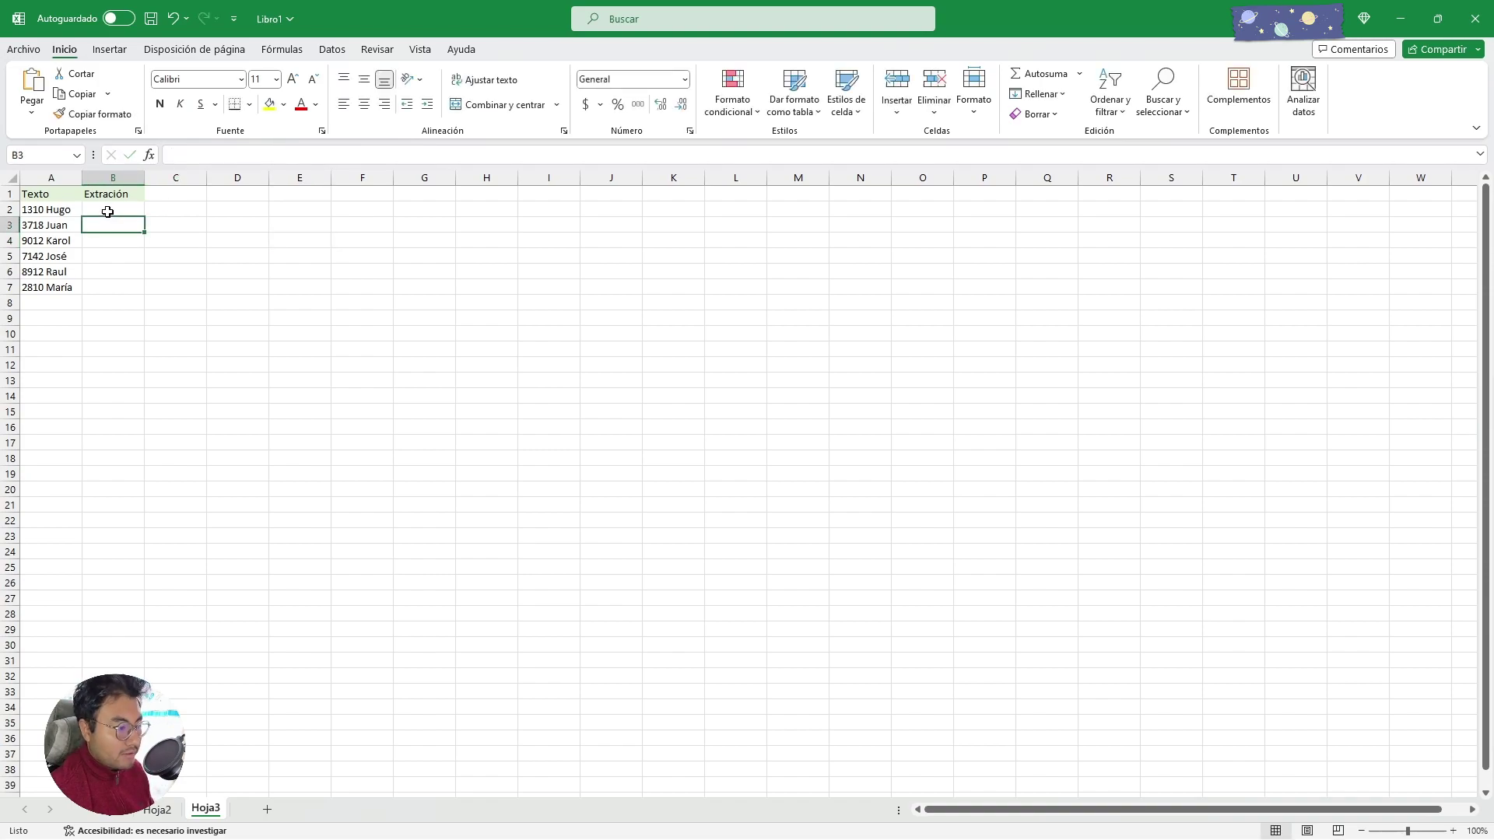
{"action": "left_click", "coordinate": [59, 210]}
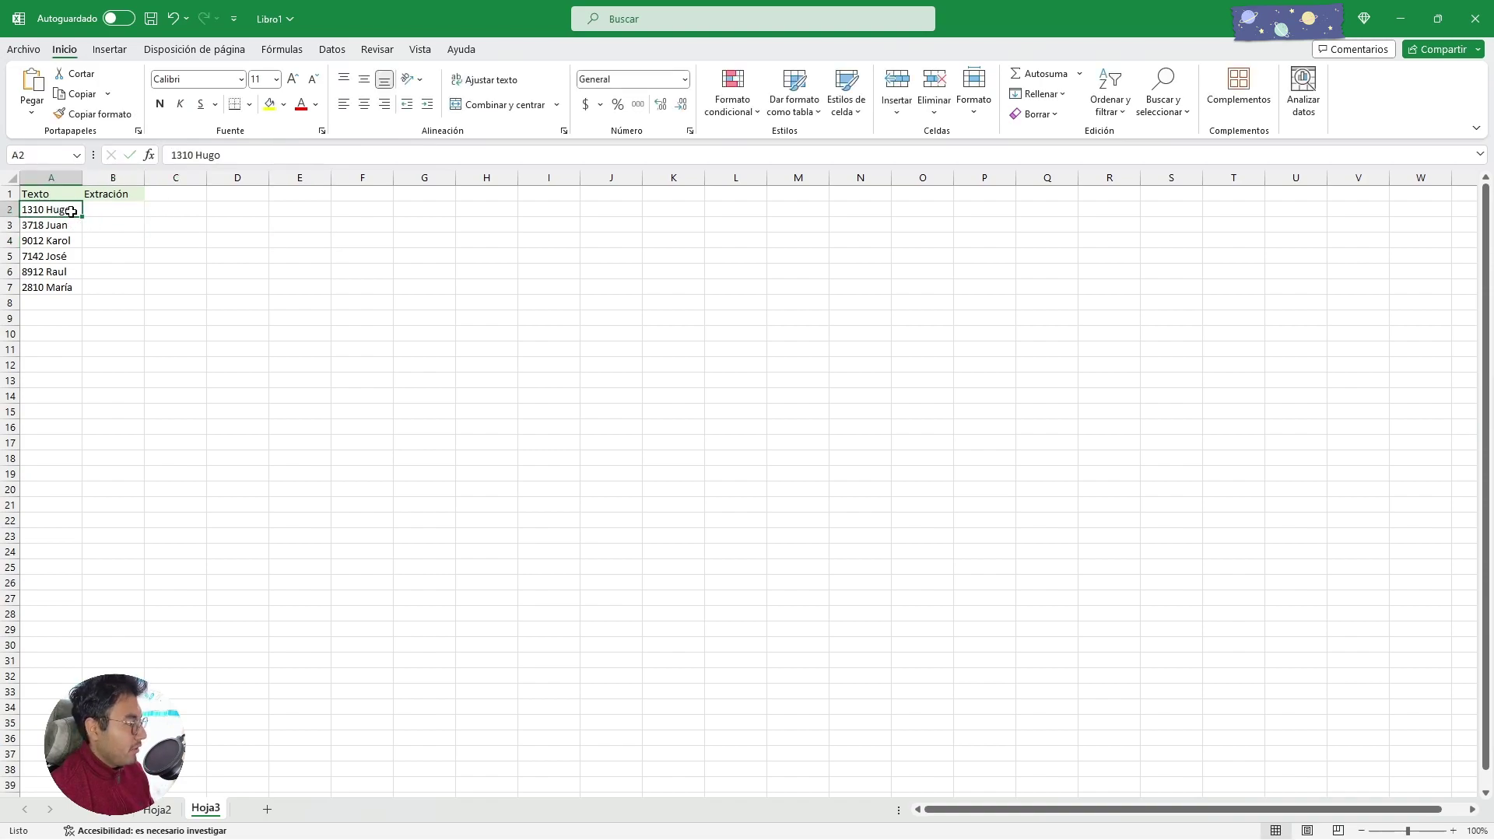
{"action": "left_click", "coordinate": [105, 210]}
{"action": "left_click", "coordinate": [215, 159]}
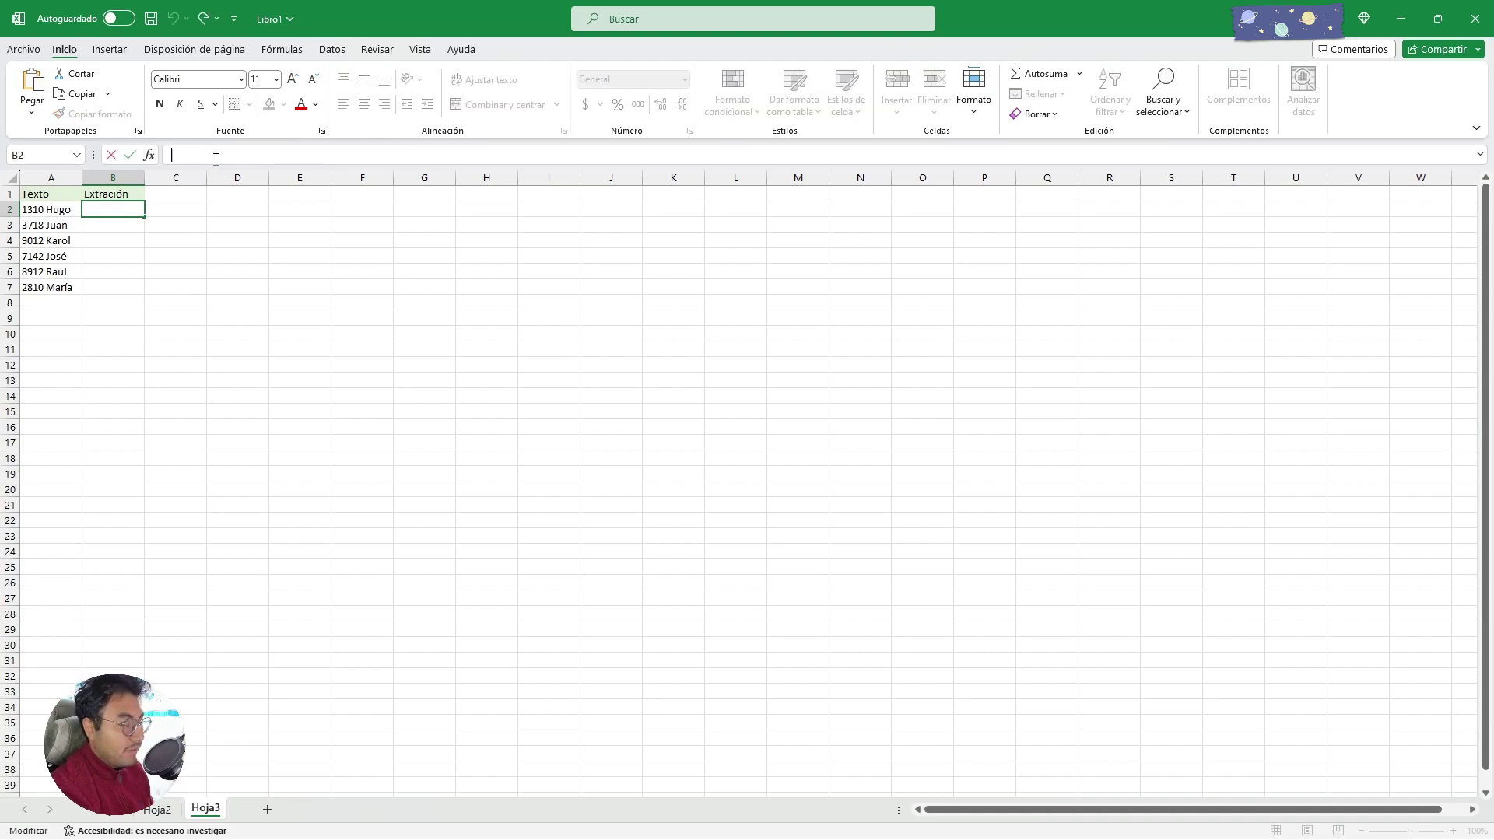
{"action": "type", "text": "="}
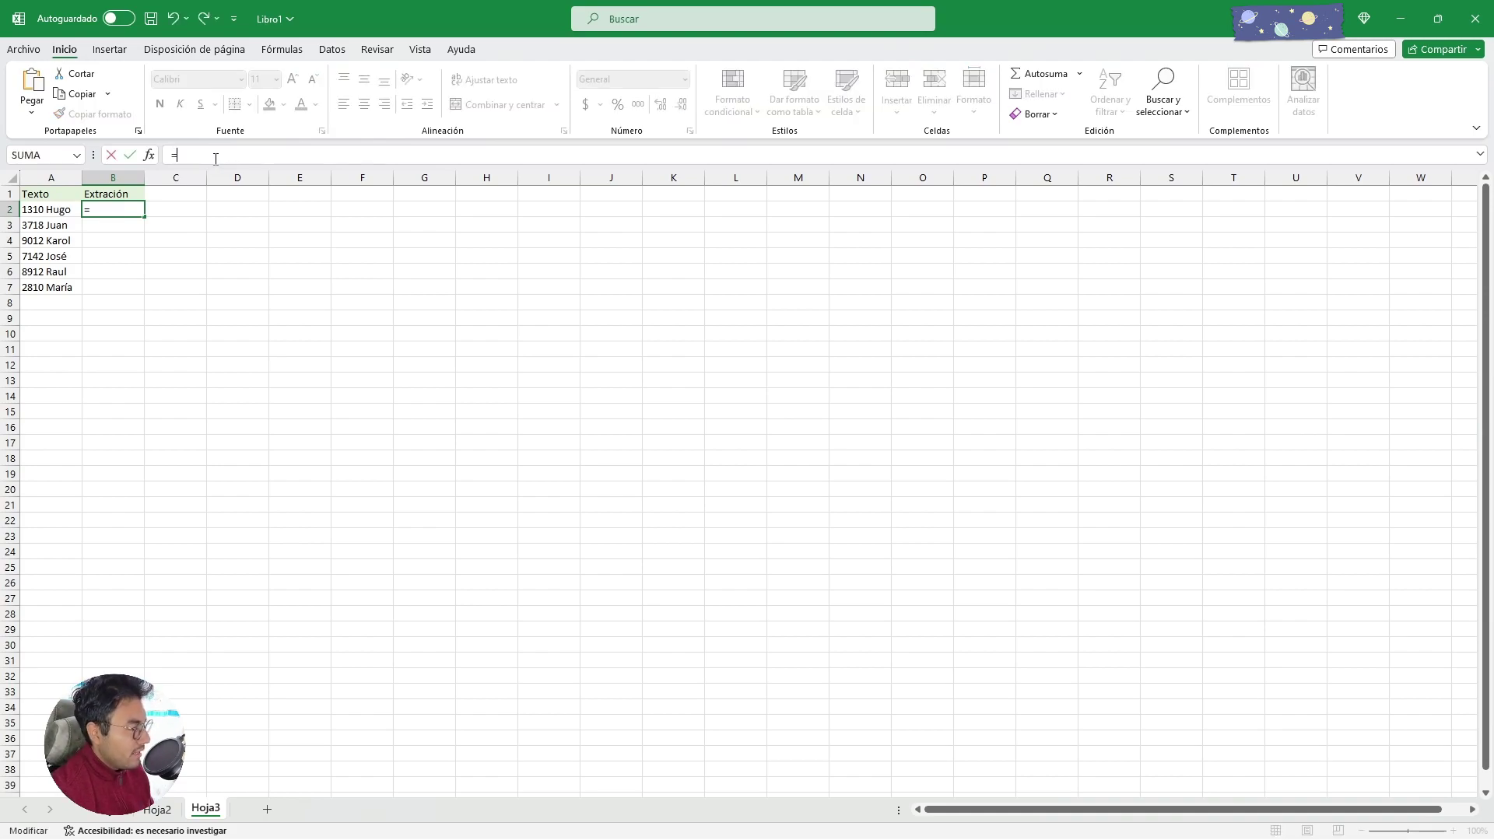
{"action": "type", "text": "larg"}
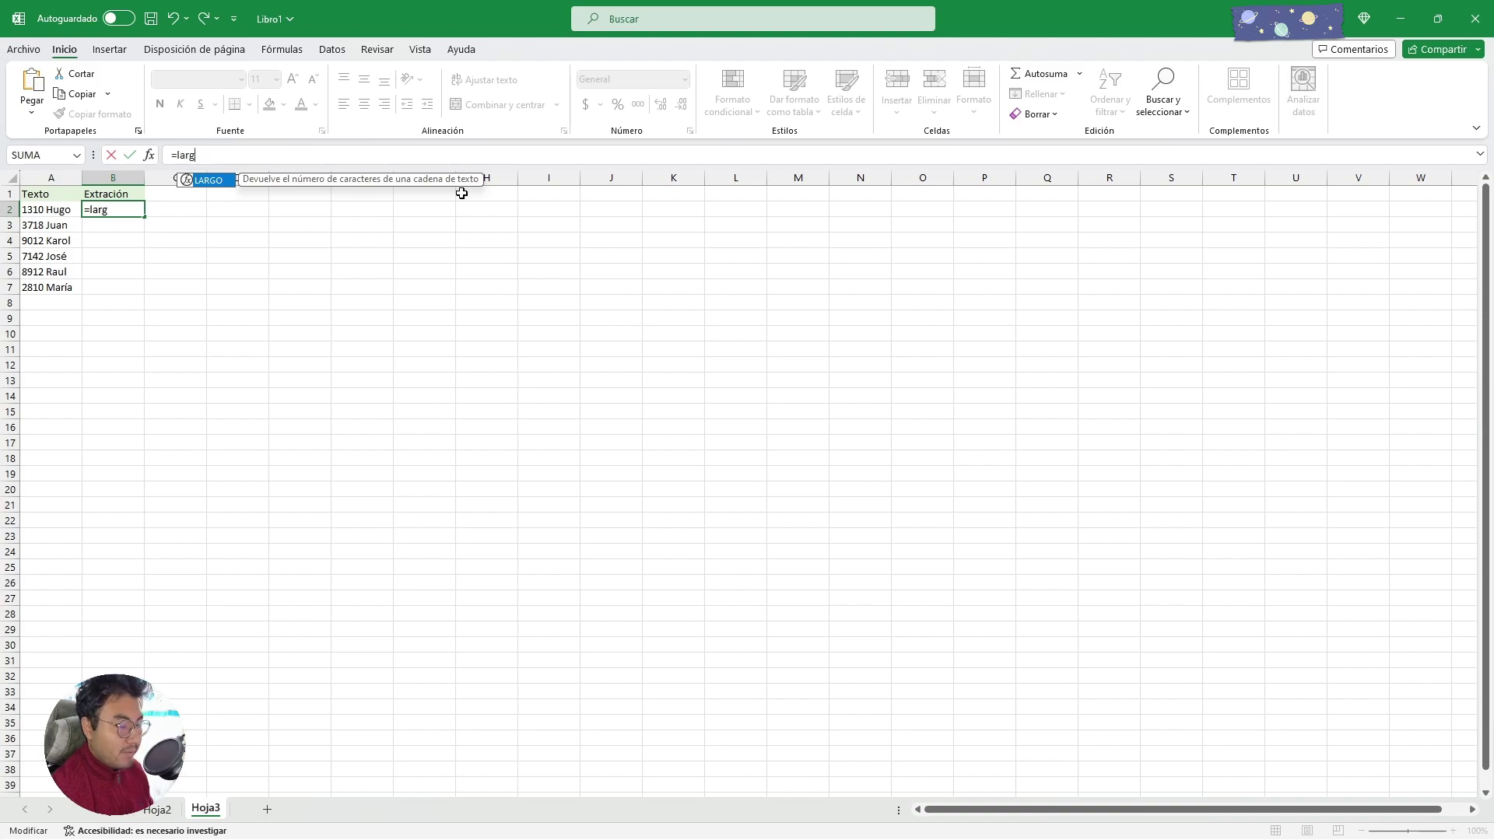
{"action": "key", "text": "Tab"}
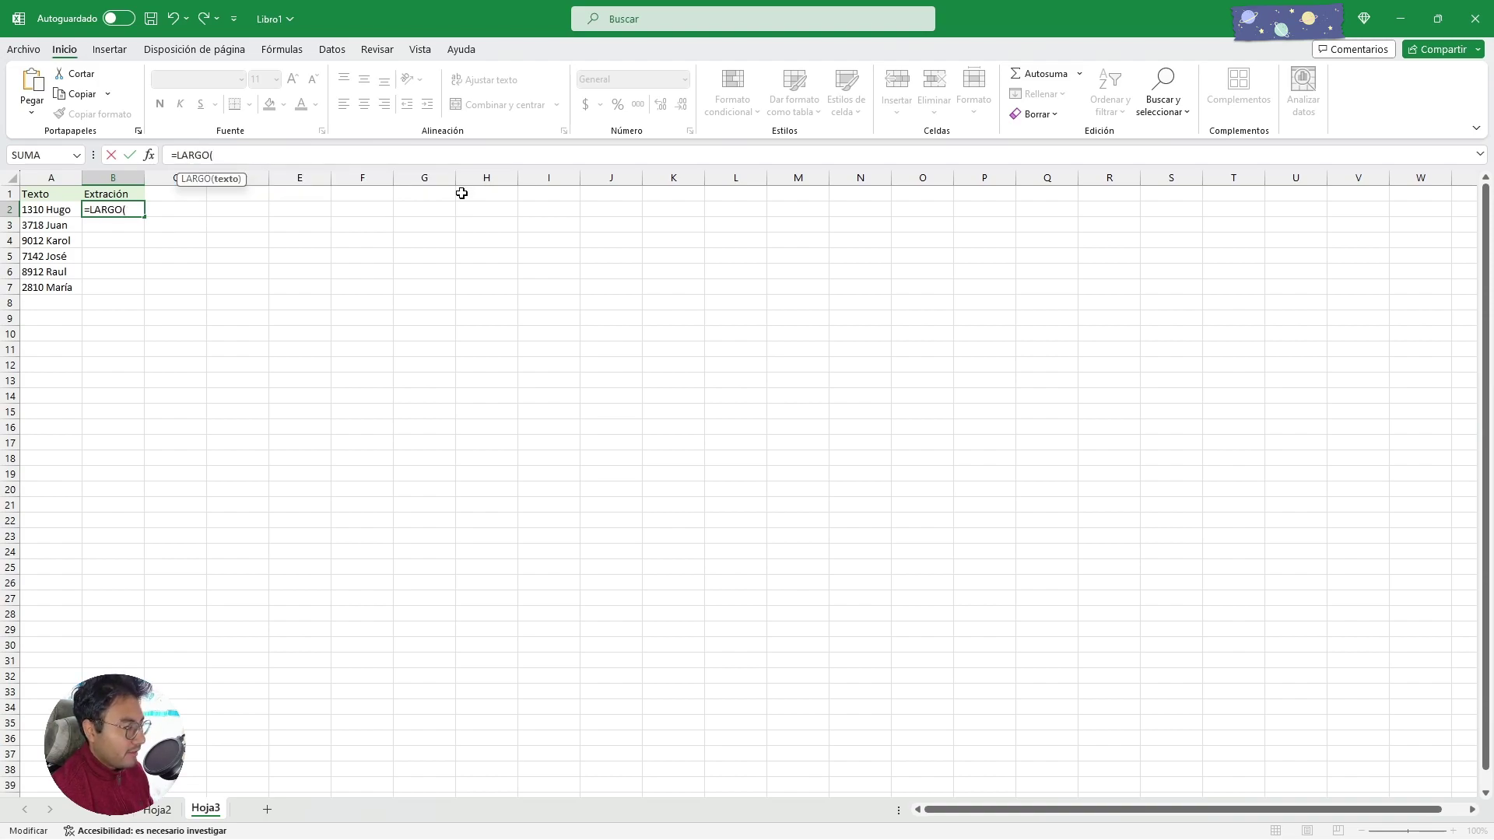
{"action": "left_click", "coordinate": [60, 208]}
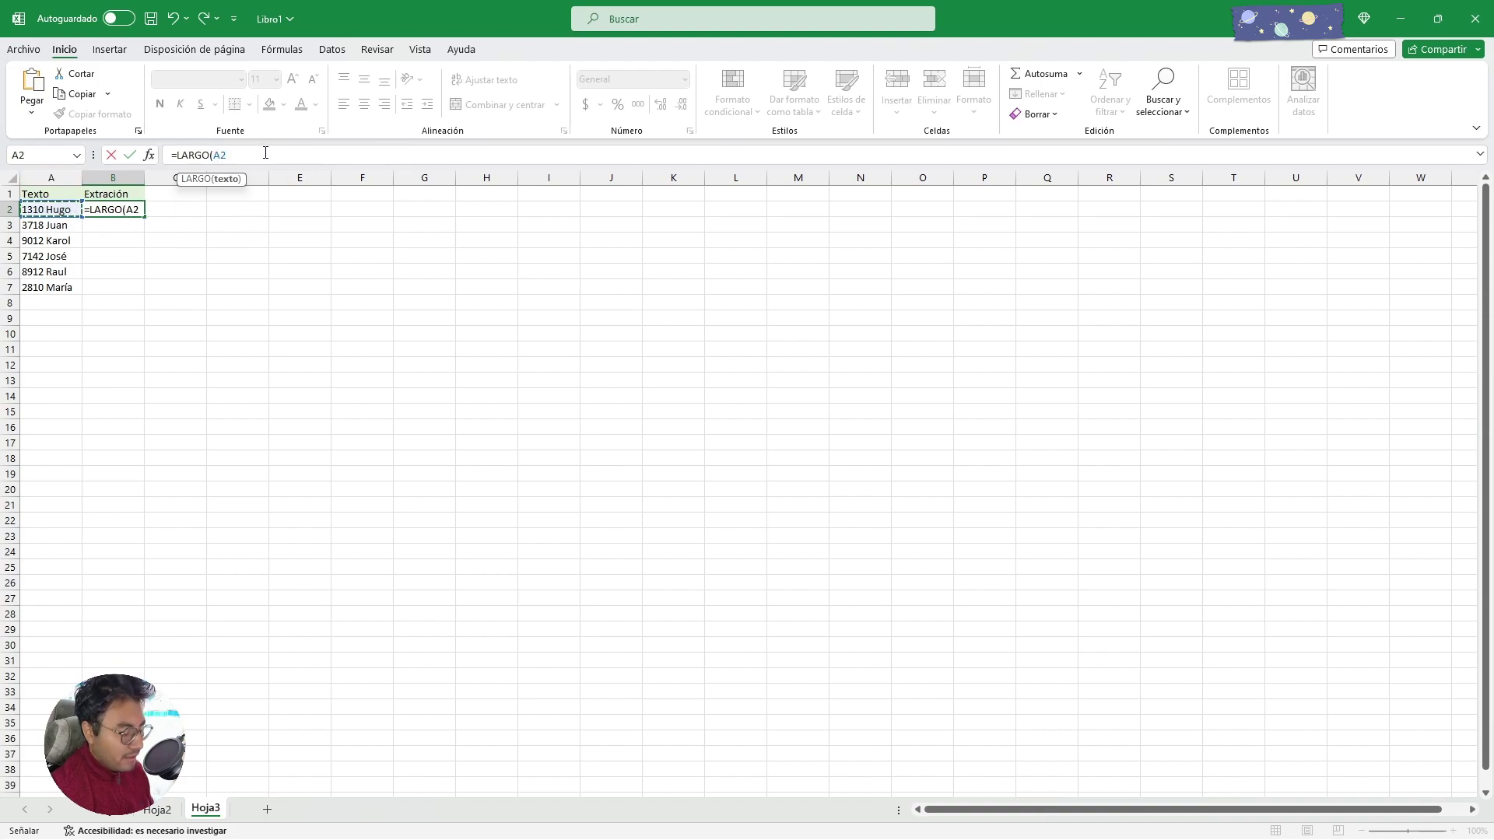
{"action": "type", "text": ")"}
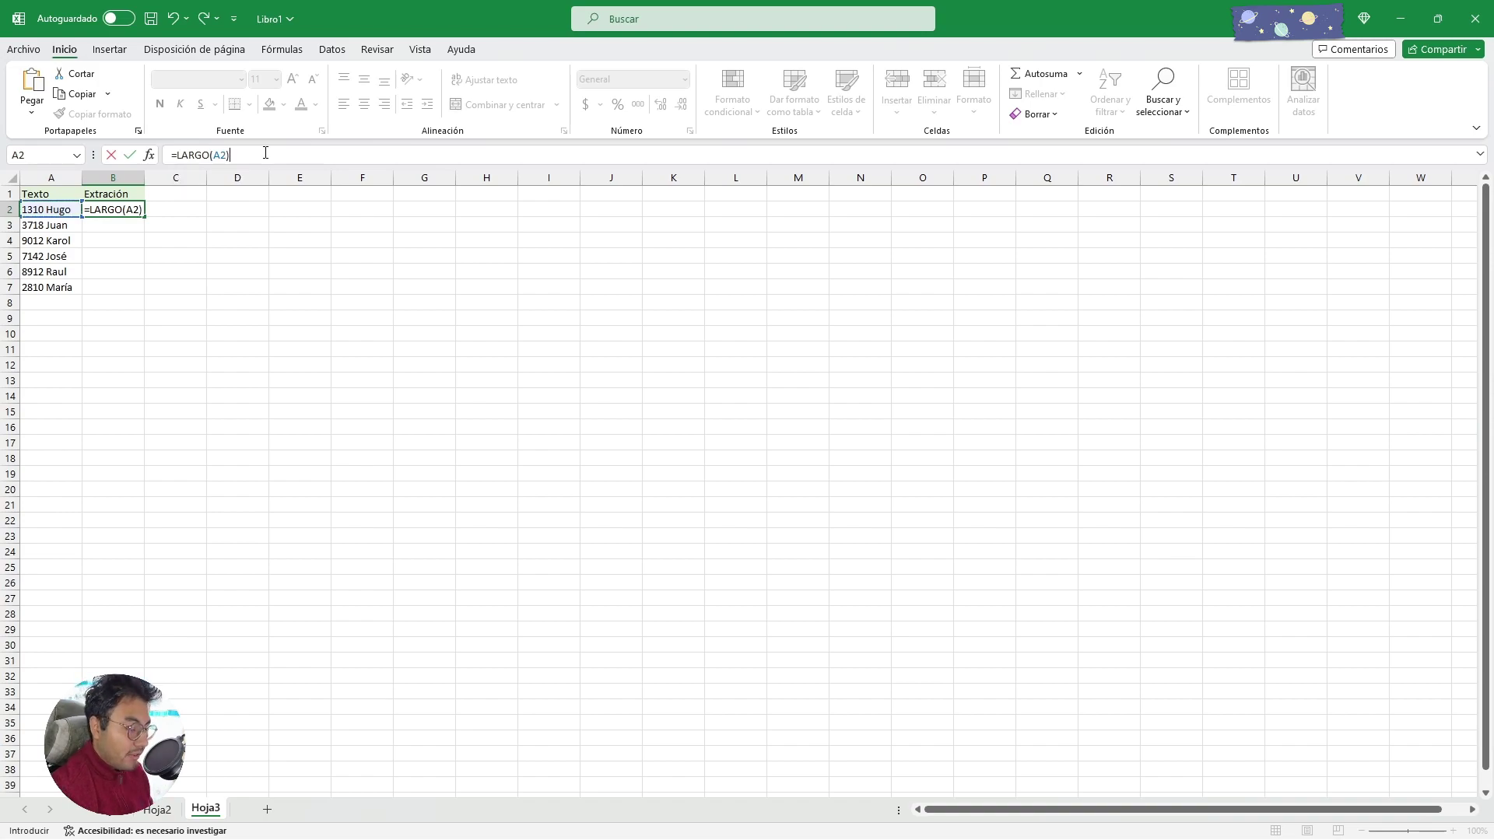
{"action": "key", "text": "Return"}
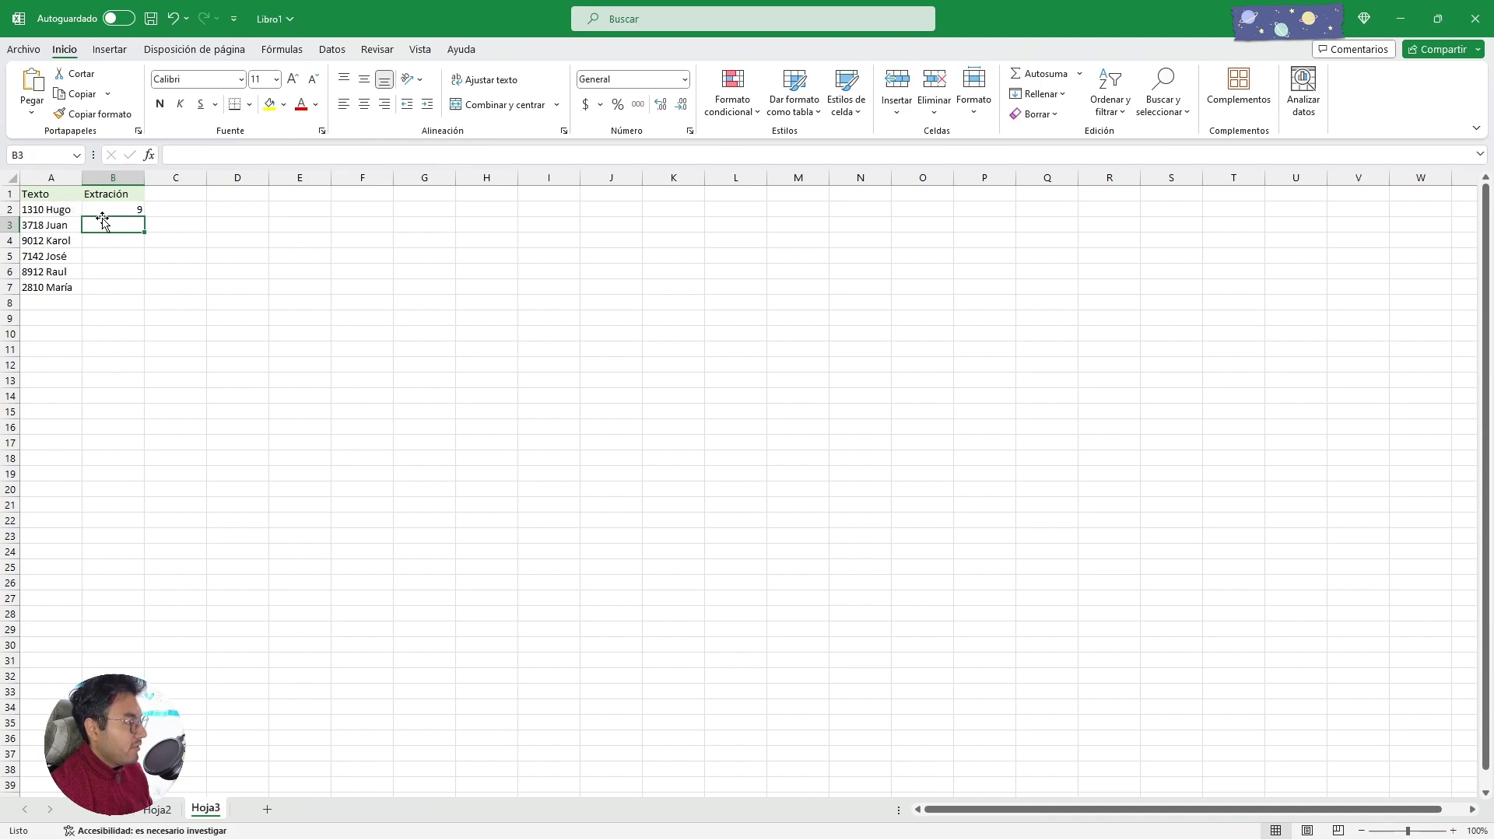
- Fill the LARGO formula down to B7, giving counts 9, 9, 10, 9, 9, 10
{"action": "left_click", "coordinate": [48, 226]}
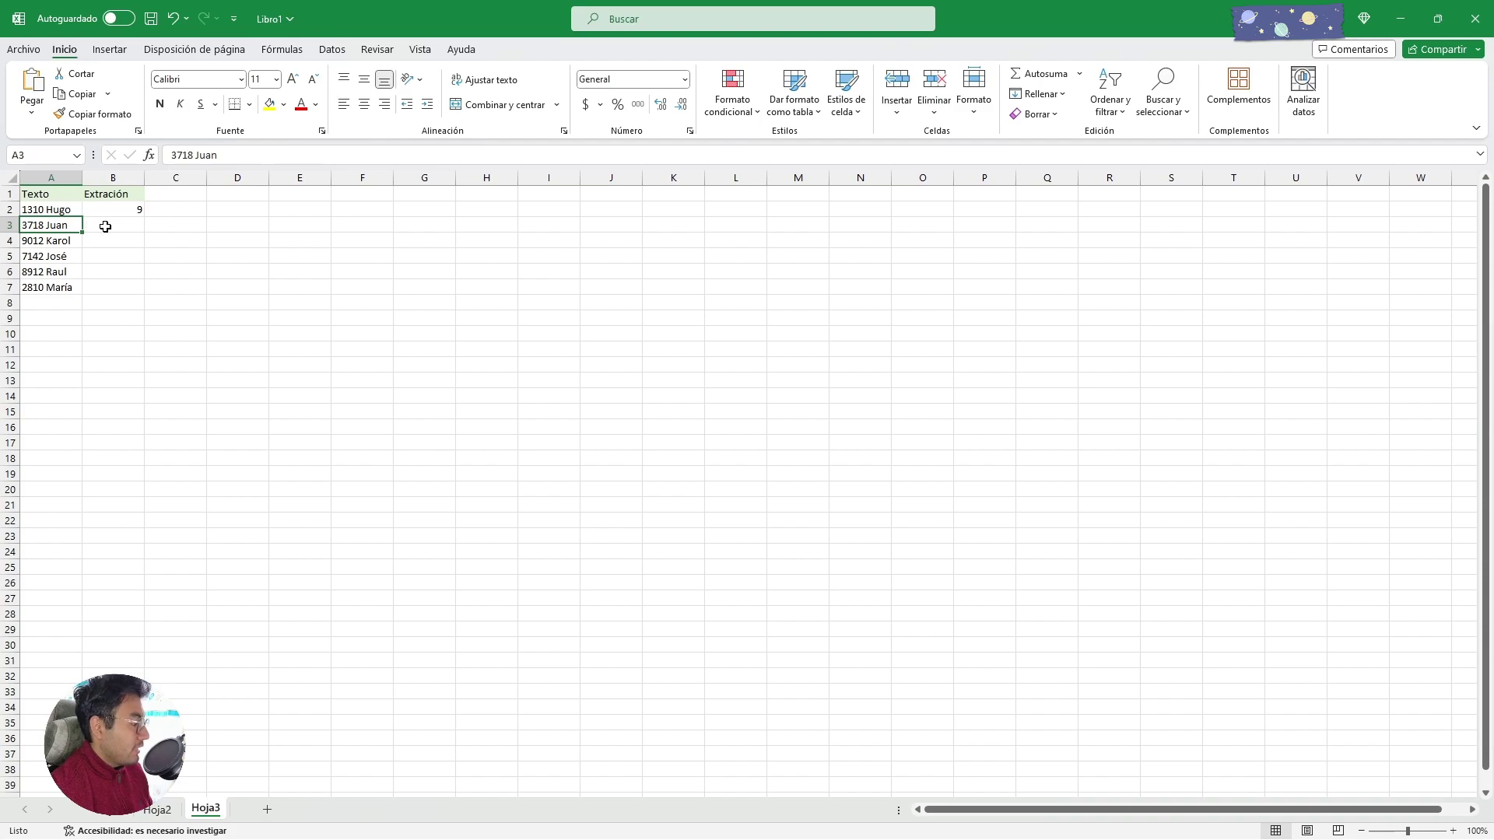
{"action": "left_click", "coordinate": [51, 239]}
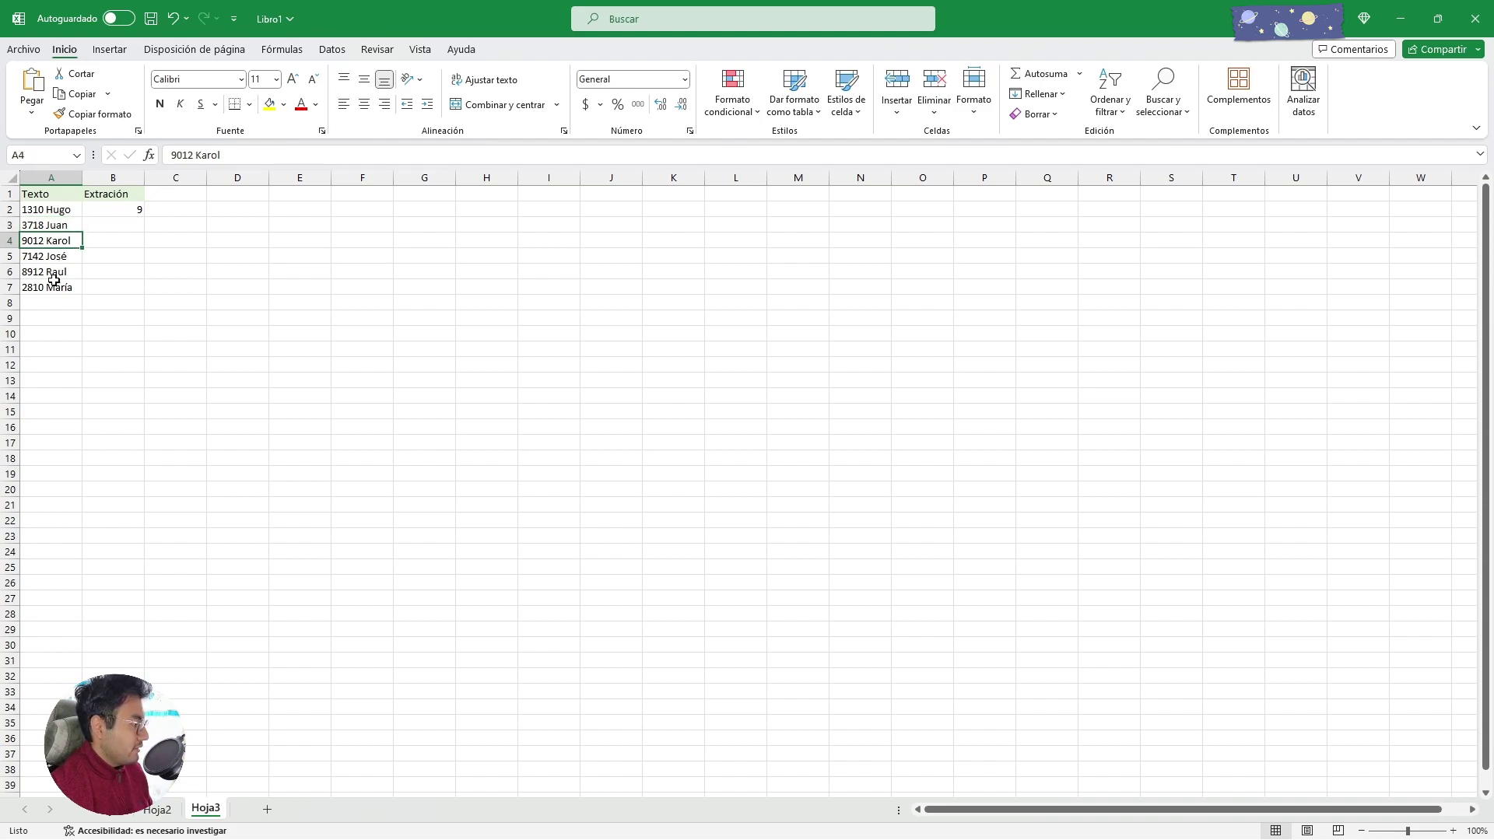
{"action": "left_click", "coordinate": [114, 212]}
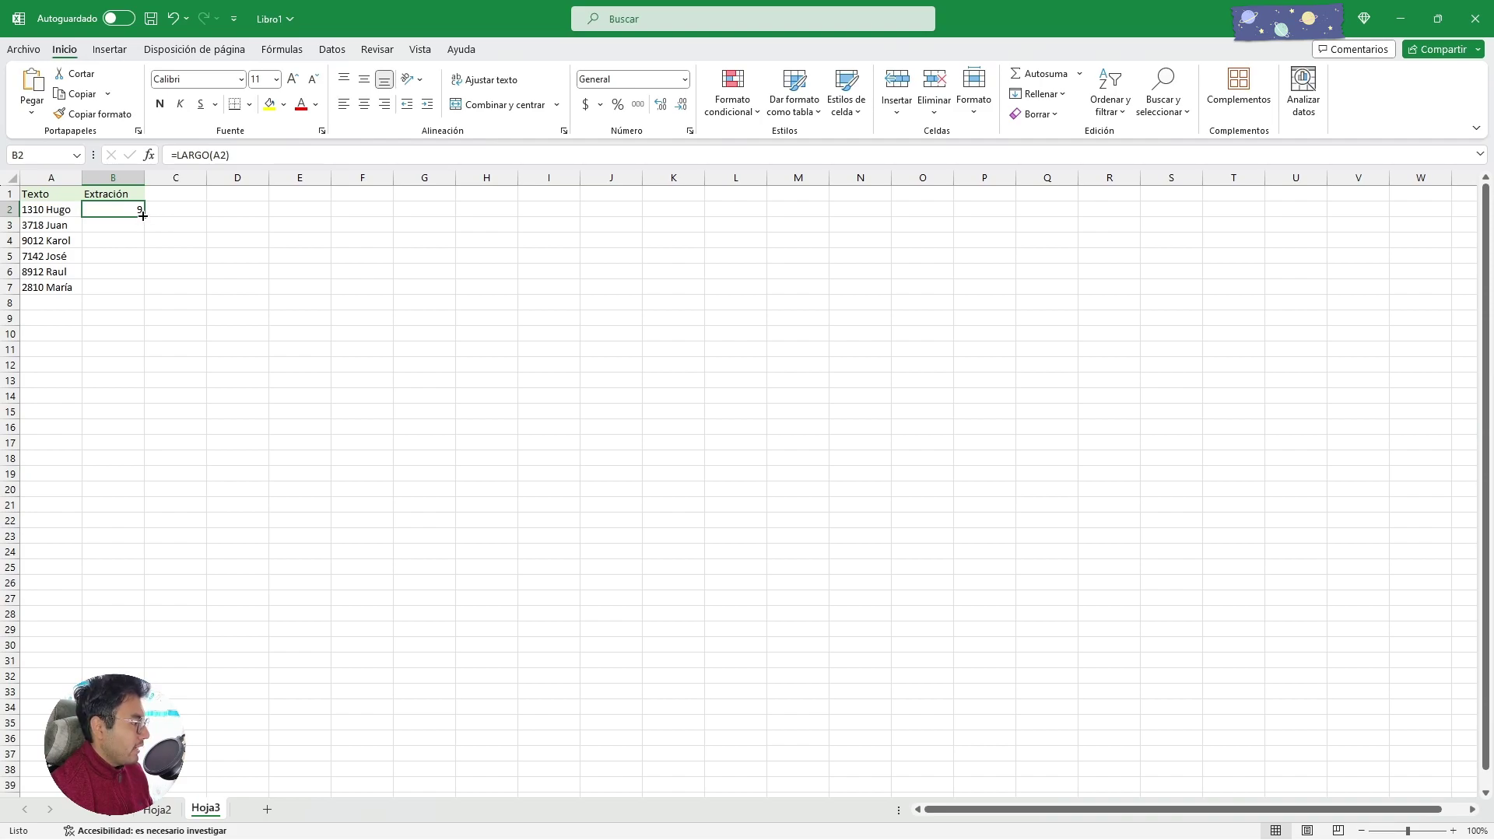
{"action": "left_click_drag", "start_coordinate": [144, 215], "coordinate": [141, 290]}
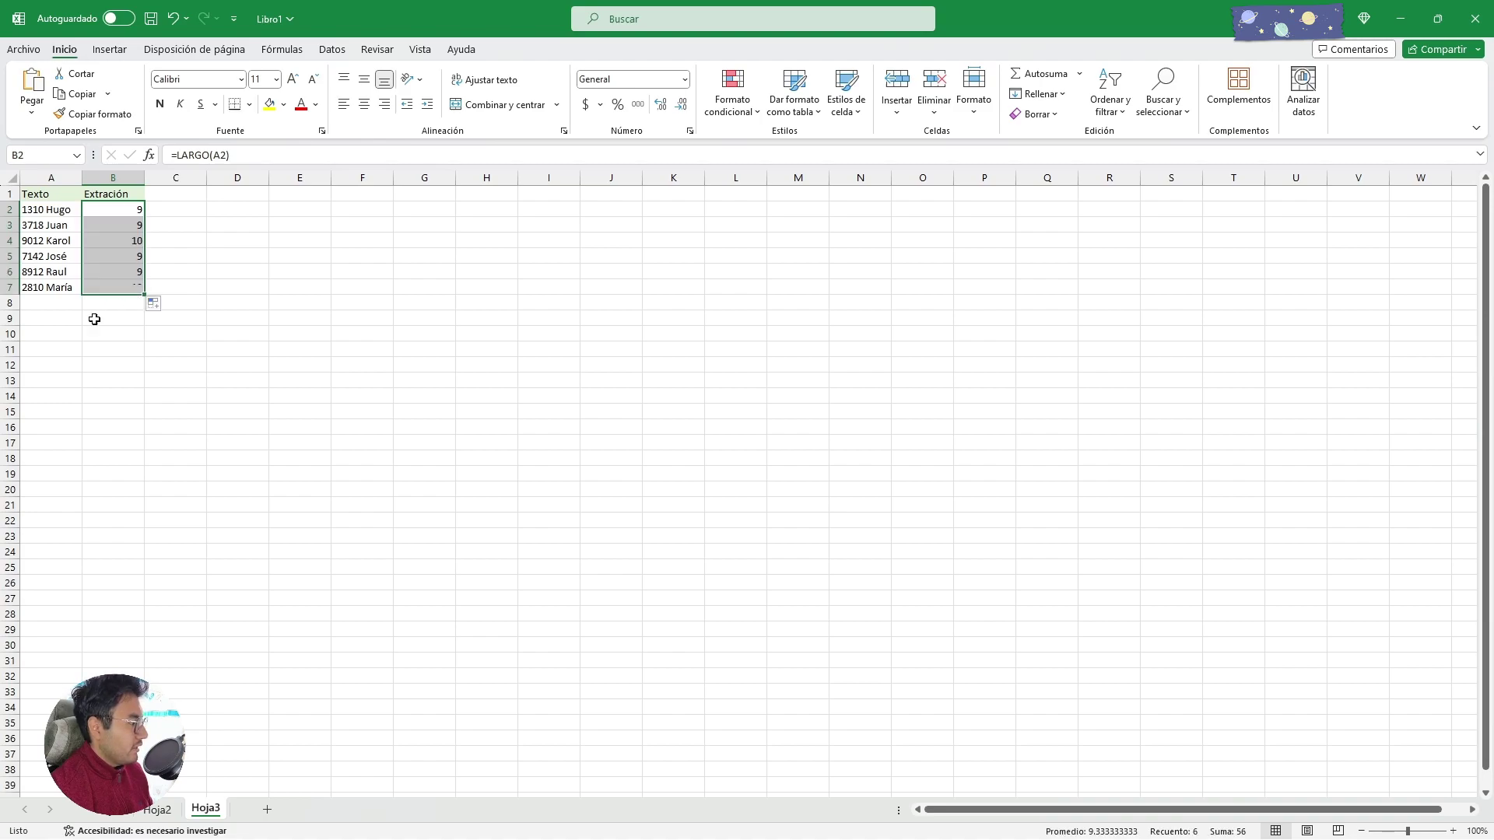
{"action": "left_click", "coordinate": [92, 348]}
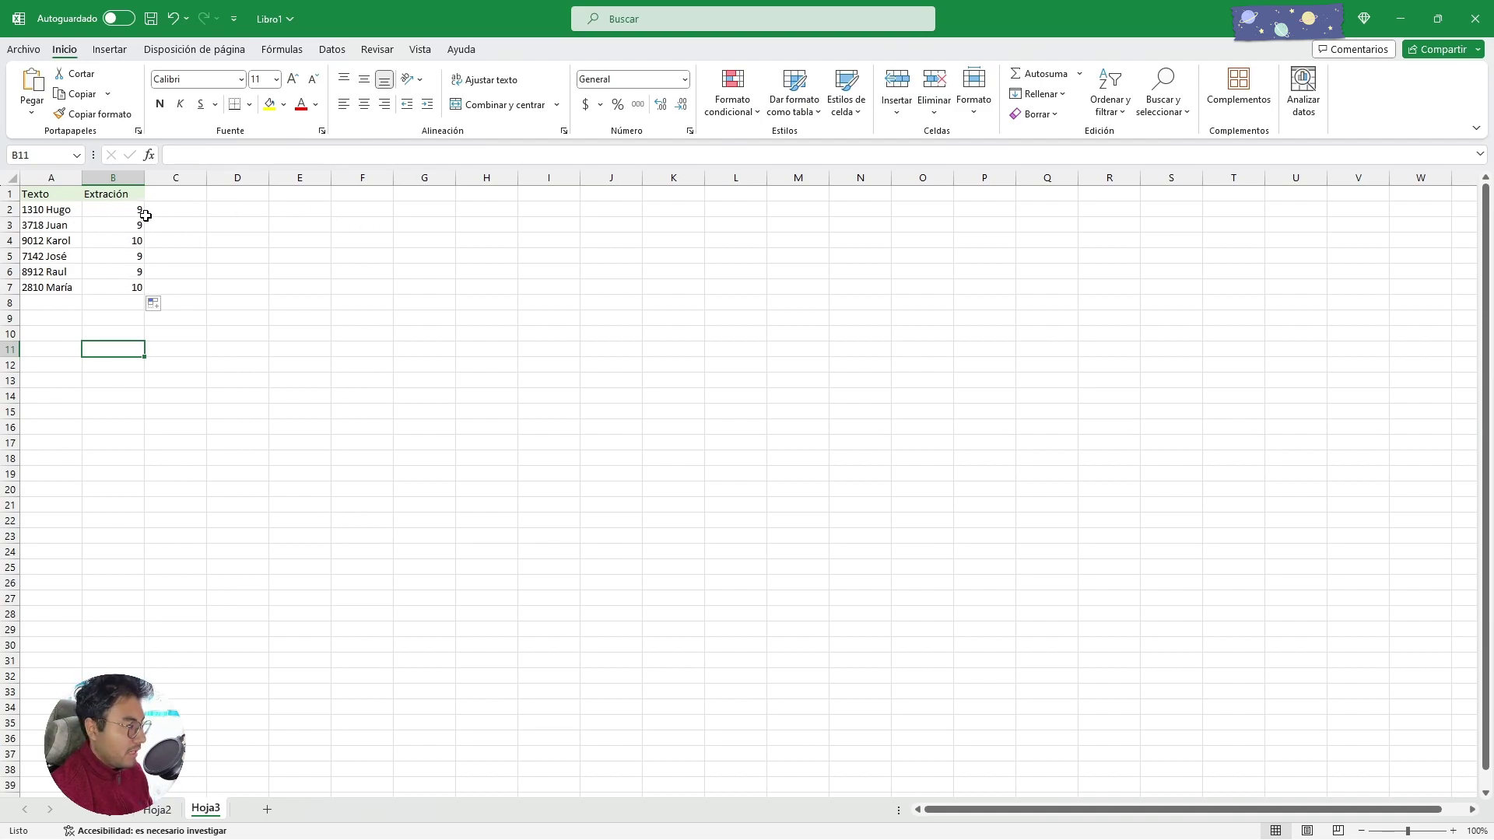
{"action": "left_click", "coordinate": [136, 208]}
- Replace B2's formula with =IZQUIERDA(A2, 4) to take the first four characters
{"action": "left_click", "coordinate": [206, 154]}
{"action": "triple_click", "coordinate": [205, 154]}
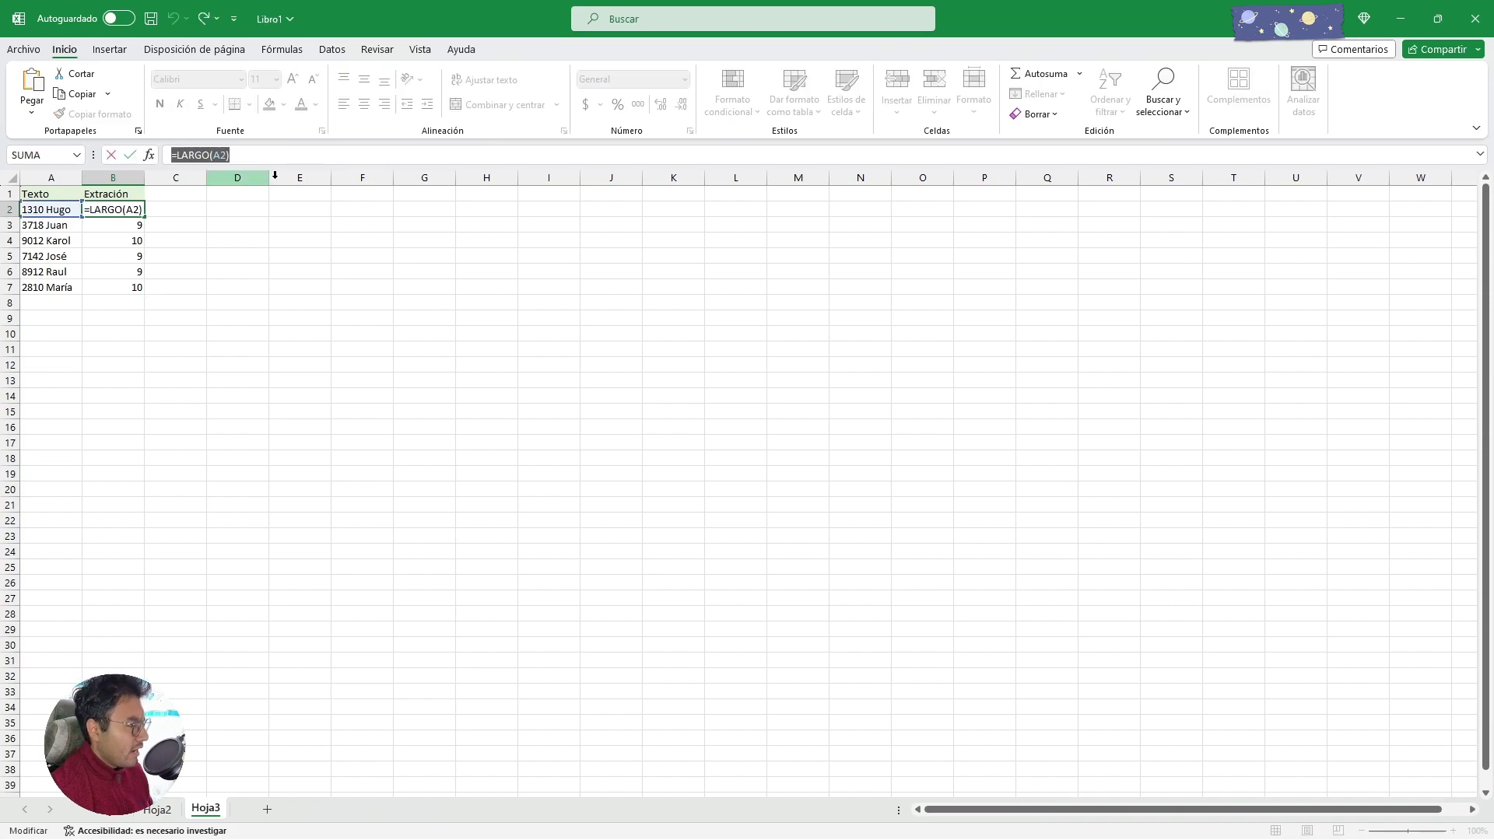
{"action": "type", "text": "="}
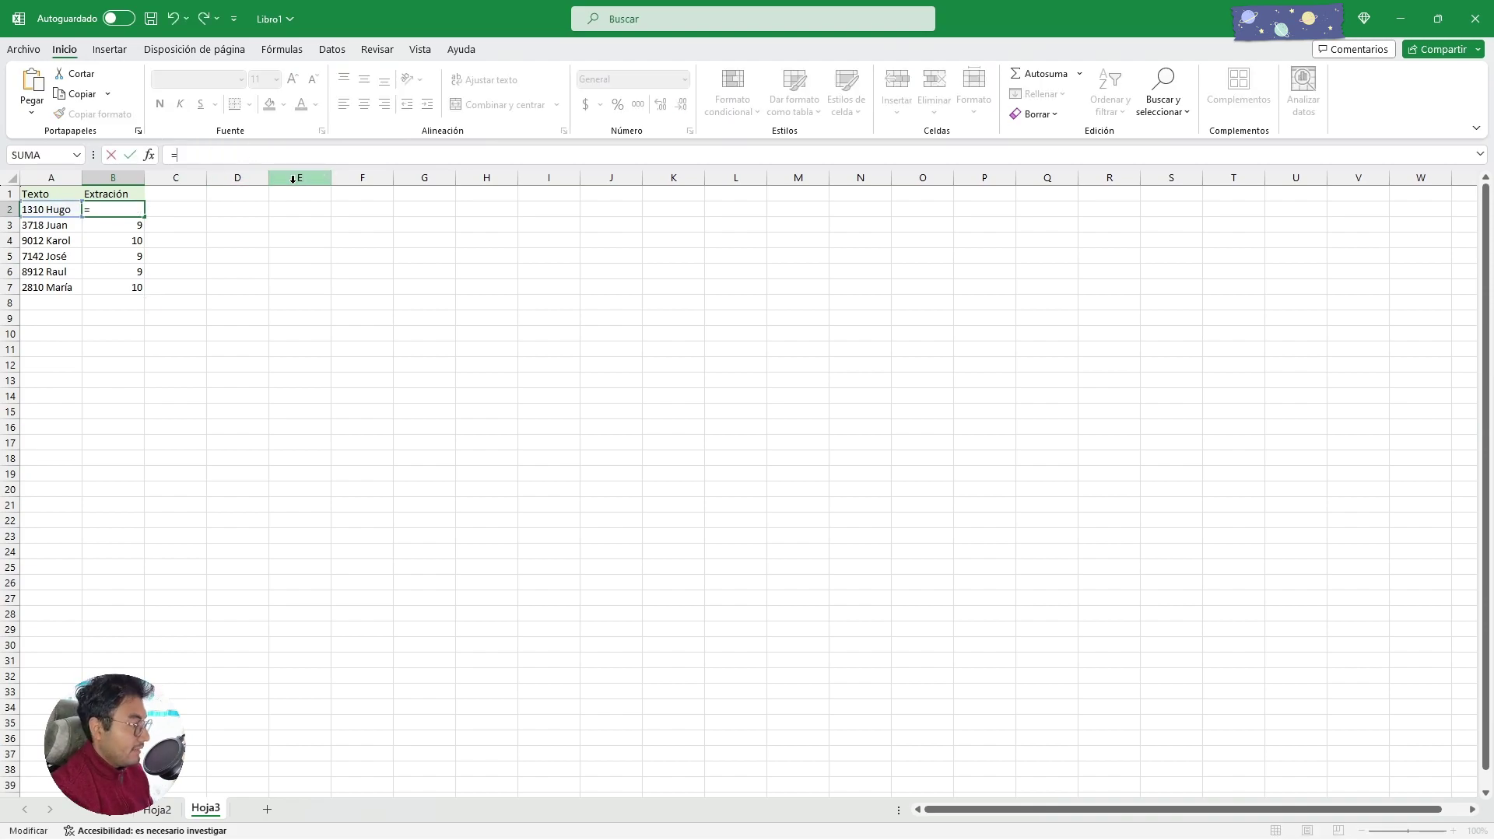
{"action": "type", "text": "iz"}
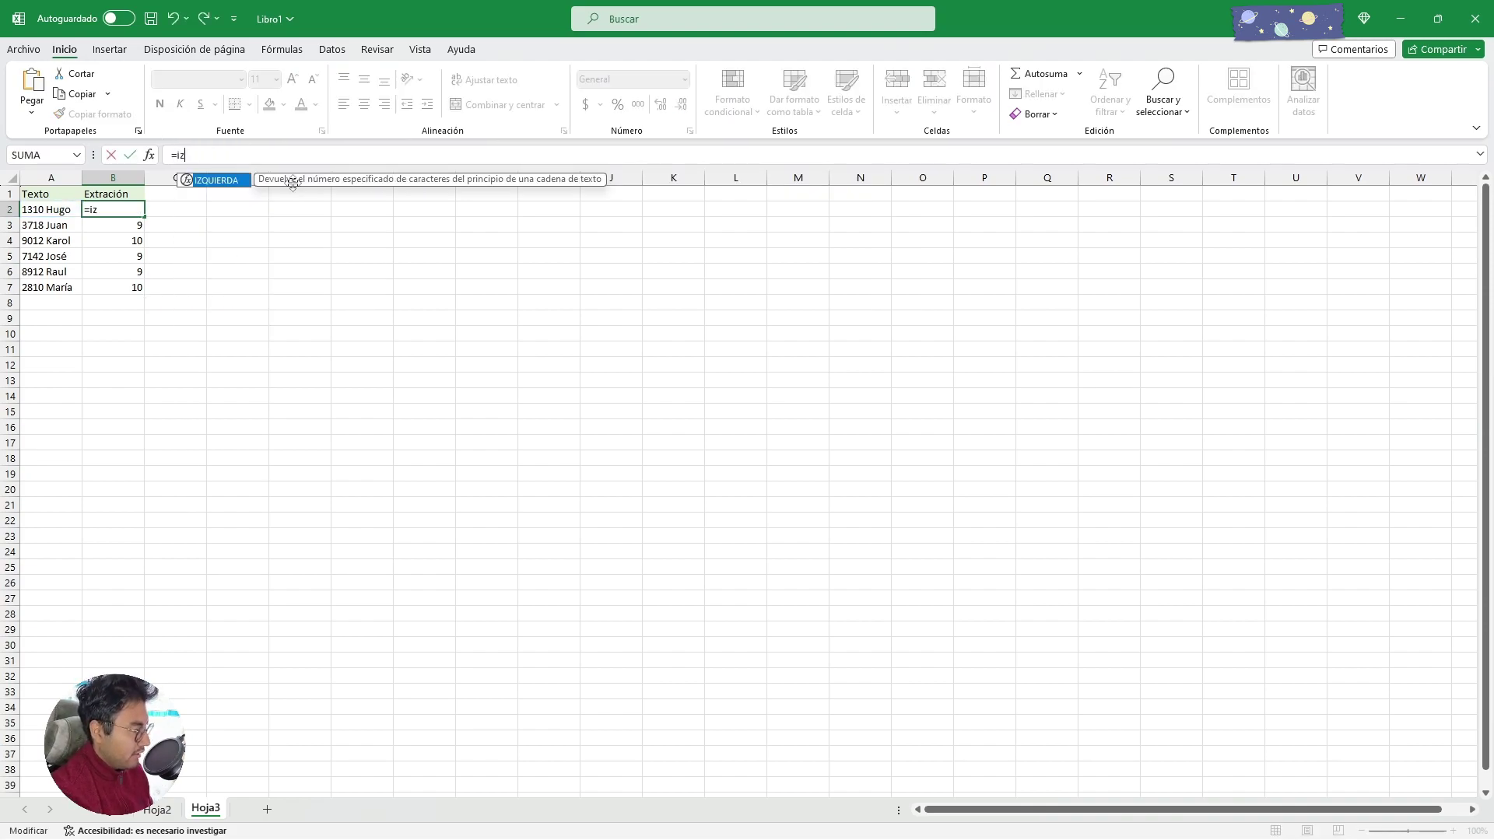
{"action": "key", "text": "Tab"}
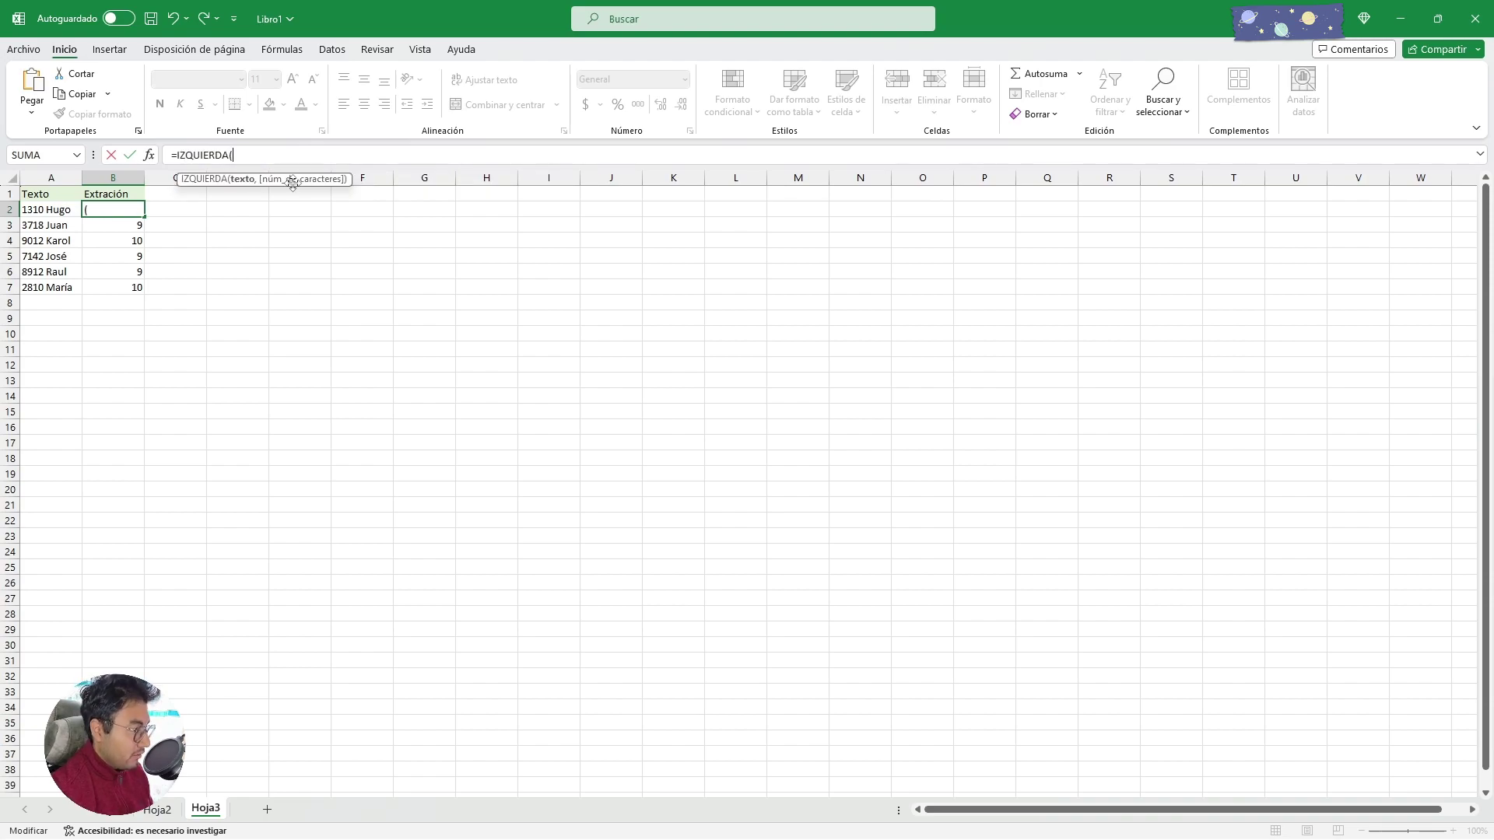
{"action": "left_click", "coordinate": [65, 211]}
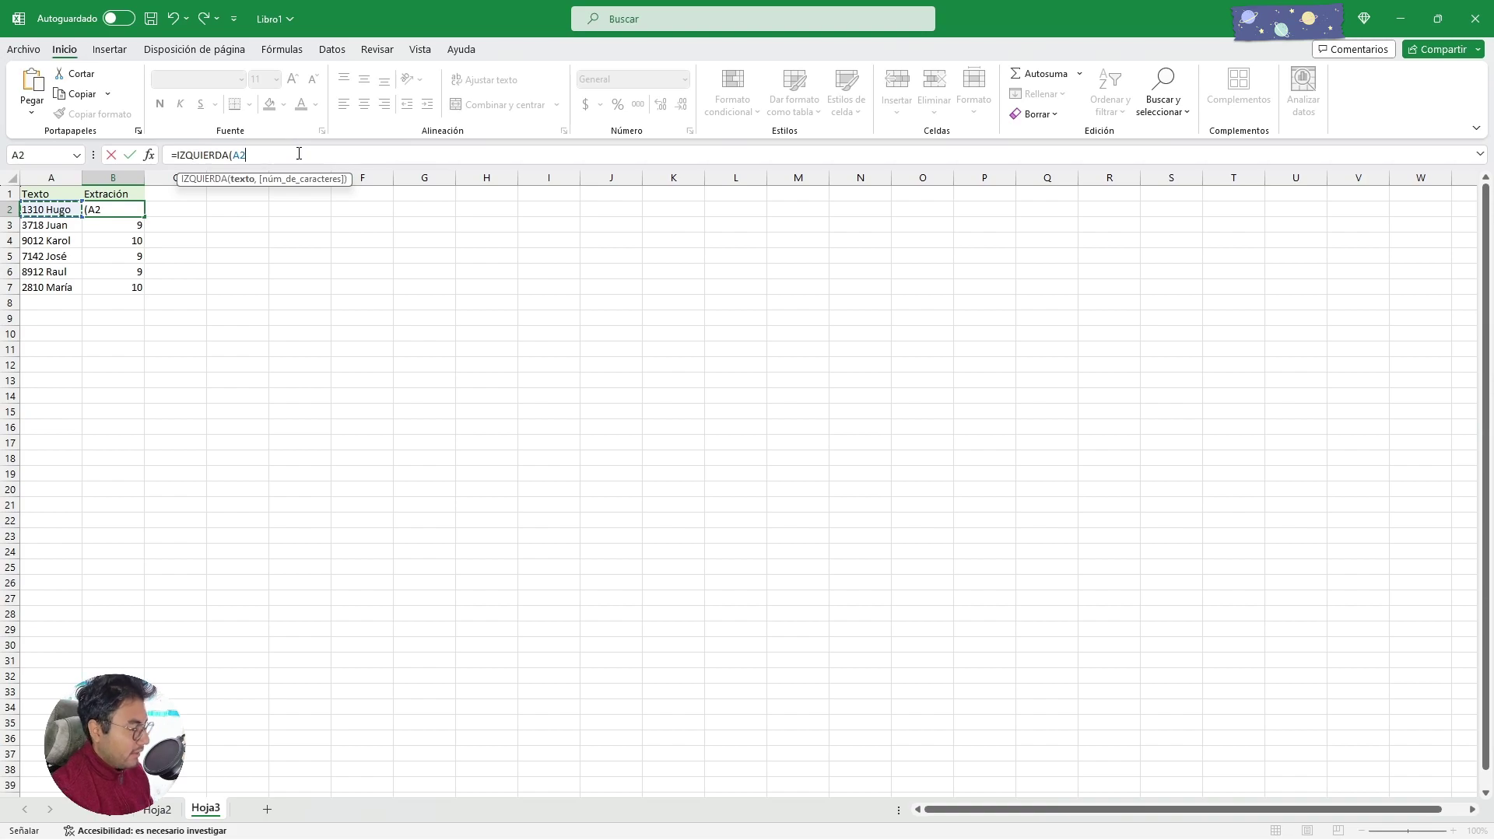
{"action": "type", "text": ","}
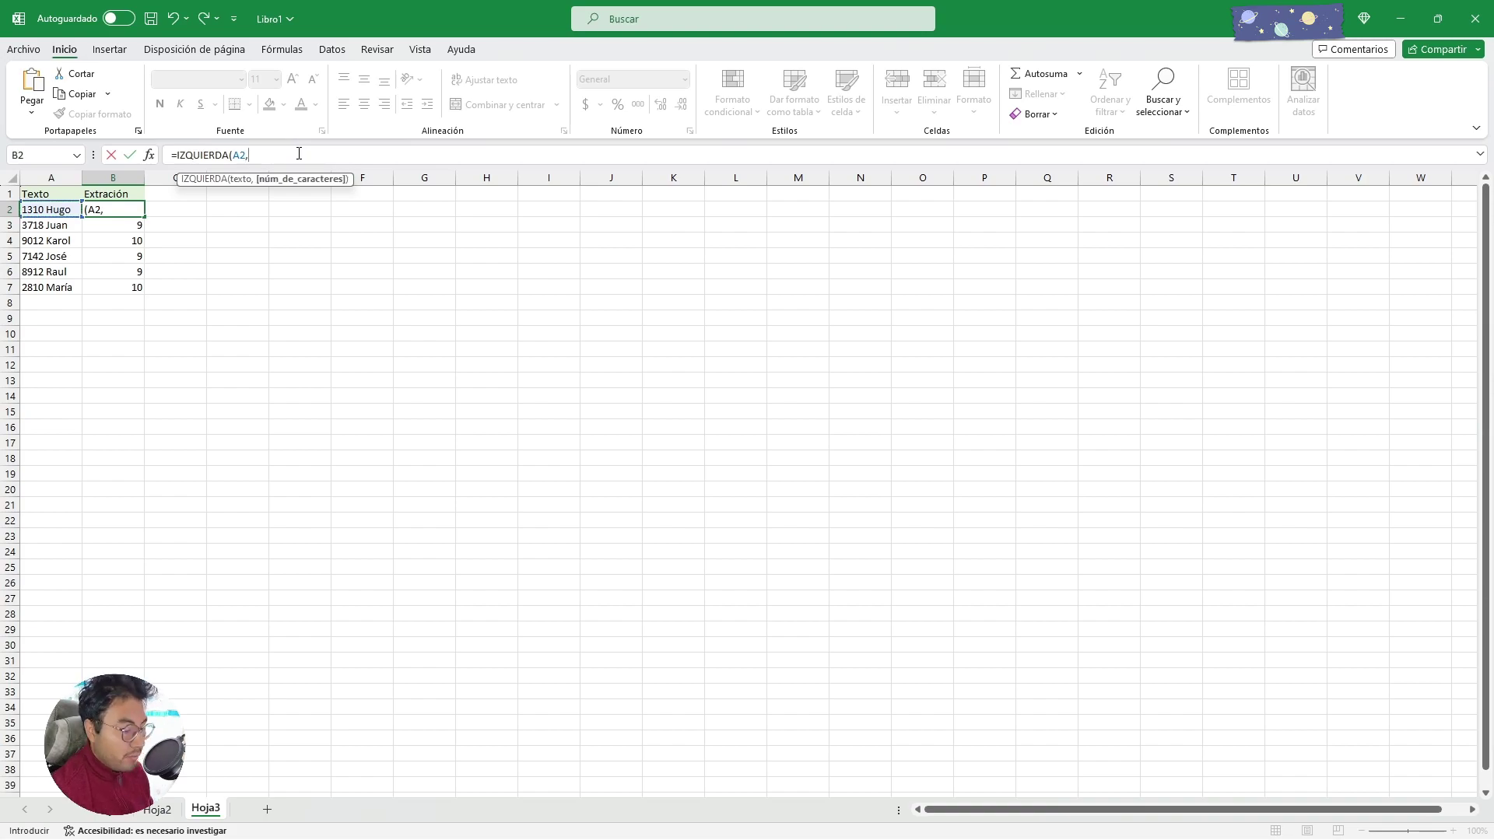
{"action": "key", "text": "BackSpace"}
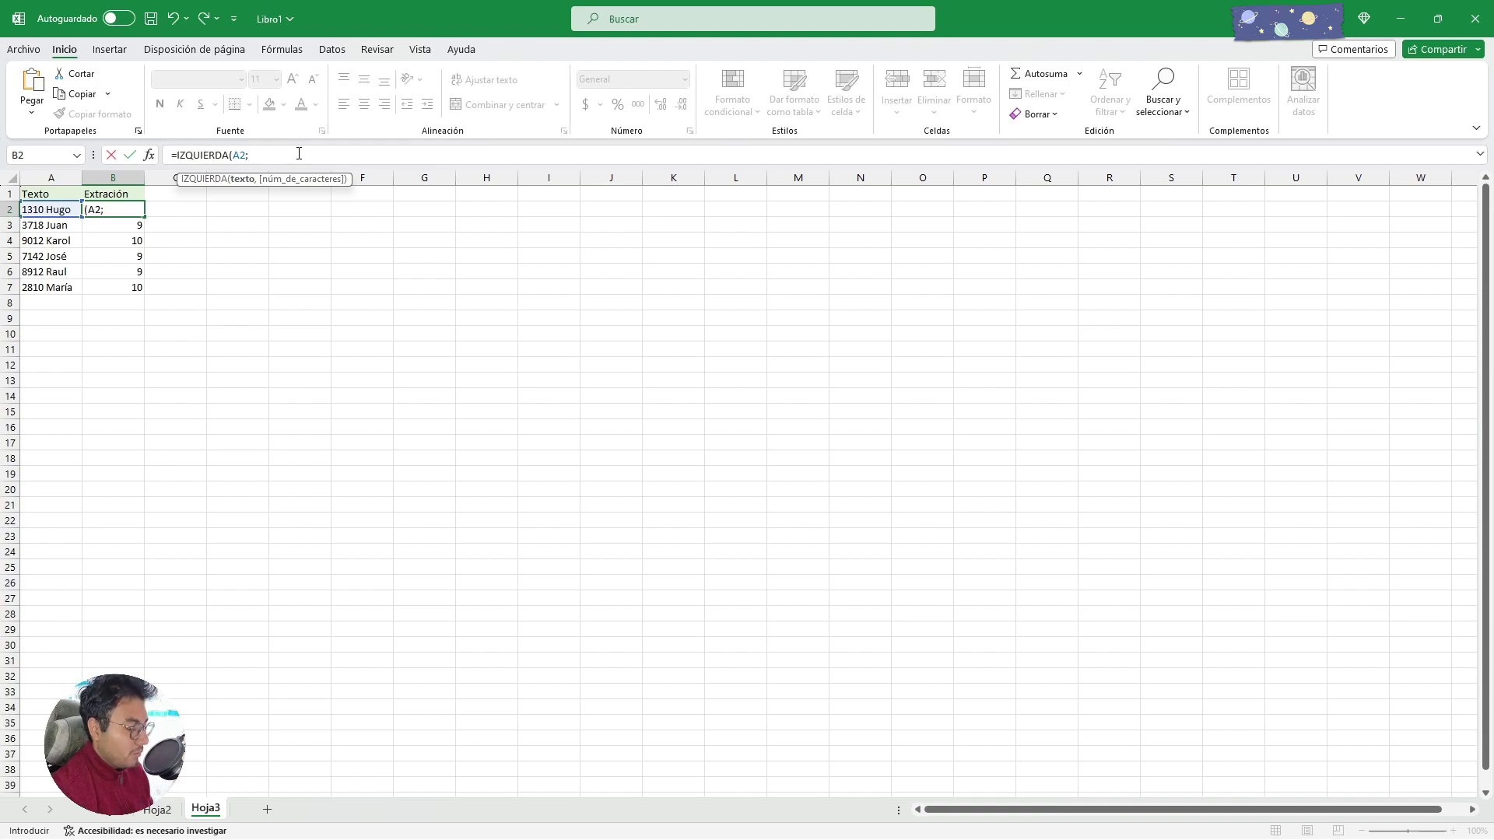
{"action": "type", "text": ","}
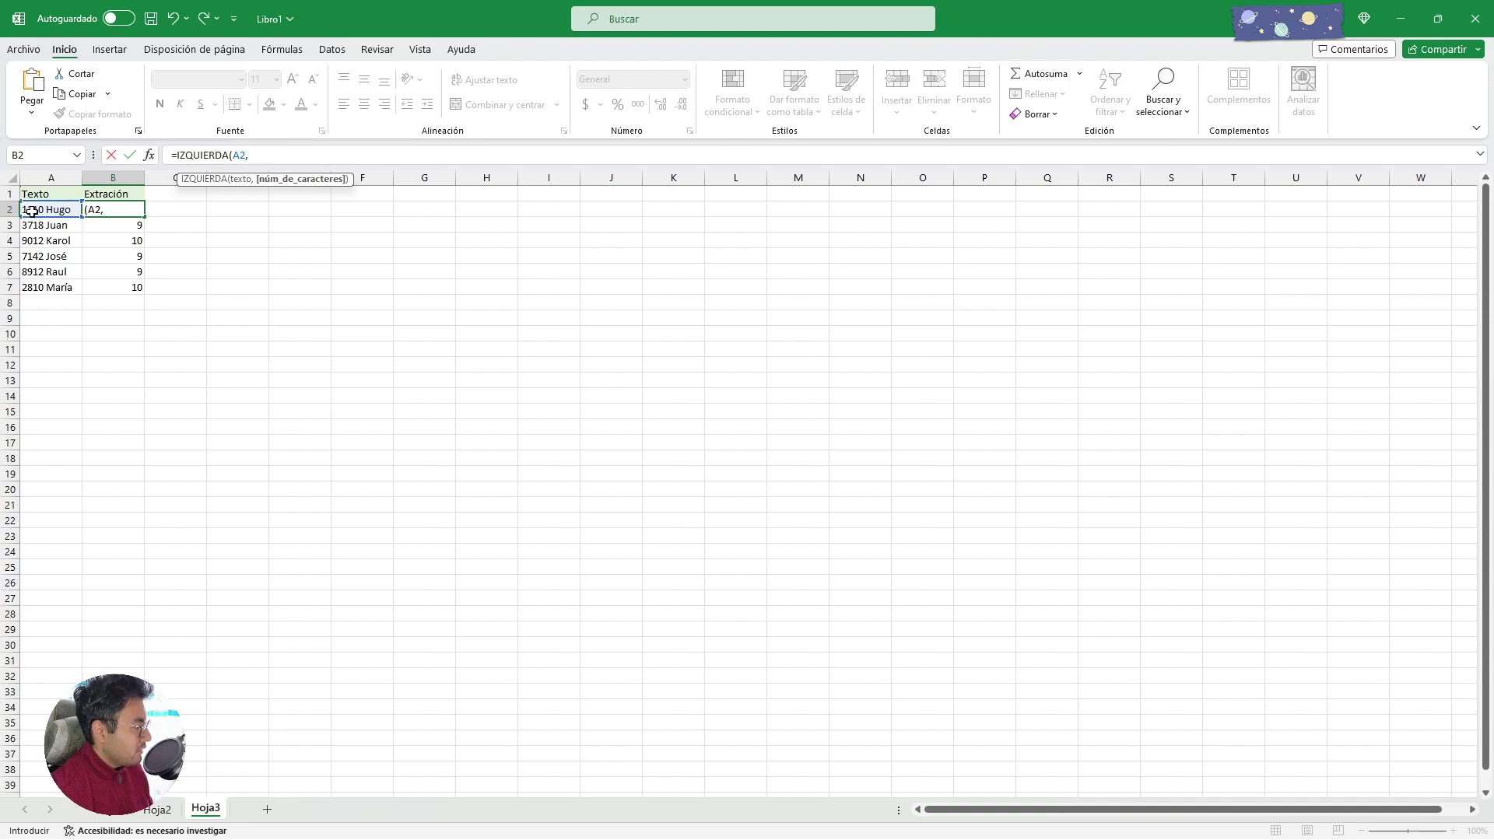
{"action": "type", "text": " 4"}
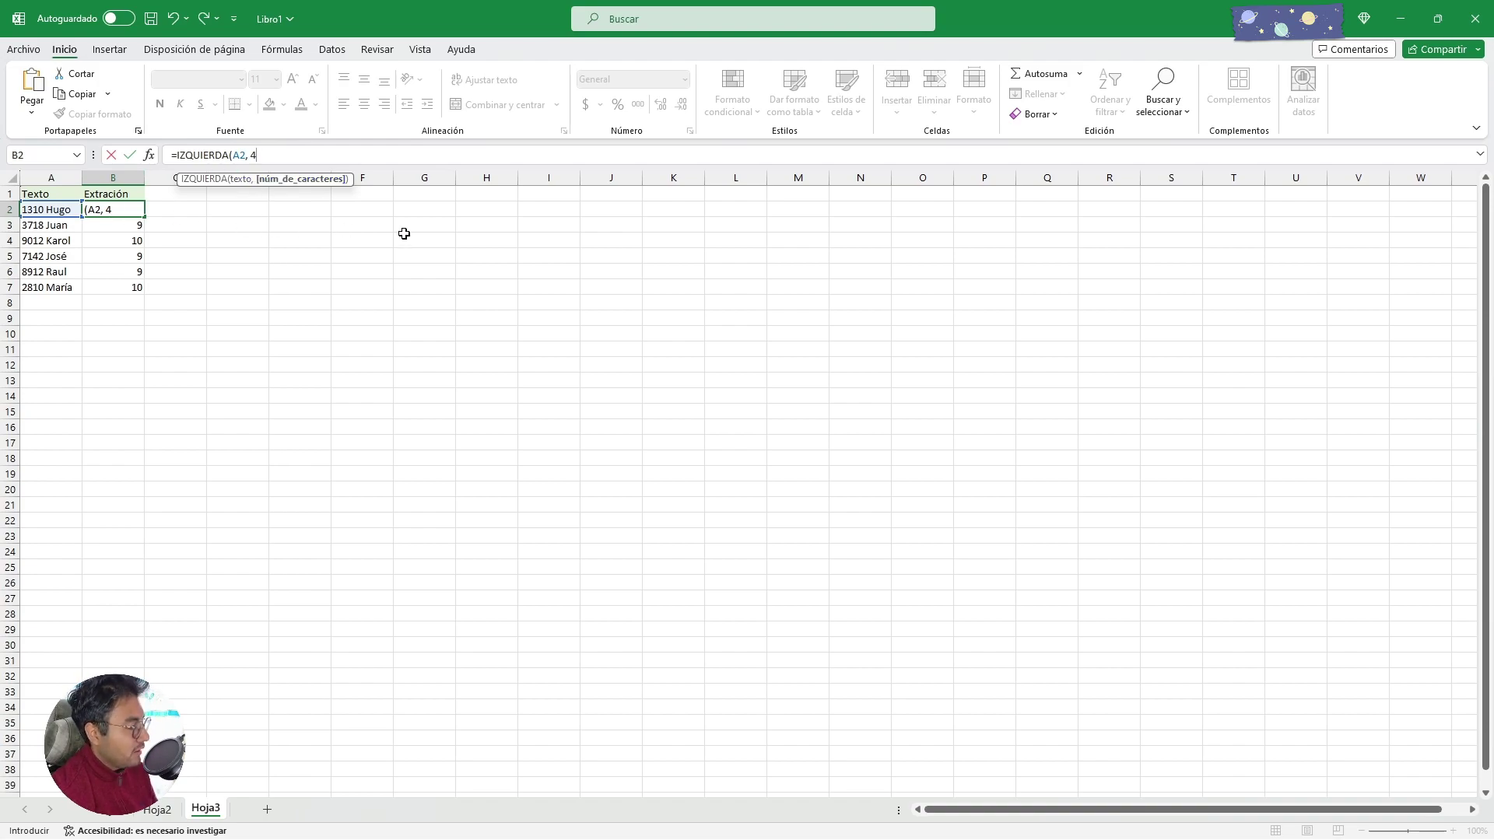
{"action": "type", "text": ")"}
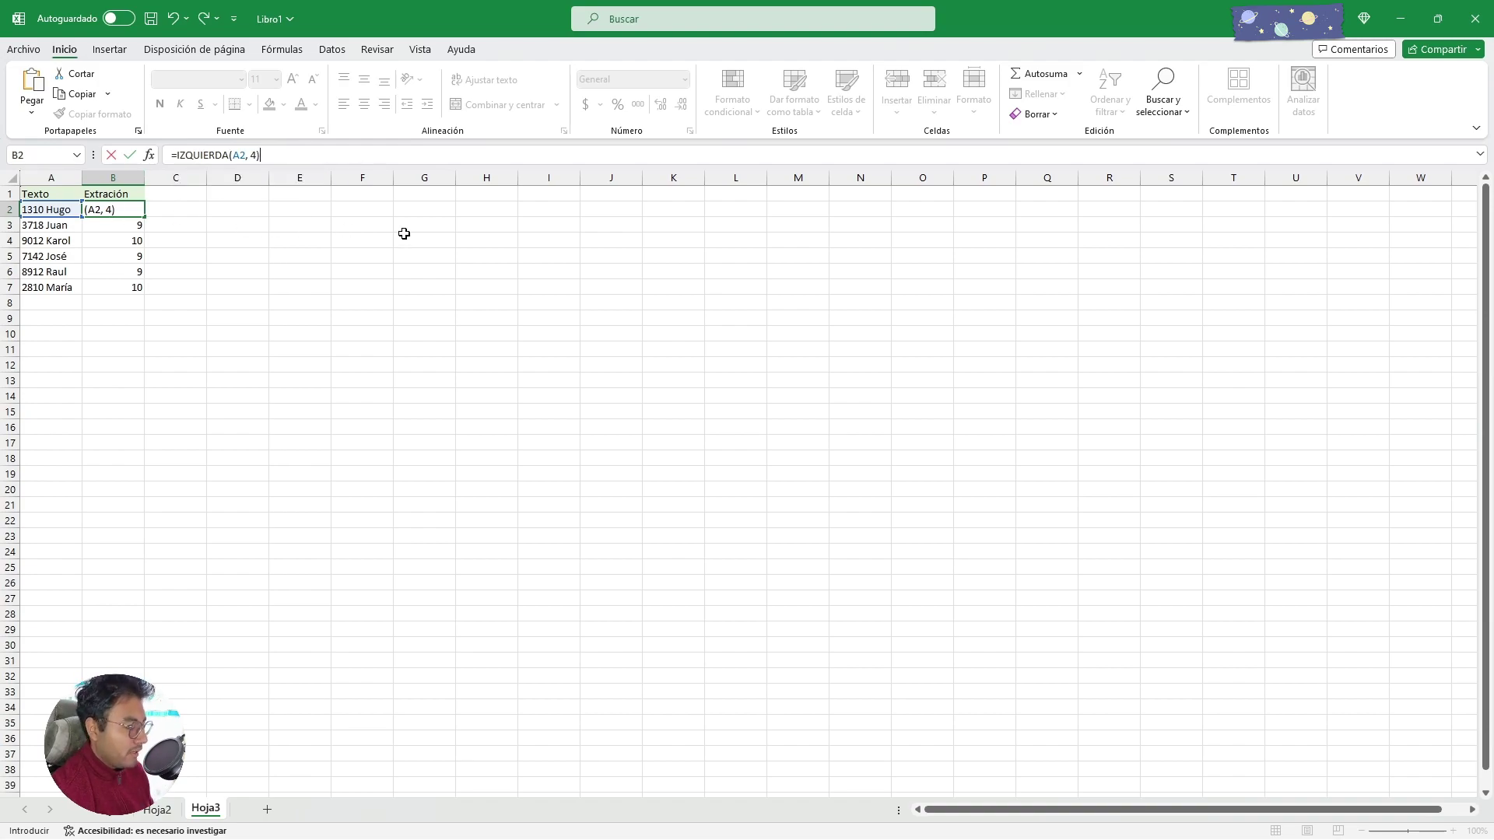
{"action": "key", "text": "Return"}
- Fill the IZQUIERDA formula down to B7, showing 1310, 3718, 9012, 7142, 8912, 2810
{"action": "left_click", "coordinate": [112, 209]}
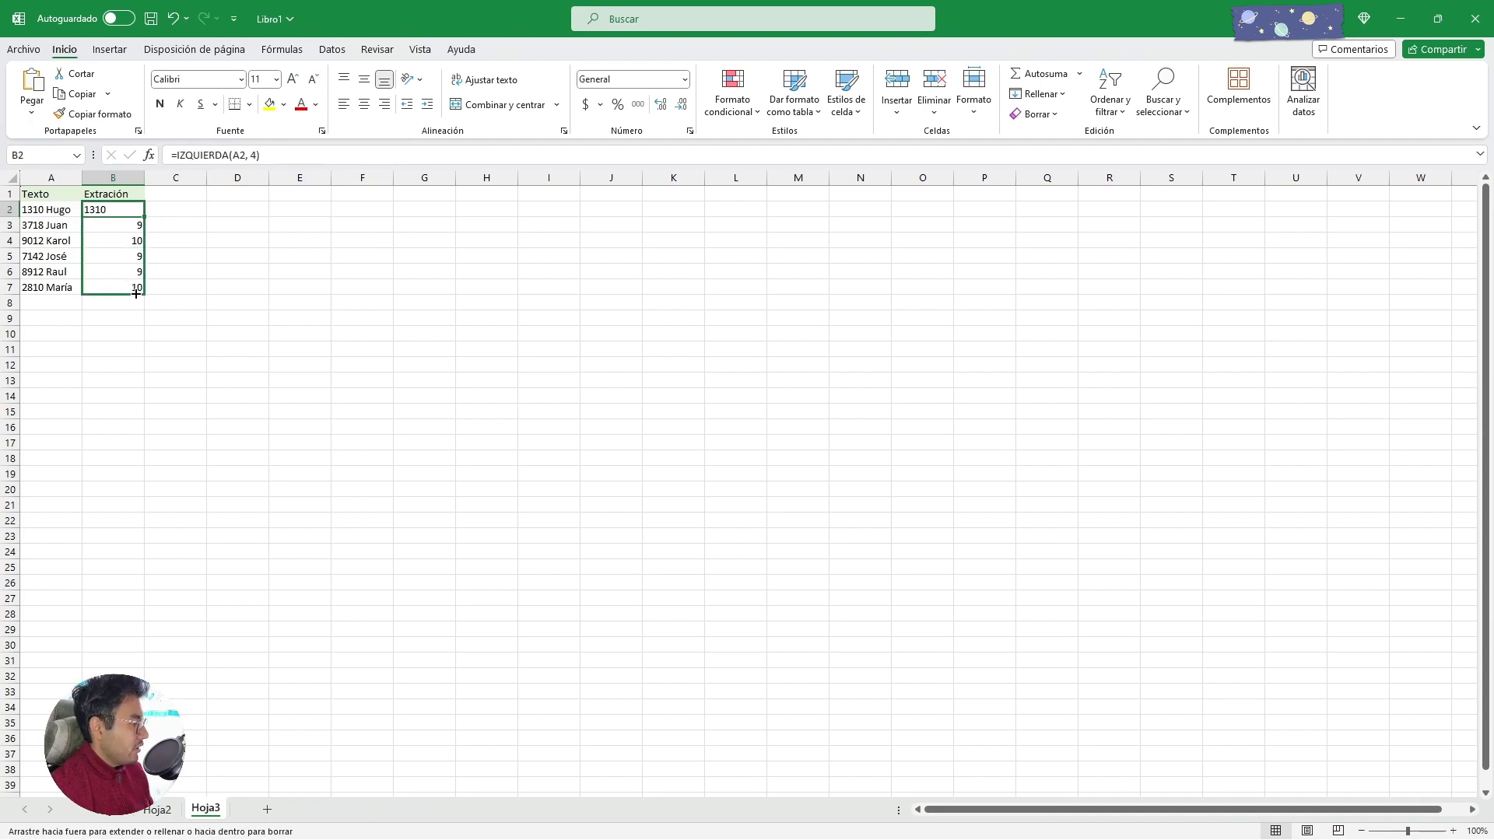
{"action": "left_click_drag", "start_coordinate": [144, 217], "coordinate": [144, 292]}
{"action": "left_click", "coordinate": [97, 349]}
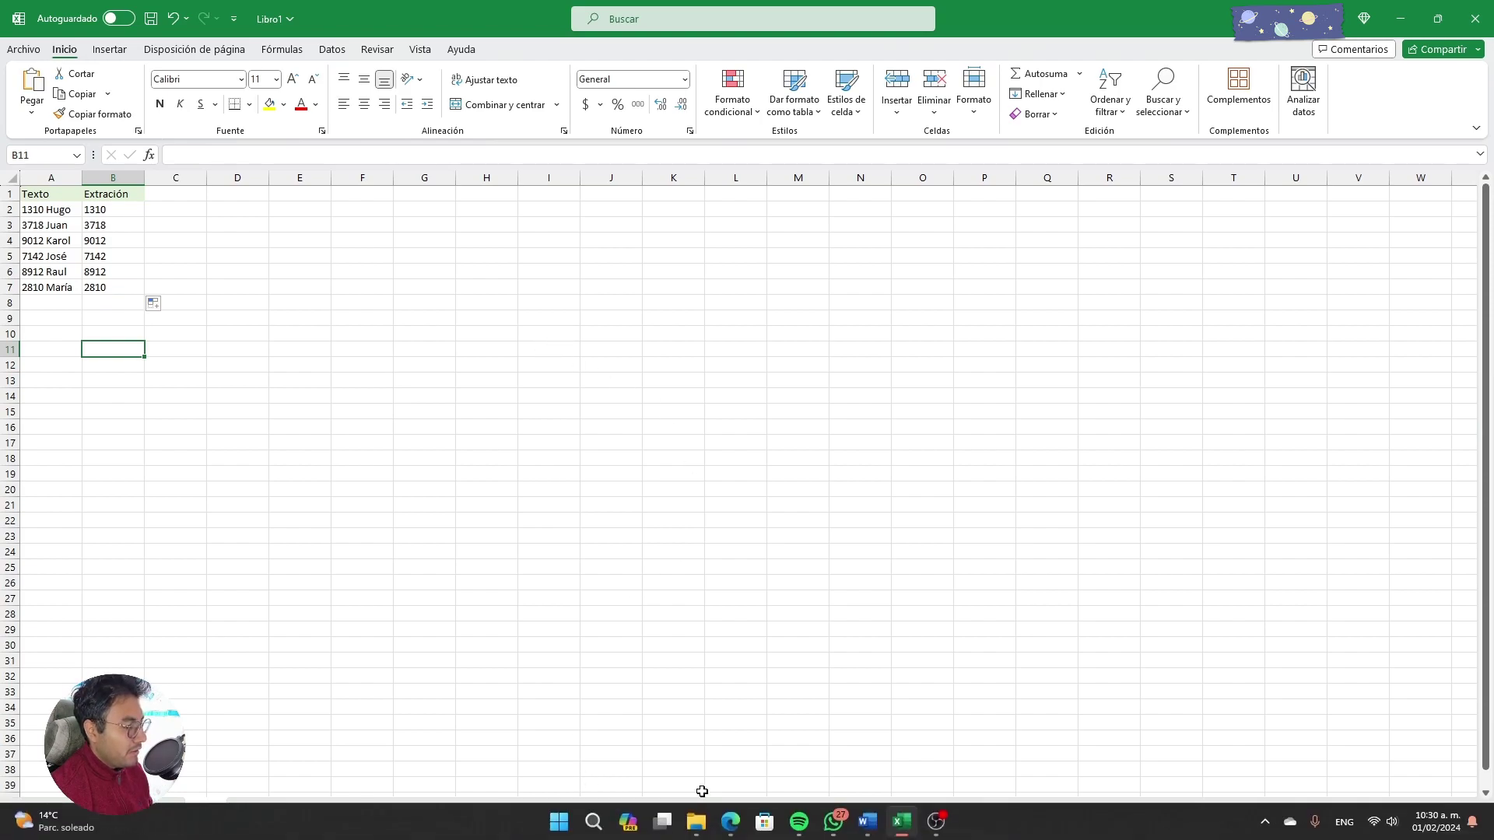
- In Edge, use the article's contents to reach Función IGUAL and its gluten-comparison example
{"action": "left_click", "coordinate": [729, 821]}
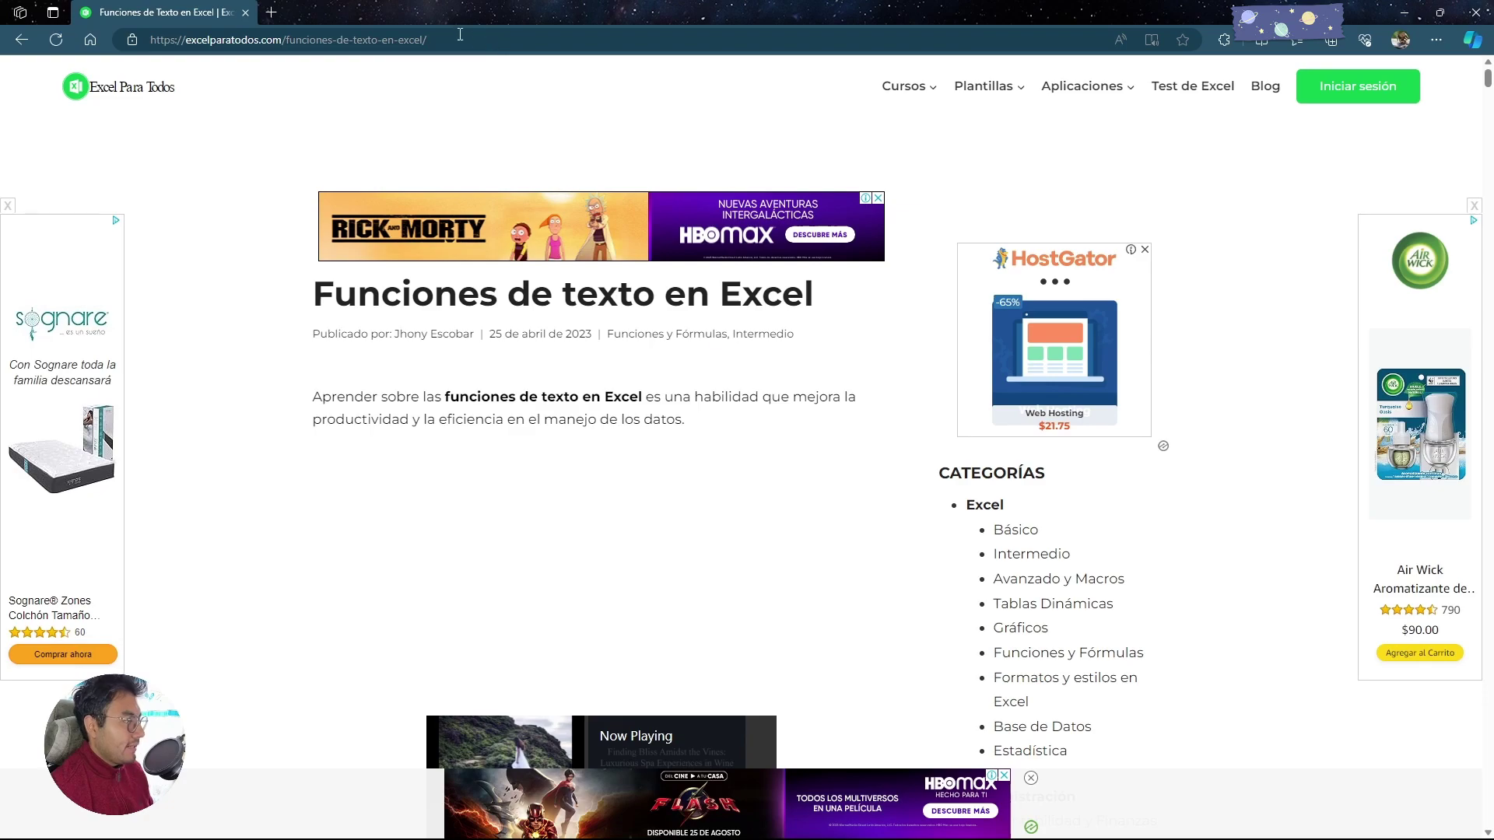
{"action": "scroll", "coordinate": [482, 342], "scroll_direction": "down", "scroll_amount": 5}
{"action": "scroll", "coordinate": [482, 350], "scroll_direction": "down", "scroll_amount": 5}
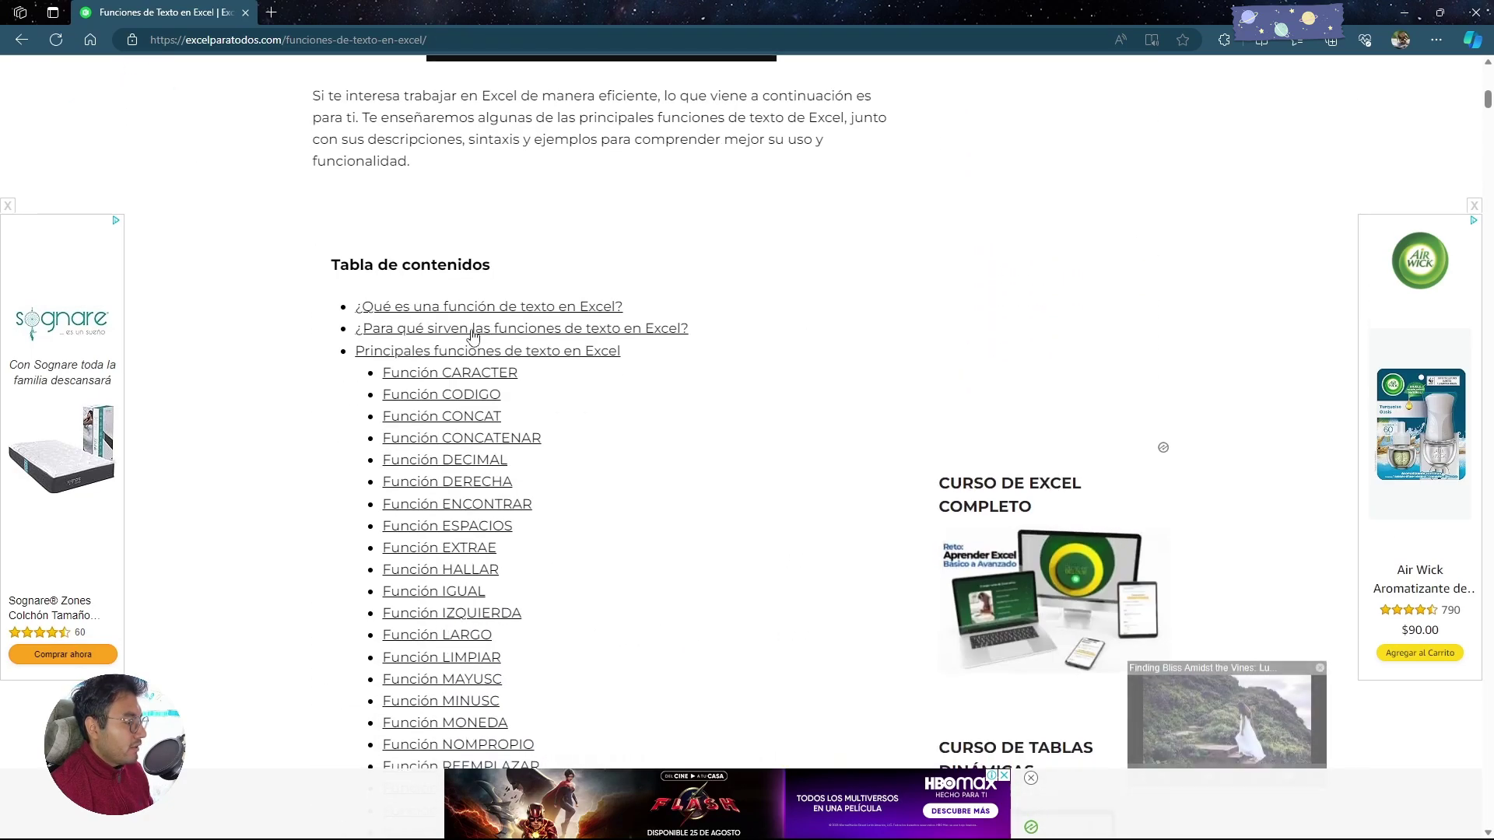
{"action": "scroll", "coordinate": [480, 373], "scroll_direction": "down", "scroll_amount": 1}
{"action": "scroll", "coordinate": [480, 373], "scroll_direction": "down", "scroll_amount": 3}
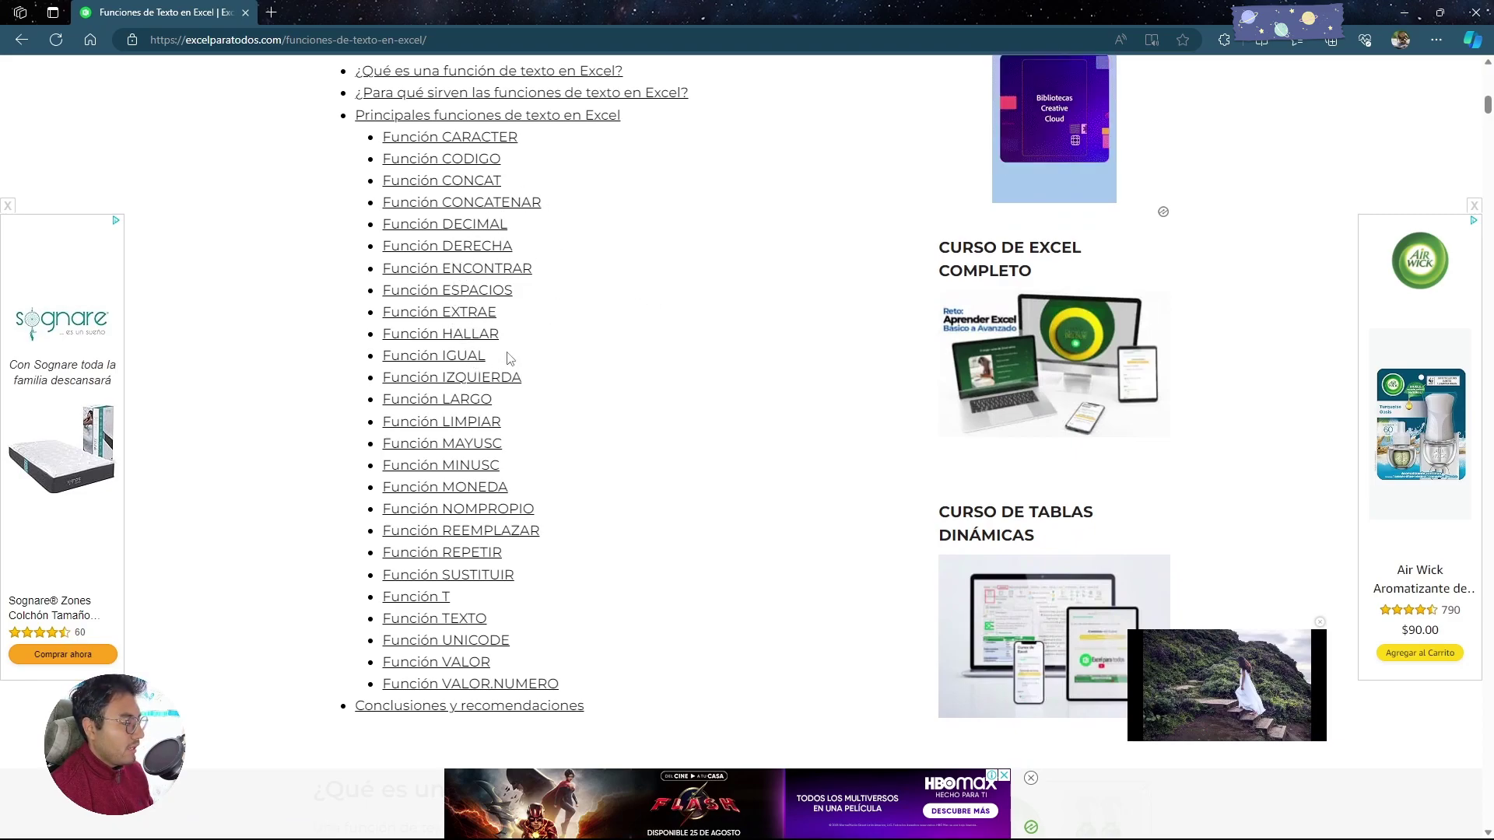
{"action": "left_click", "coordinate": [462, 357]}
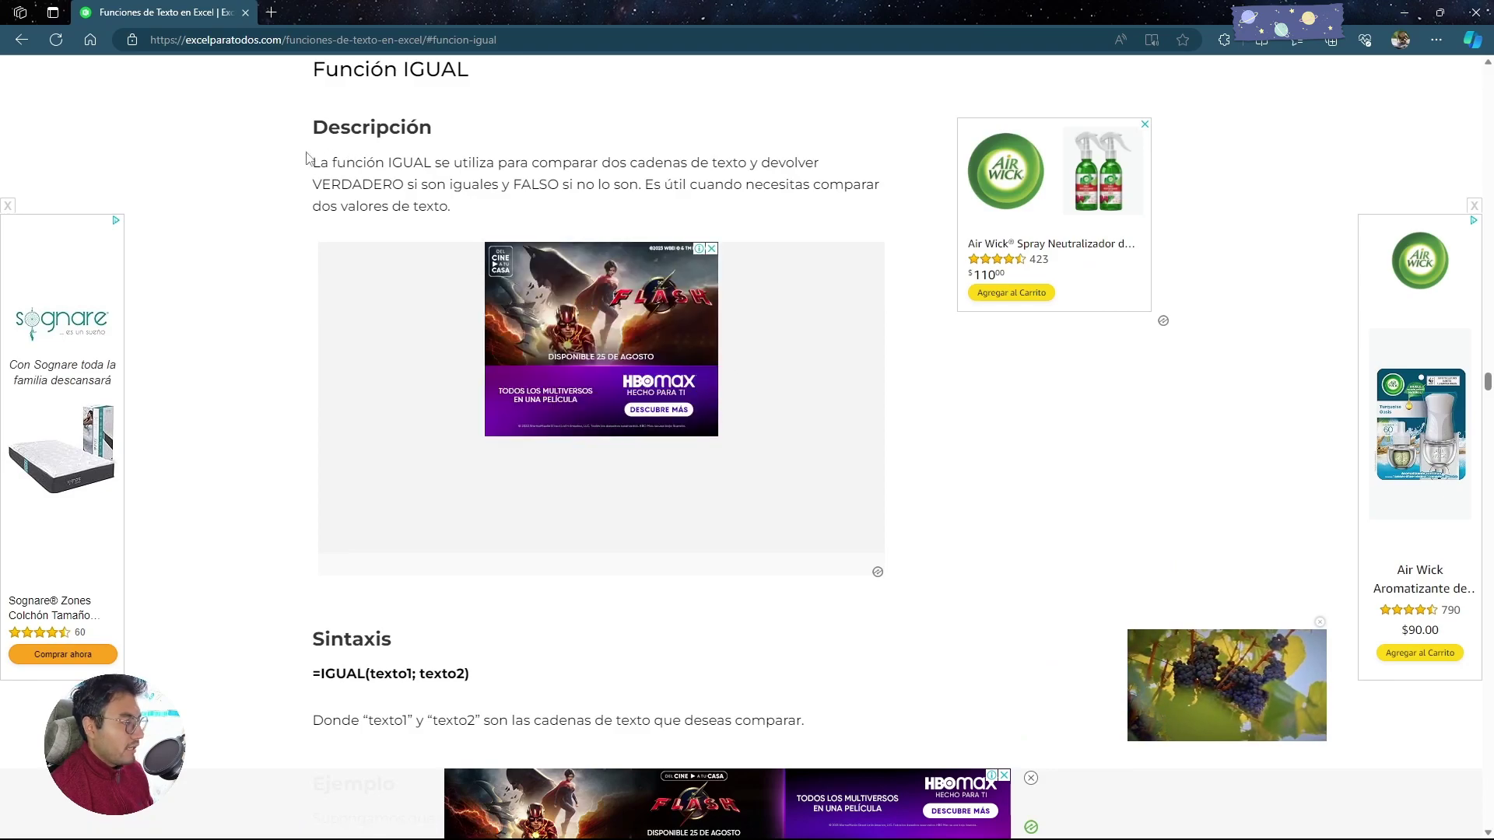
{"action": "scroll", "coordinate": [334, 155], "scroll_direction": "down", "scroll_amount": 1}
{"action": "scroll", "coordinate": [433, 217], "scroll_direction": "down", "scroll_amount": 4}
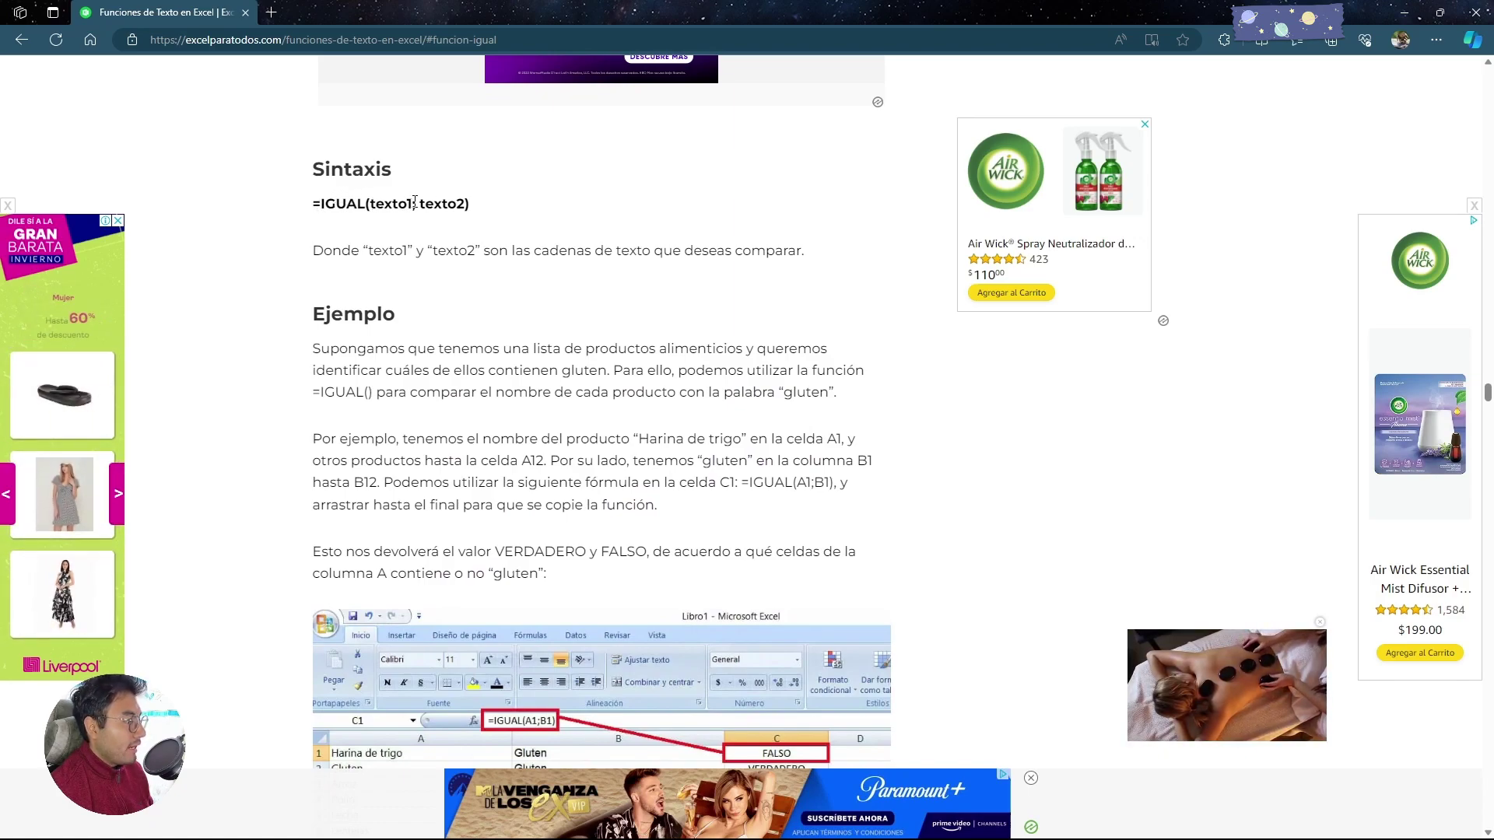
- Enter =IGUAL(A2,B2) in C2 to compare the texts in A2 and B2
{"action": "key", "text": "alt+Tab"}
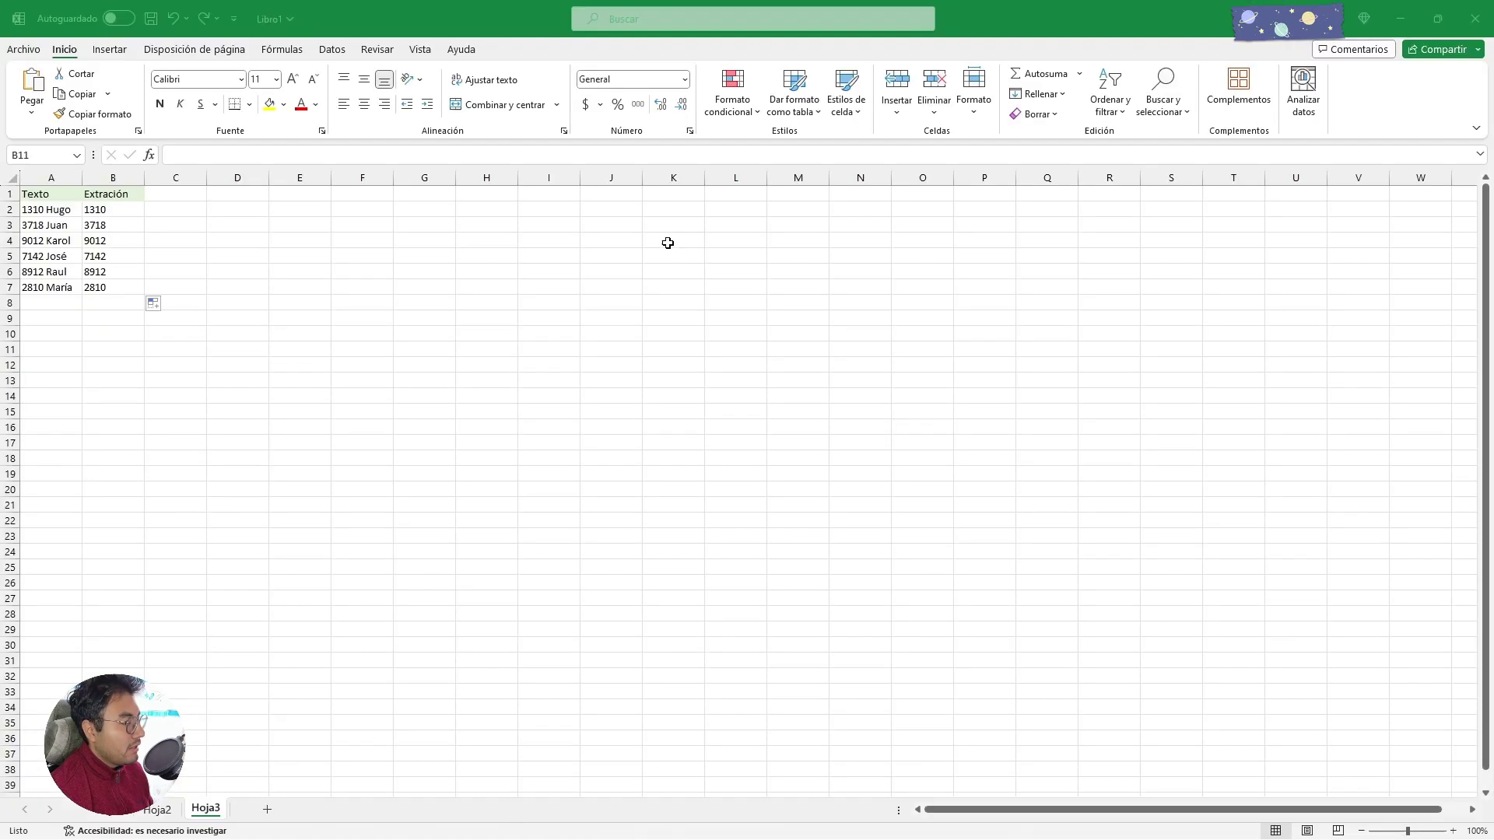
{"action": "left_click", "coordinate": [162, 200]}
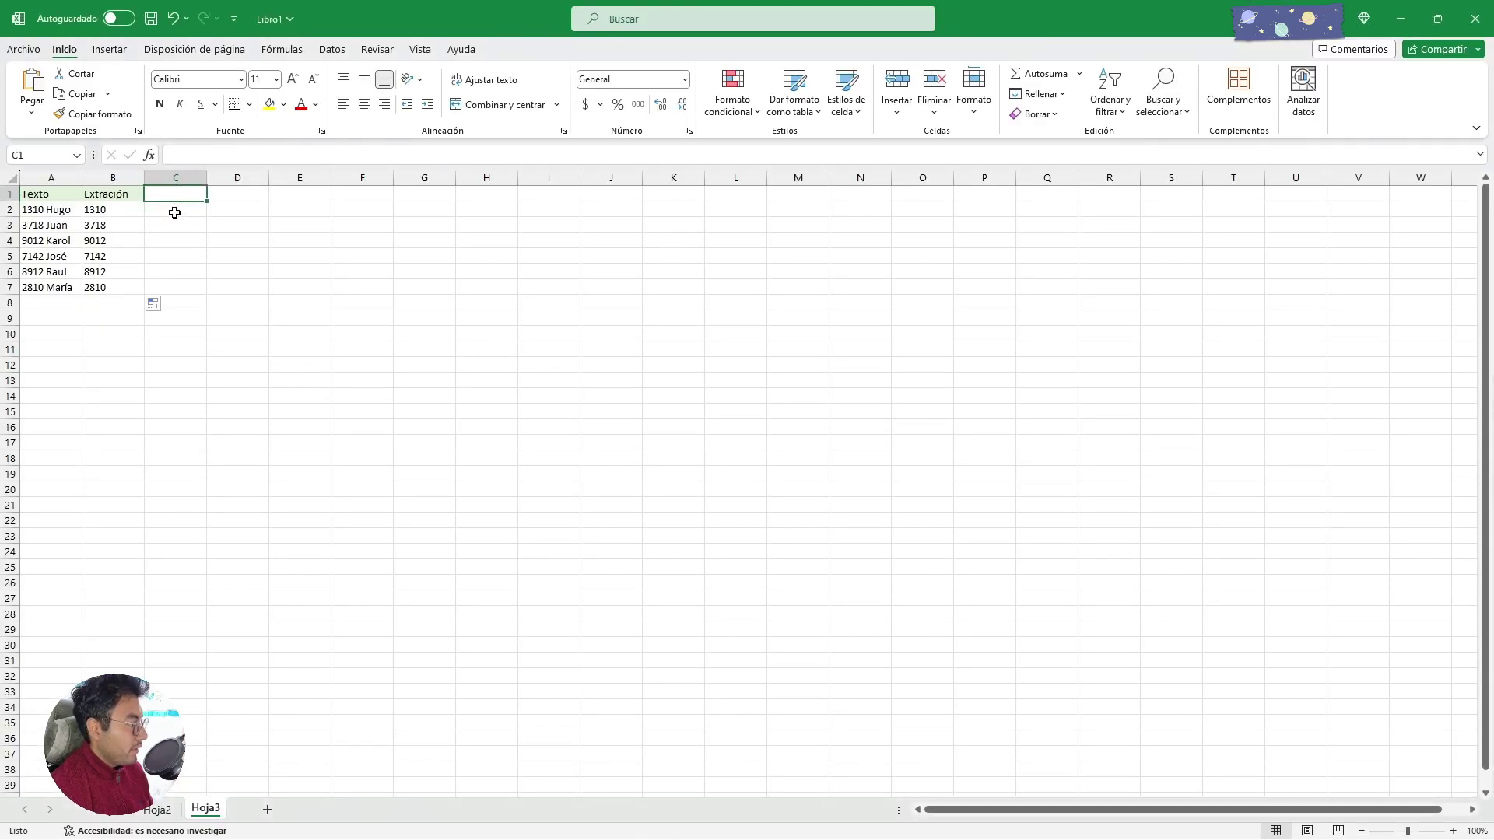
{"action": "left_click", "coordinate": [173, 210]}
{"action": "left_click", "coordinate": [213, 159]}
{"action": "type", "text": "="}
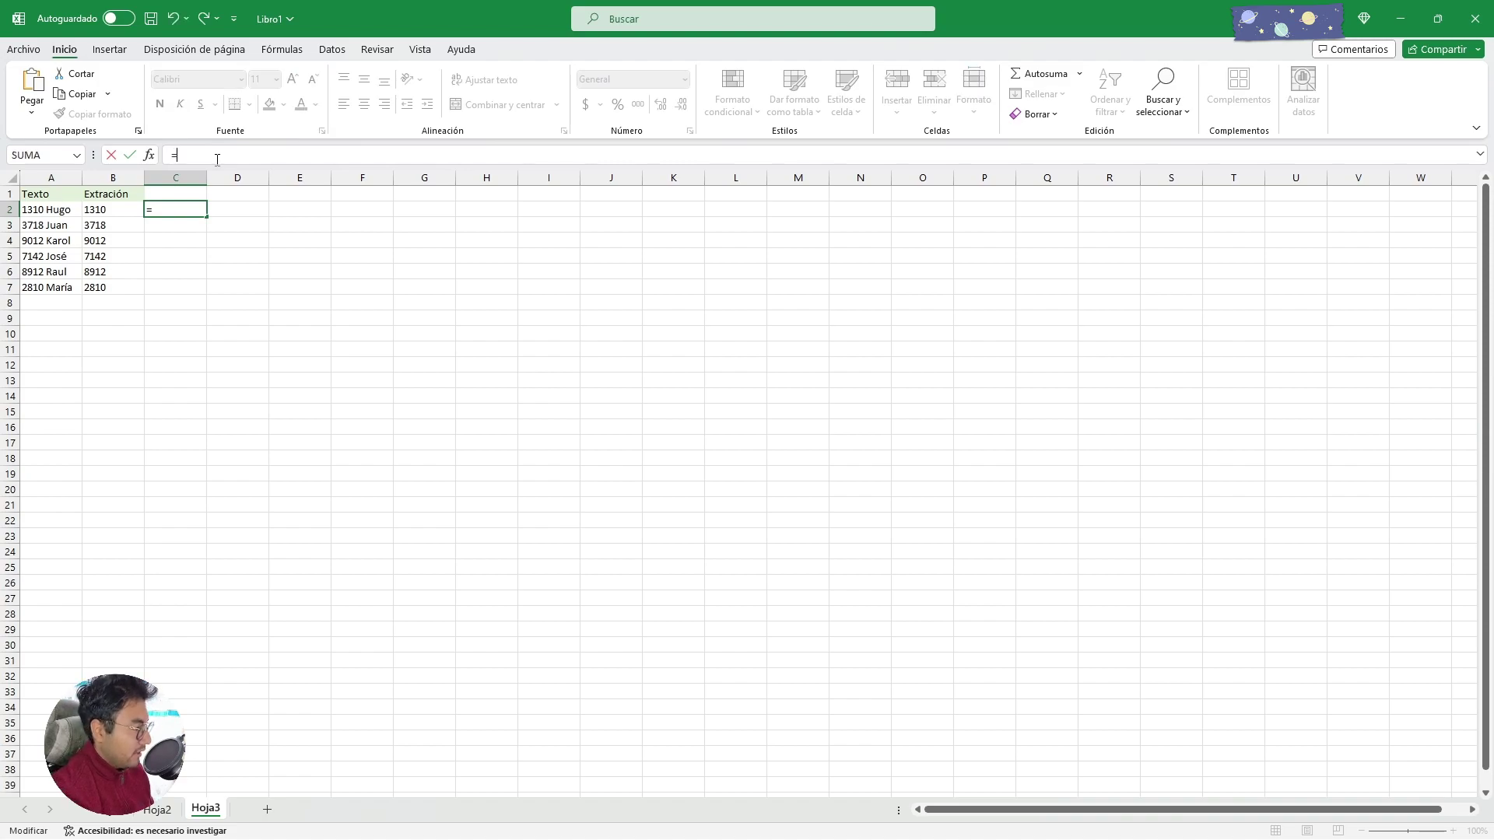
{"action": "type", "text": "ig"}
{"action": "key", "text": "Tab"}
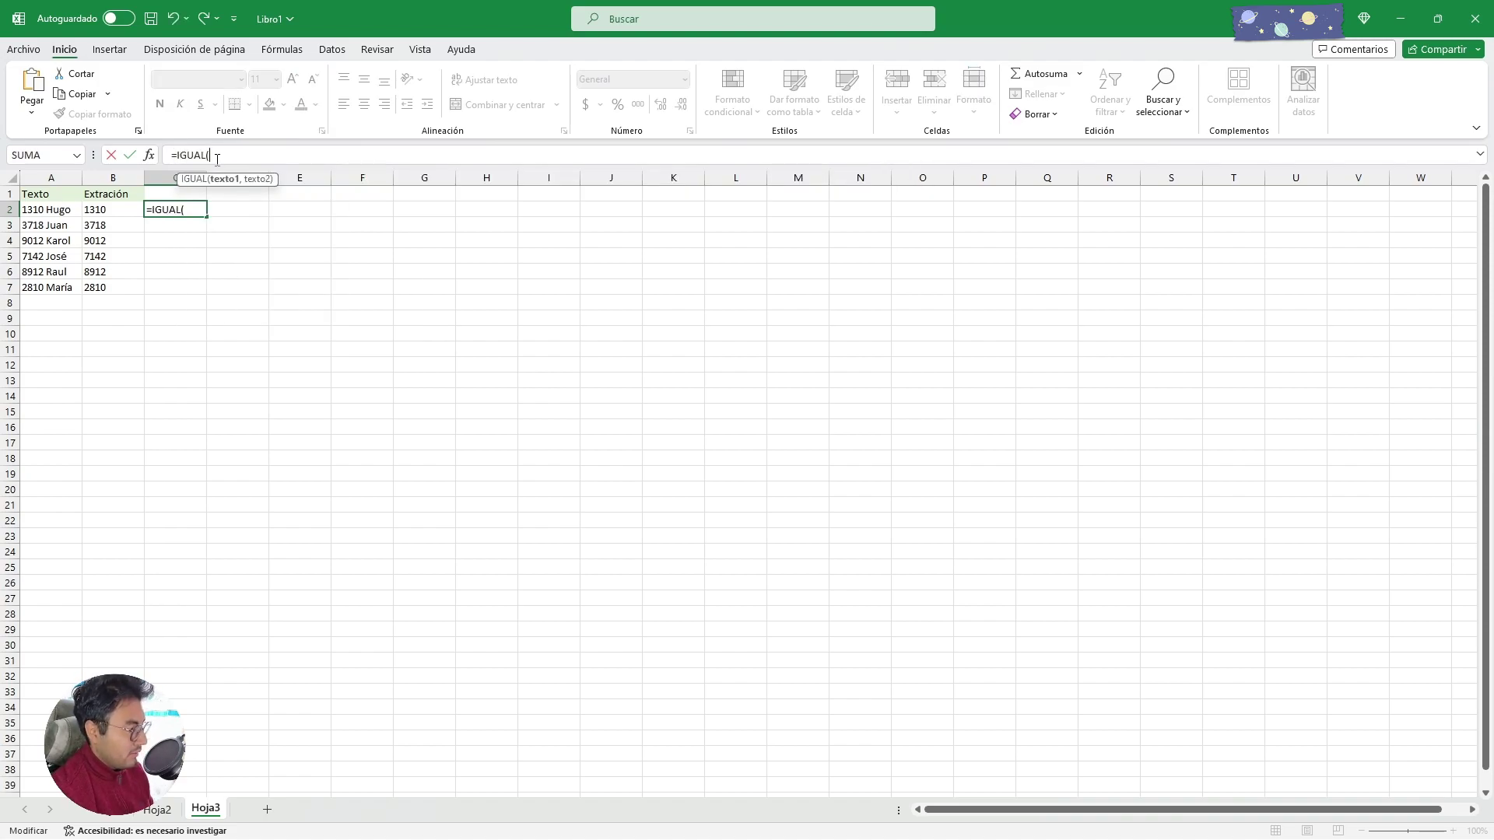
{"action": "left_click", "coordinate": [51, 209]}
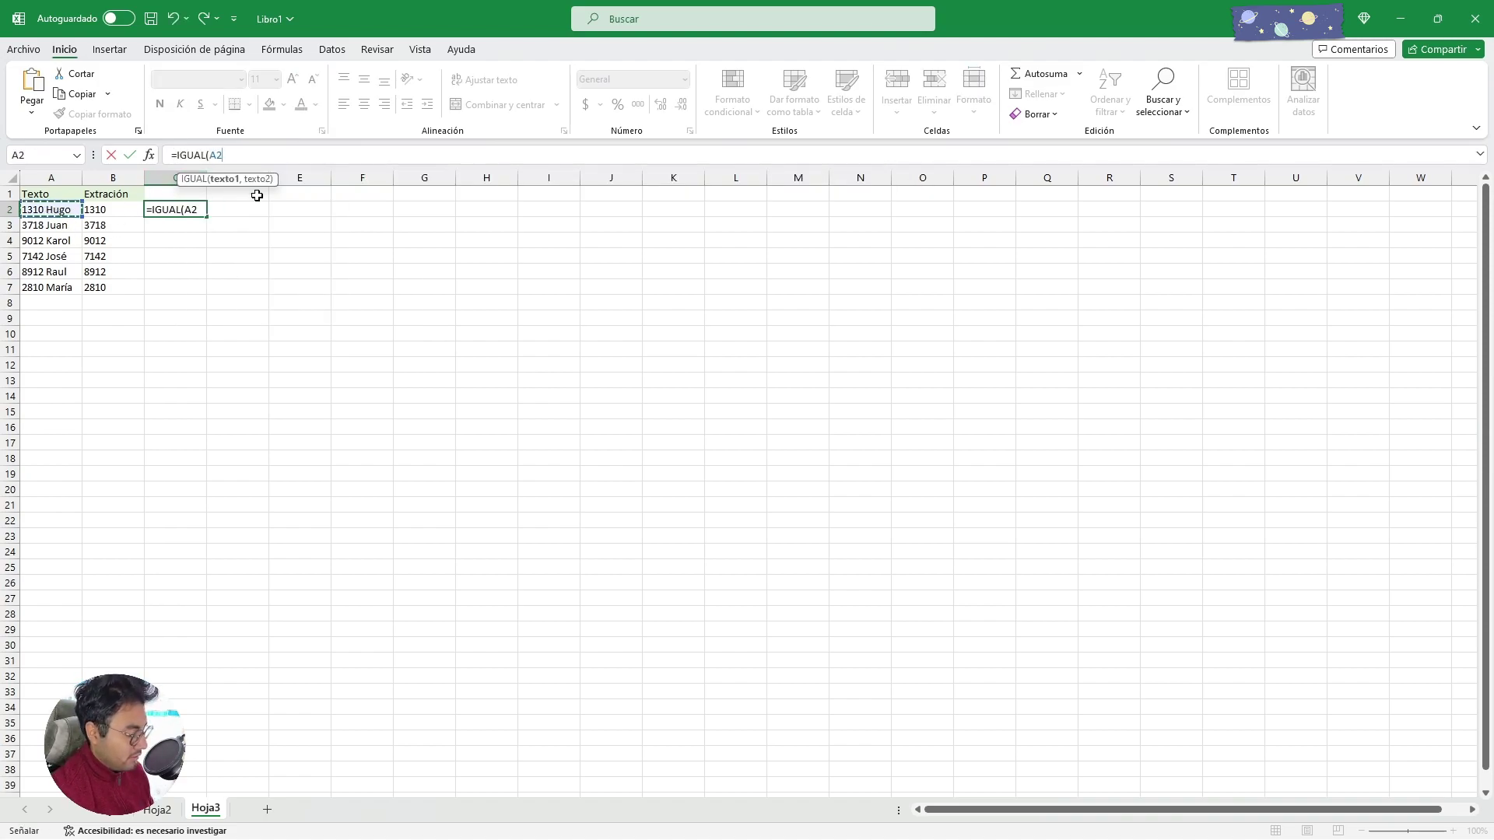
{"action": "type", "text": ","}
{"action": "left_click", "coordinate": [109, 210]}
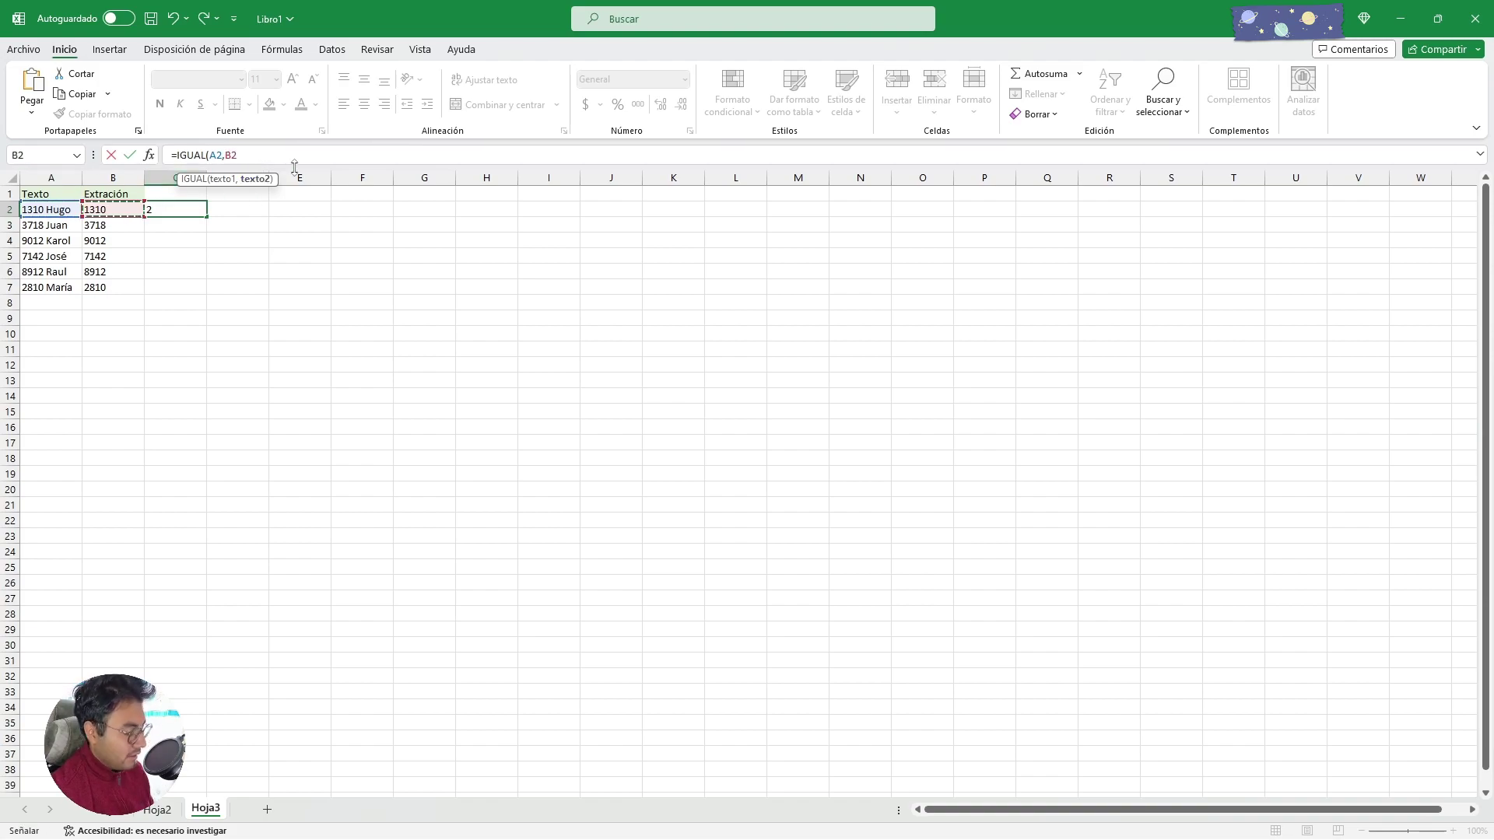
{"action": "key", "text": "Return"}
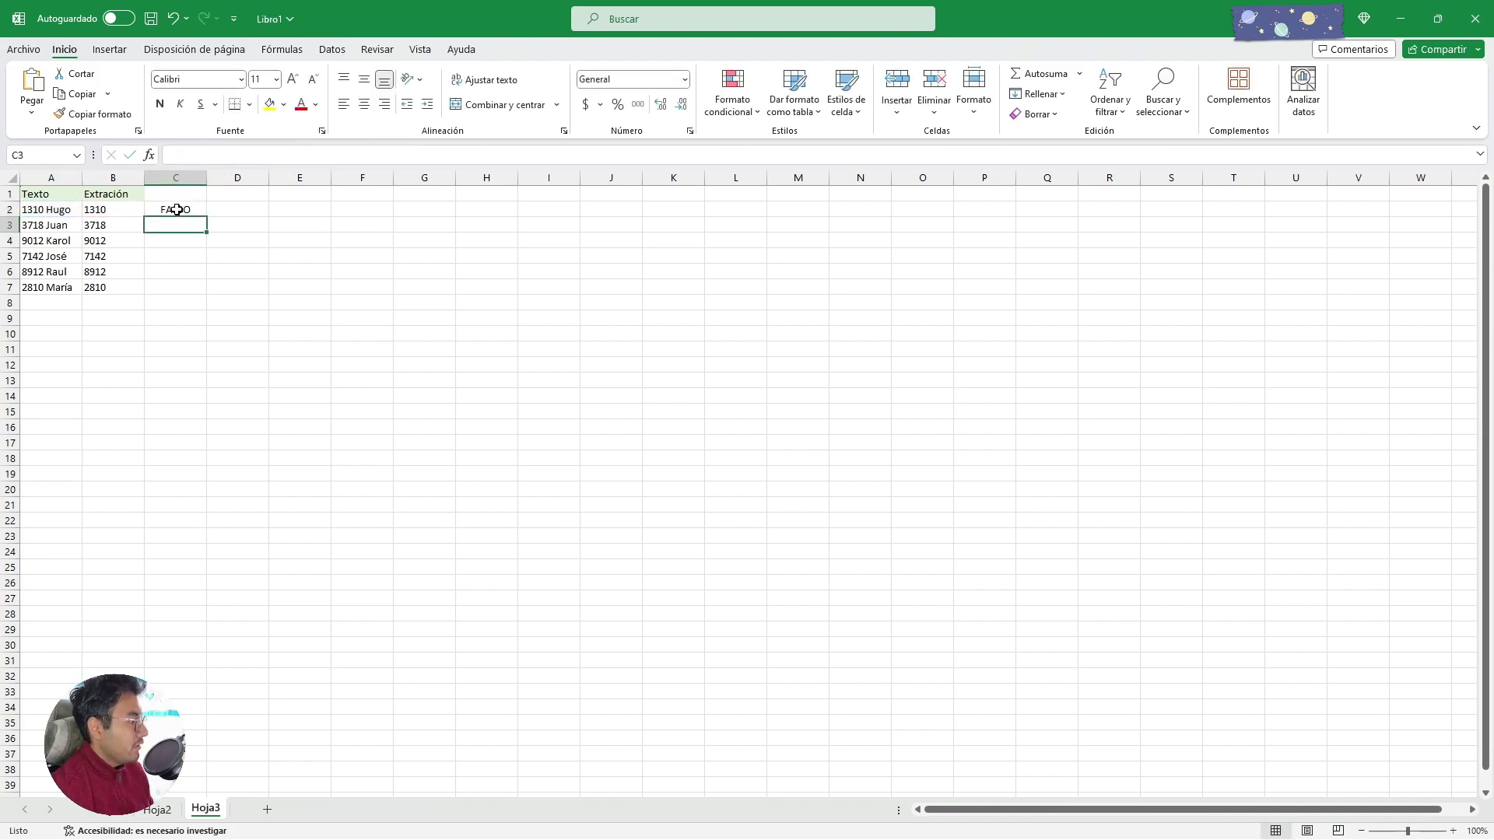
{"action": "left_click", "coordinate": [177, 210]}
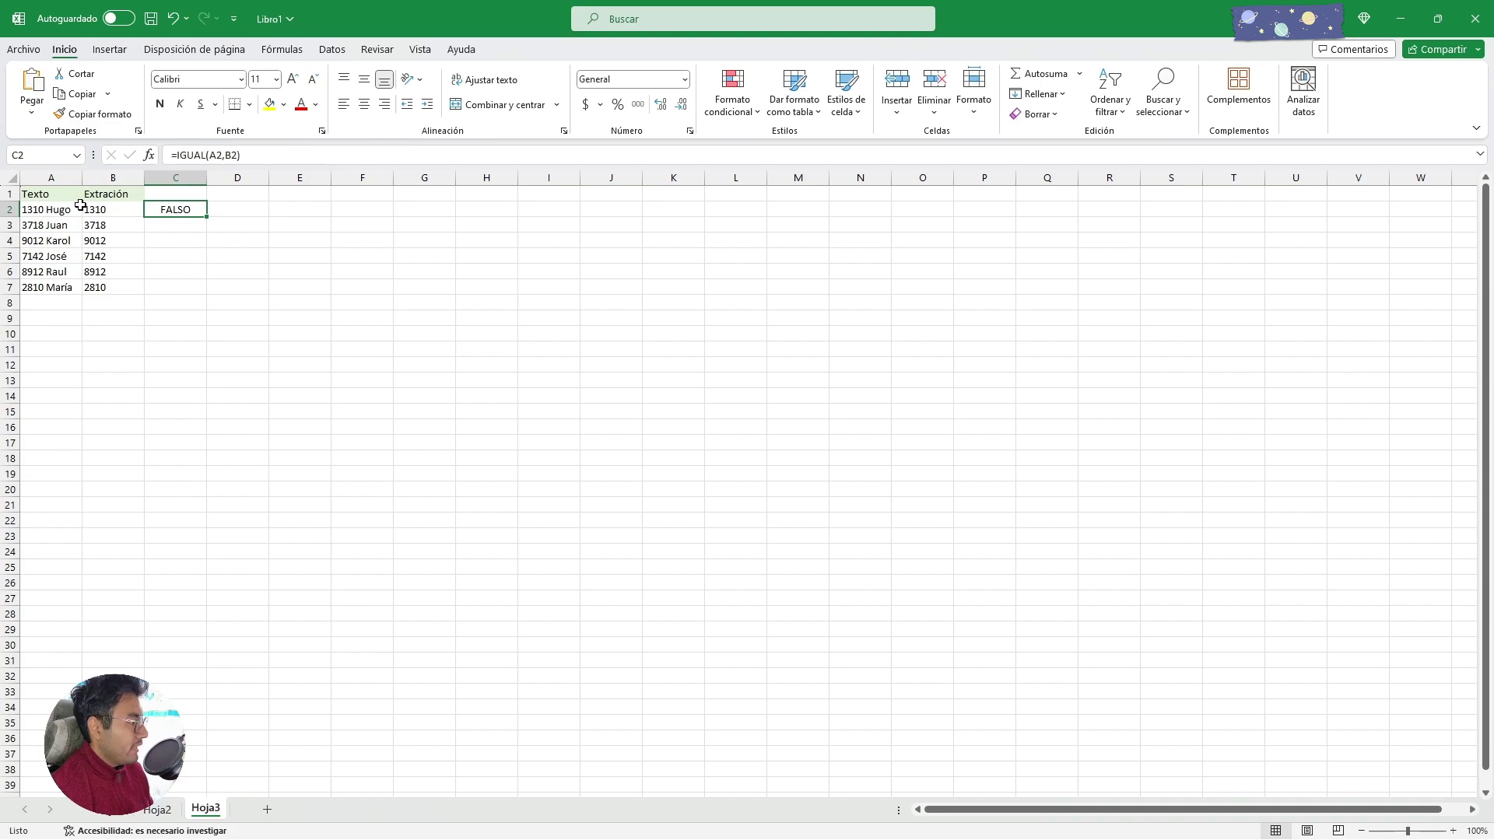
- Copy '1310 Hugo' from A2 into B2 so C2 returns VERDADERO
{"action": "left_click", "coordinate": [57, 212]}
{"action": "left_click_drag", "start_coordinate": [222, 155], "coordinate": [131, 158]}
{"action": "key", "text": "ctrl+c"}
{"action": "key", "text": "Escape"}
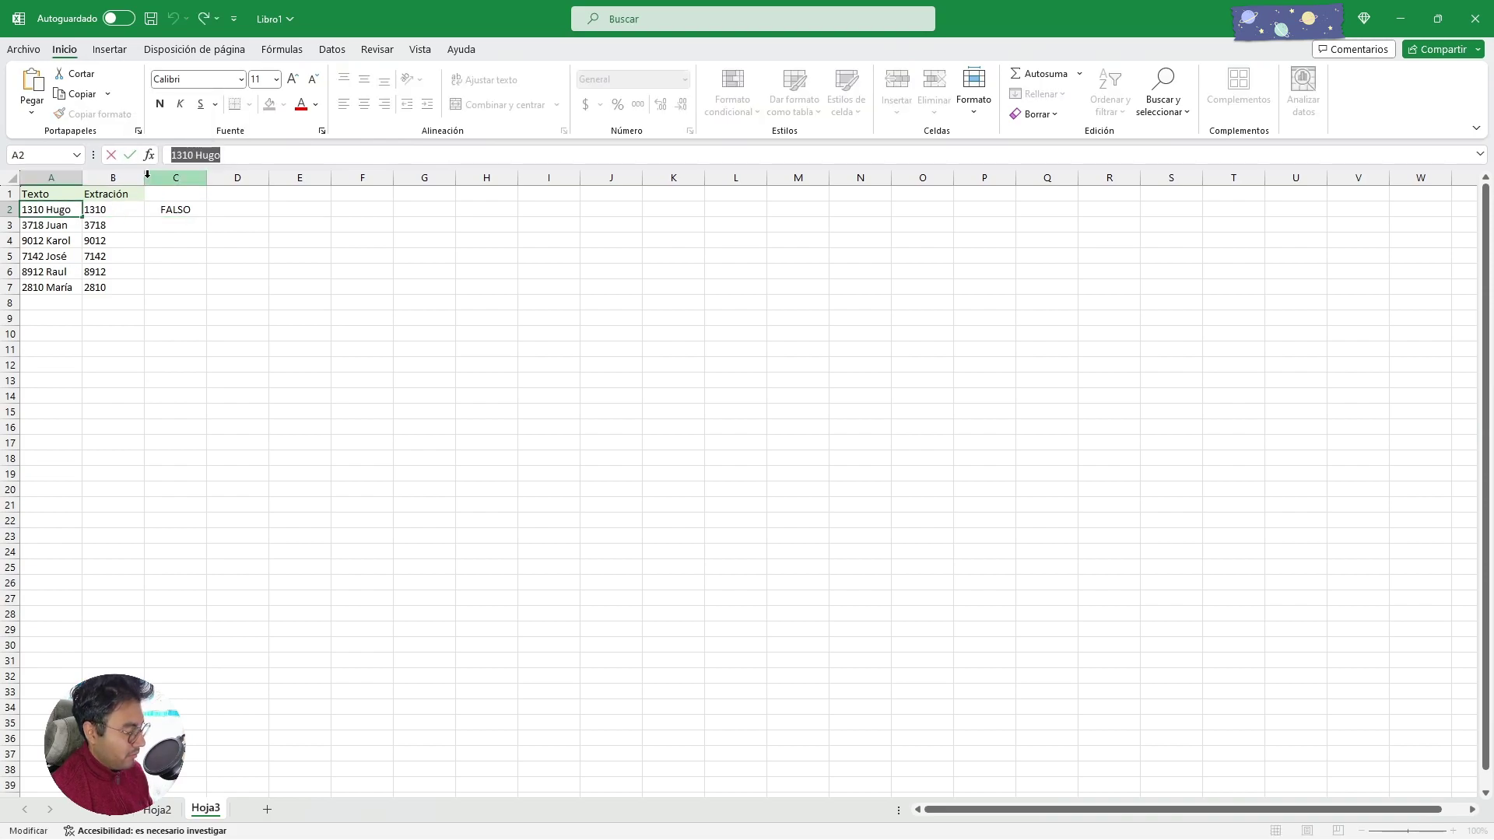
{"action": "key", "text": "Right"}
{"action": "key", "text": "ctrl+v"}
{"action": "key", "text": "Right"}
{"action": "key", "text": "BackSpace"}
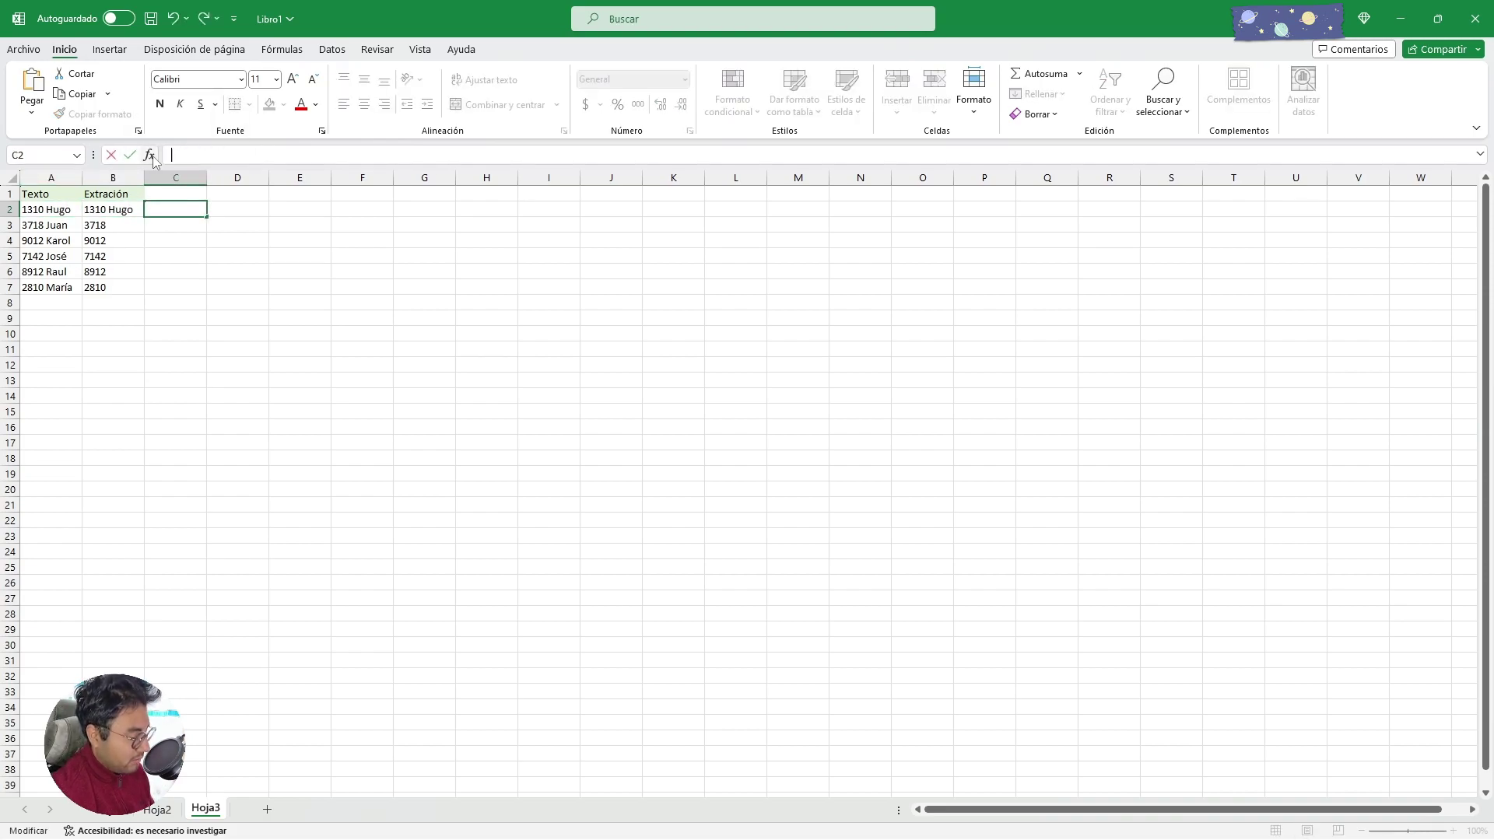
{"action": "key", "text": "Escape"}
{"action": "left_click", "coordinate": [175, 223]}
{"action": "left_click", "coordinate": [176, 210]}
{"action": "type", "text": "=IGUAL(A2,B2)"}
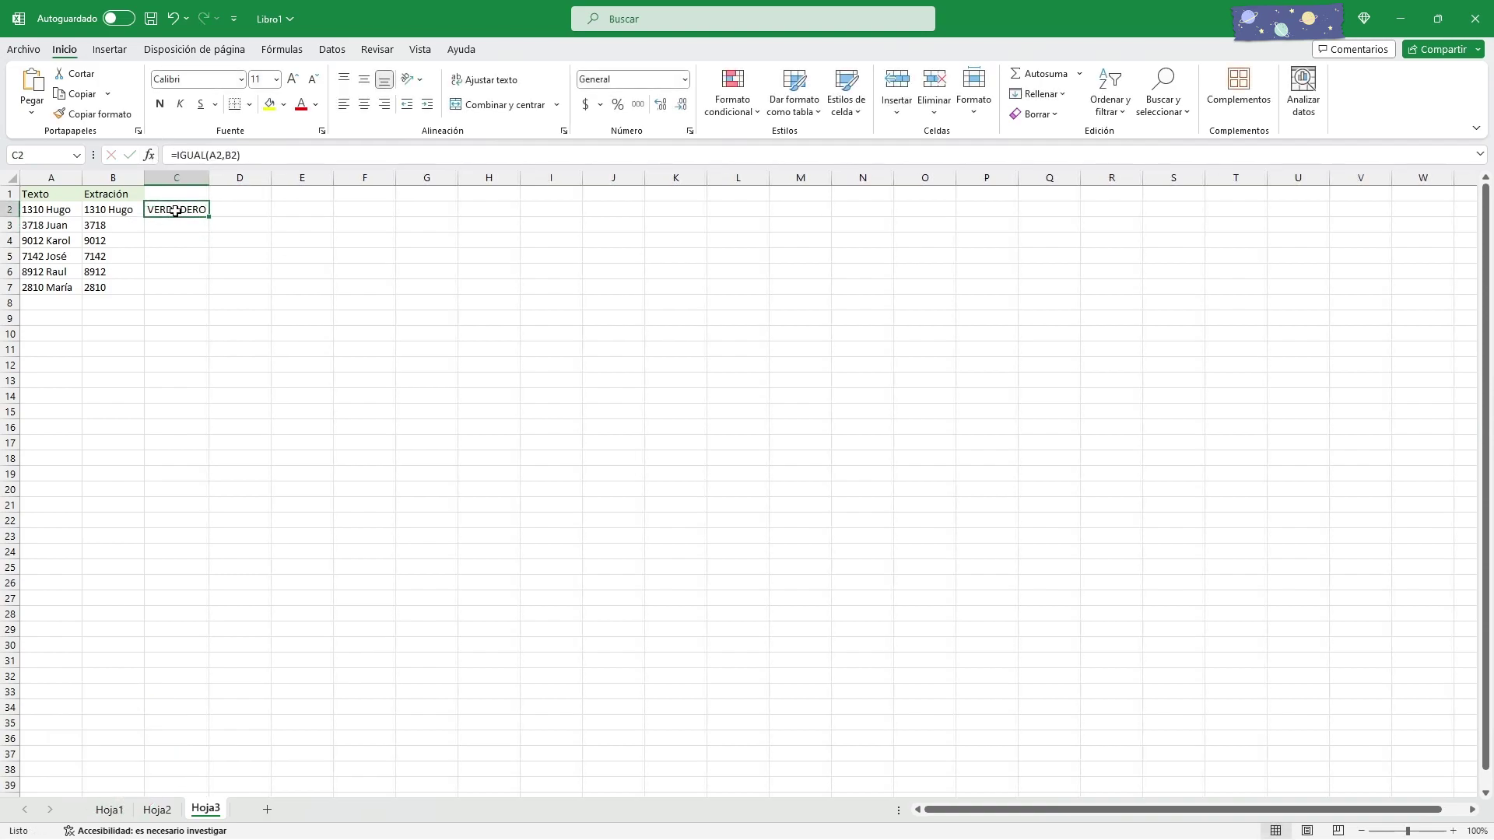
{"action": "left_click", "coordinate": [49, 211]}
{"action": "left_click", "coordinate": [93, 210]}
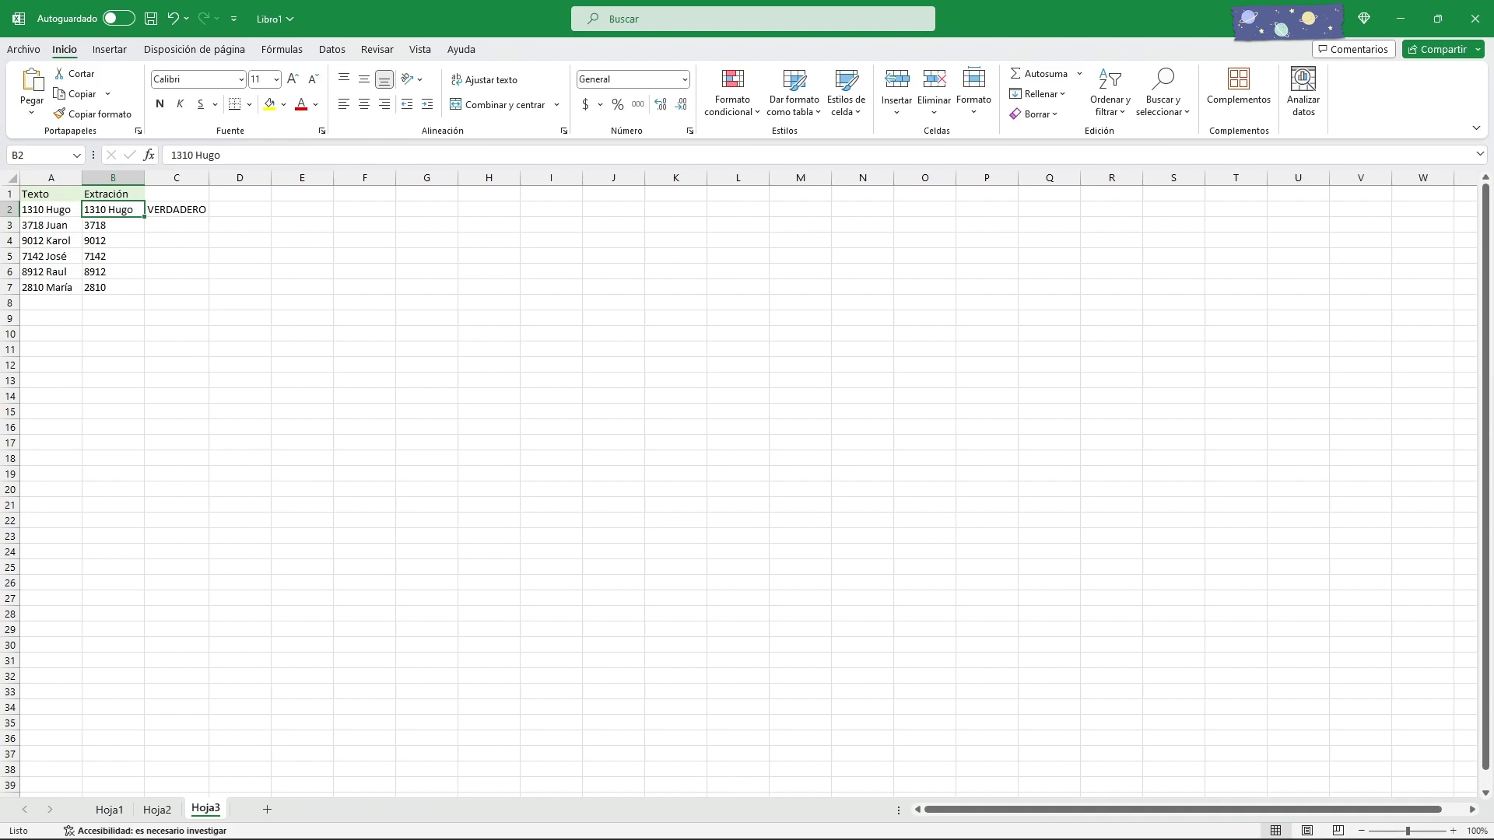
{"action": "left_click", "coordinate": [730, 826]}
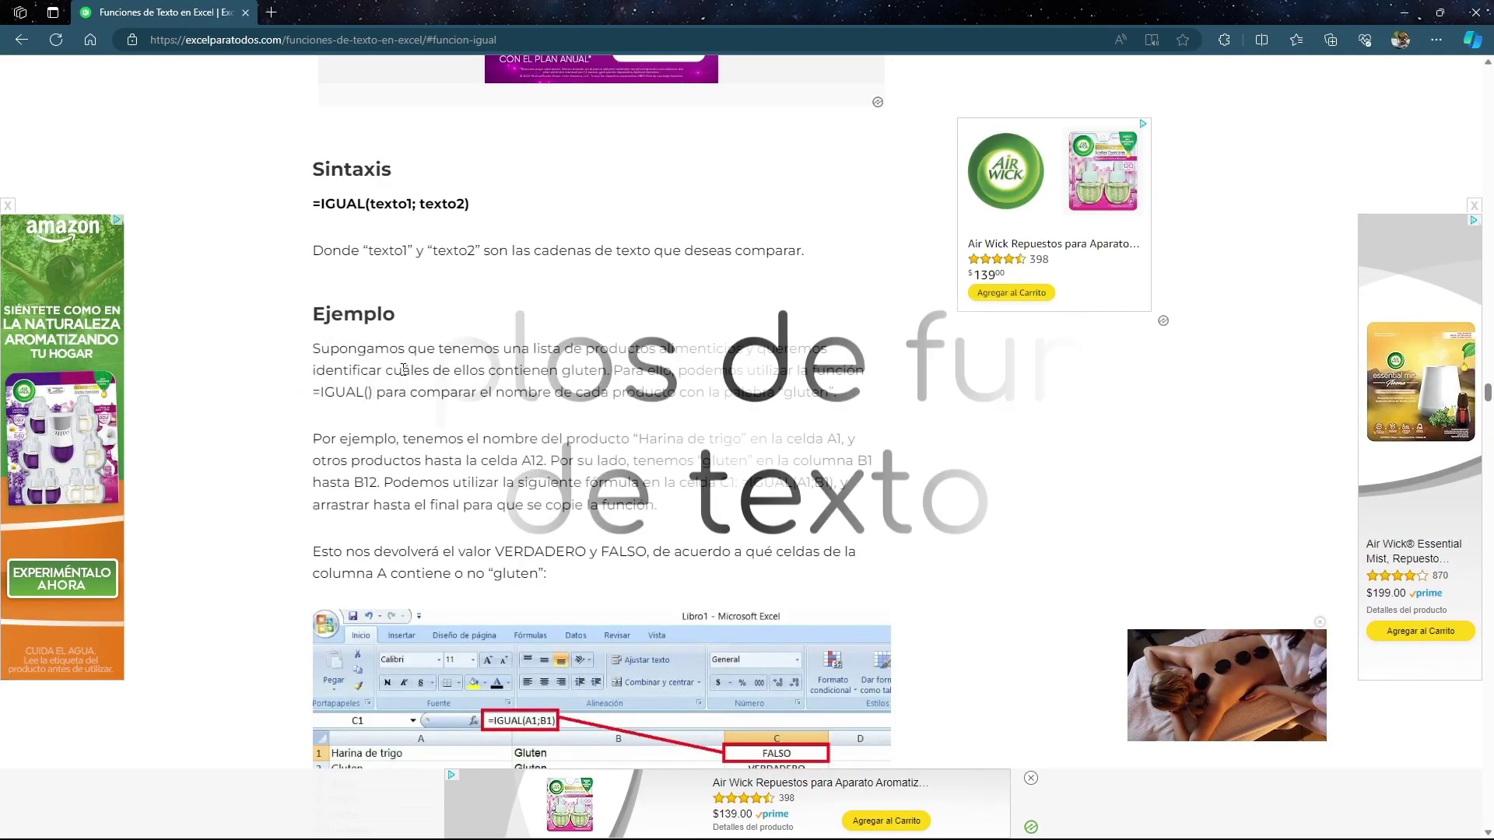
- Scroll past the IGUAL example through the IZQUIERDA, LARGO and LIMPIAR sections
{"action": "scroll", "coordinate": [458, 412], "scroll_direction": "down", "scroll_amount": 5}
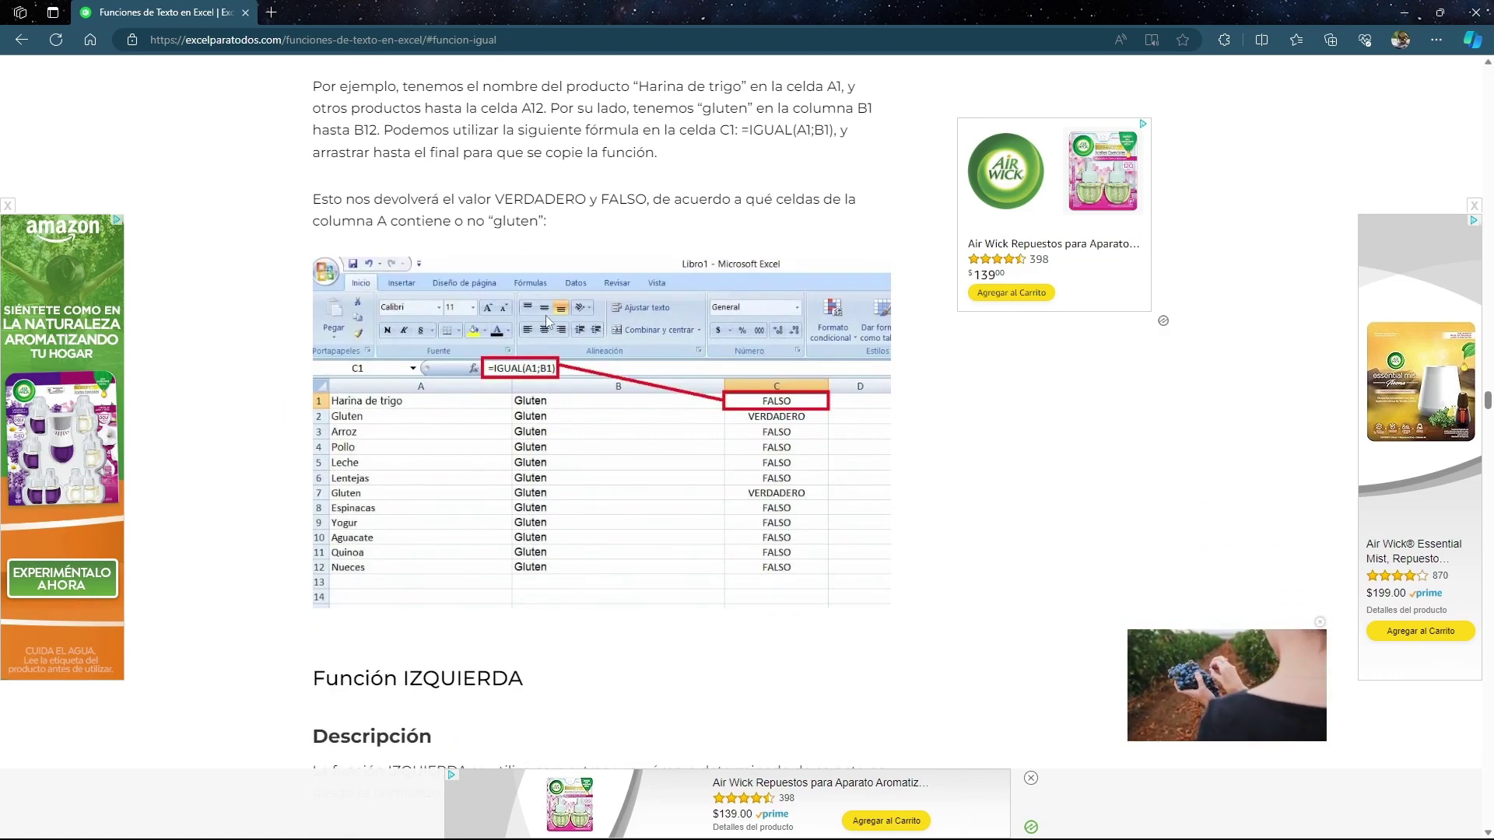
{"action": "mouse_move", "coordinate": [726, 470]}
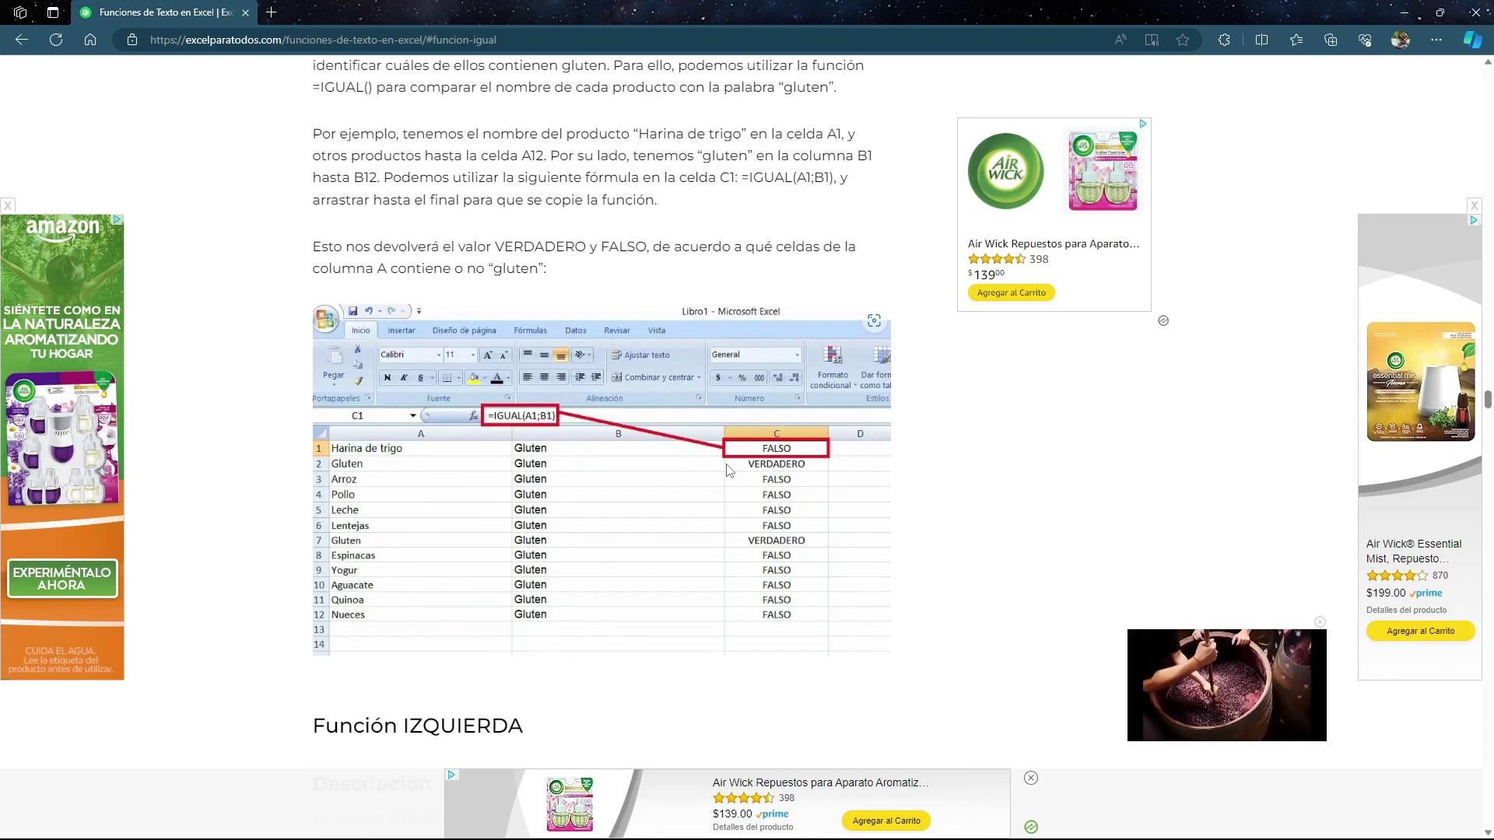
{"action": "scroll", "coordinate": [745, 399], "scroll_direction": "up", "scroll_amount": 5}
{"action": "scroll", "coordinate": [697, 457], "scroll_direction": "down", "scroll_amount": 15}
{"action": "scroll", "coordinate": [674, 384], "scroll_direction": "down", "scroll_amount": 2}
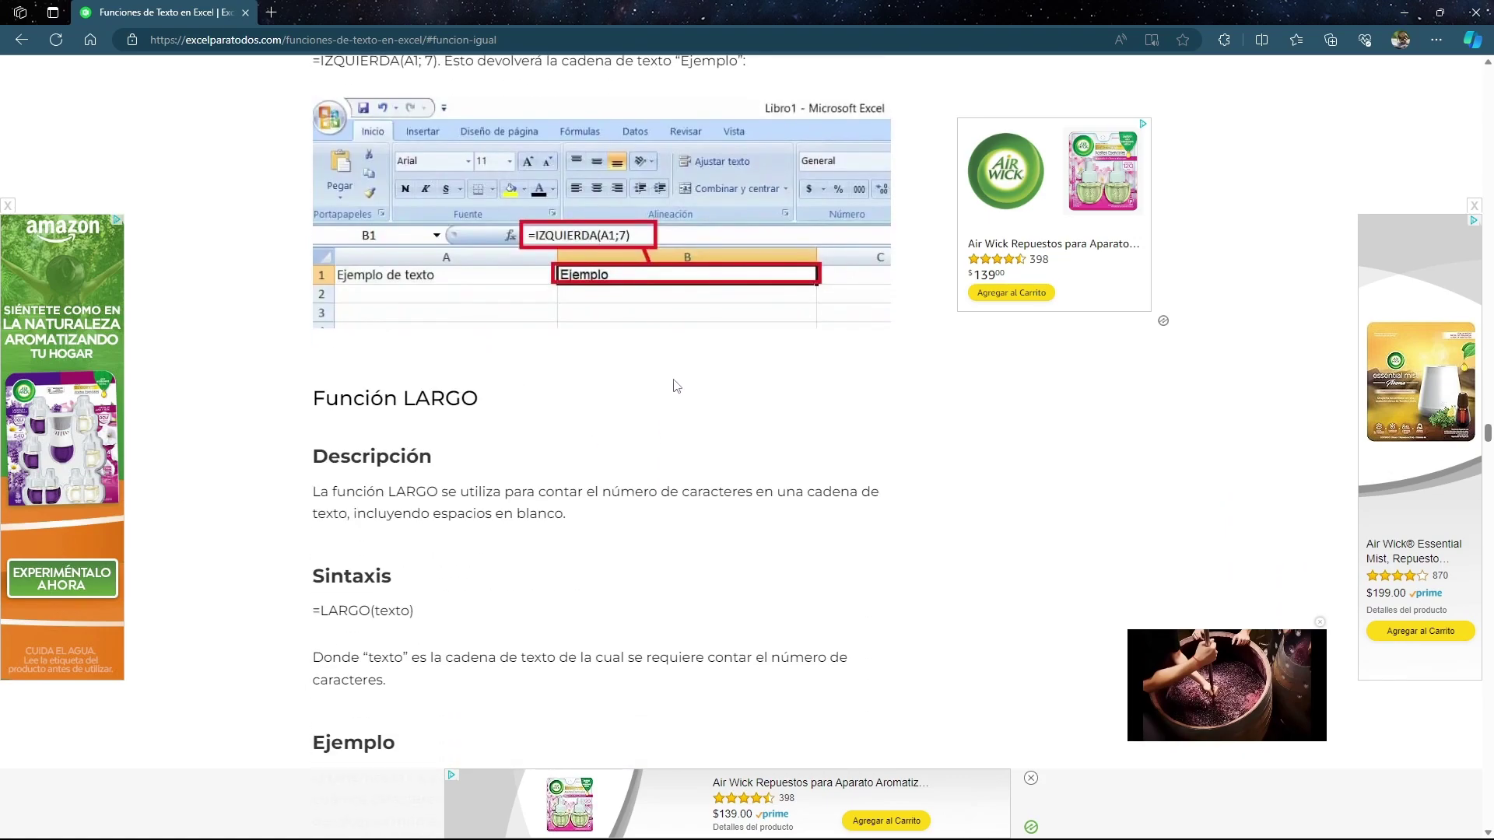
{"action": "scroll", "coordinate": [786, 268], "scroll_direction": "up", "scroll_amount": 3}
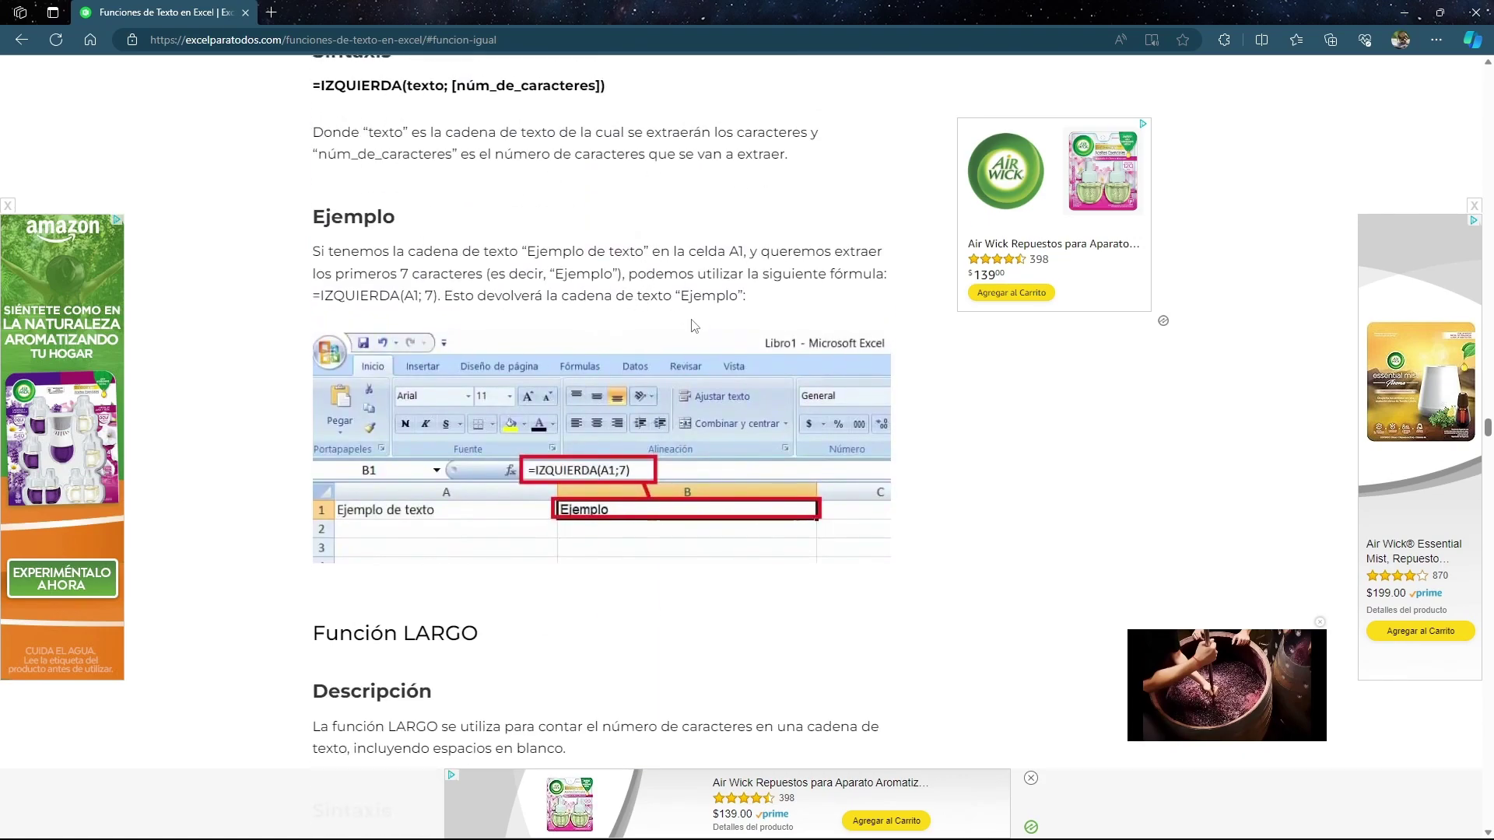
{"action": "scroll", "coordinate": [406, 368], "scroll_direction": "down", "scroll_amount": 5}
{"action": "scroll", "coordinate": [498, 288], "scroll_direction": "down", "scroll_amount": 5}
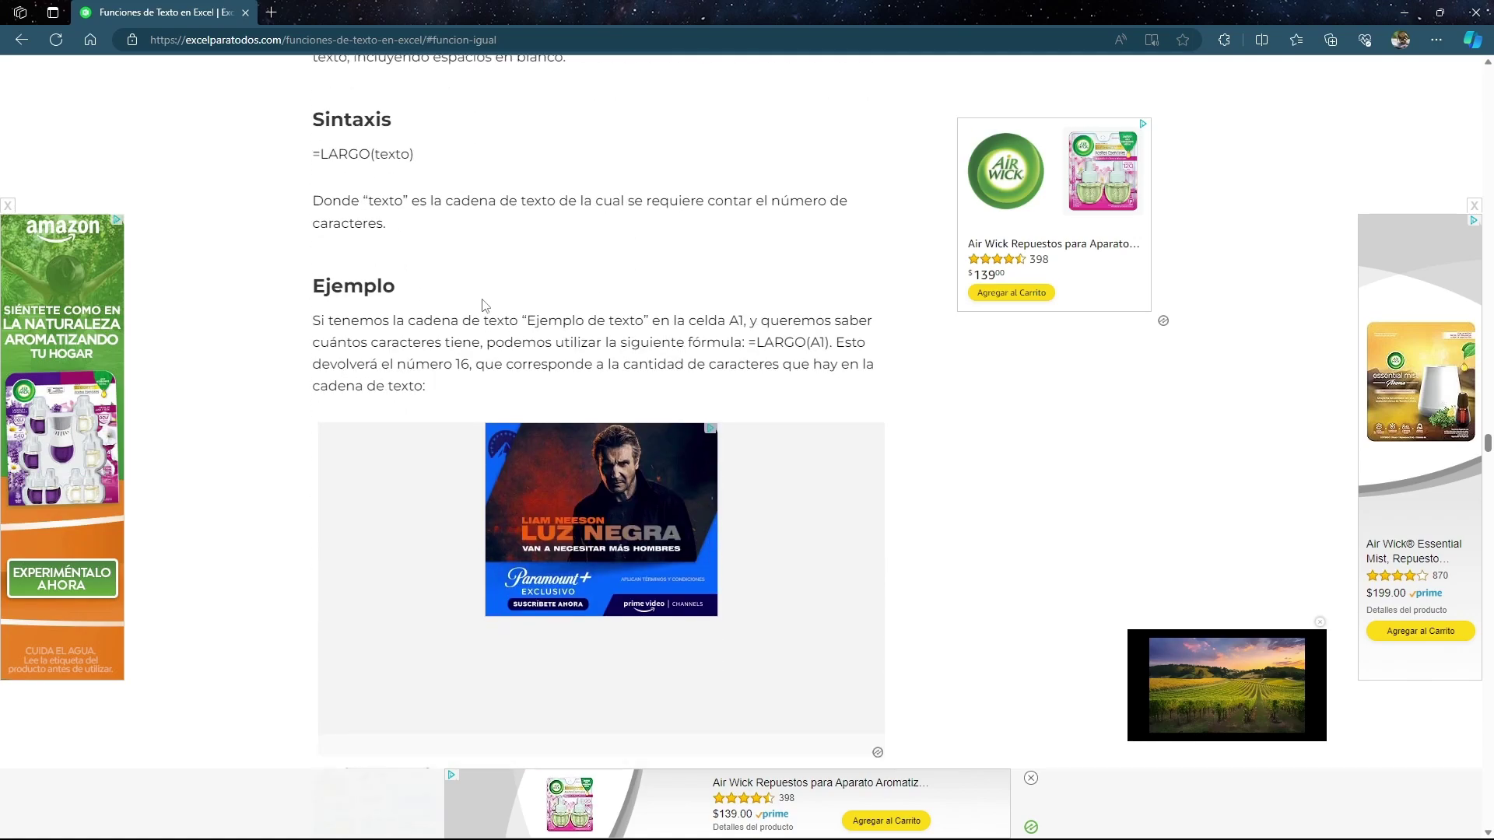
{"action": "scroll", "coordinate": [576, 234], "scroll_direction": "down", "scroll_amount": 5}
{"action": "scroll", "coordinate": [615, 302], "scroll_direction": "down", "scroll_amount": 2}
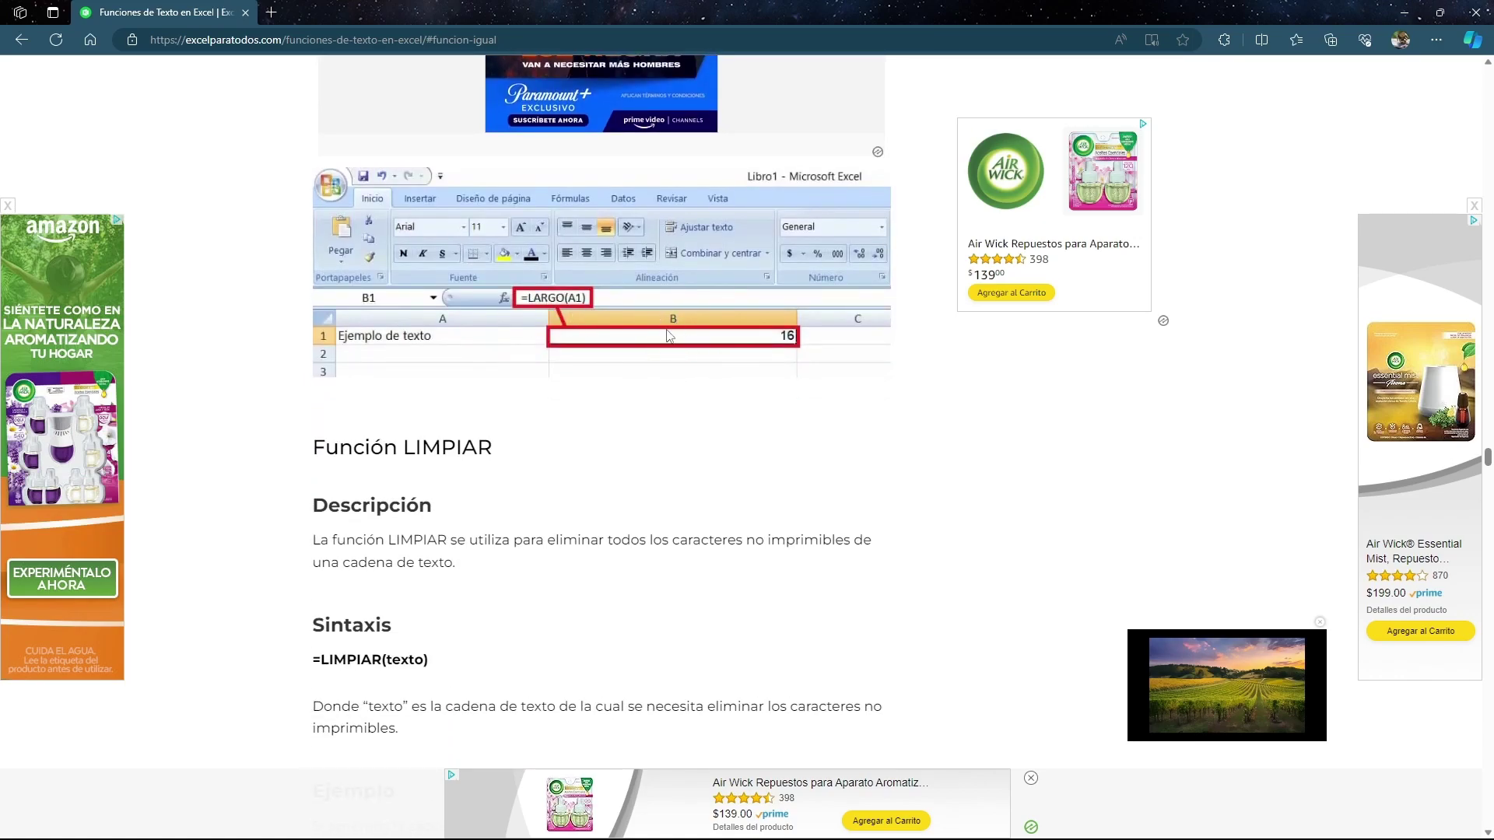
{"action": "scroll", "coordinate": [576, 363], "scroll_direction": "down", "scroll_amount": 8}
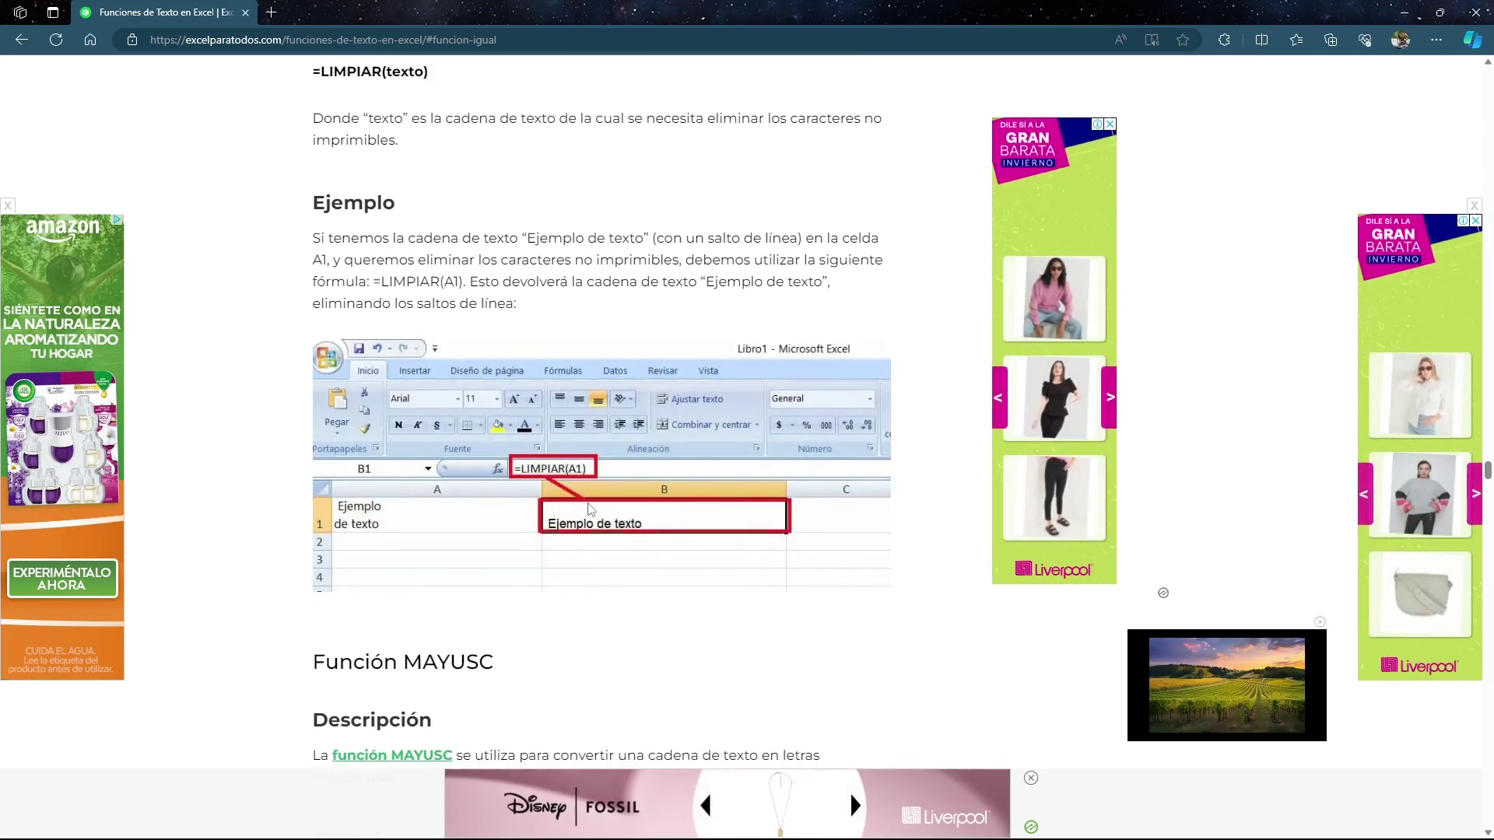
{"action": "scroll", "coordinate": [590, 509], "scroll_direction": "down", "scroll_amount": 3}
{"action": "scroll", "coordinate": [548, 434], "scroll_direction": "down", "scroll_amount": 2}
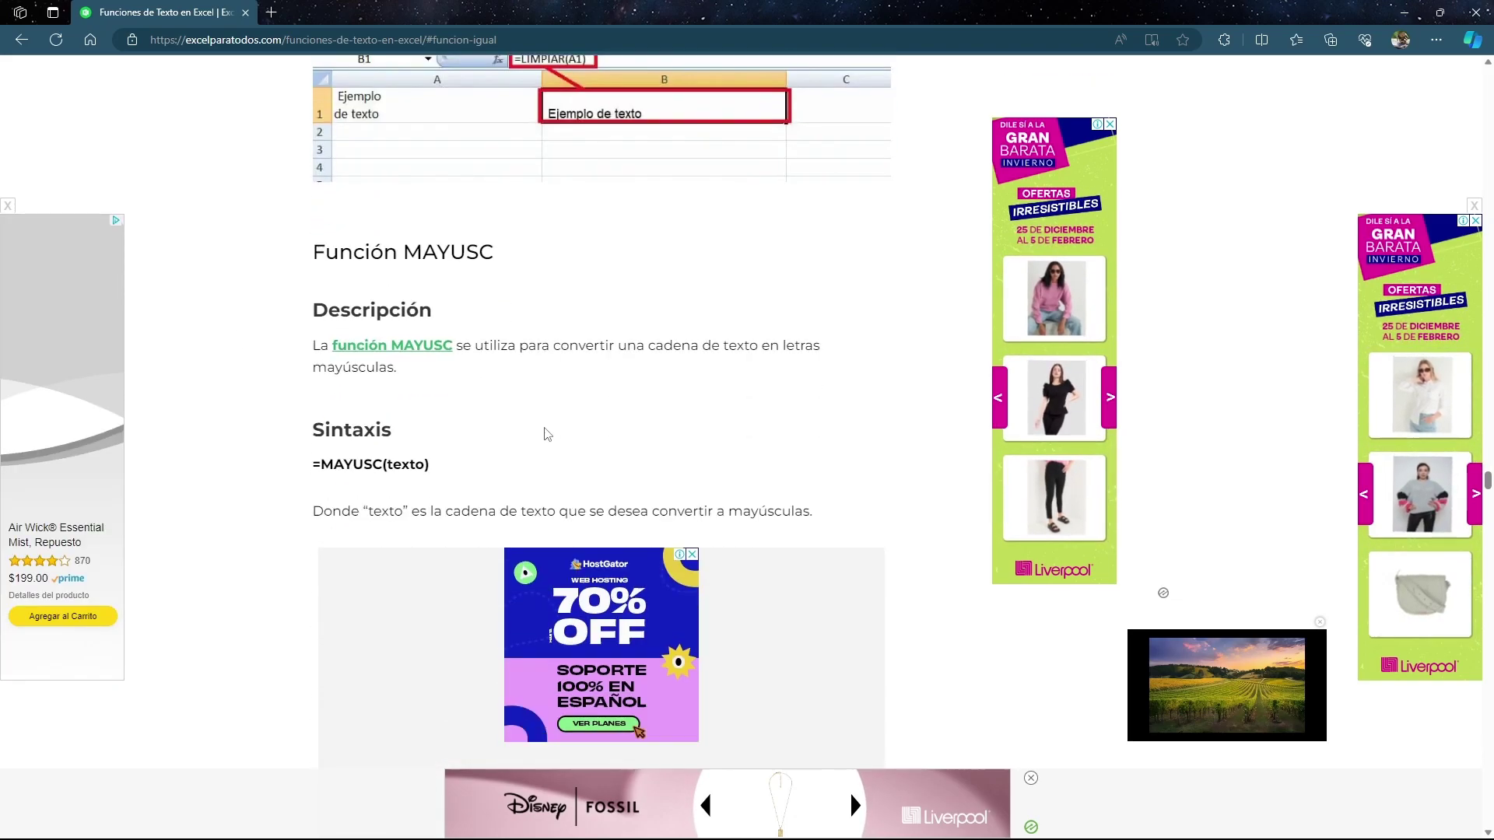
{"action": "scroll", "coordinate": [548, 434], "scroll_direction": "down", "scroll_amount": 2}
- Return to the contents and open Función MONEDA with its $12,500.00 example
{"action": "mouse_move", "coordinate": [1487, 484]}
{"action": "left_mouse_down"}
{"action": "mouse_move", "coordinate": [1488, 440]}
{"action": "mouse_move", "coordinate": [1480, 529]}
{"action": "mouse_move", "coordinate": [1488, 78]}
{"action": "left_mouse_up"}
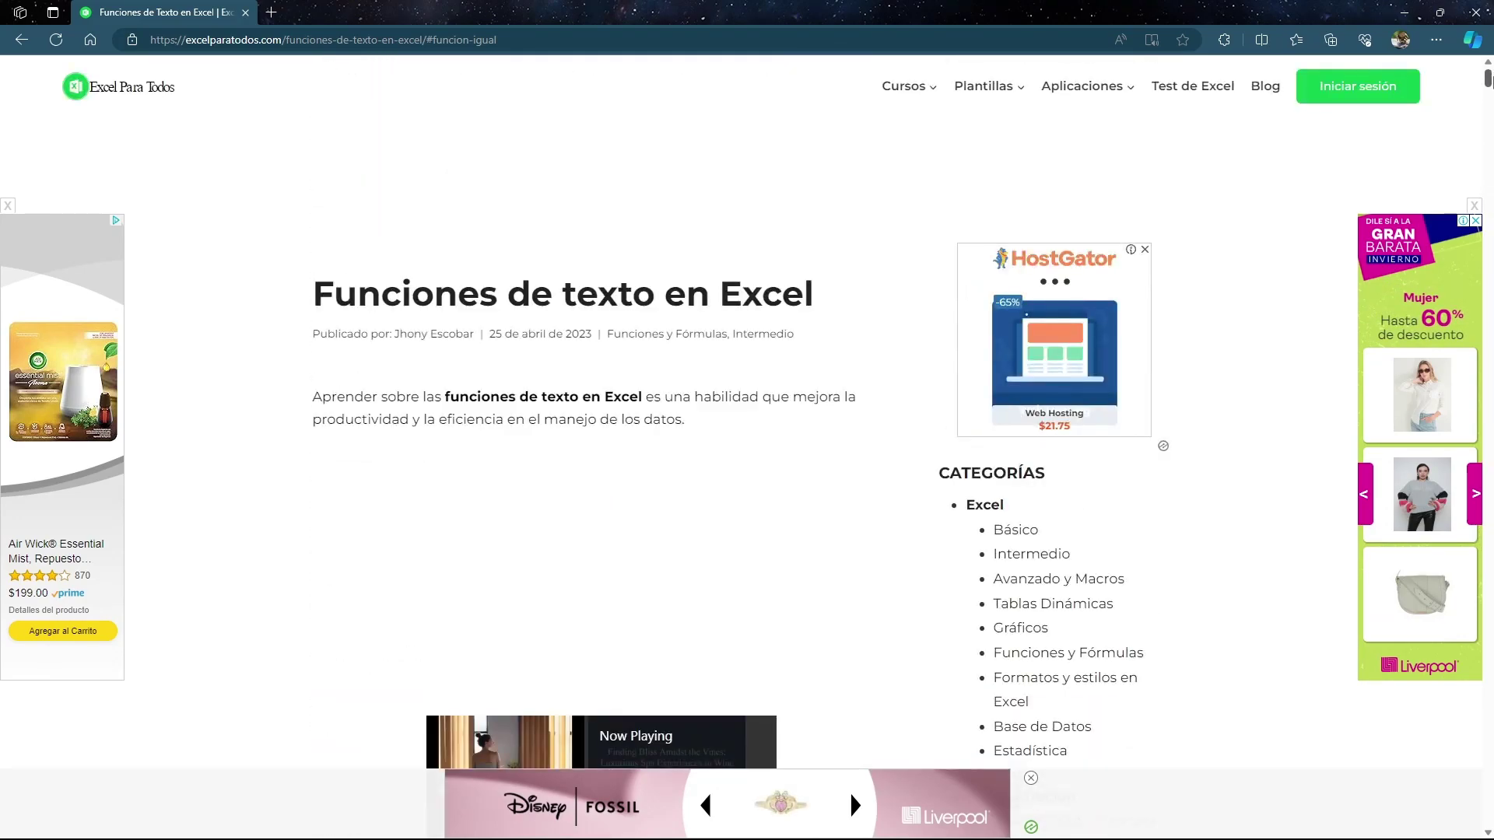
{"action": "scroll", "coordinate": [435, 436], "scroll_direction": "down", "scroll_amount": 7}
{"action": "scroll", "coordinate": [436, 435], "scroll_direction": "down", "scroll_amount": 3}
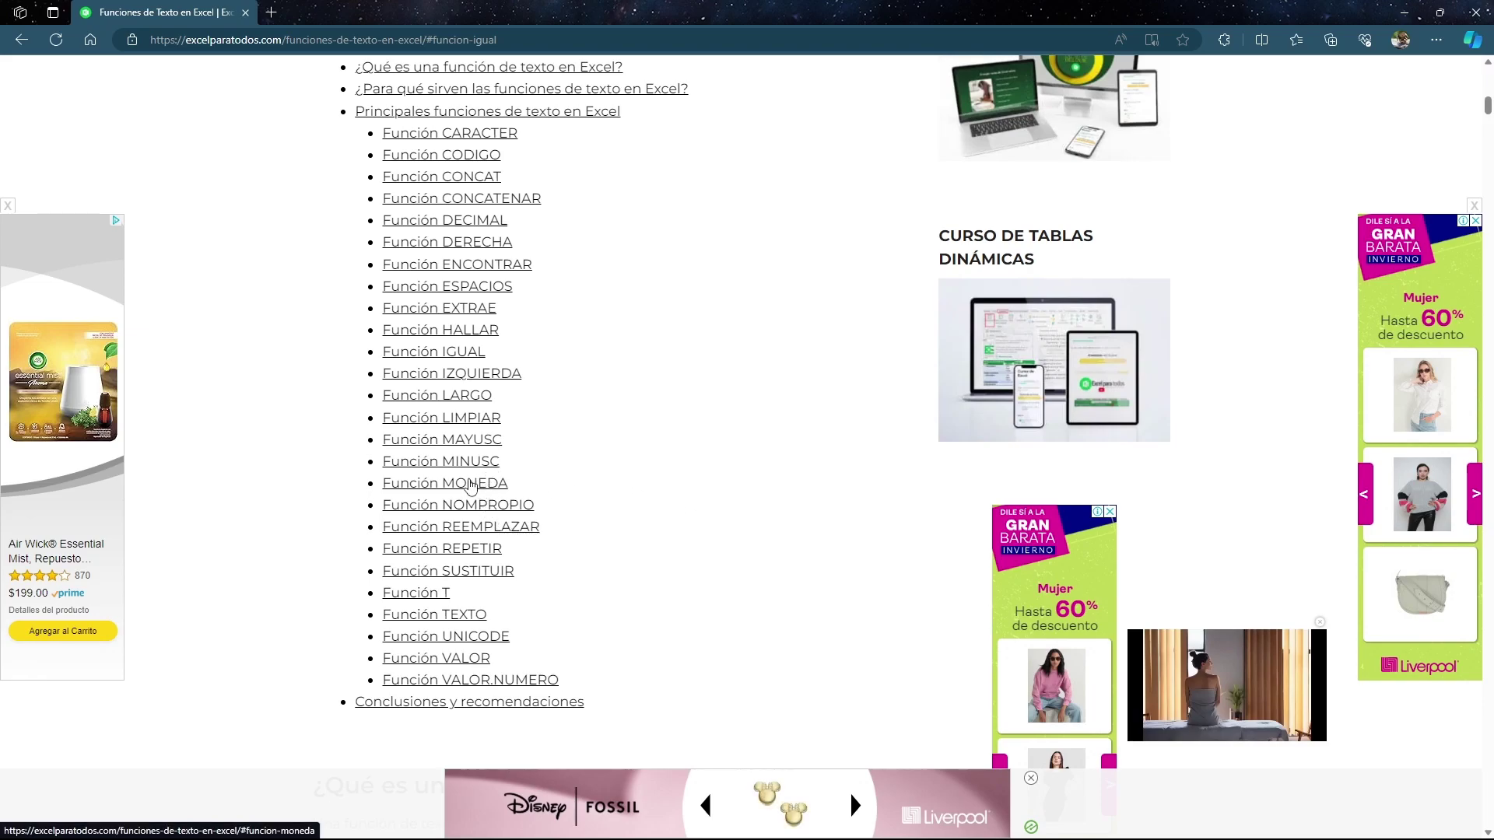
{"action": "left_click", "coordinate": [471, 484]}
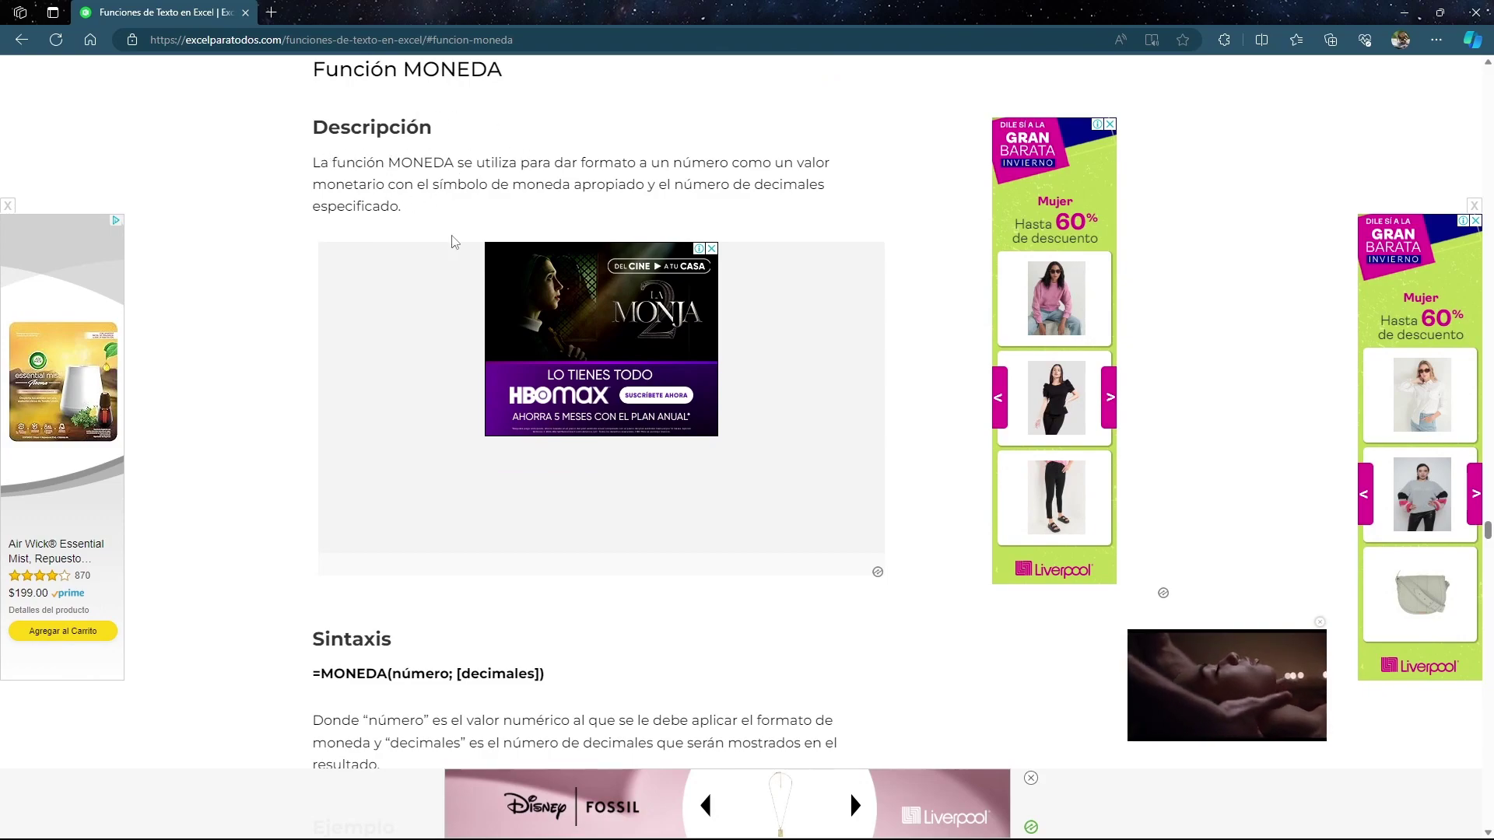
{"action": "scroll", "coordinate": [466, 272], "scroll_direction": "down", "scroll_amount": 5}
{"action": "scroll", "coordinate": [544, 467], "scroll_direction": "down", "scroll_amount": 1}
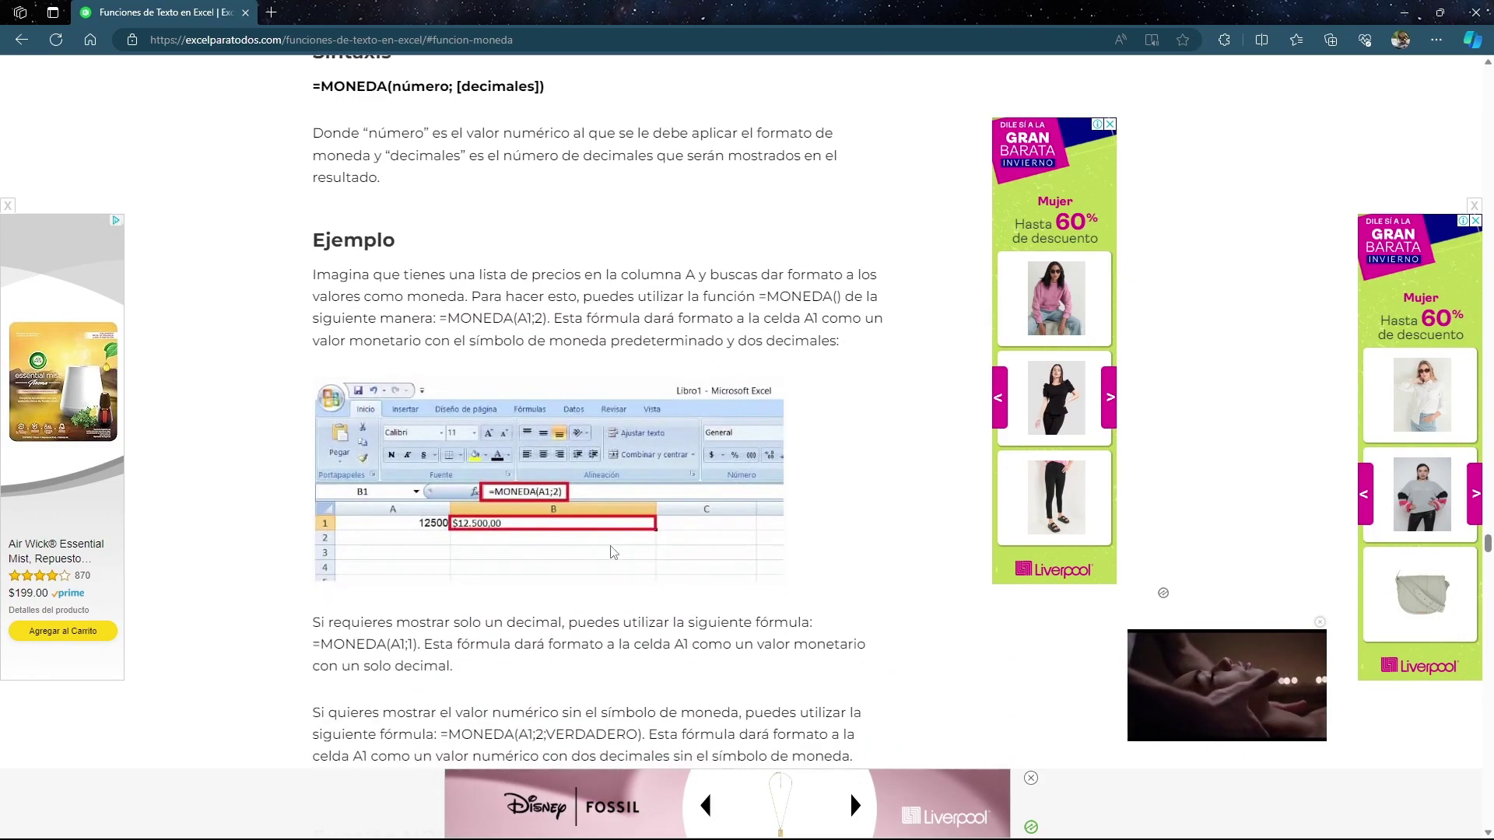
{"action": "mouse_move", "coordinate": [549, 481]}
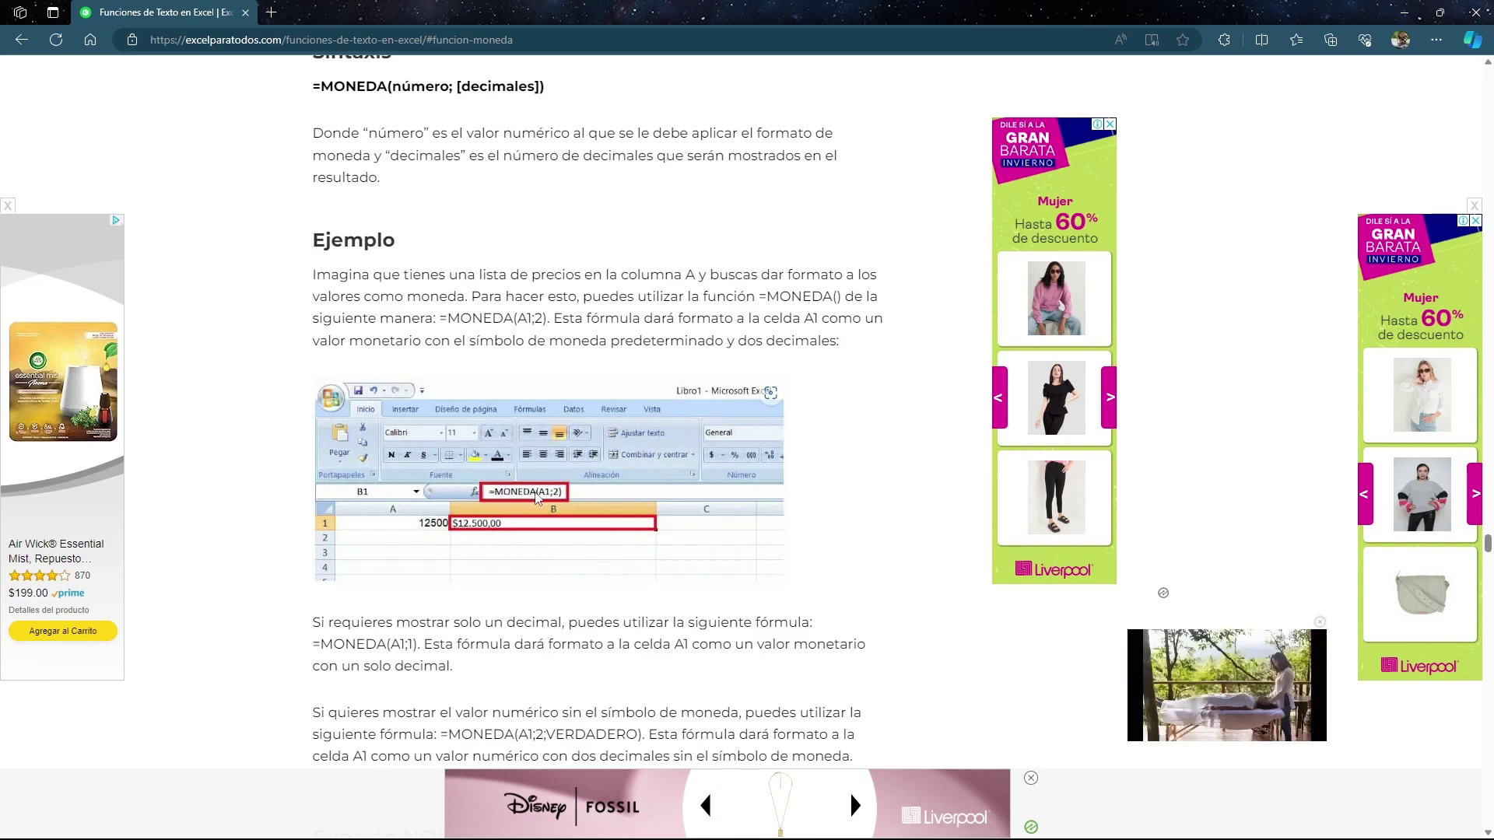
- Enter 12321 in cell A9 of Hoja3
{"action": "key", "text": "alt+Tab"}
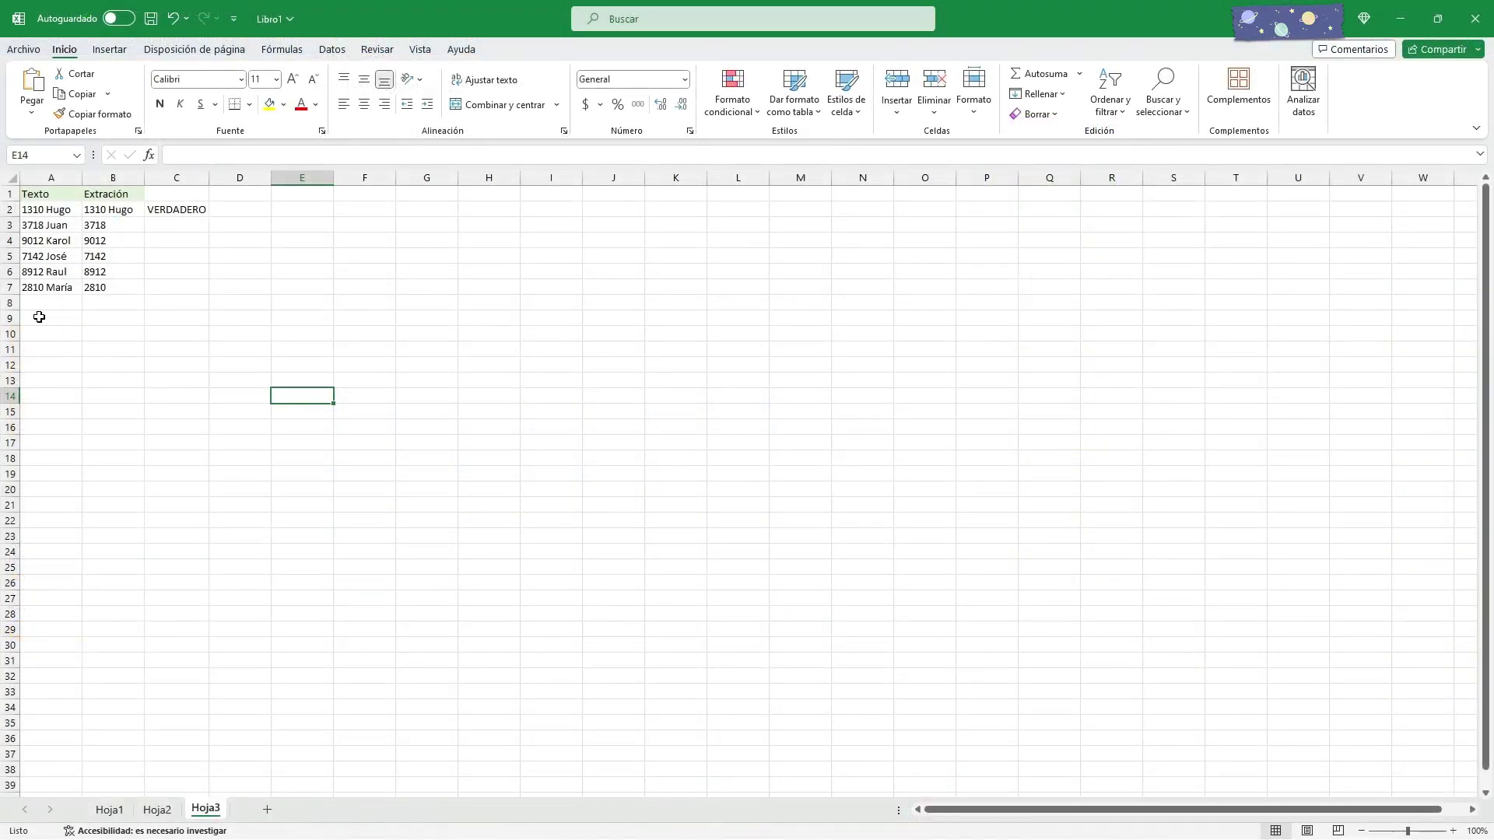
{"action": "double_click", "coordinate": [39, 317]}
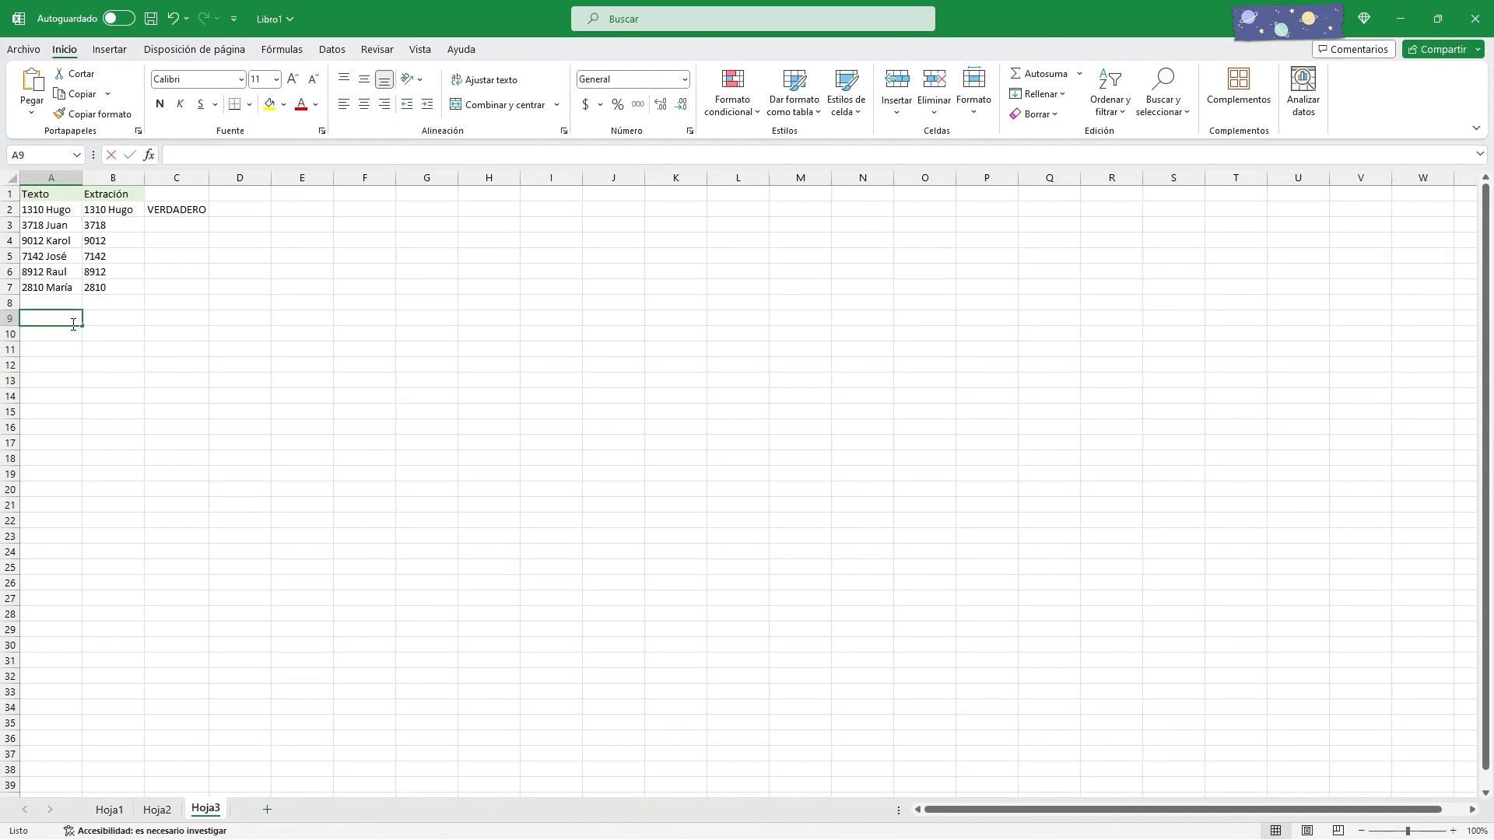
{"action": "type", "text": "12321"}
{"action": "left_click", "coordinate": [114, 318]}
- Make B9 show A9 as currency with =MONEDA(A9), displaying $12,321.00
{"action": "left_click", "coordinate": [190, 157]}
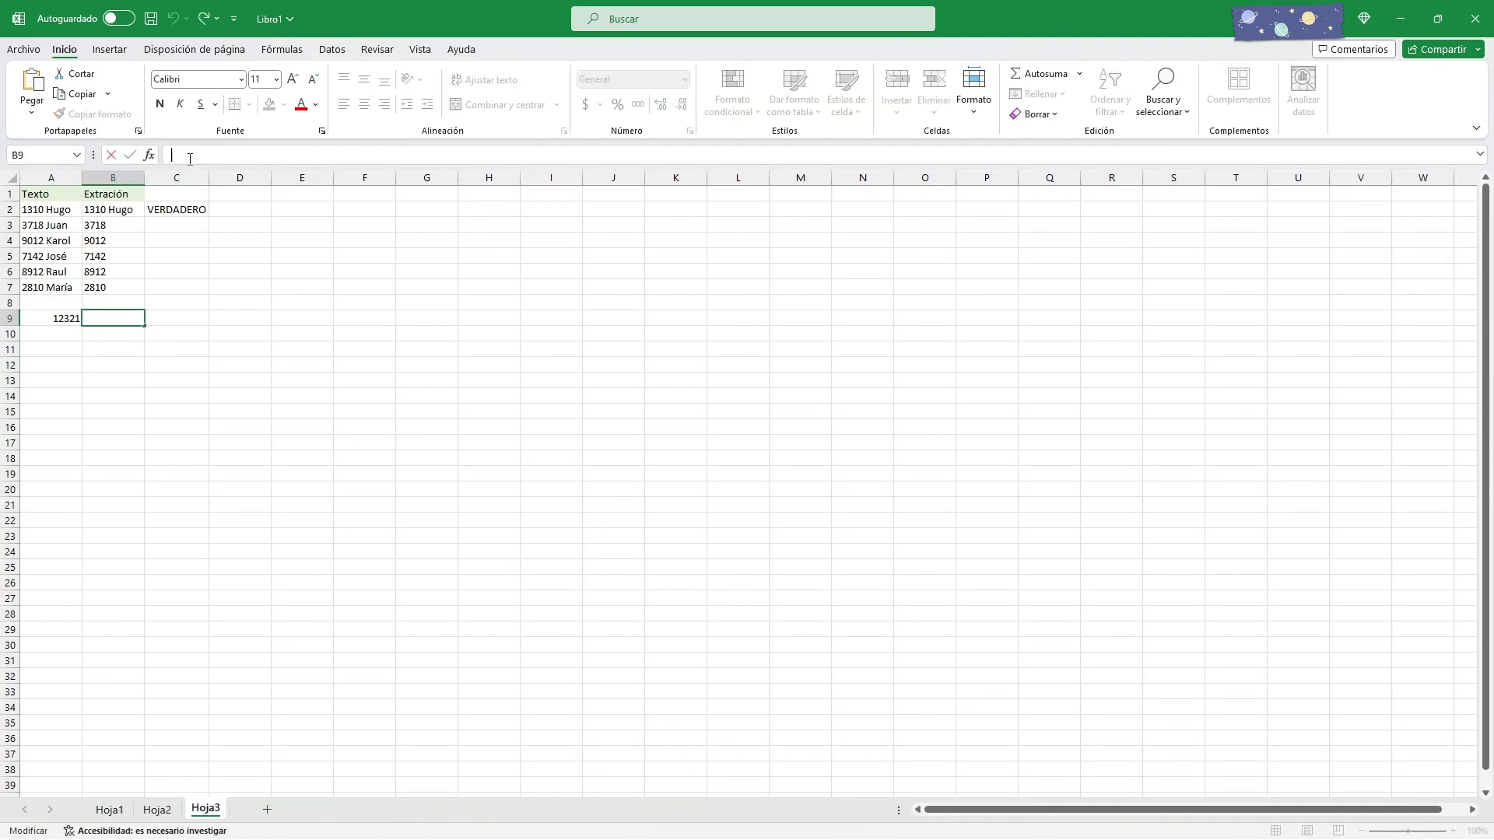
{"action": "type", "text": "=m"}
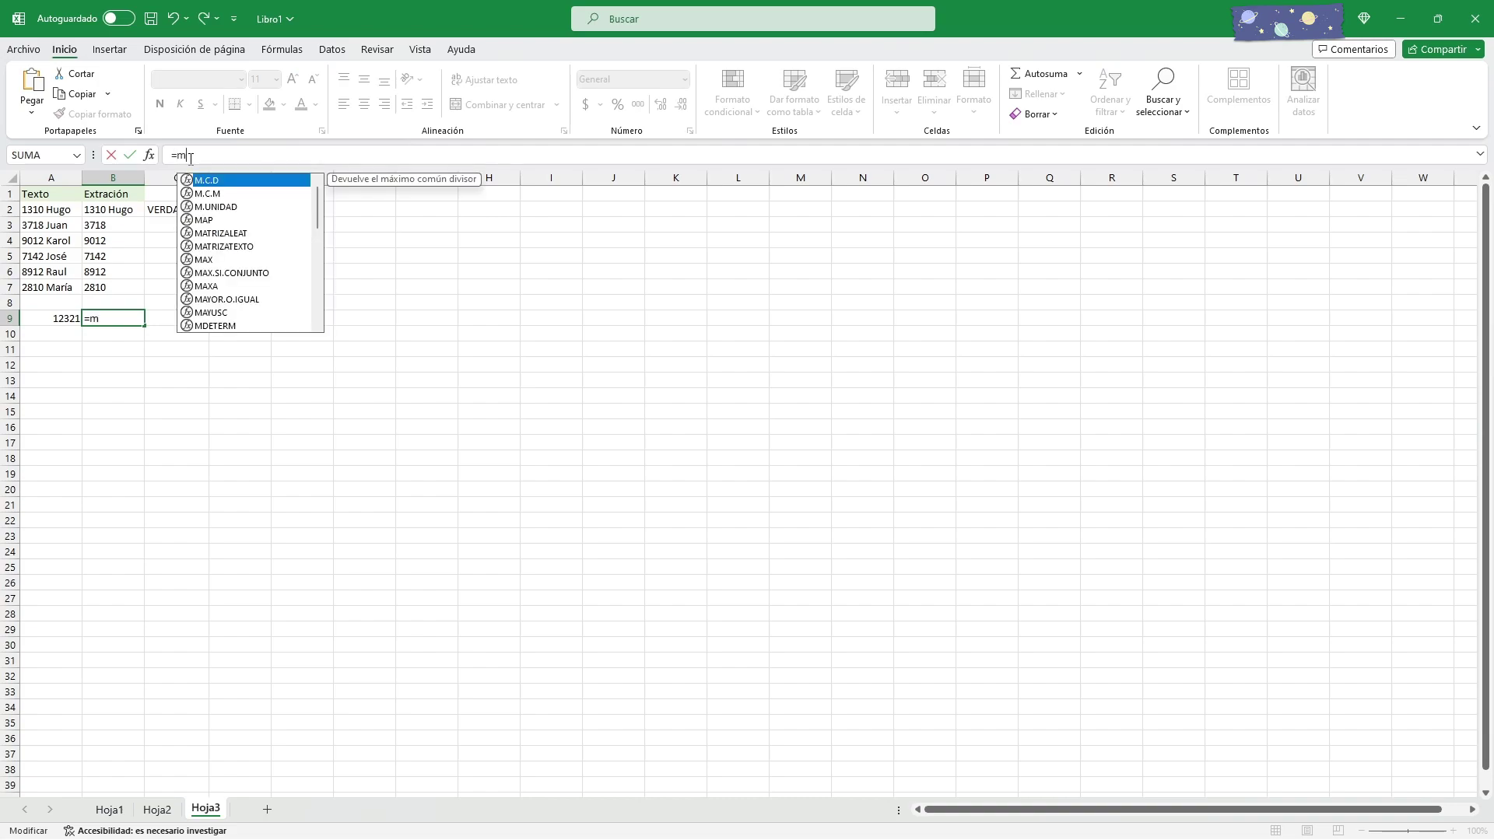
{"action": "type", "text": "on"}
{"action": "key", "text": "Tab"}
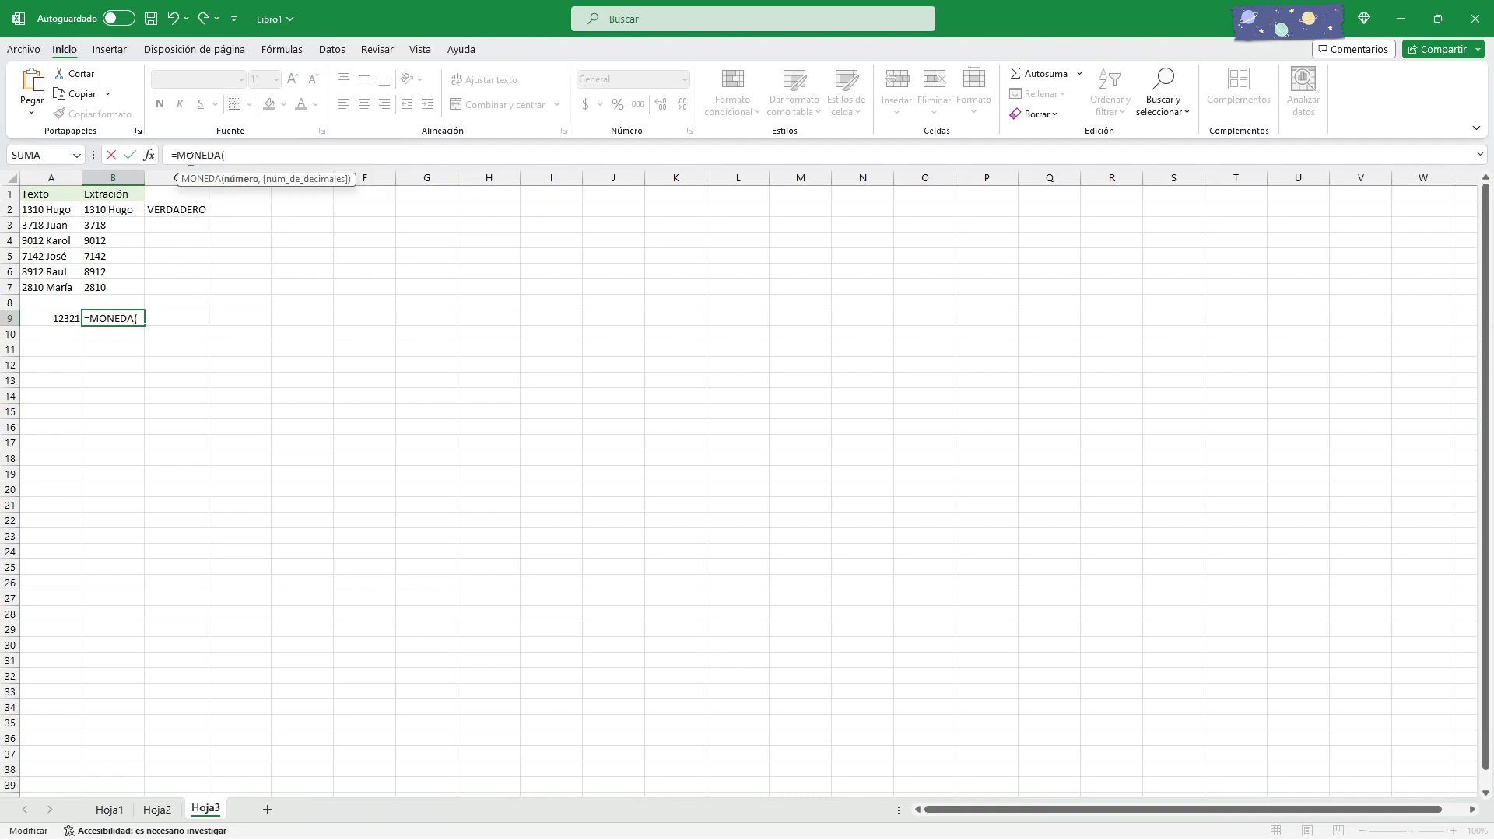
{"action": "left_click", "coordinate": [60, 319]}
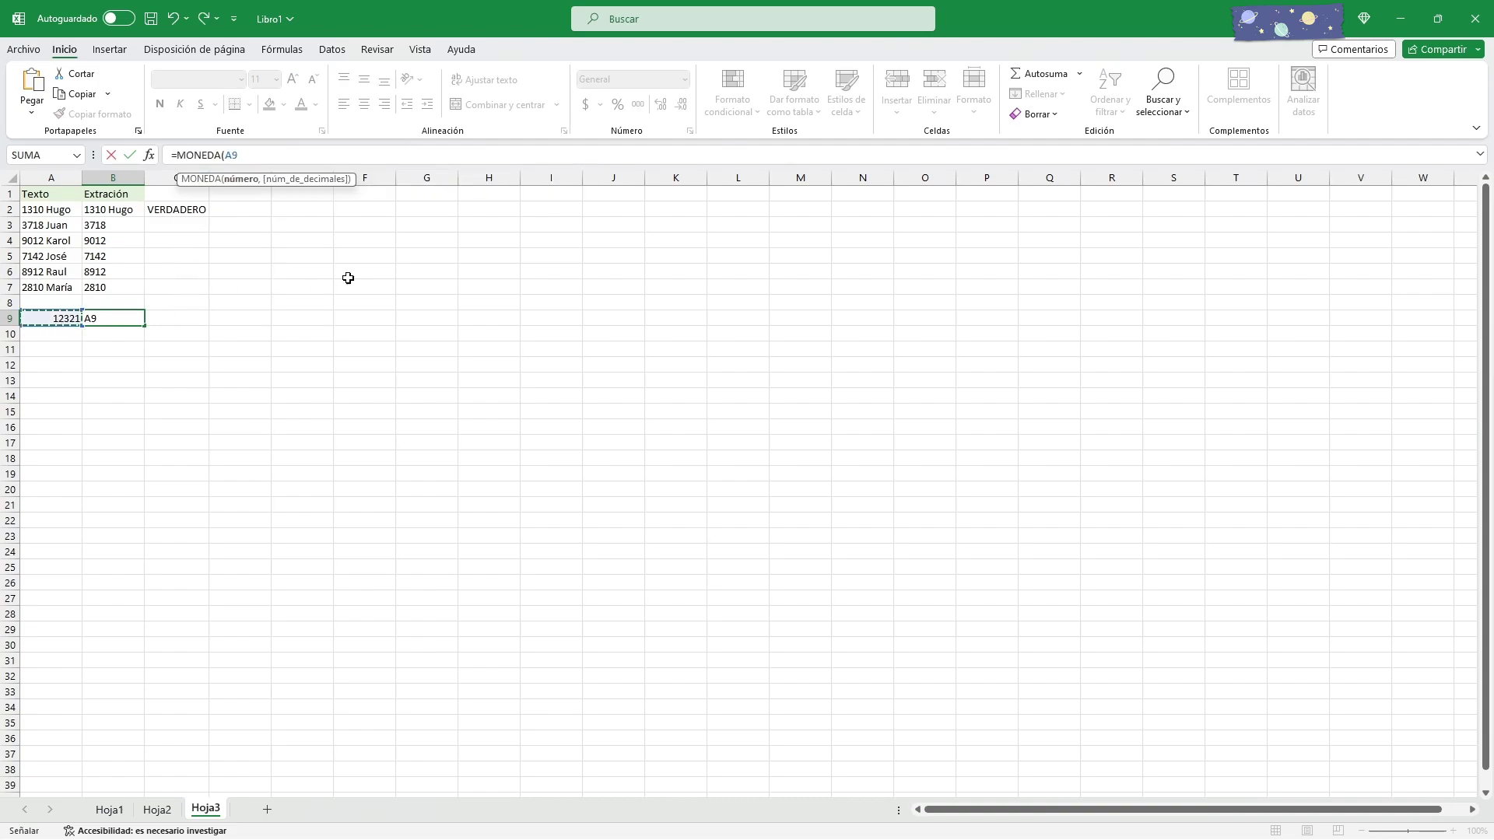
{"action": "type", "text": ")"}
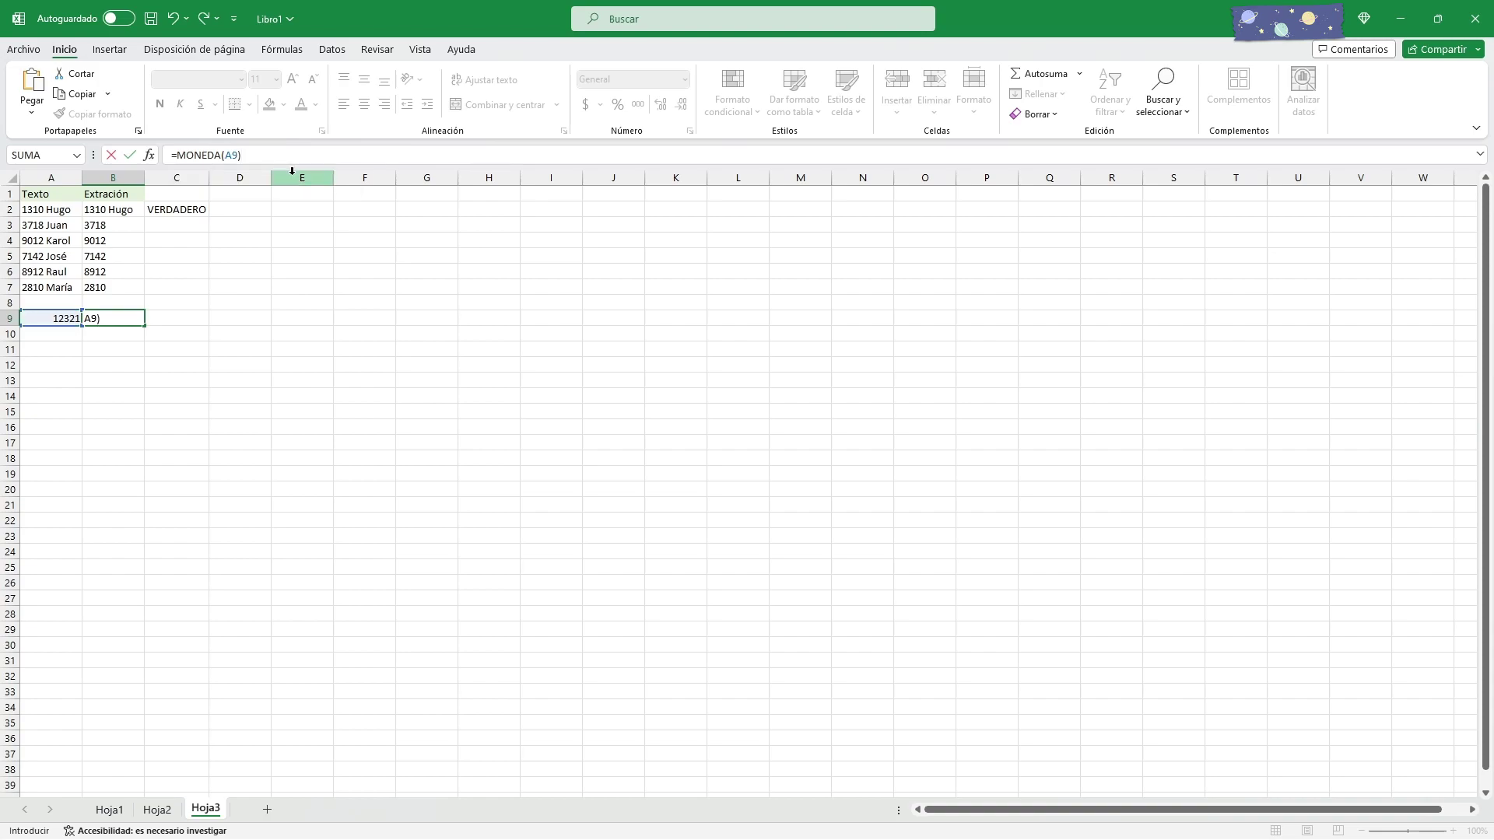
{"action": "key", "text": "Return"}
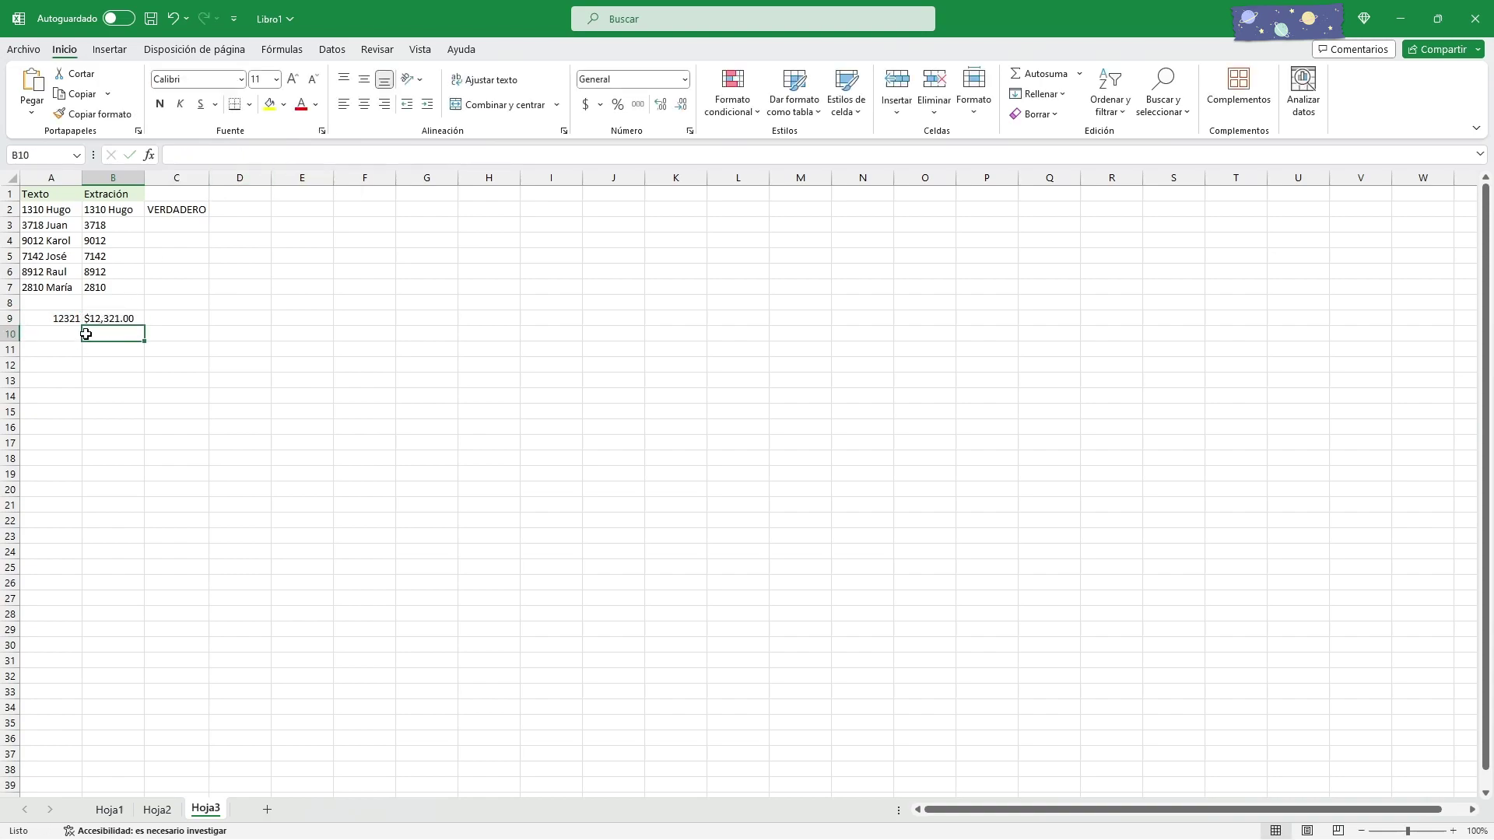
{"action": "left_click", "coordinate": [104, 320]}
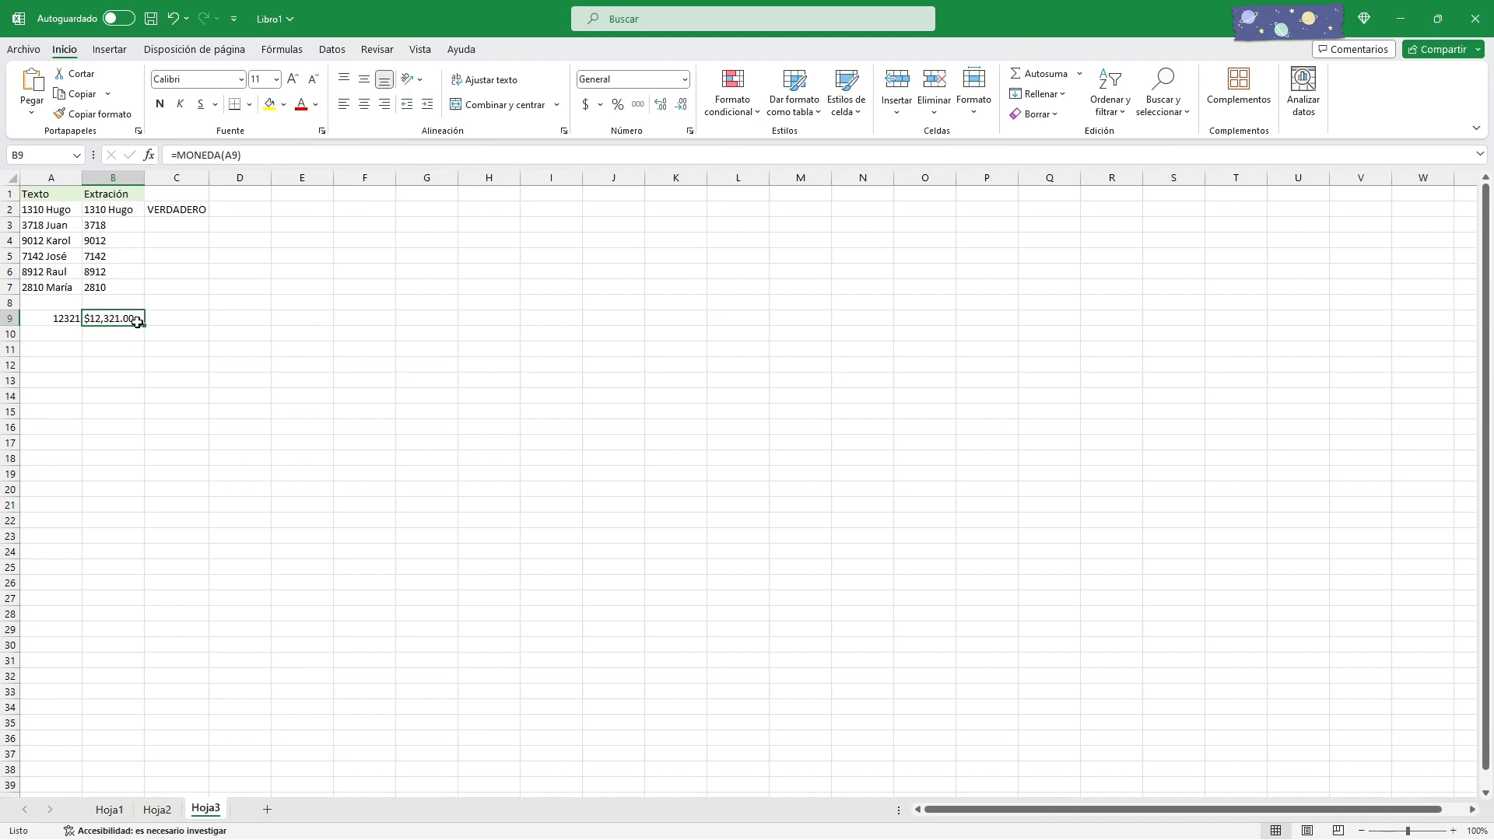
{"action": "key", "text": "Down"}
{"action": "key", "text": "Down"}
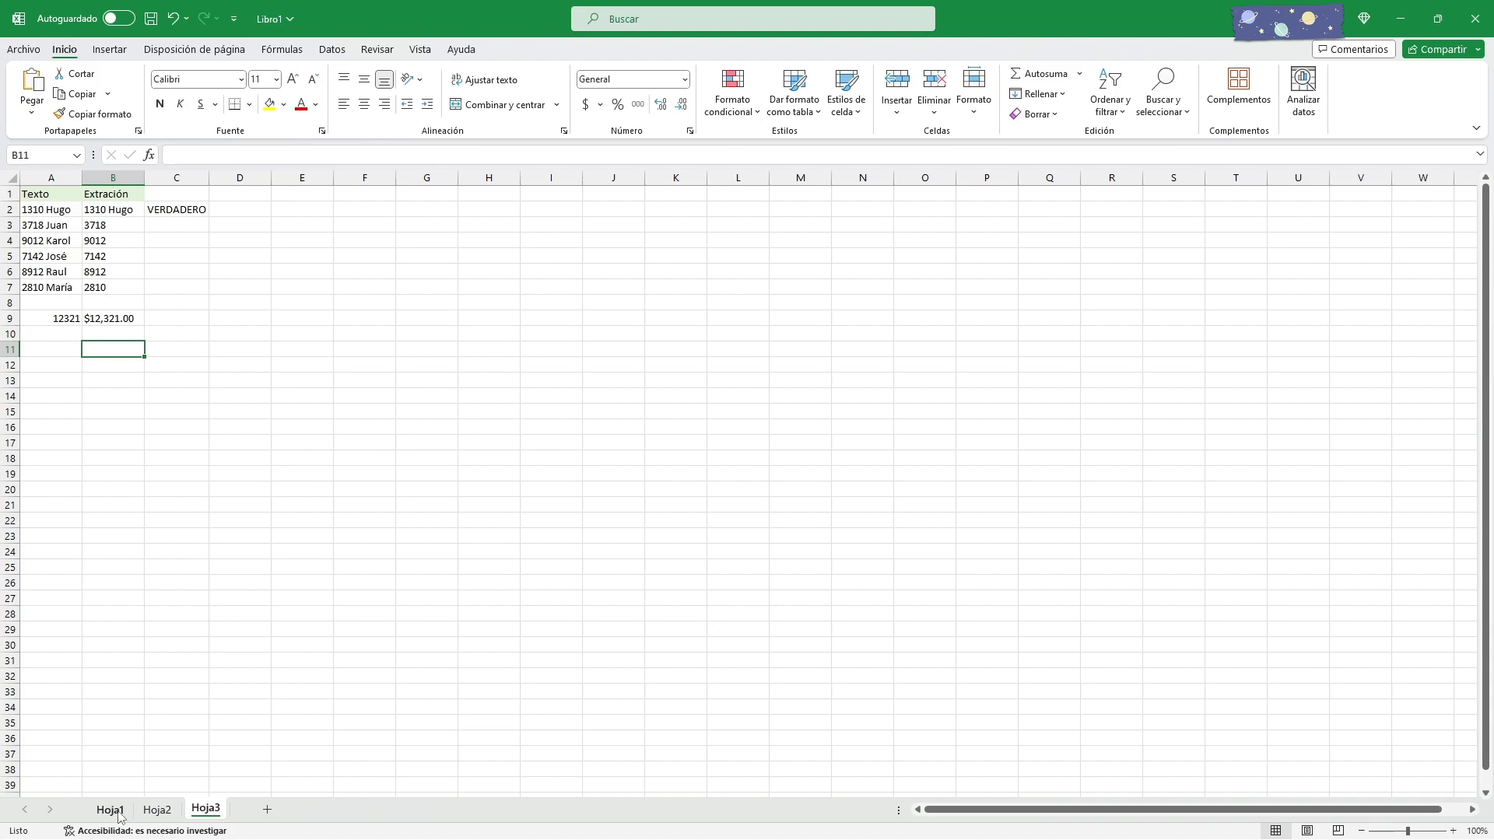
- On Hoja2, set C2 to =A2&B2 so Correo shows Hugo1310
{"action": "left_click", "coordinate": [152, 810]}
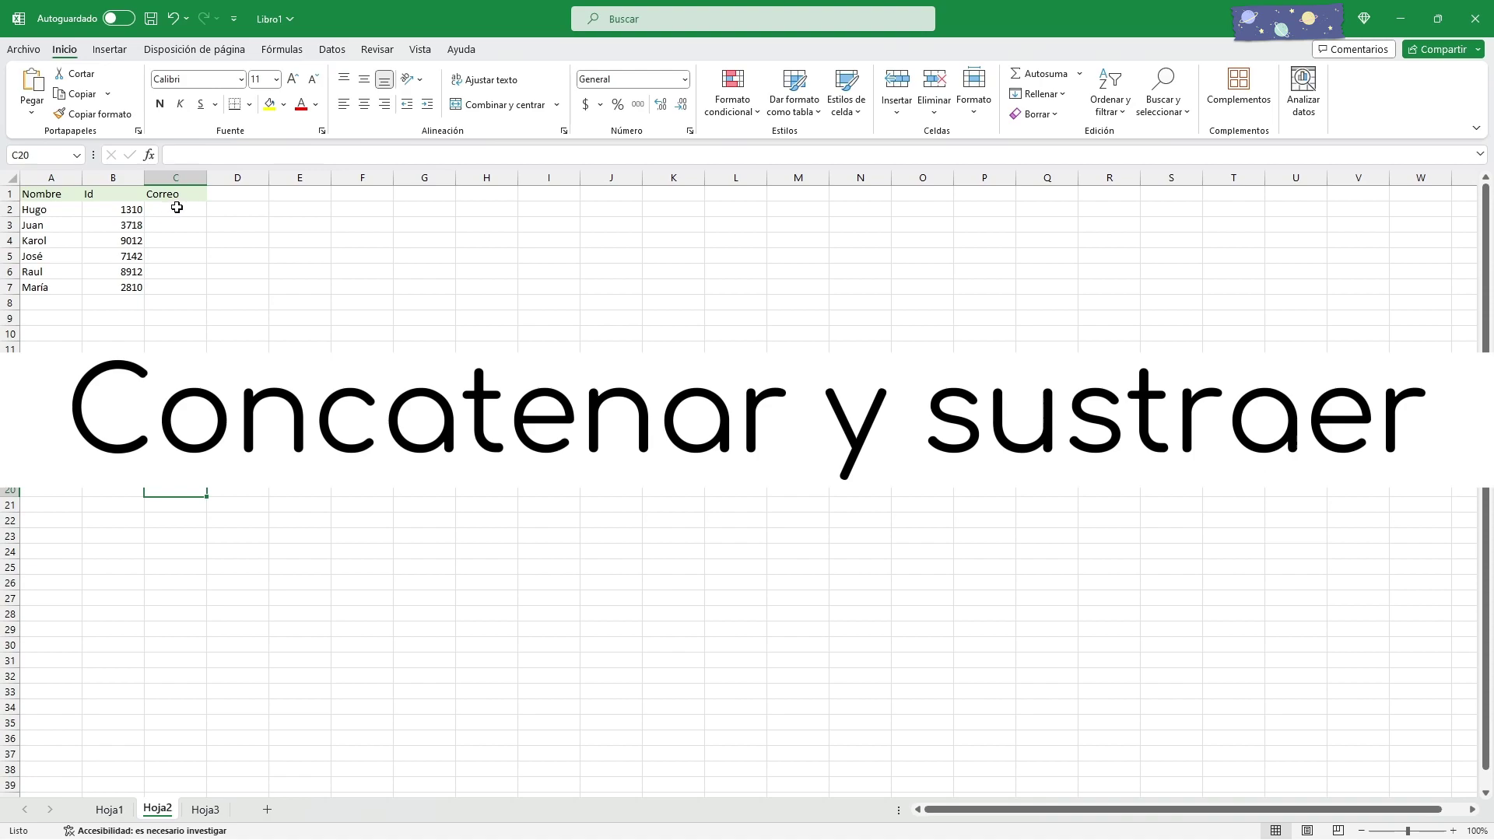
{"action": "left_click", "coordinate": [38, 212]}
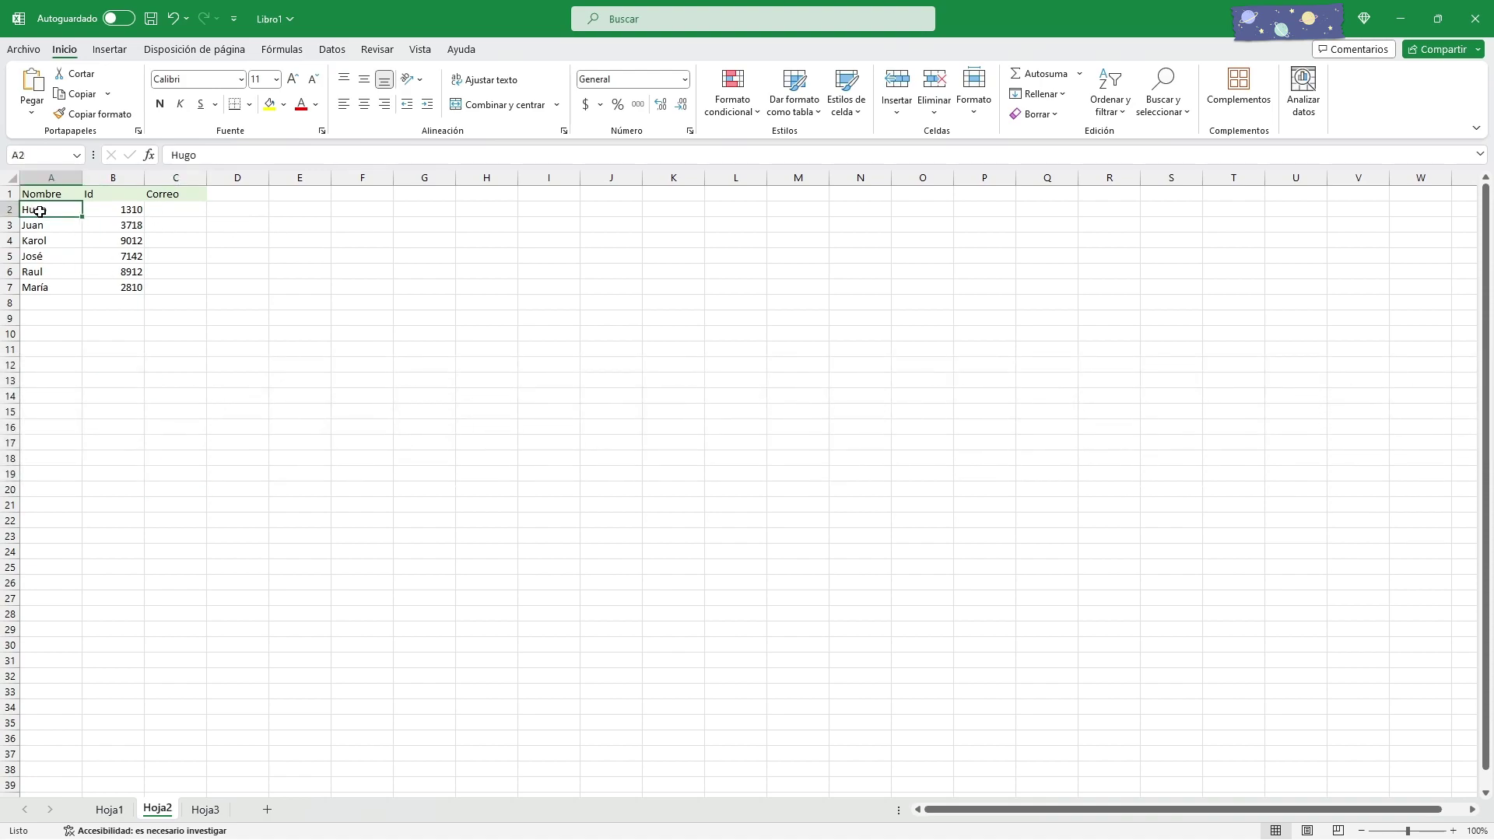
{"action": "left_click", "coordinate": [130, 210]}
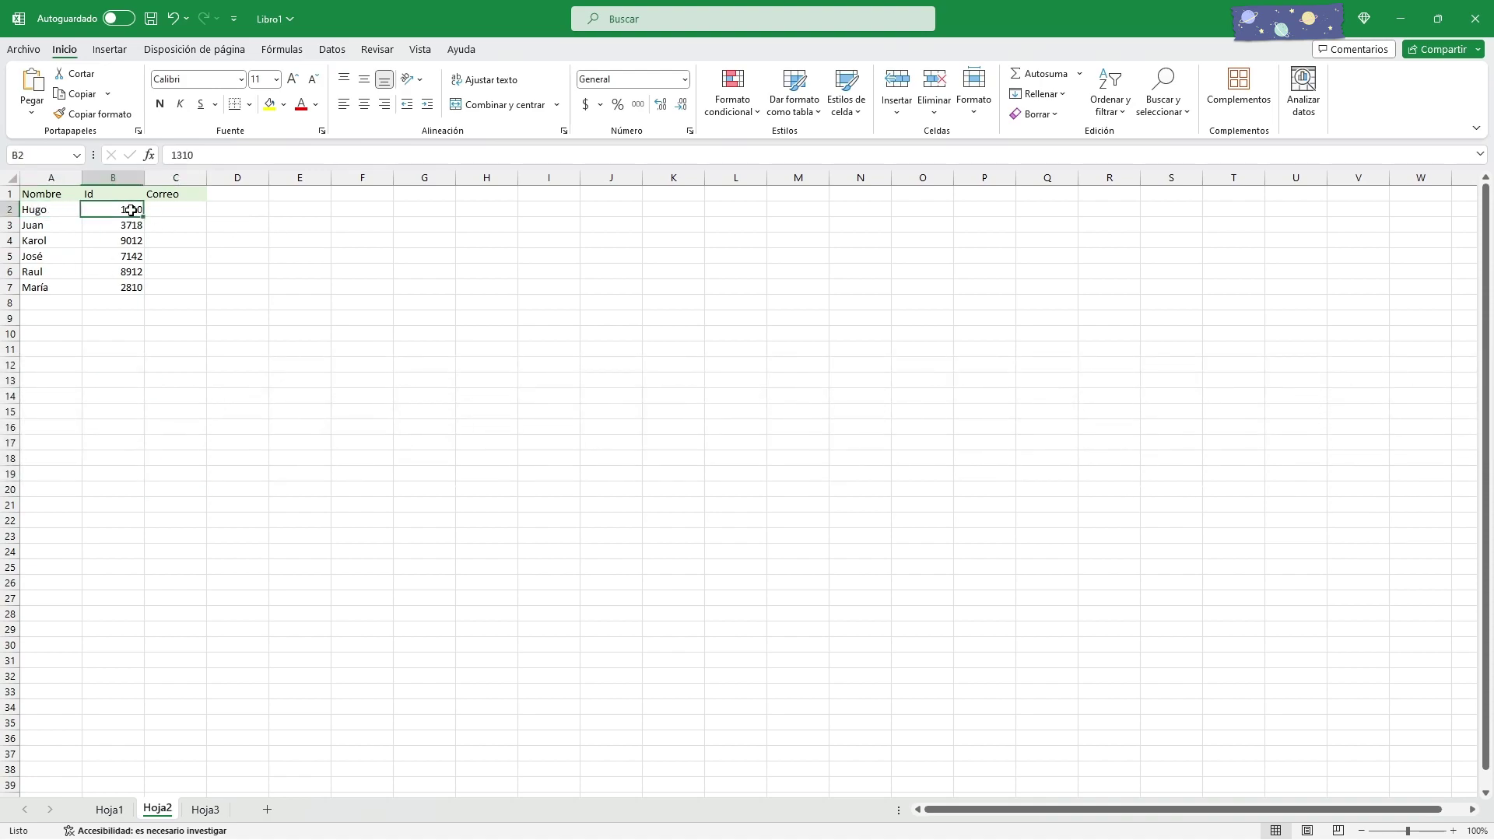
{"action": "left_click", "coordinate": [47, 211]}
{"action": "left_click", "coordinate": [133, 213]}
{"action": "left_click", "coordinate": [174, 214]}
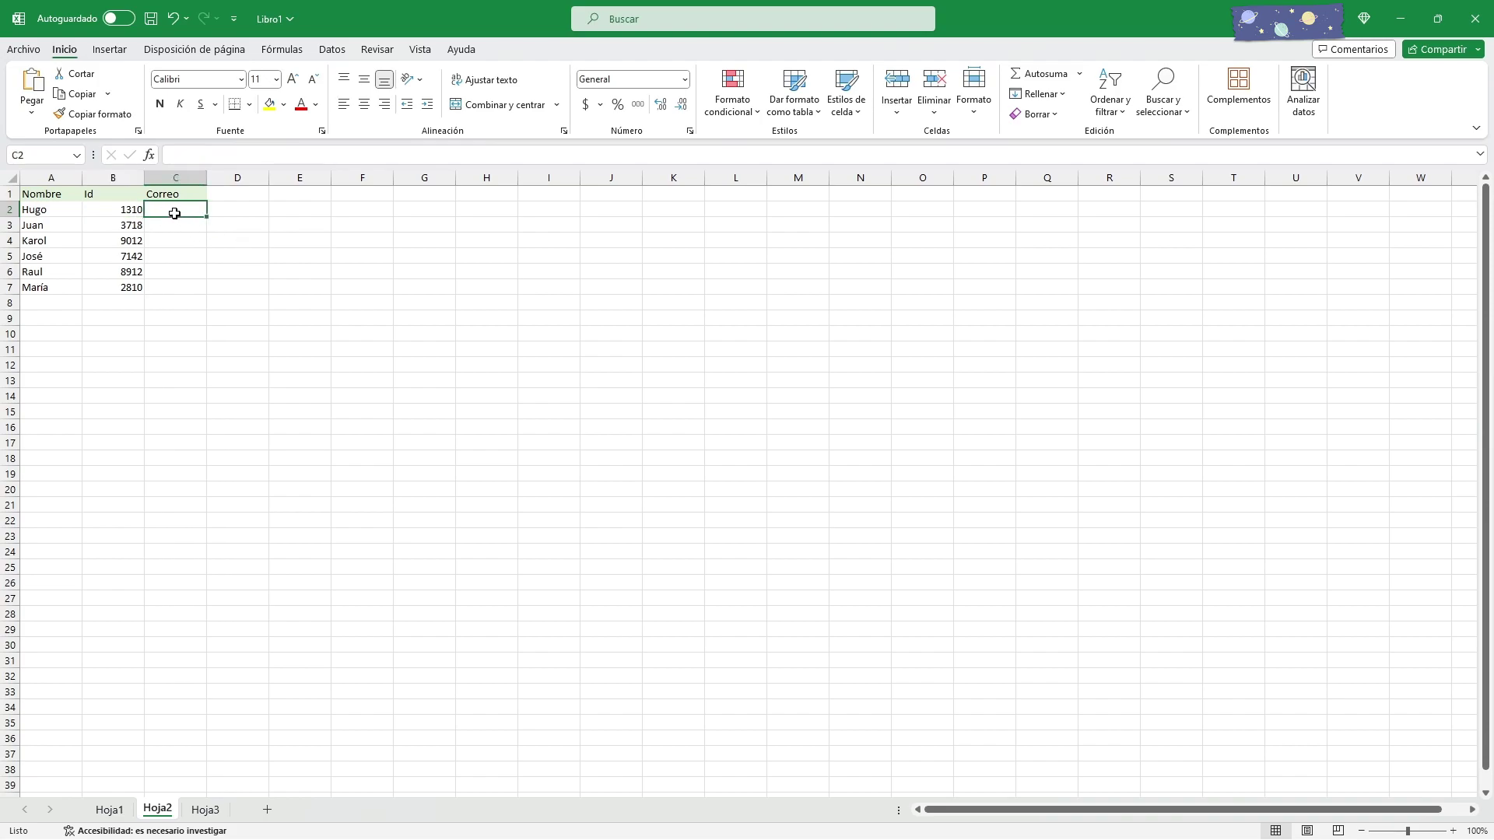
{"action": "left_click", "coordinate": [235, 158]}
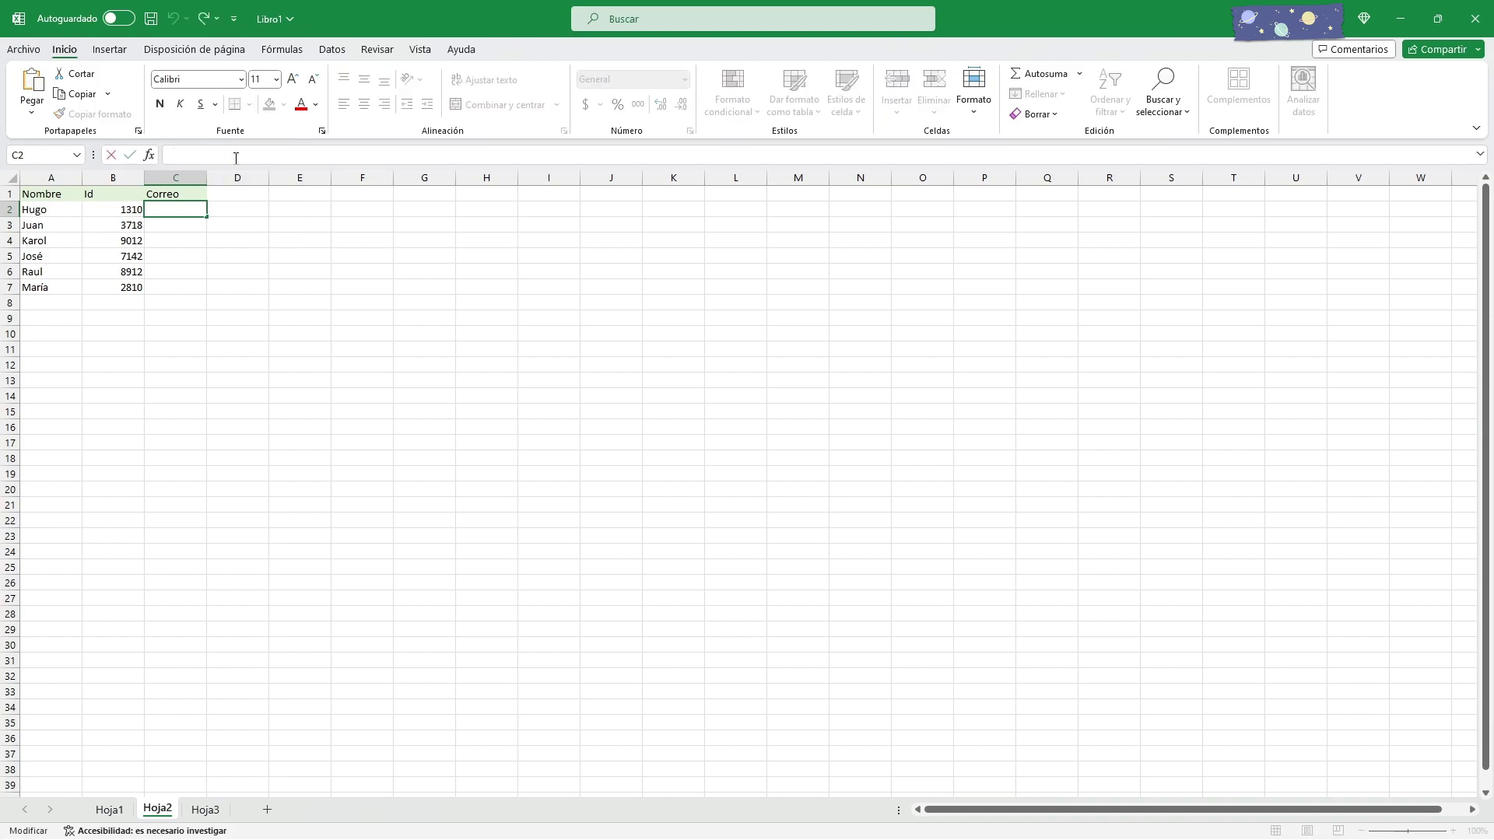
{"action": "type", "text": "="}
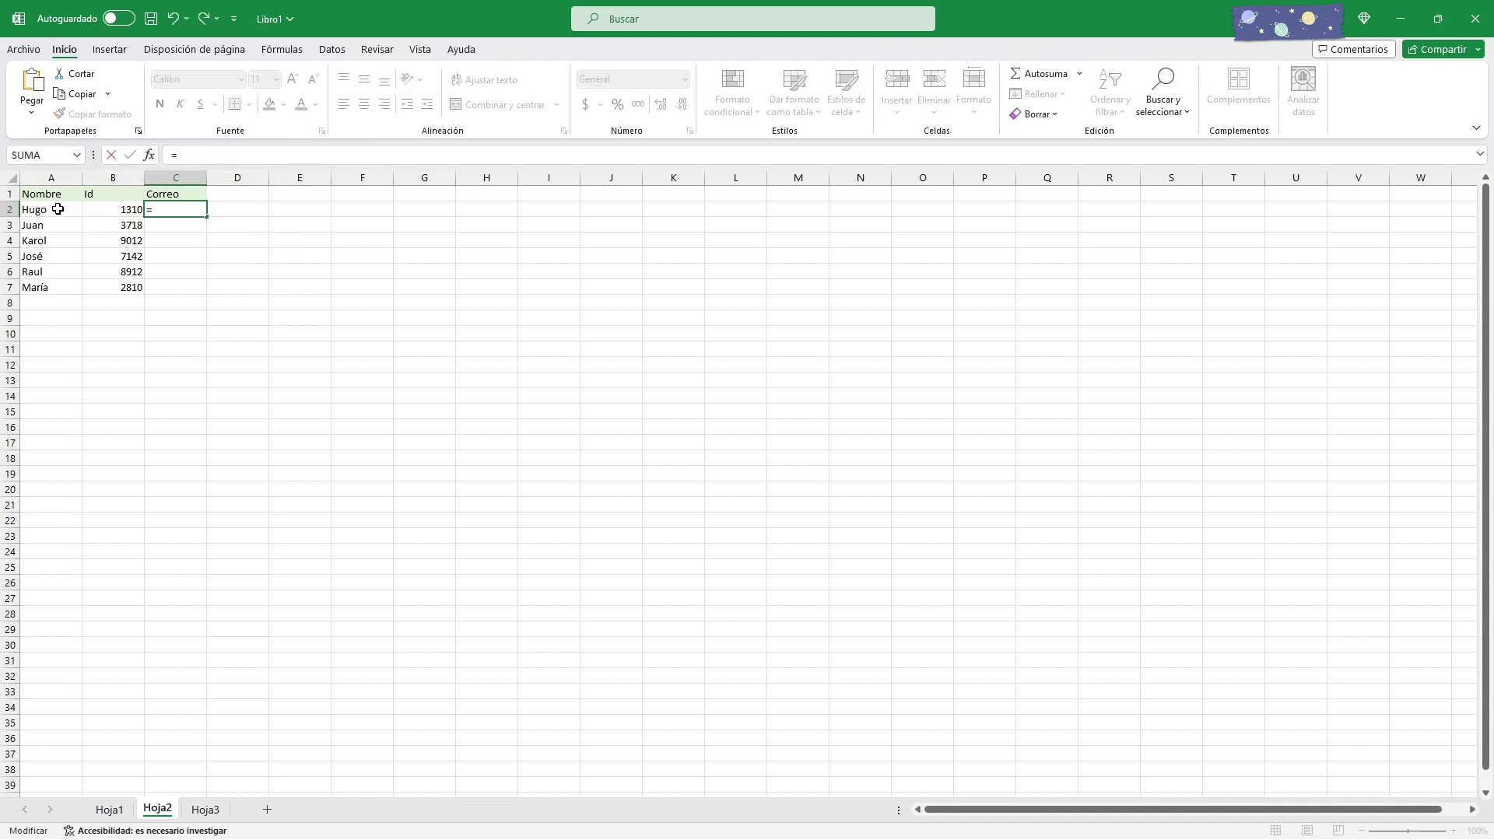
{"action": "left_click", "coordinate": [56, 210]}
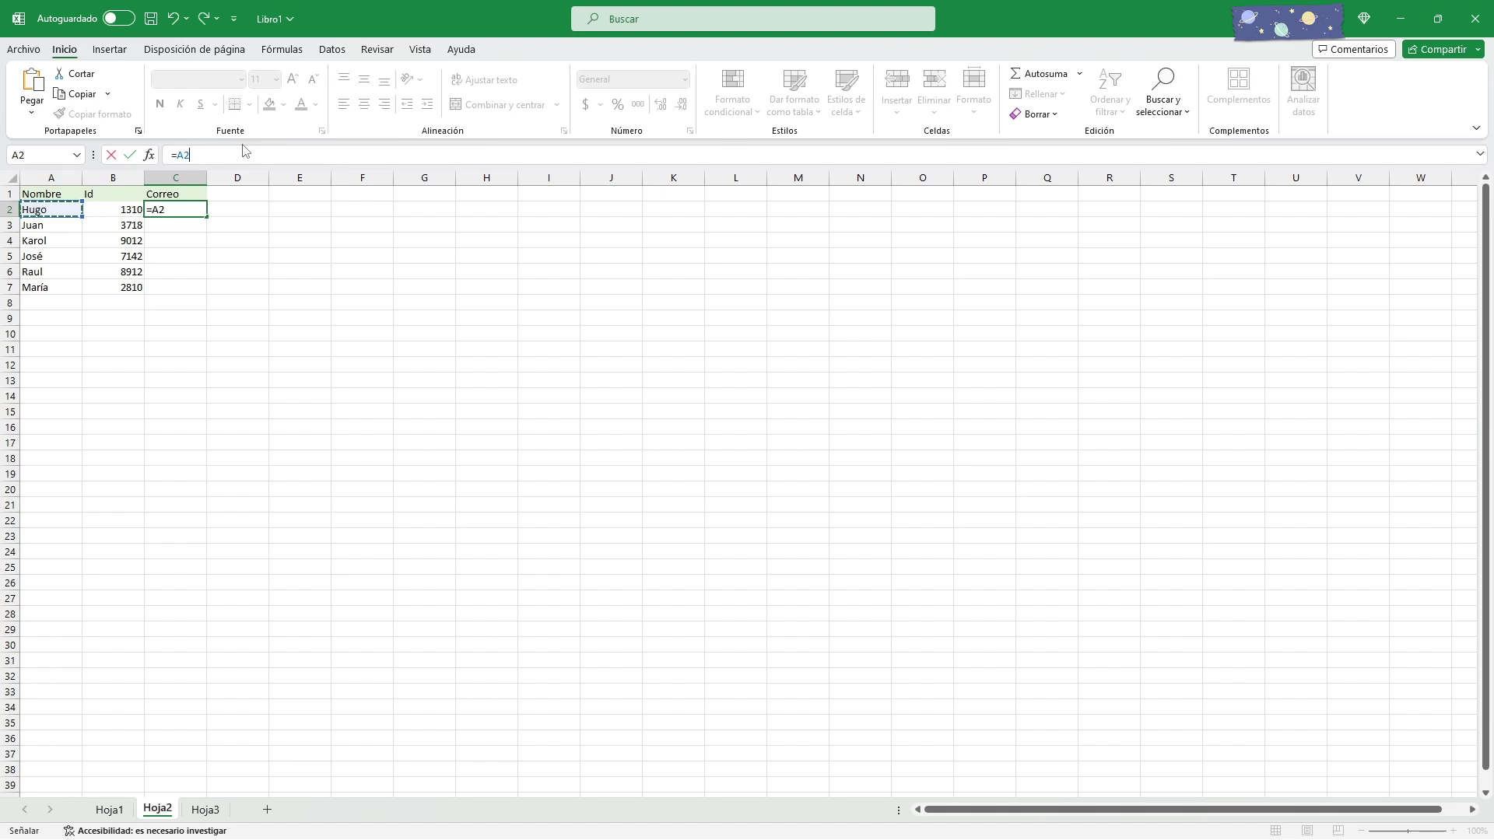
{"action": "type", "text": "&"}
{"action": "left_click", "coordinate": [119, 210]}
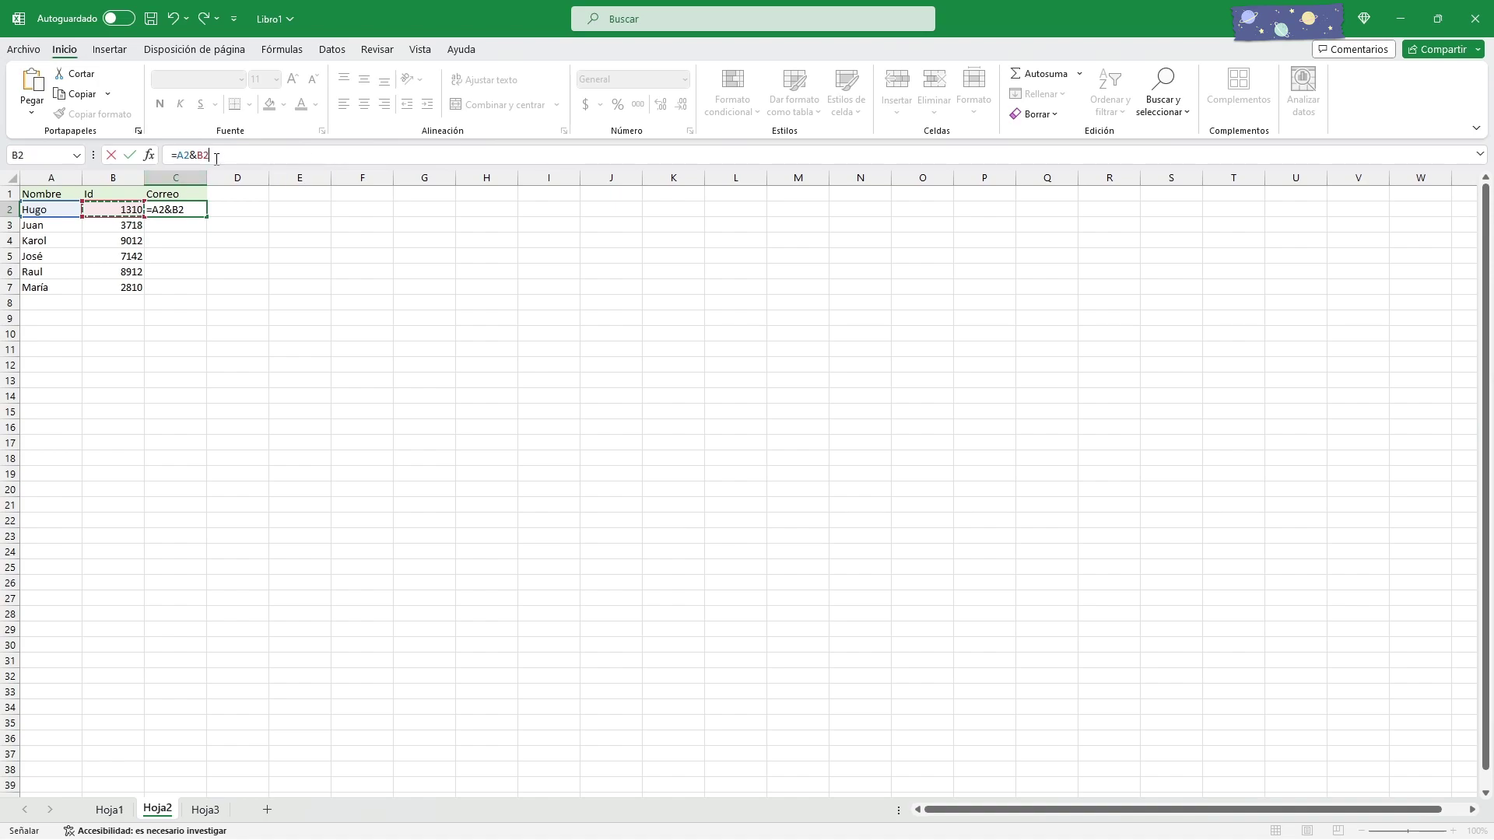
{"action": "key", "text": "Return"}
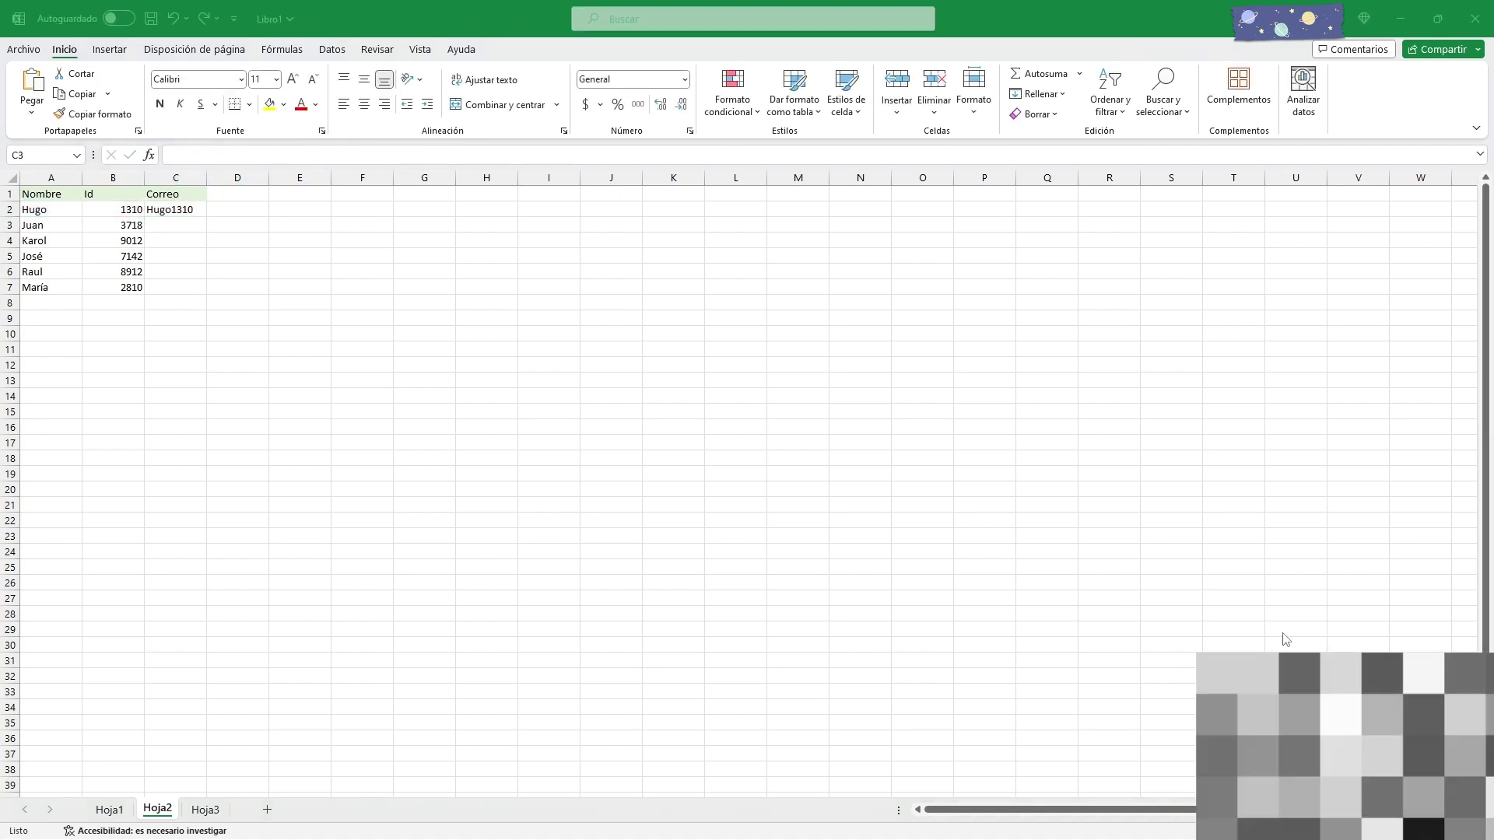
- Rewrite C2 as =CONCATENAR(A2, " ", B2), joining name, a space and Id
{"action": "left_click", "coordinate": [186, 209]}
{"action": "left_click", "coordinate": [222, 154]}
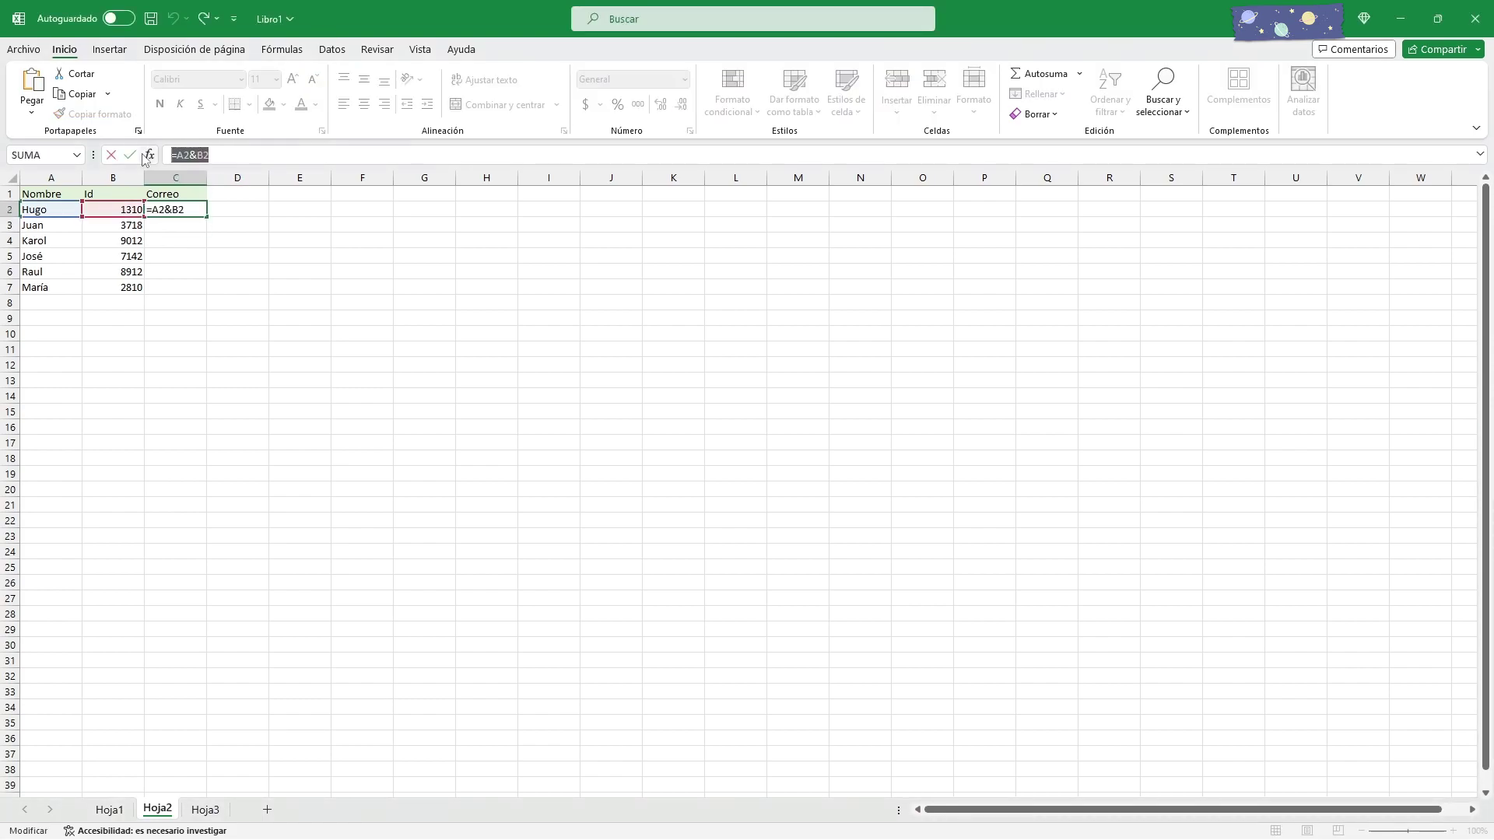
{"action": "key", "text": "BackSpace"}
{"action": "key", "text": "BackSpace"}
{"action": "key", "text": "BackSpace"}
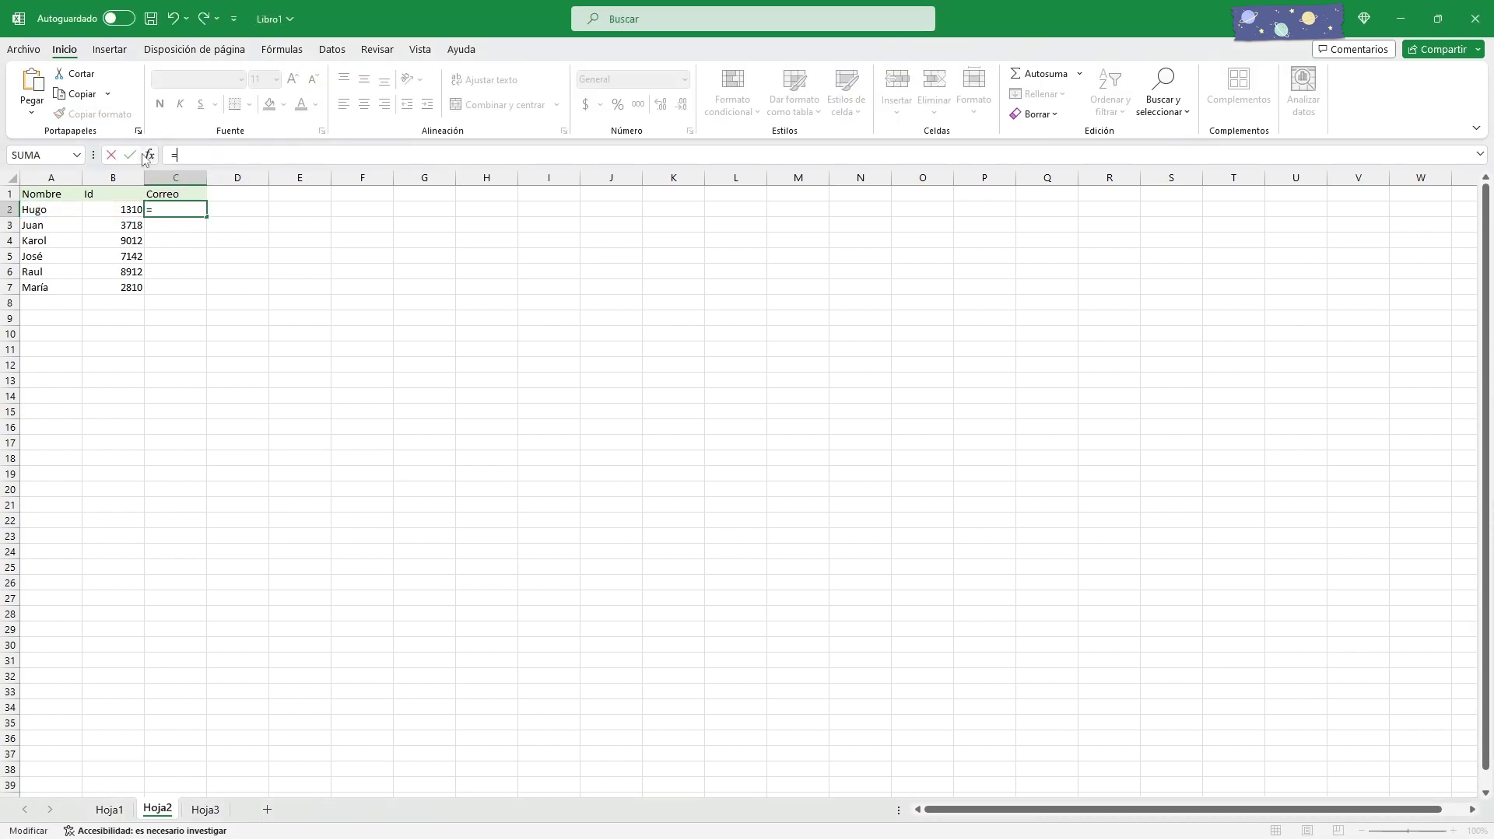
{"action": "type", "text": "conc"}
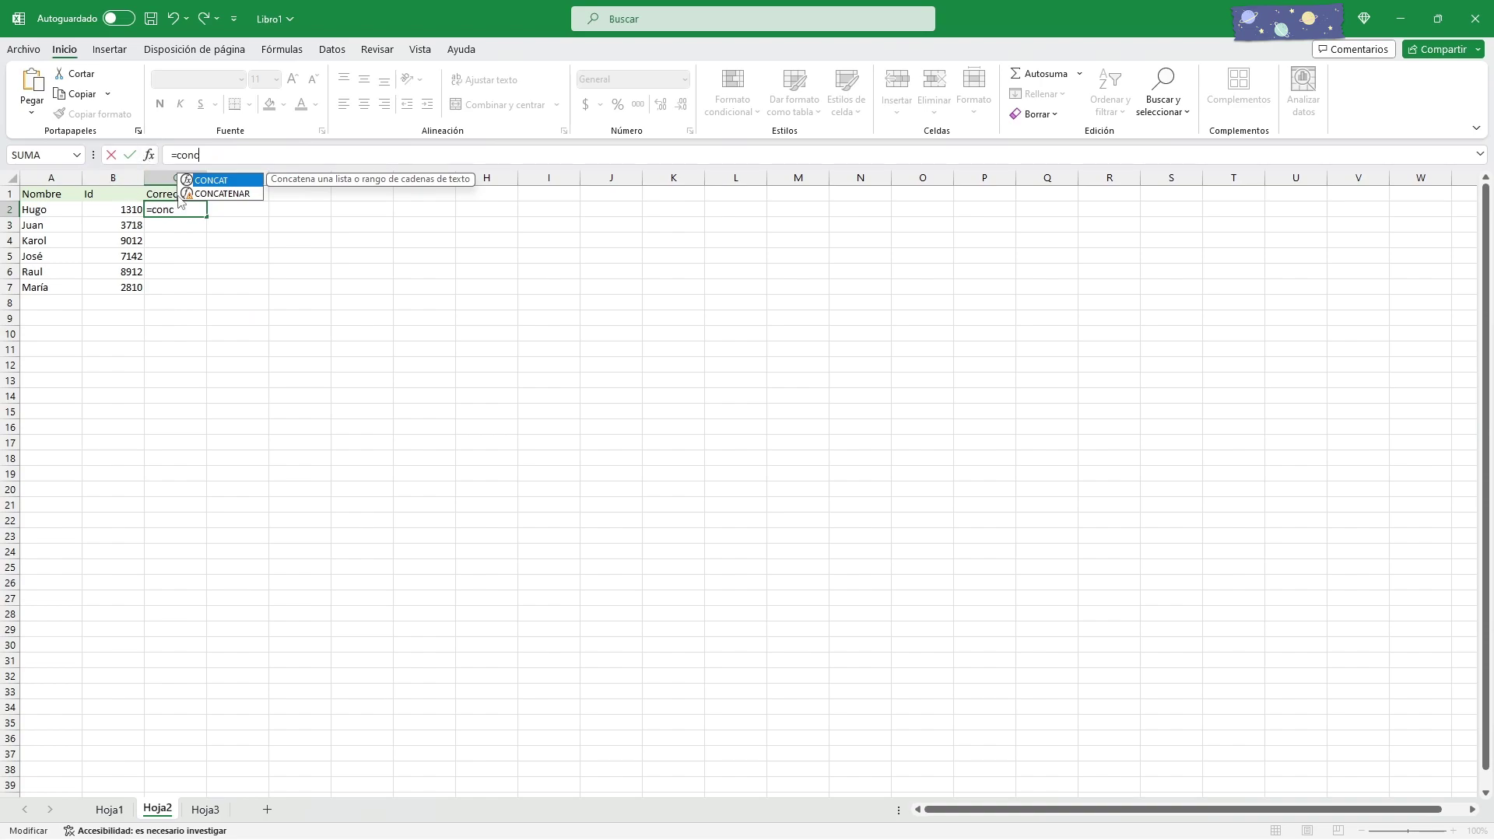
{"action": "left_click", "coordinate": [213, 194]}
{"action": "double_click", "coordinate": [218, 194]}
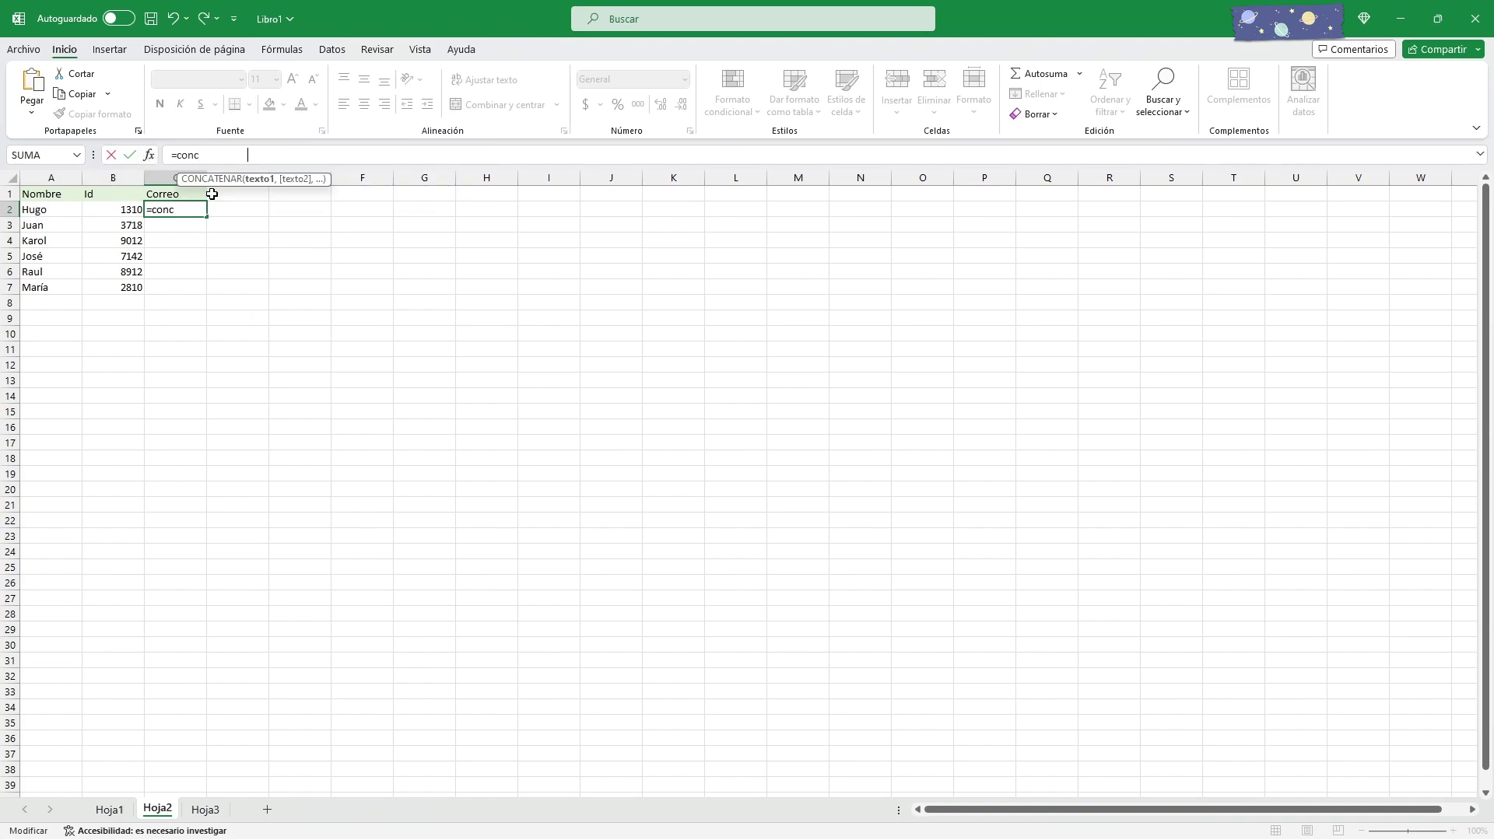
{"action": "left_click", "coordinate": [45, 213]}
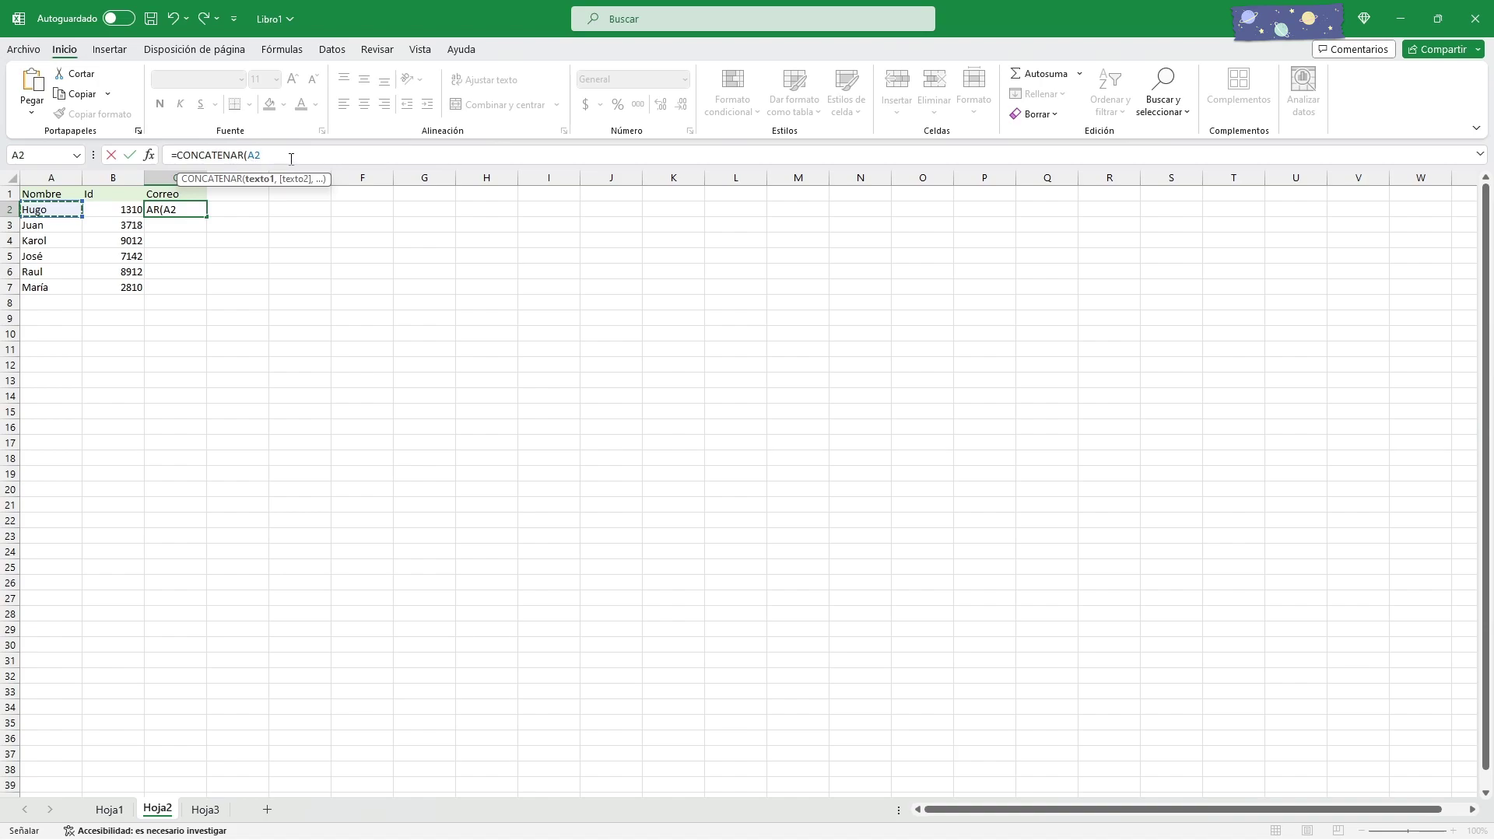
{"action": "type", "text": ","}
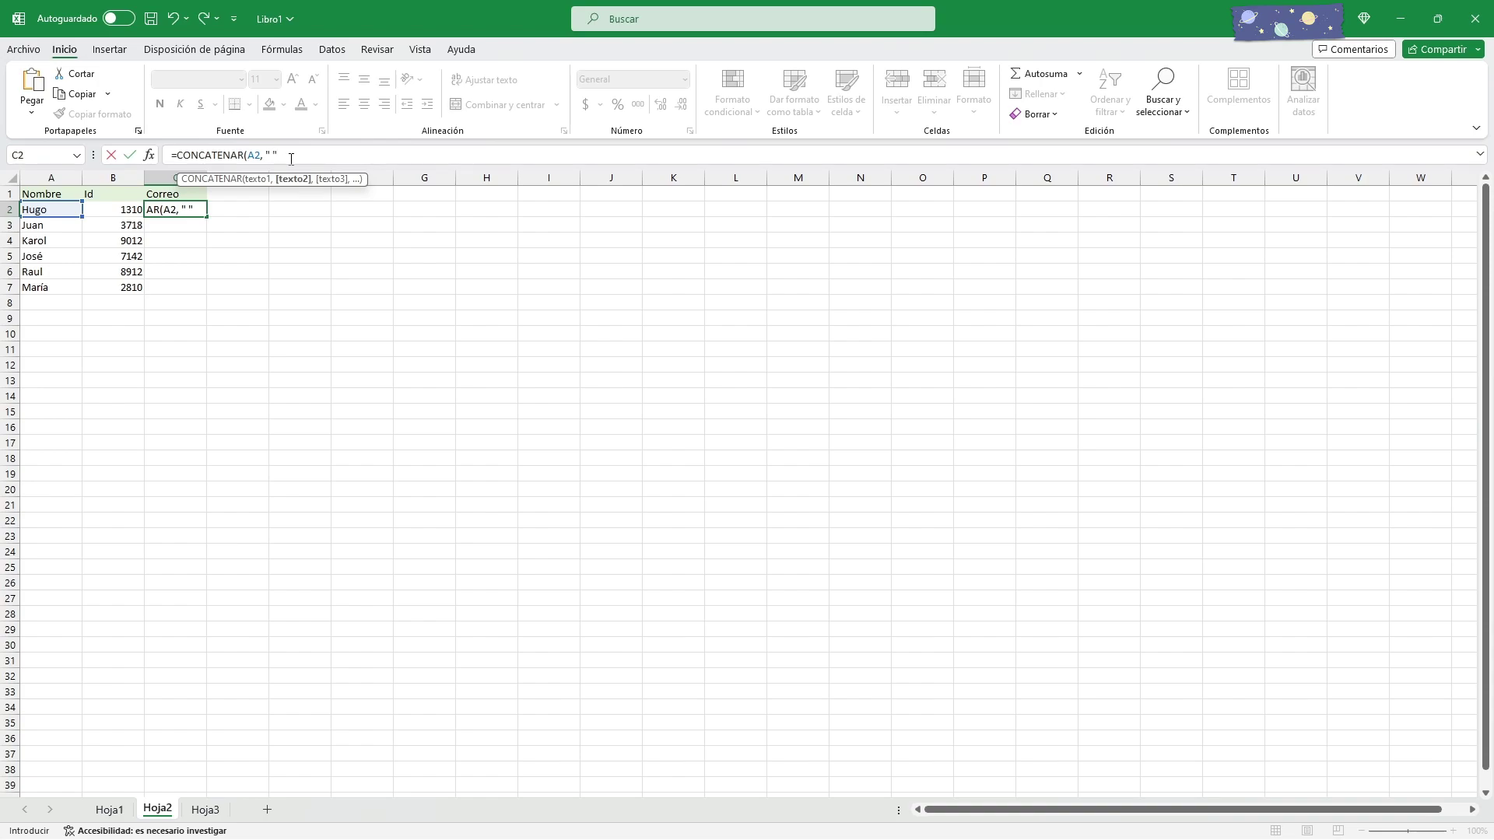
{"action": "type", "text": ","}
{"action": "left_click", "coordinate": [115, 211]}
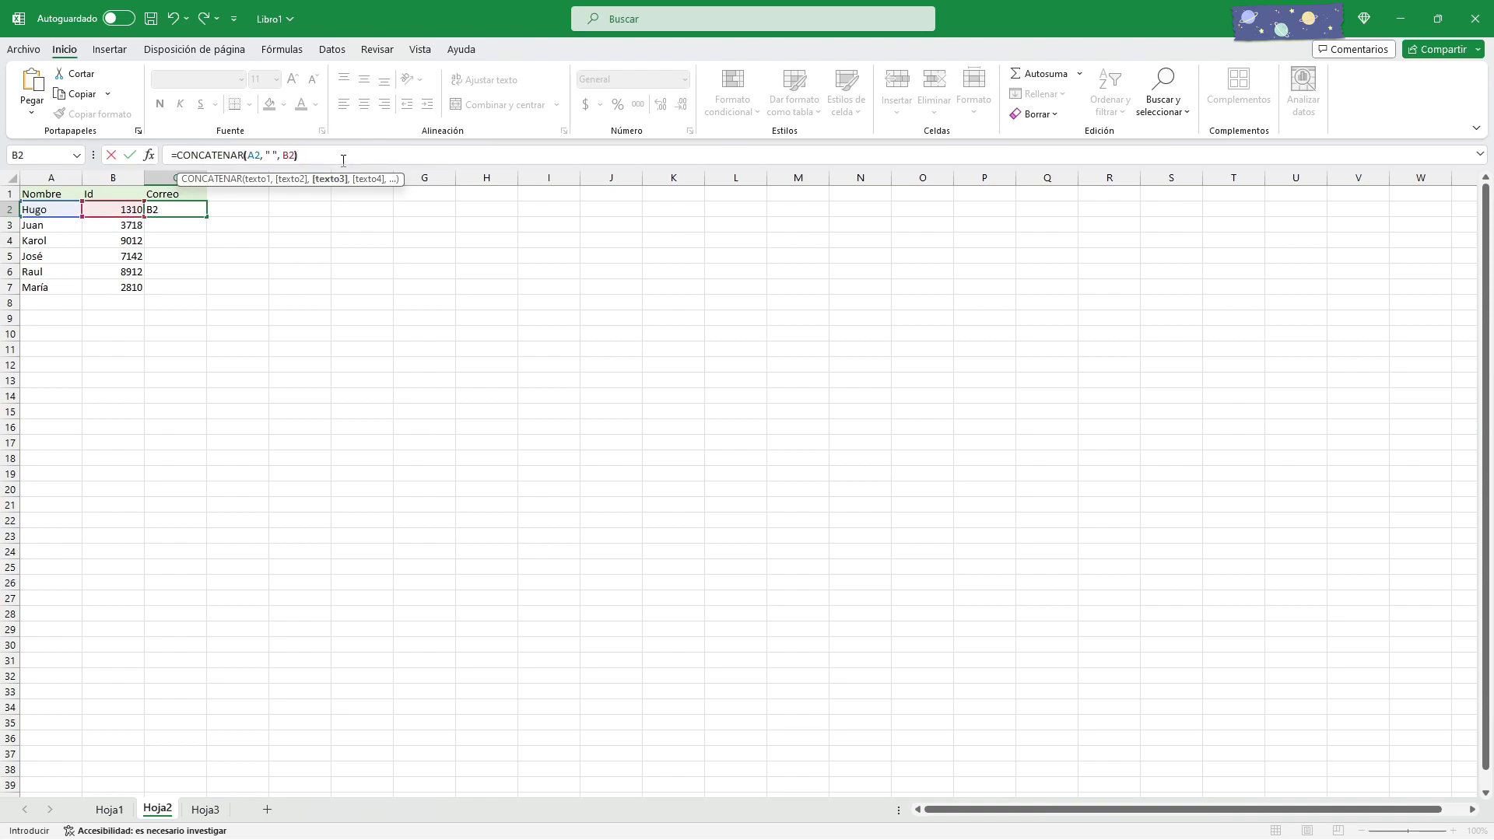
{"action": "key", "text": "Return"}
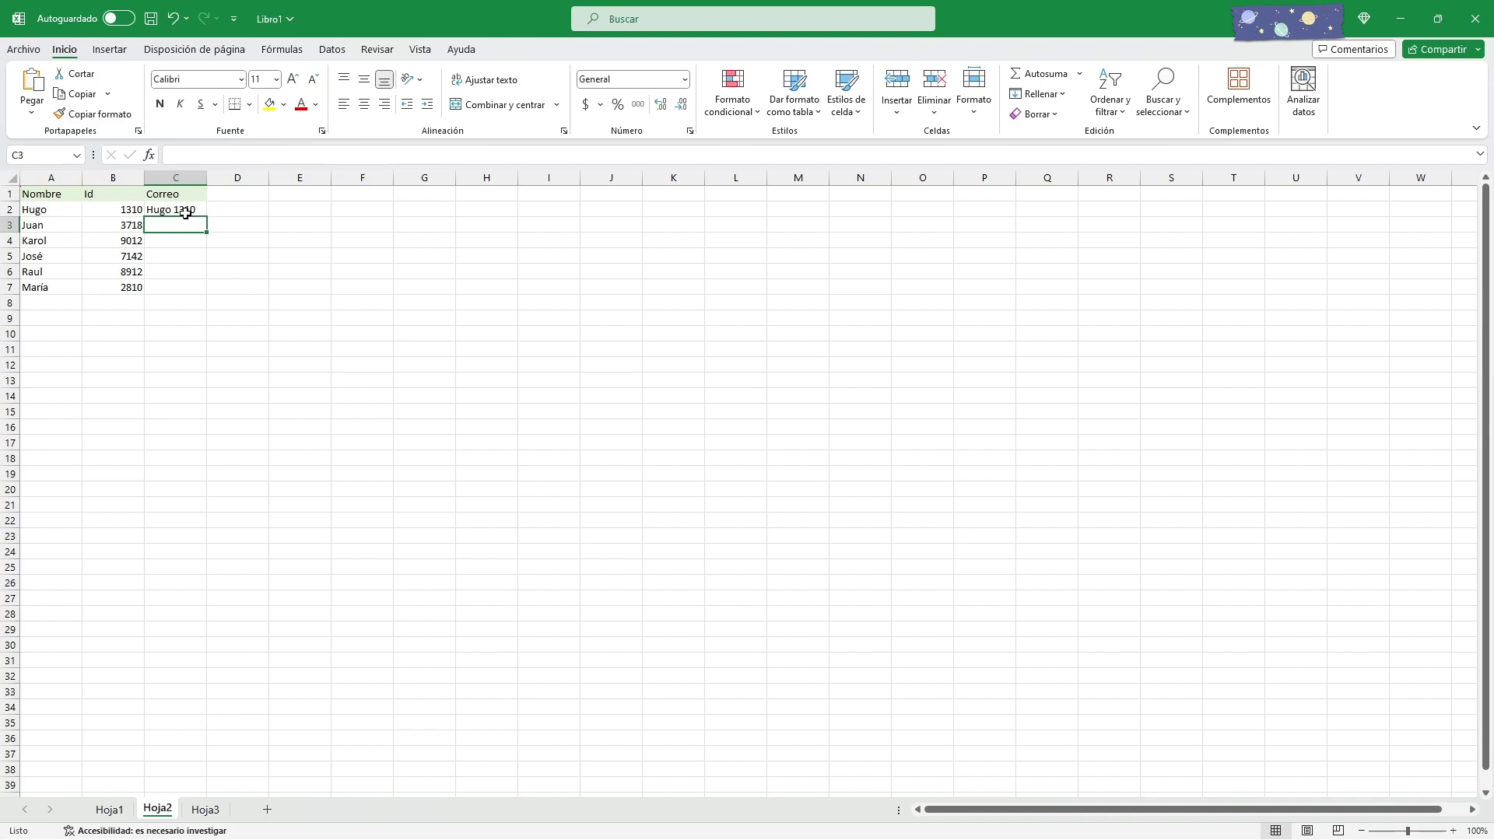
- Fill the CONCATENAR formula to C7 and widen column C, Hugo 1310 through María 2810
{"action": "left_click", "coordinate": [185, 212]}
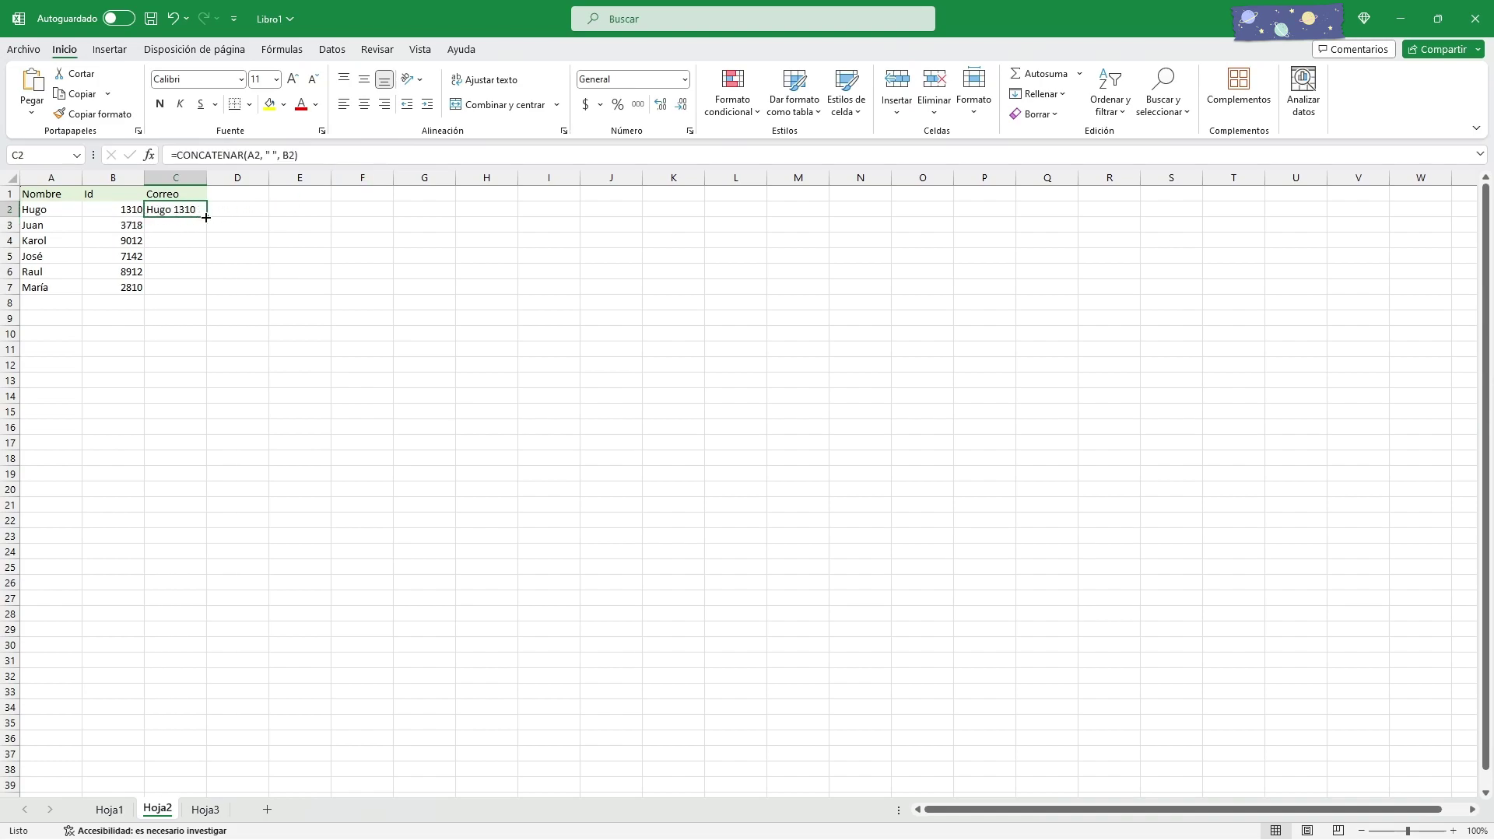
{"action": "left_click_drag", "start_coordinate": [206, 217], "coordinate": [199, 301]}
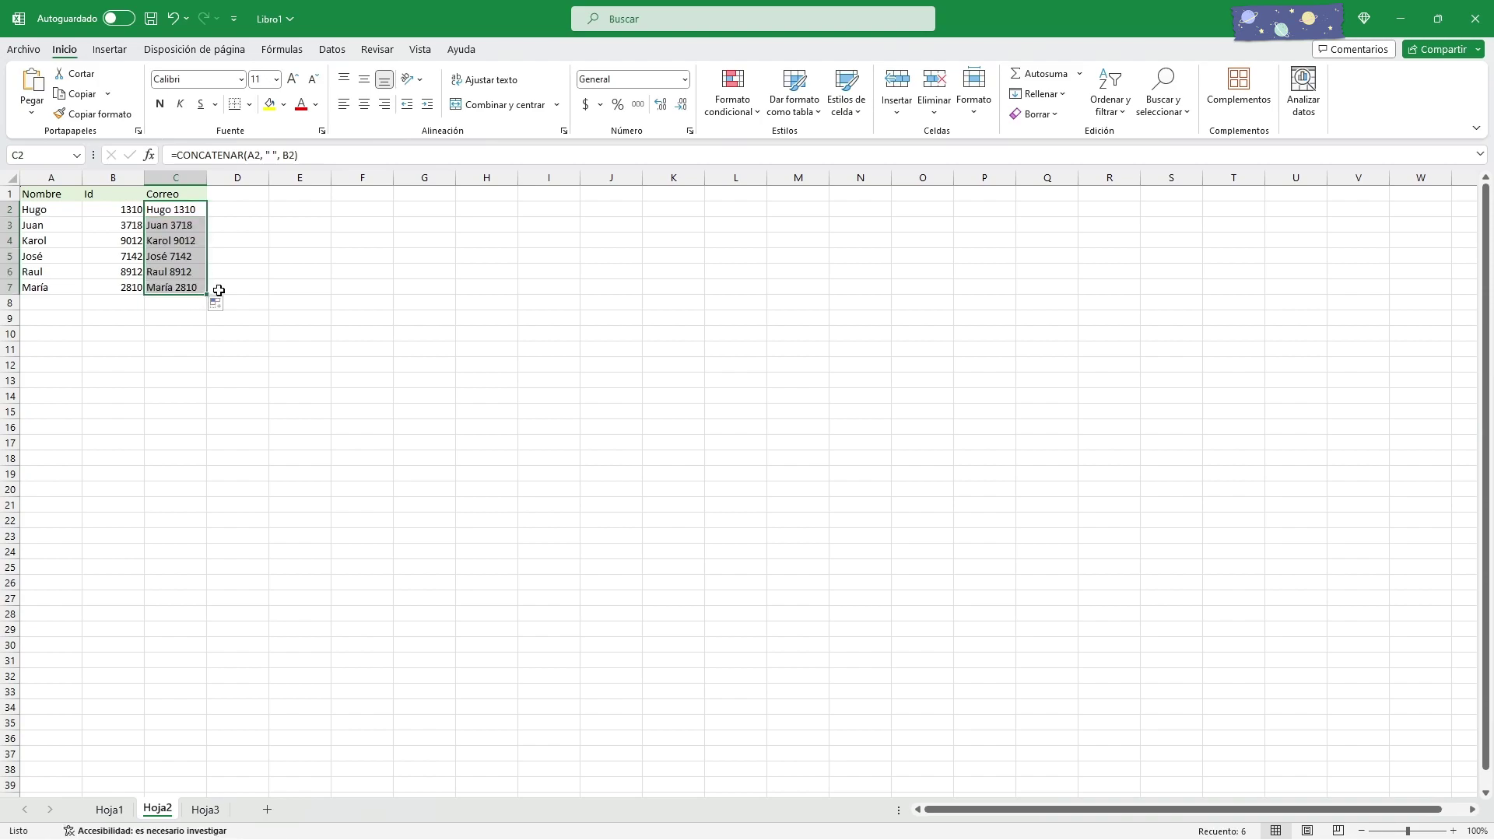
{"action": "left_click", "coordinate": [192, 331]}
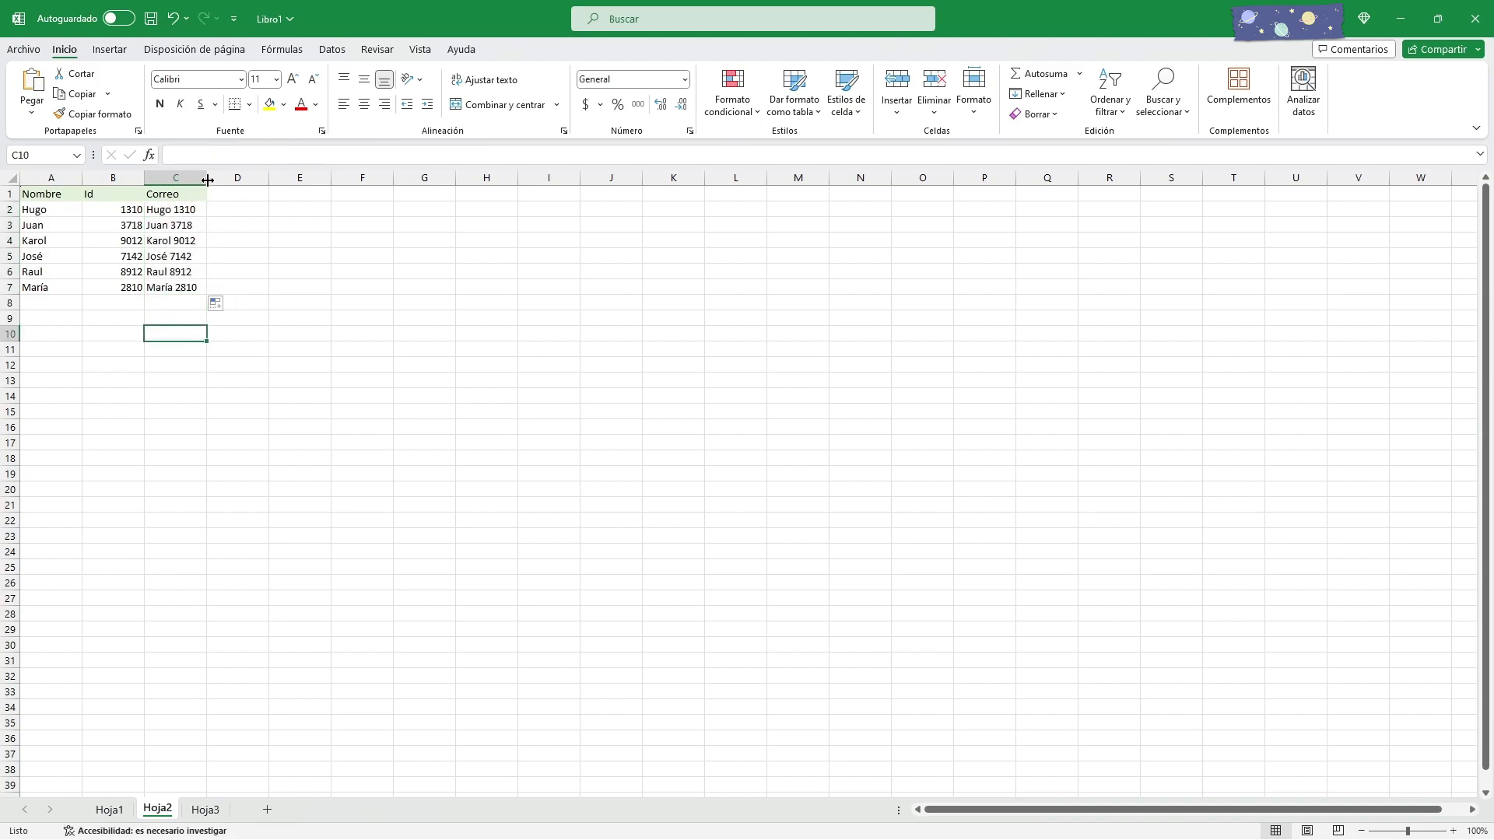
{"action": "left_click_drag", "start_coordinate": [206, 177], "coordinate": [228, 177]}
{"action": "left_click", "coordinate": [170, 304]}
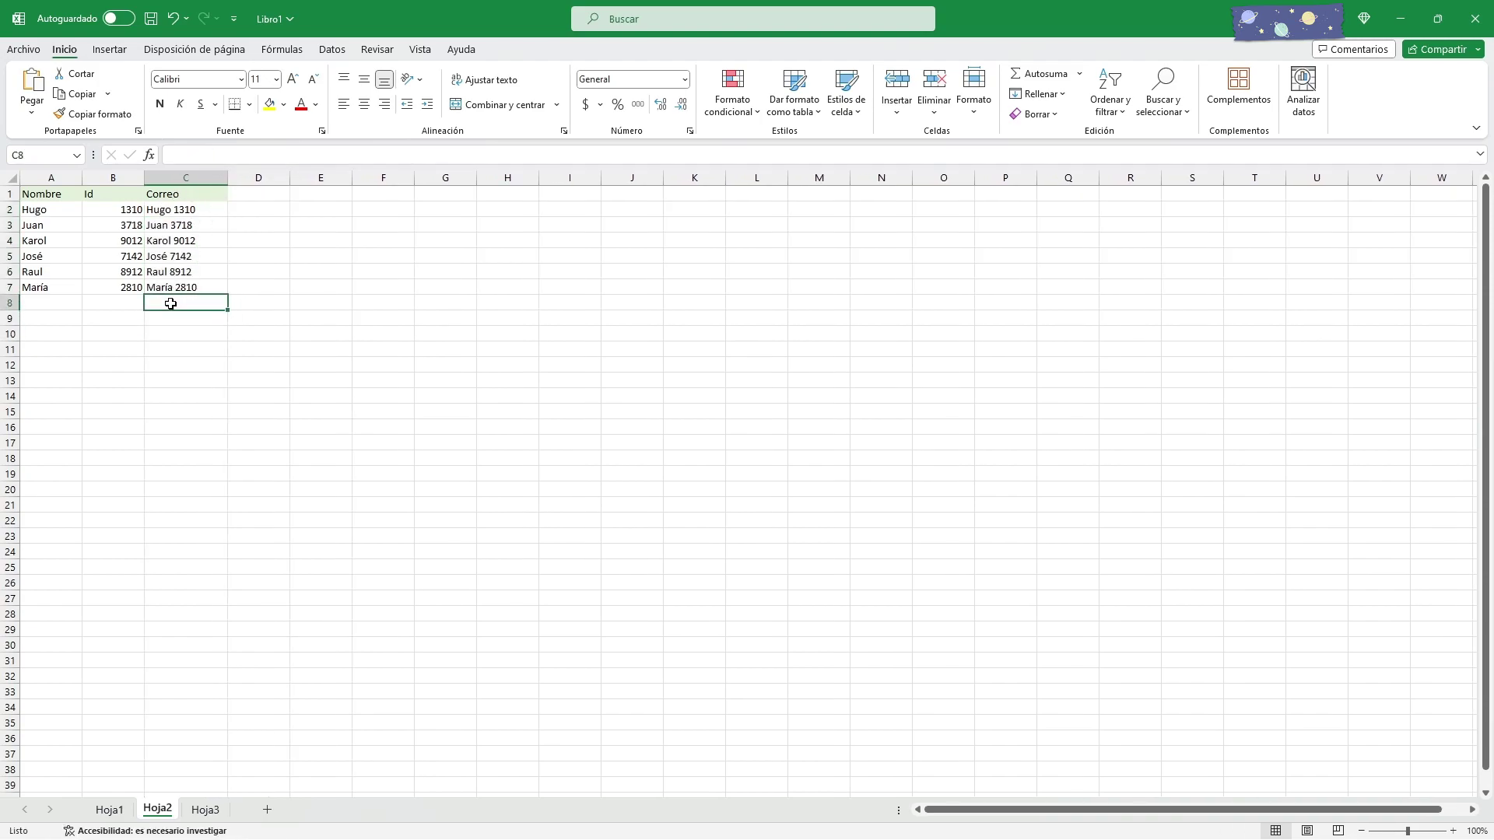
- Change C2's CONCATENAR separator to " tiene la id ", giving Hugo tiene la id 1310
{"action": "left_click", "coordinate": [200, 212]}
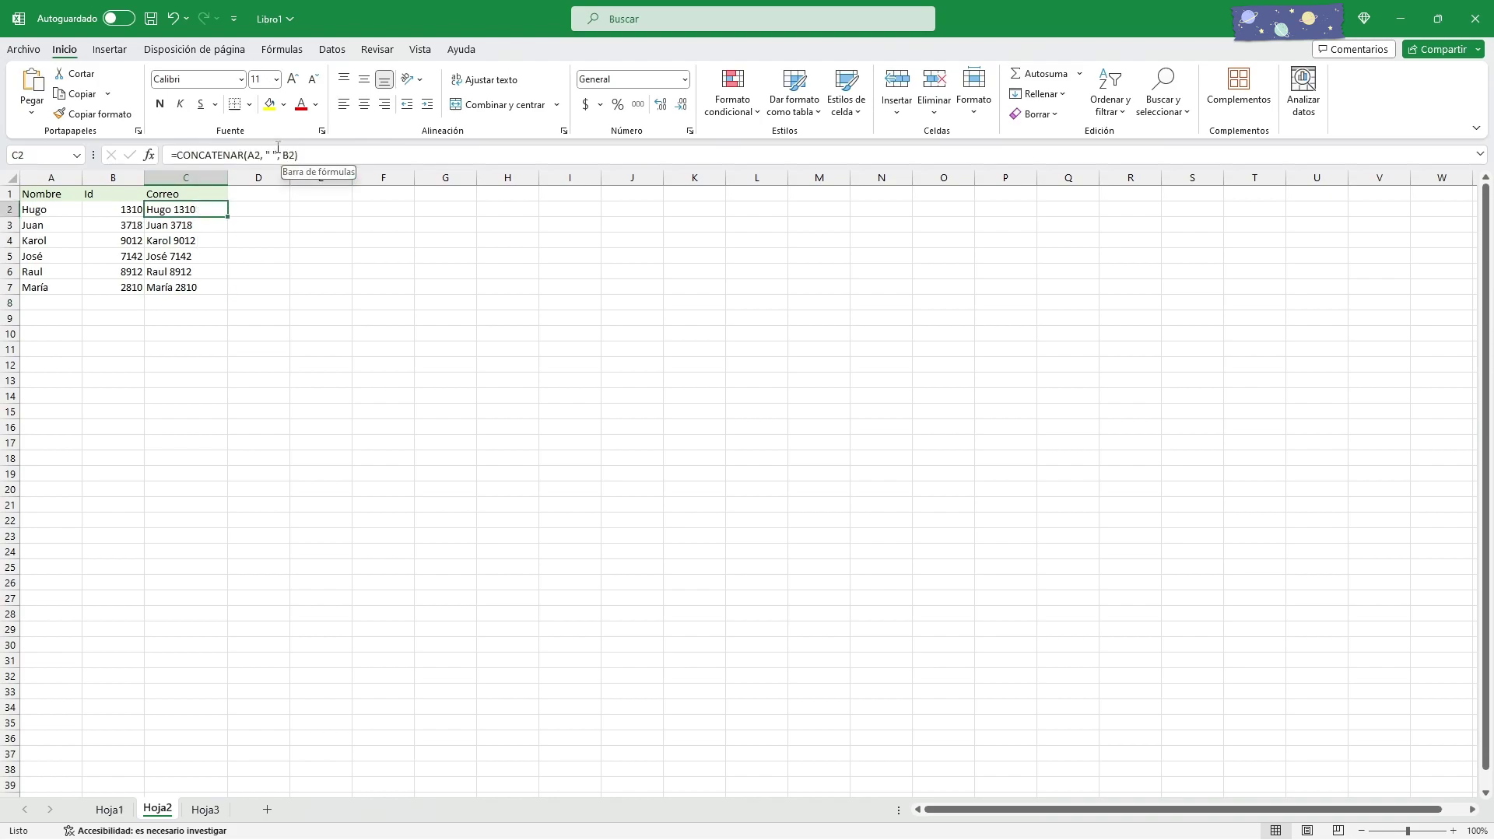
{"action": "left_click", "coordinate": [272, 153]}
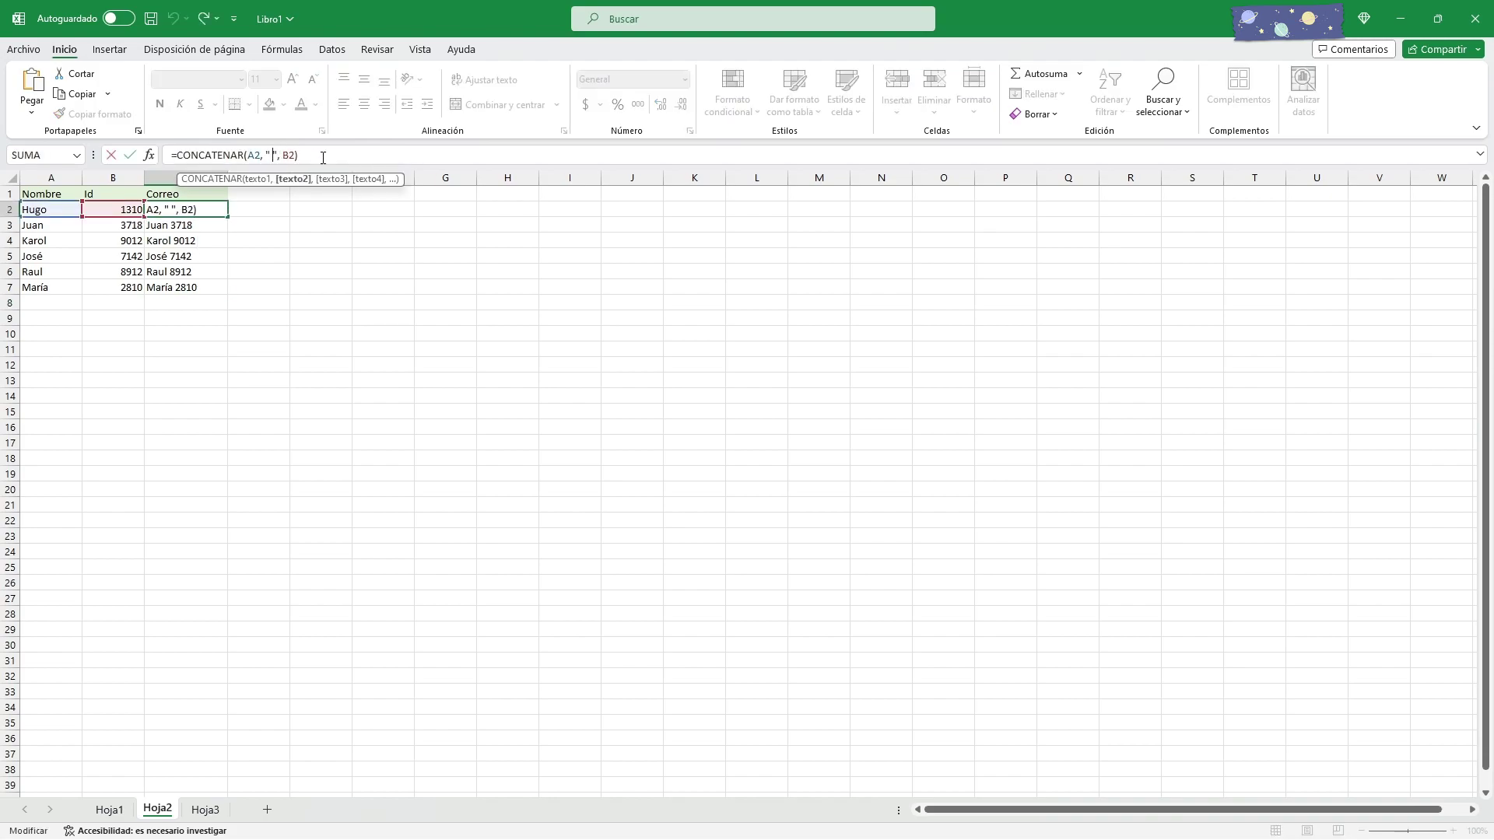
{"action": "type", "text": "t"}
{"action": "type", "text": "iene la "}
{"action": "type", "text": "id"}
{"action": "left_click", "coordinate": [384, 154]}
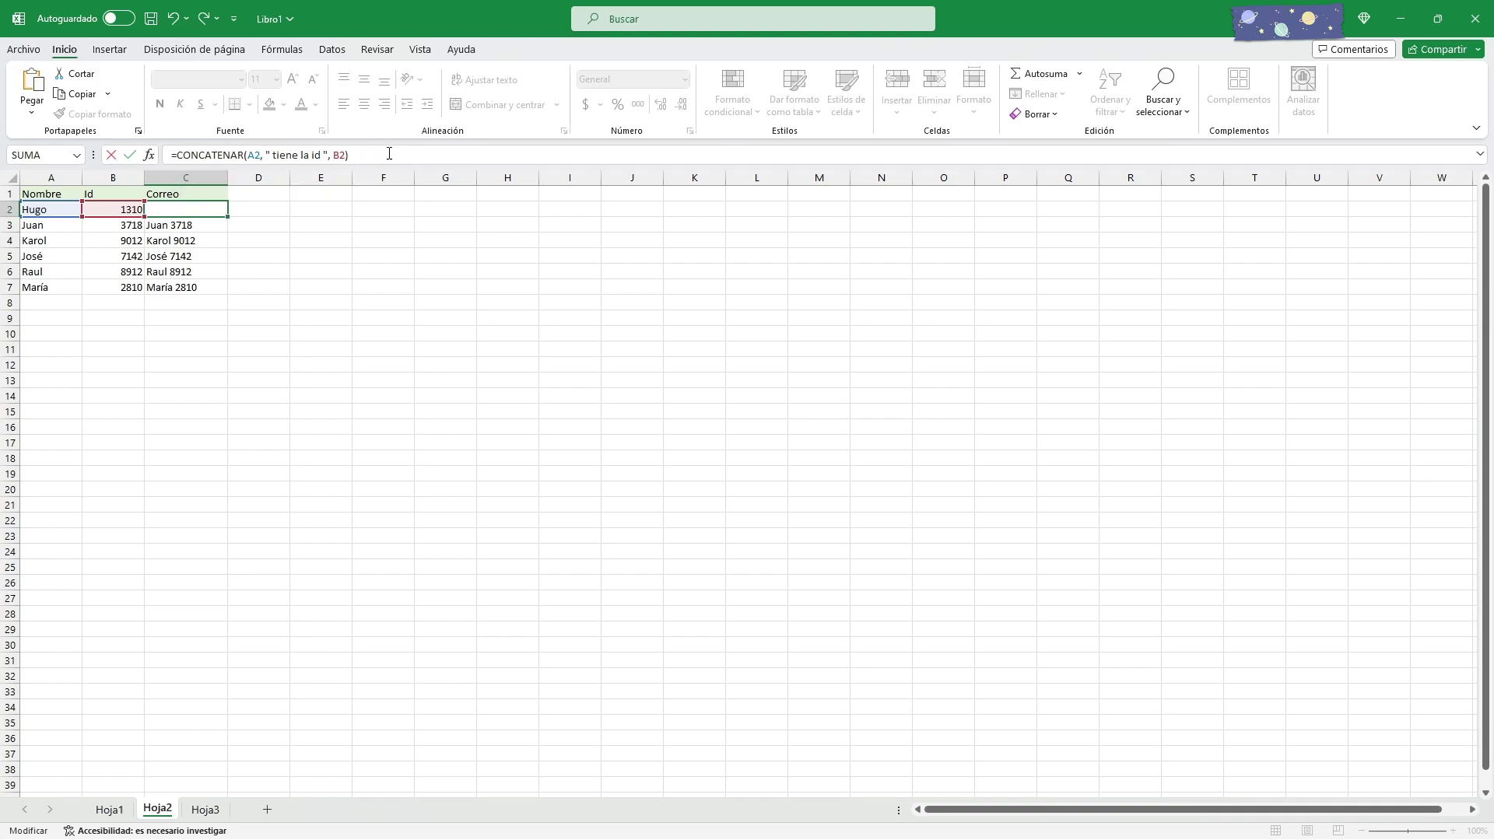
{"action": "key", "text": "Return"}
- Widen column C and fill the formula down to C7, ending with María tiene la id 2810
{"action": "left_click_drag", "start_coordinate": [228, 179], "coordinate": [268, 179]}
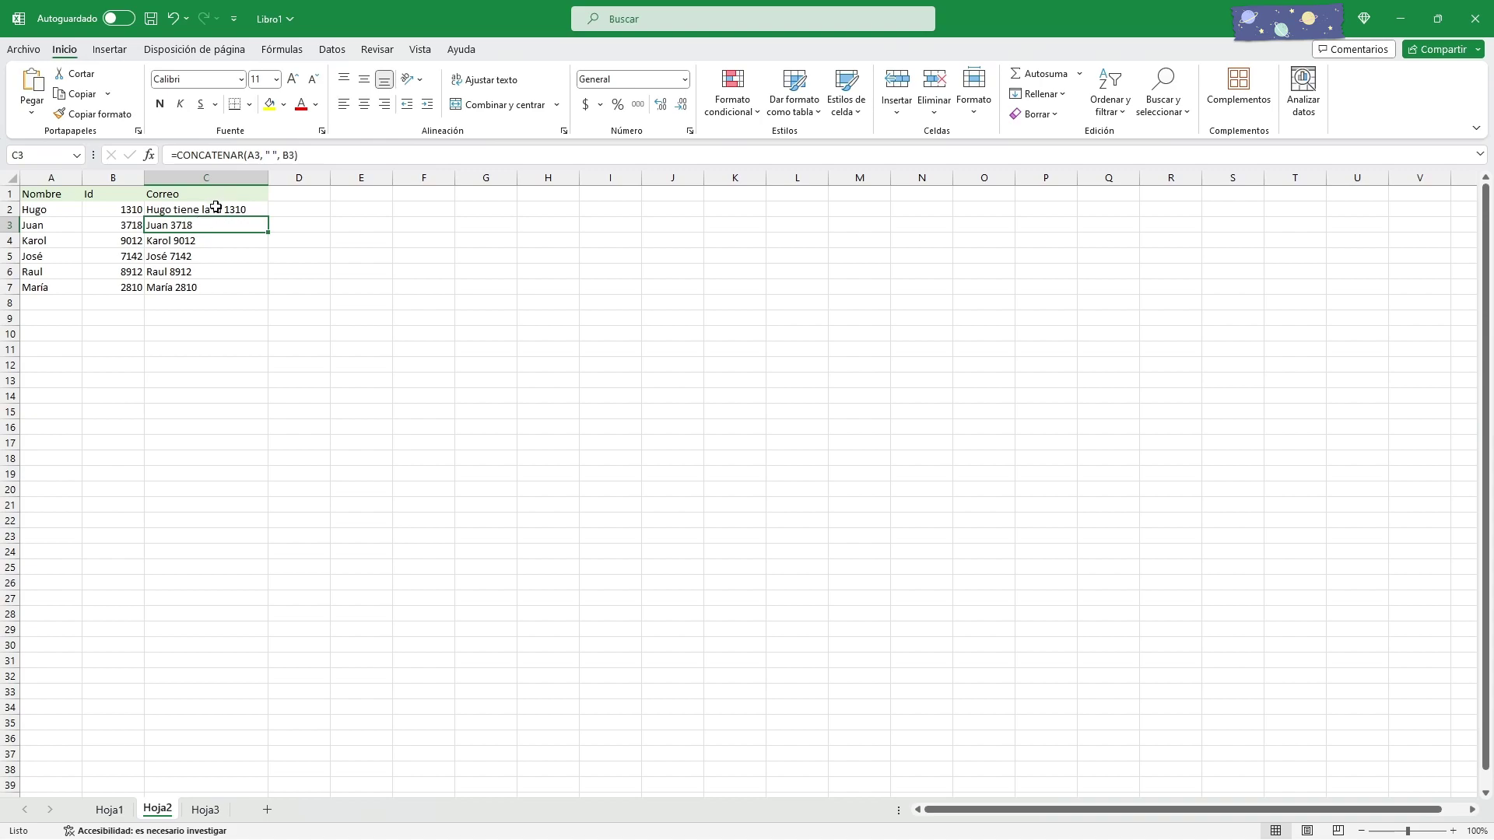
{"action": "left_click", "coordinate": [265, 210]}
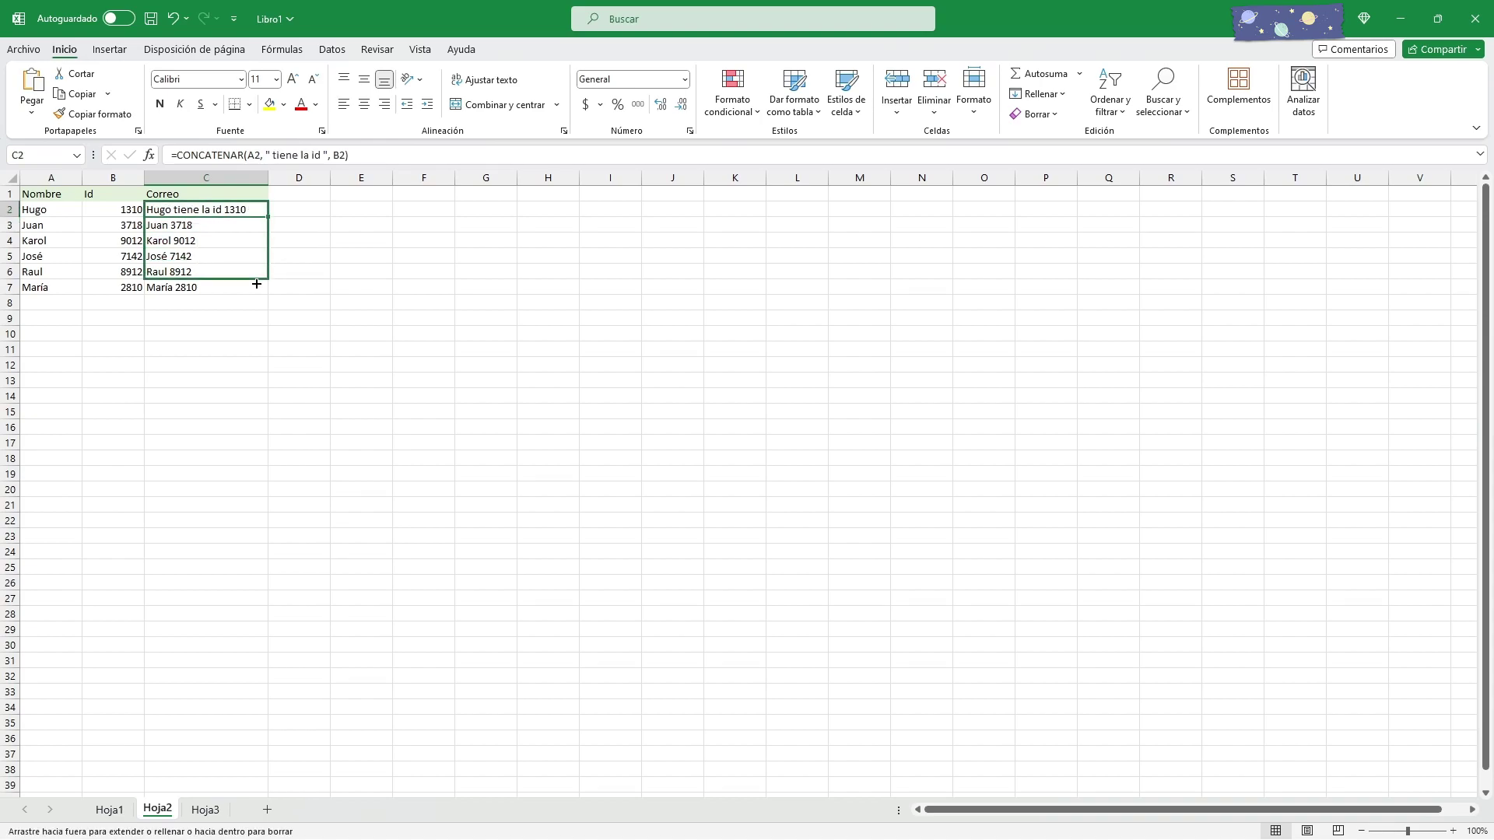
{"action": "left_click_drag", "start_coordinate": [267, 216], "coordinate": [257, 289]}
{"action": "left_click", "coordinate": [208, 331]}
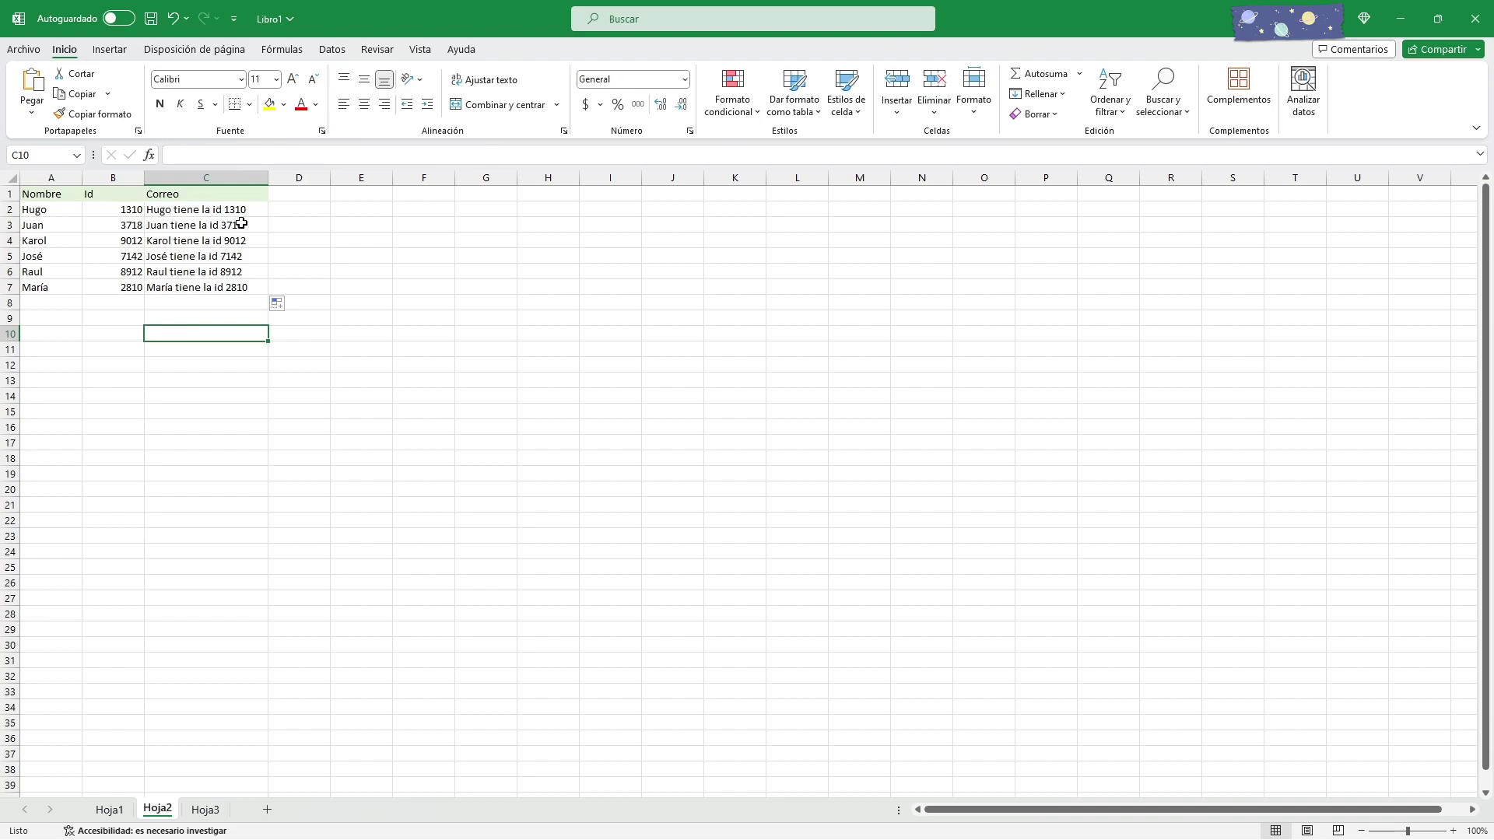
{"action": "left_click", "coordinate": [228, 243]}
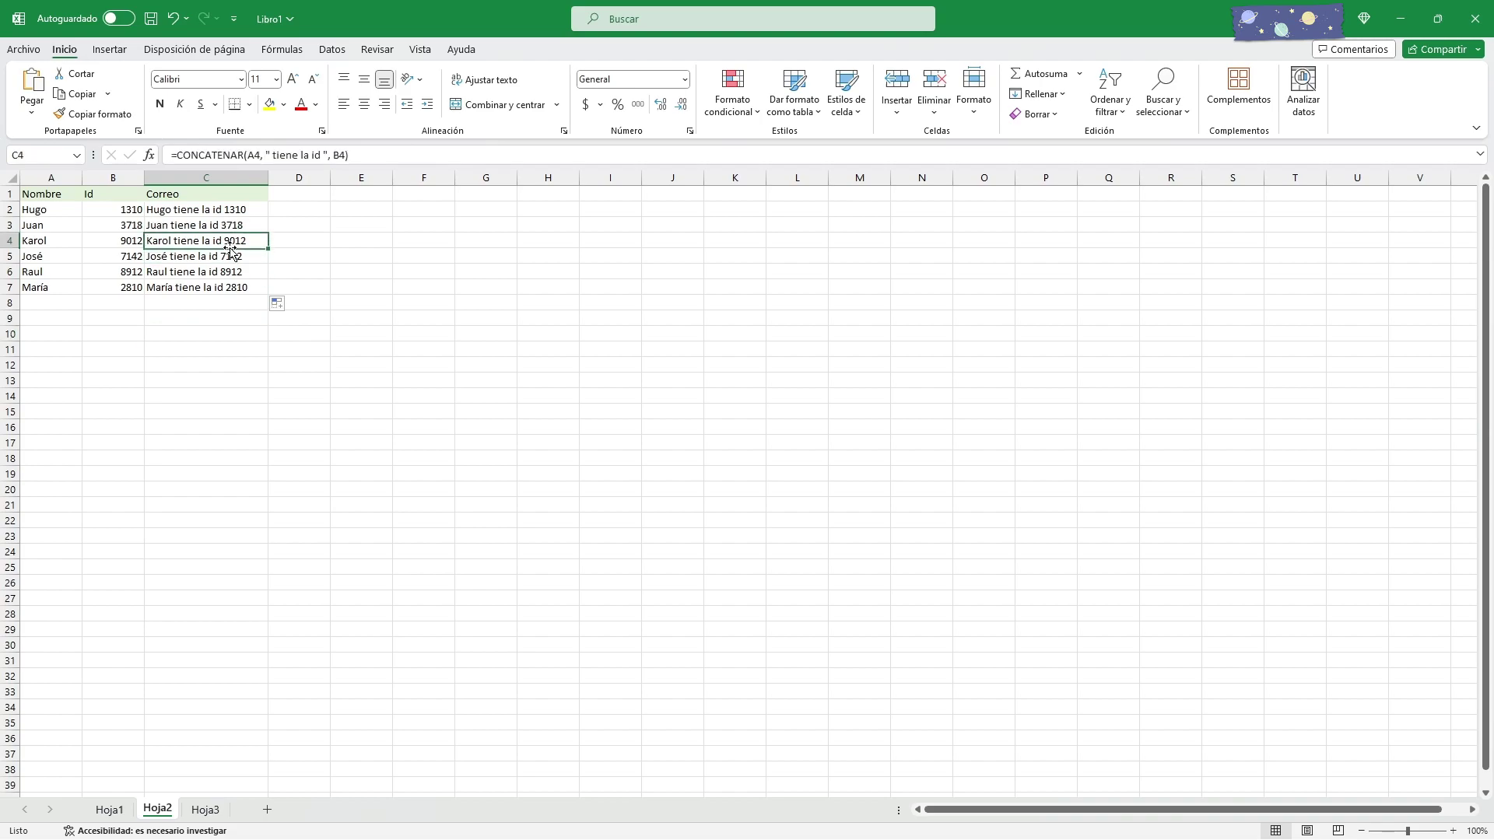
{"action": "left_click", "coordinate": [227, 228]}
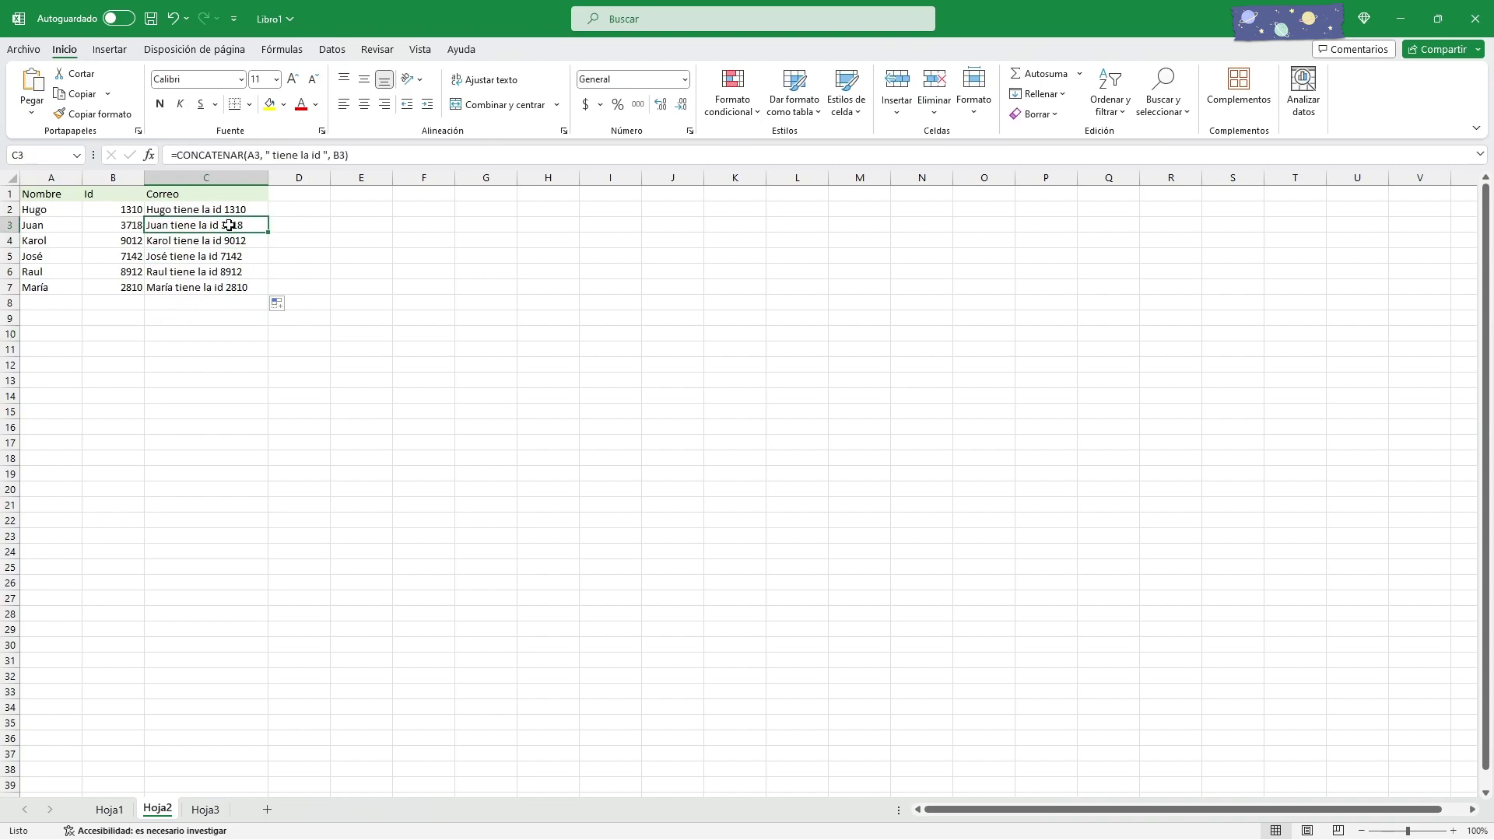
{"action": "left_click", "coordinate": [228, 210]}
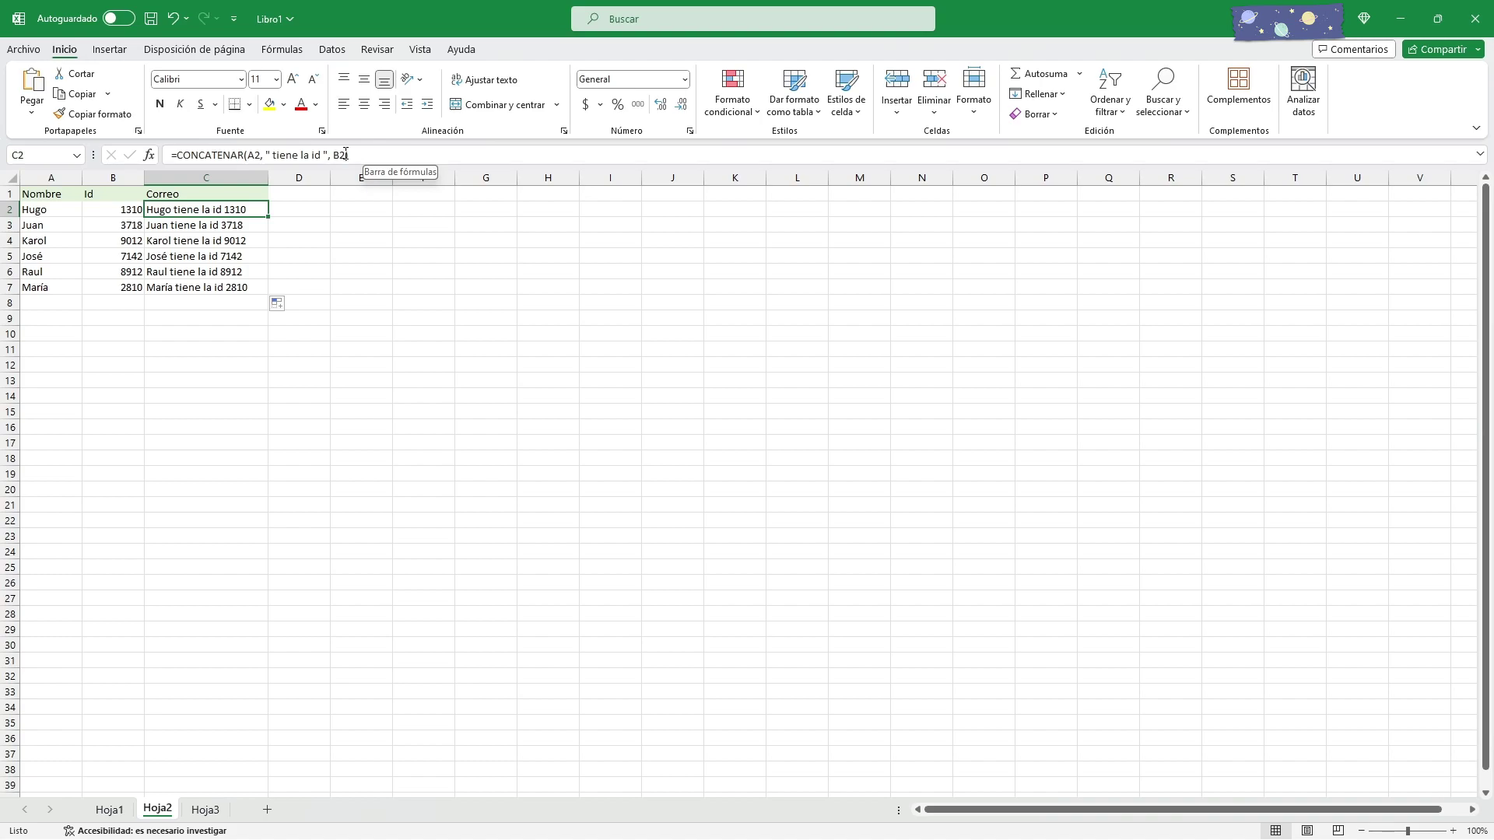
{"action": "left_click_drag", "start_coordinate": [326, 154], "coordinate": [262, 154]}
{"action": "key", "text": "BackSpace"}
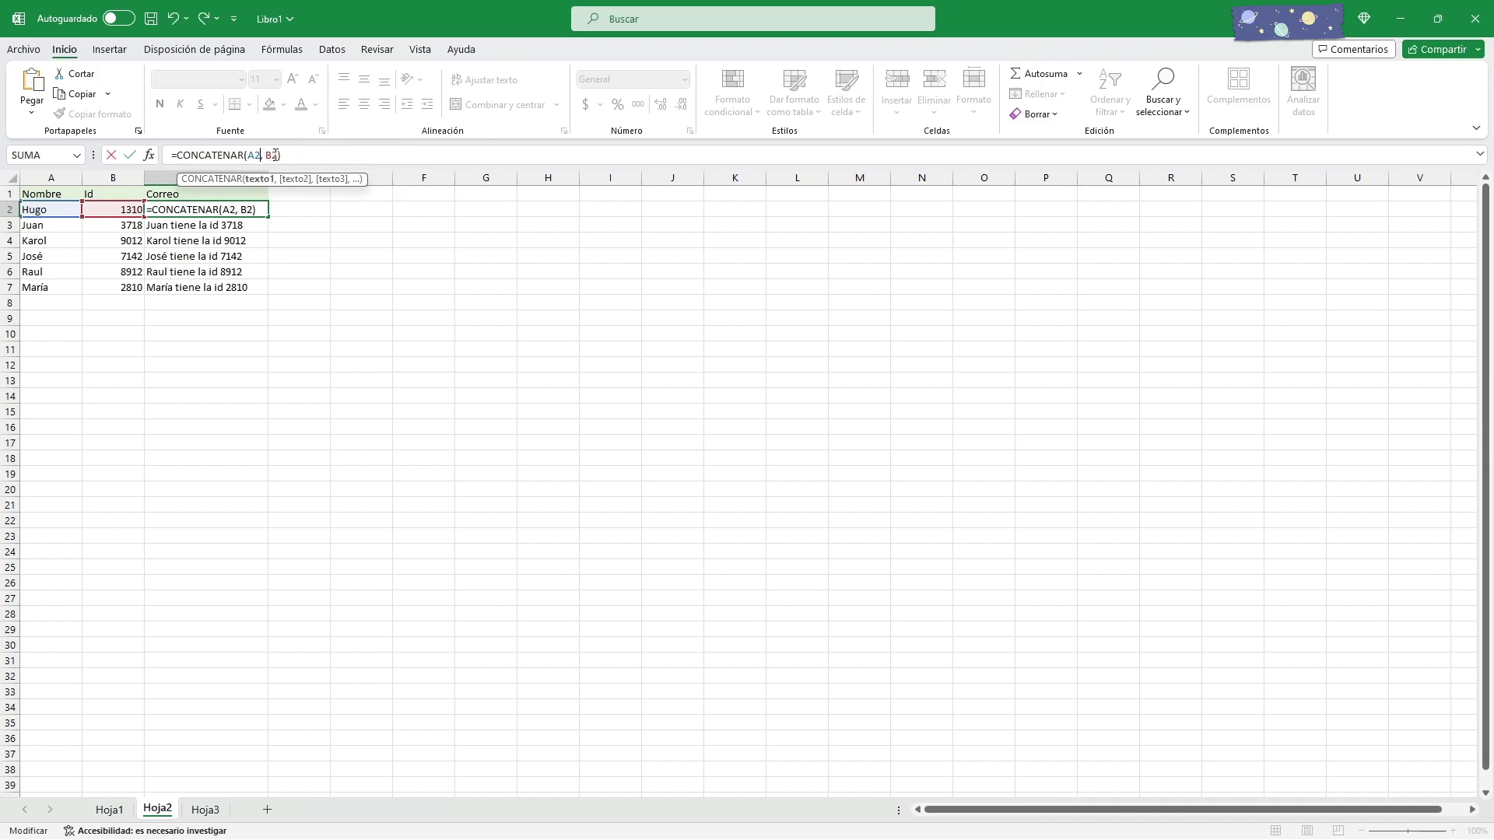
{"action": "left_click", "coordinate": [277, 154]}
{"action": "type", "text": ", "}
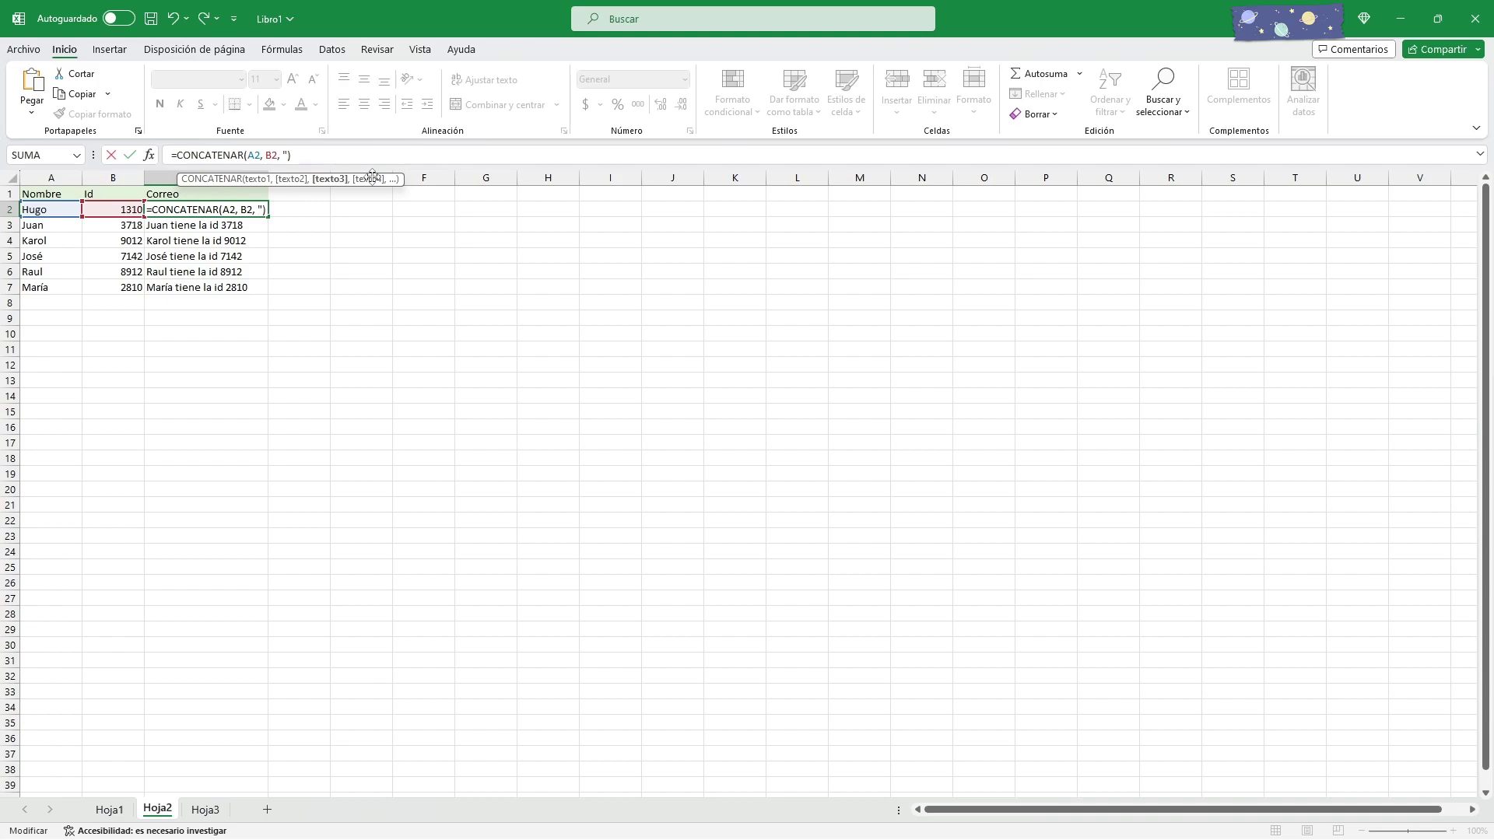
{"action": "type", "text": "\""}
{"action": "type", "text": "@"}
{"action": "type", "text": "em"}
{"action": "type", "text": "presa"}
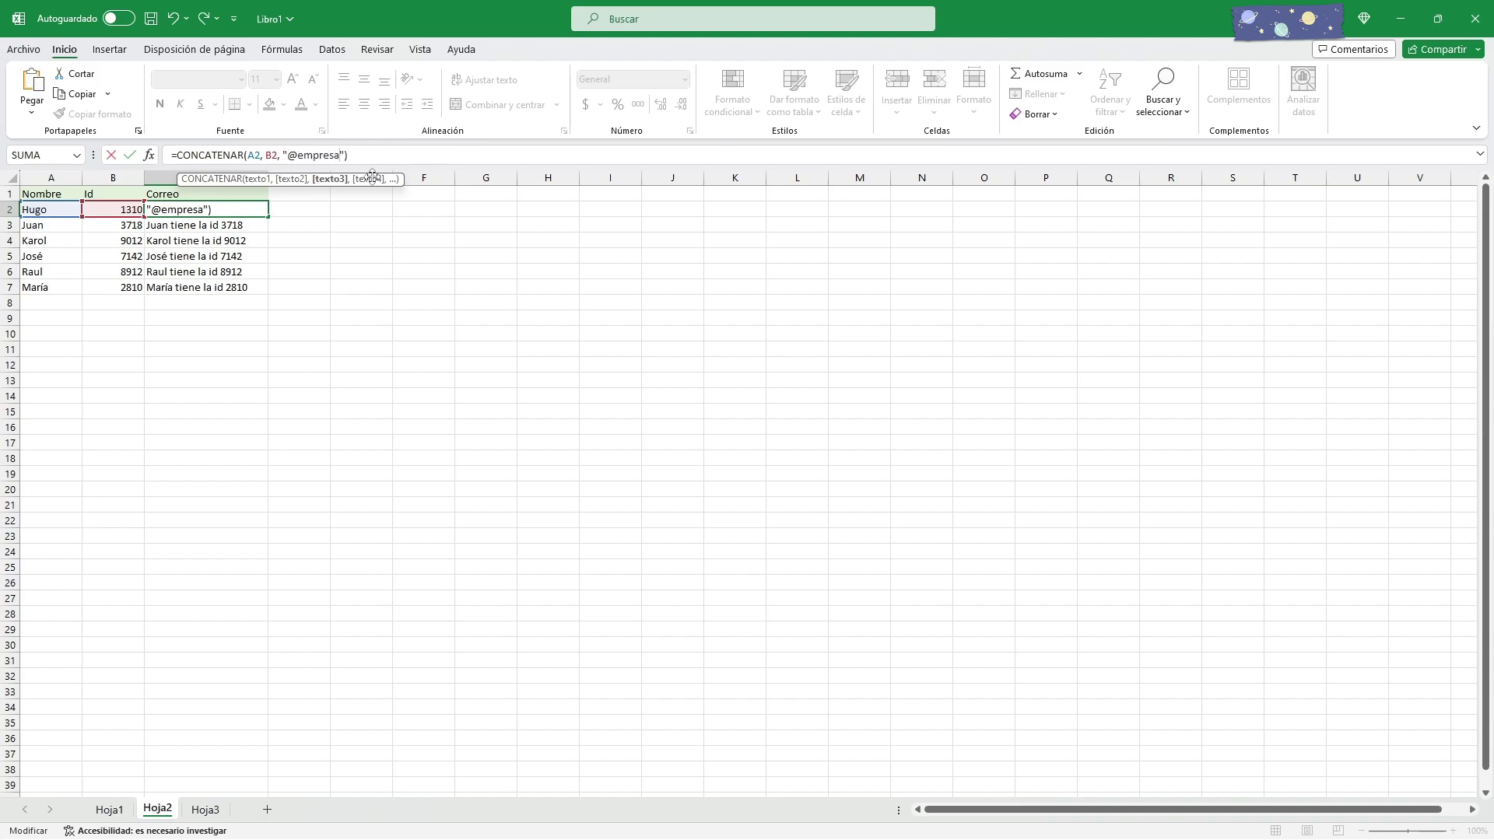
{"action": "type", "text": "."}
{"action": "type", "text": "com.m"}
{"action": "type", "text": "x"}
{"action": "left_click", "coordinate": [406, 153]}
{"action": "key", "text": "Return"}
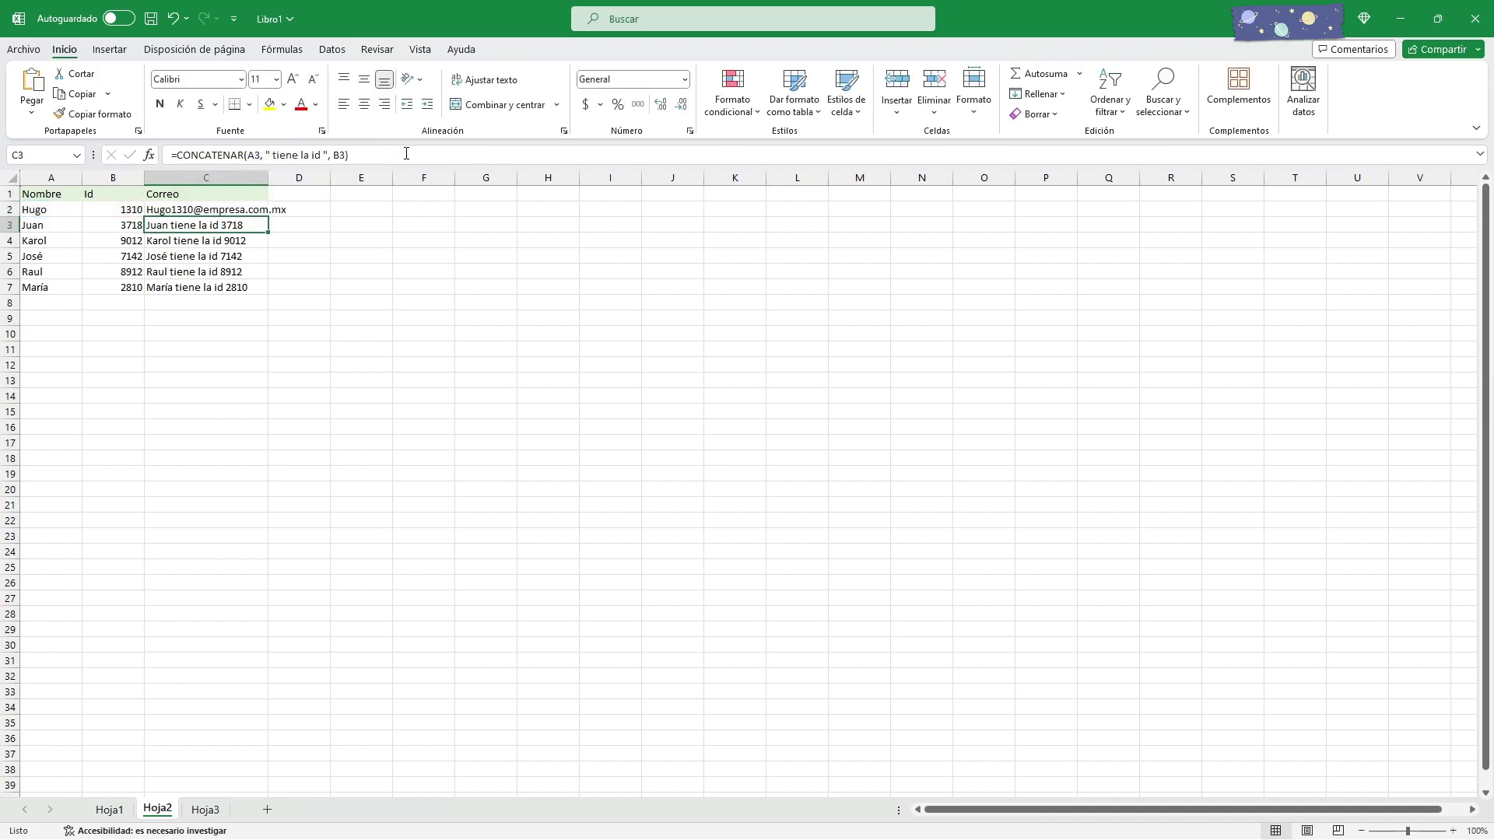
- Widen column C and fill the e-mail formula from C2 down to C7
{"action": "left_click_drag", "start_coordinate": [269, 177], "coordinate": [301, 178]}
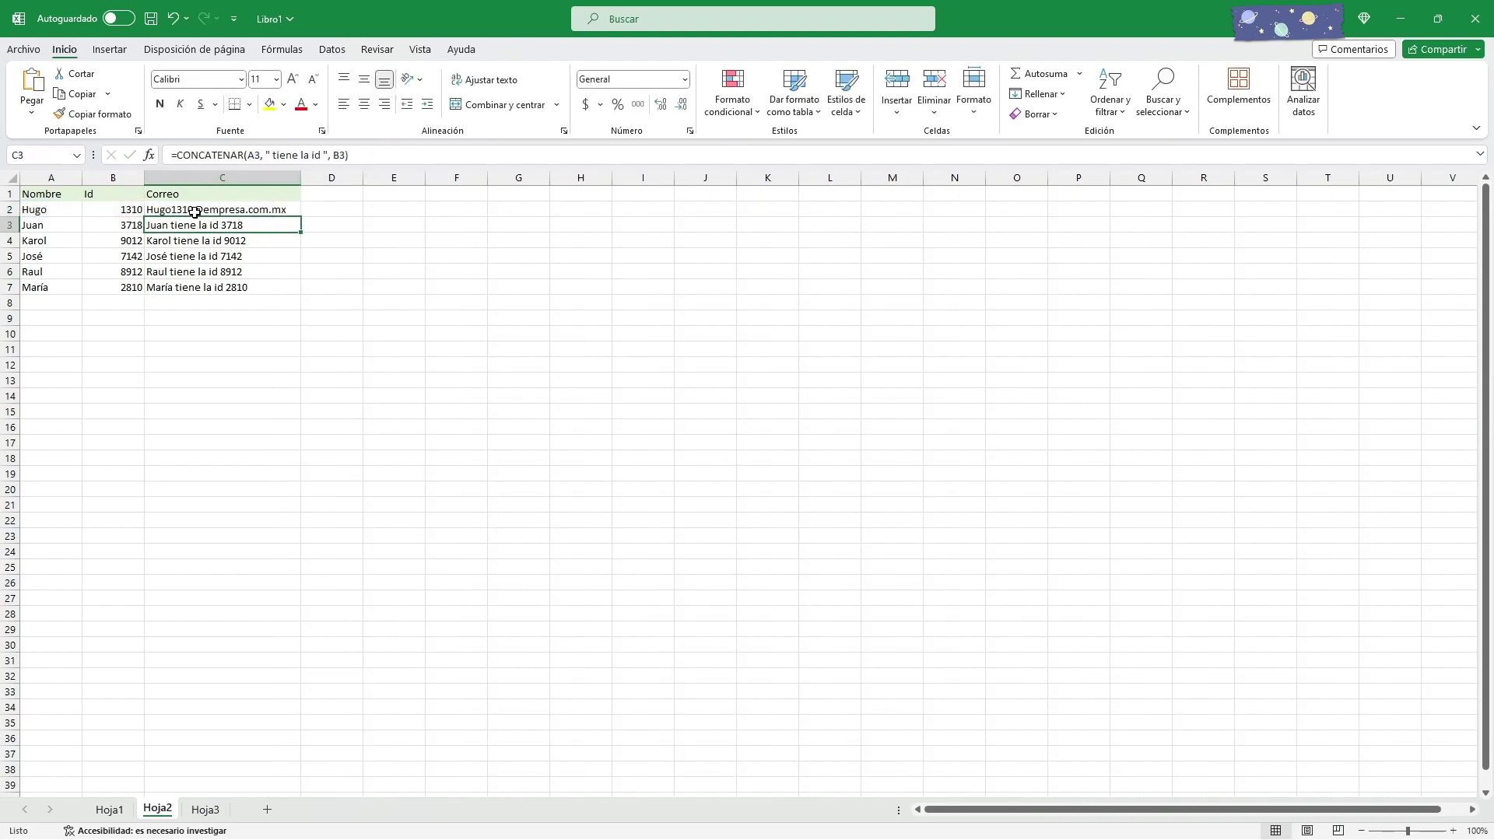
{"action": "left_click", "coordinate": [197, 210]}
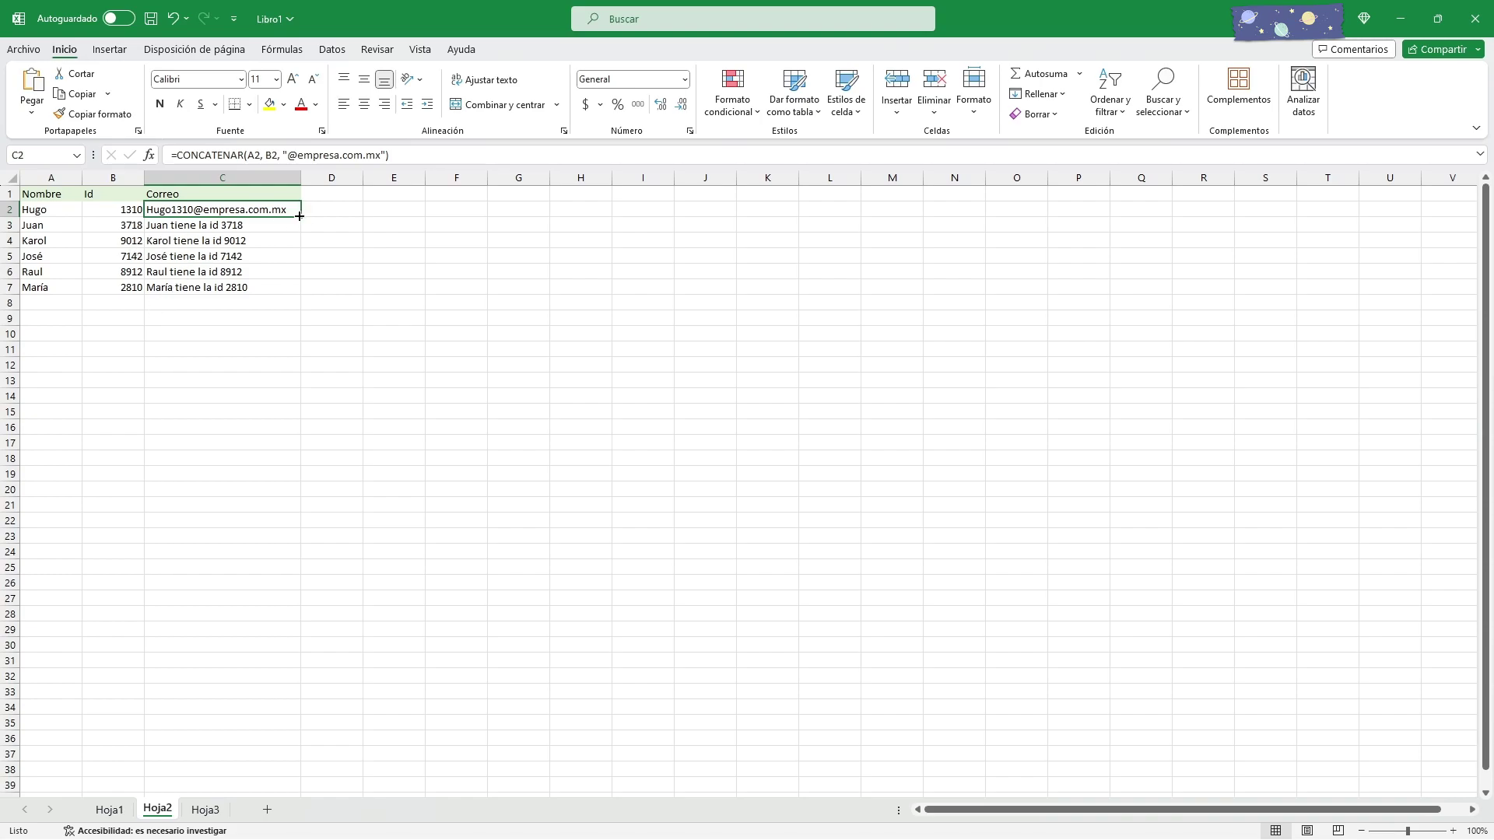
{"action": "left_click_drag", "start_coordinate": [302, 218], "coordinate": [300, 289]}
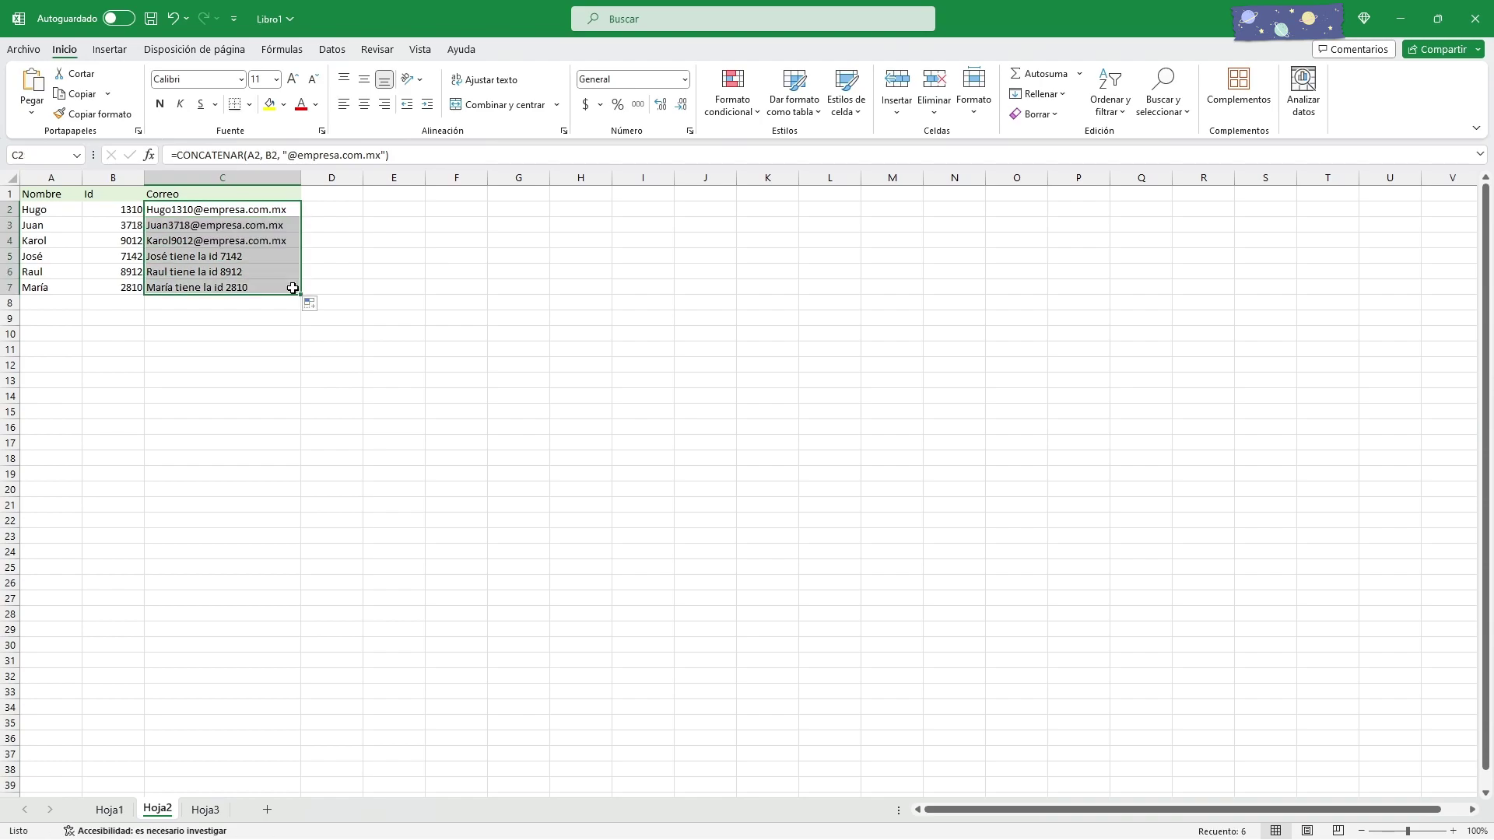
{"action": "left_click", "coordinate": [181, 345]}
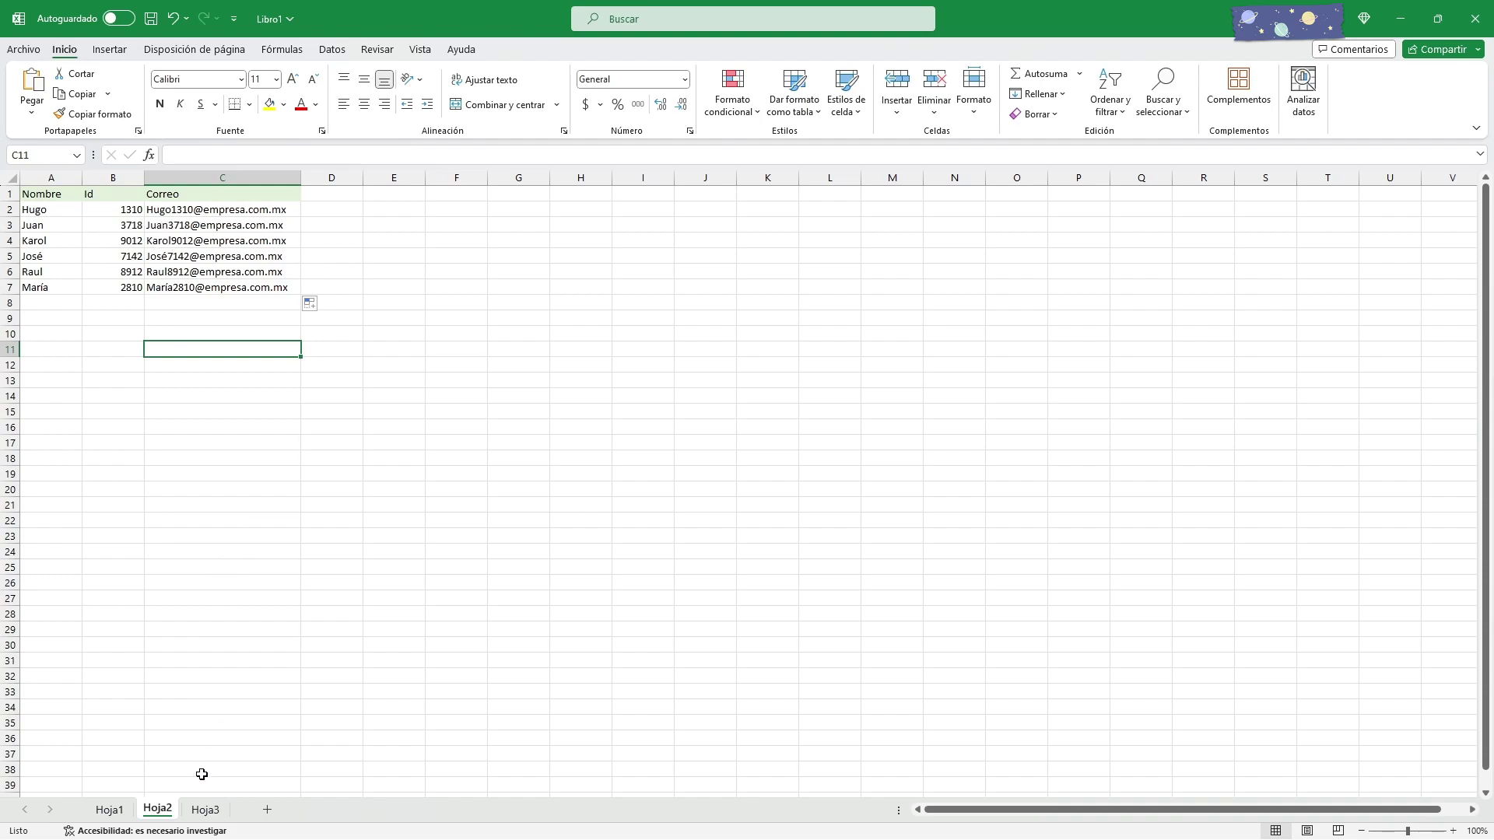
- On sheet Hoja3, undo the earlier entries and start an EXTRAE formula in B2
{"action": "left_click", "coordinate": [206, 810]}
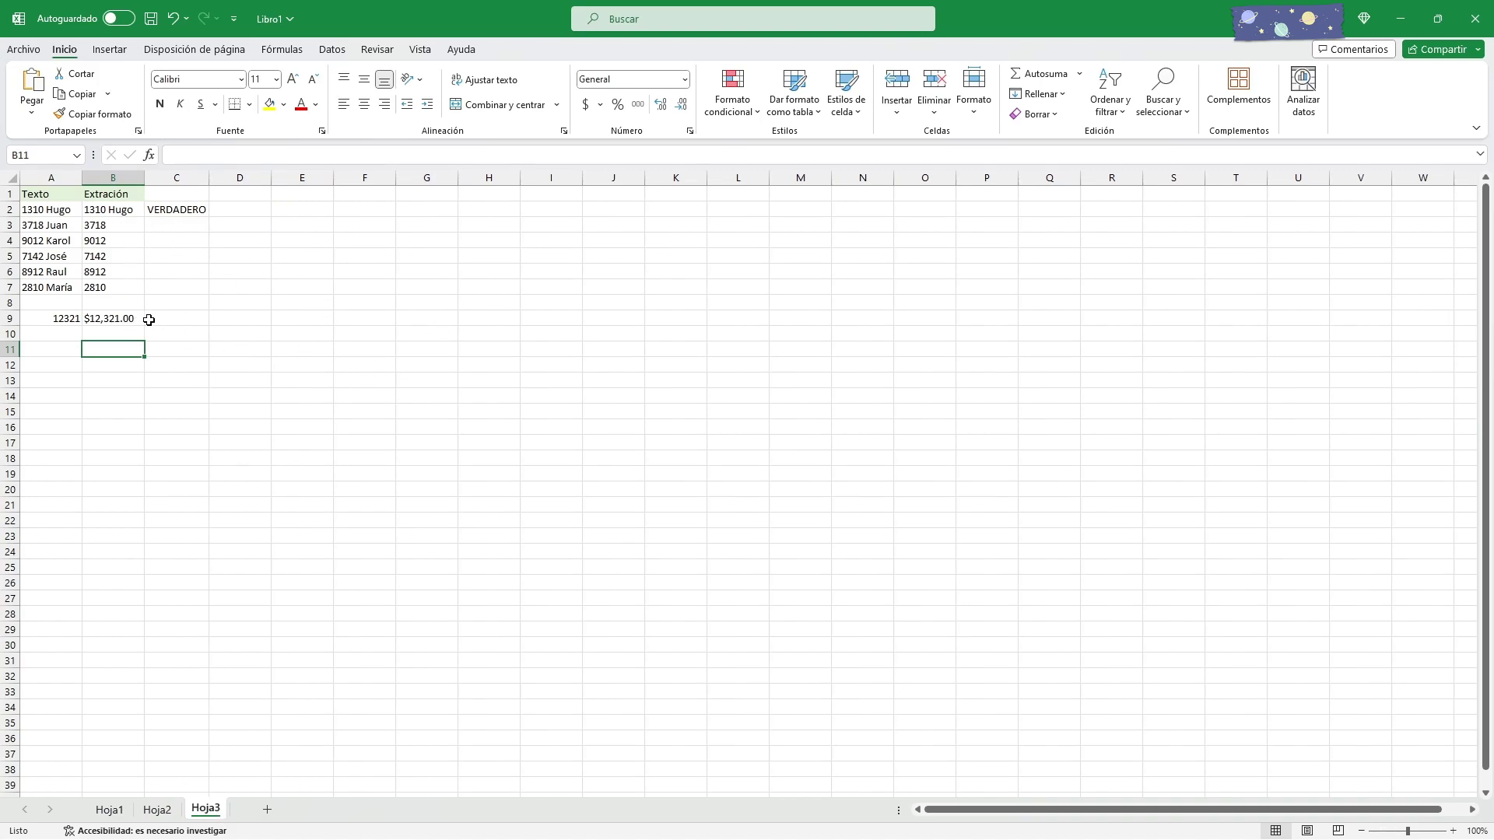
{"action": "key", "text": "ctrl+z"}
{"action": "key", "text": "ctrl+z"}
{"action": "key", "text": "ctrl+z"}
{"action": "key", "text": "ctrl+z"}
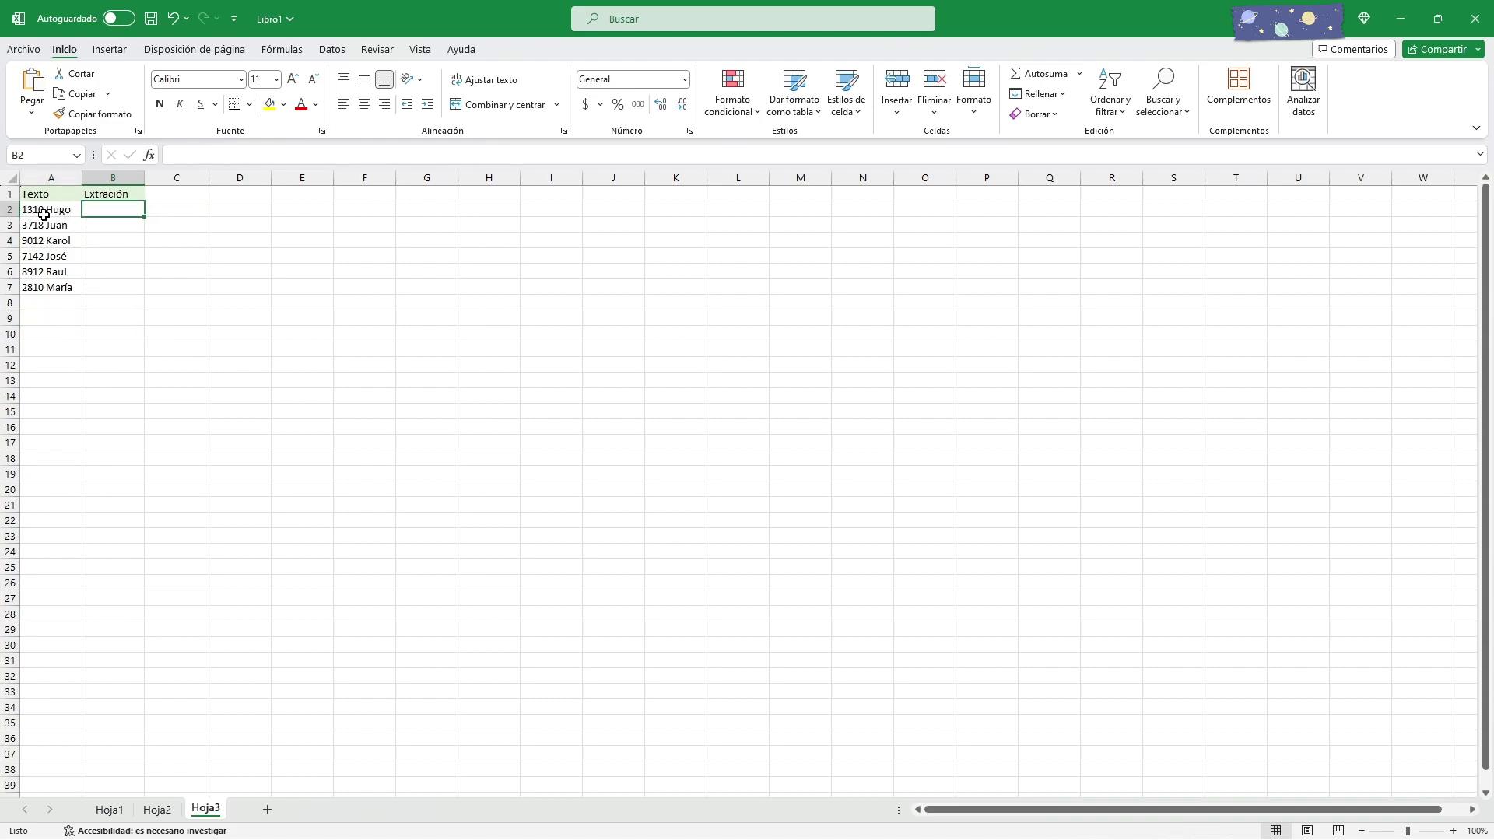
{"action": "key", "text": "F2"}
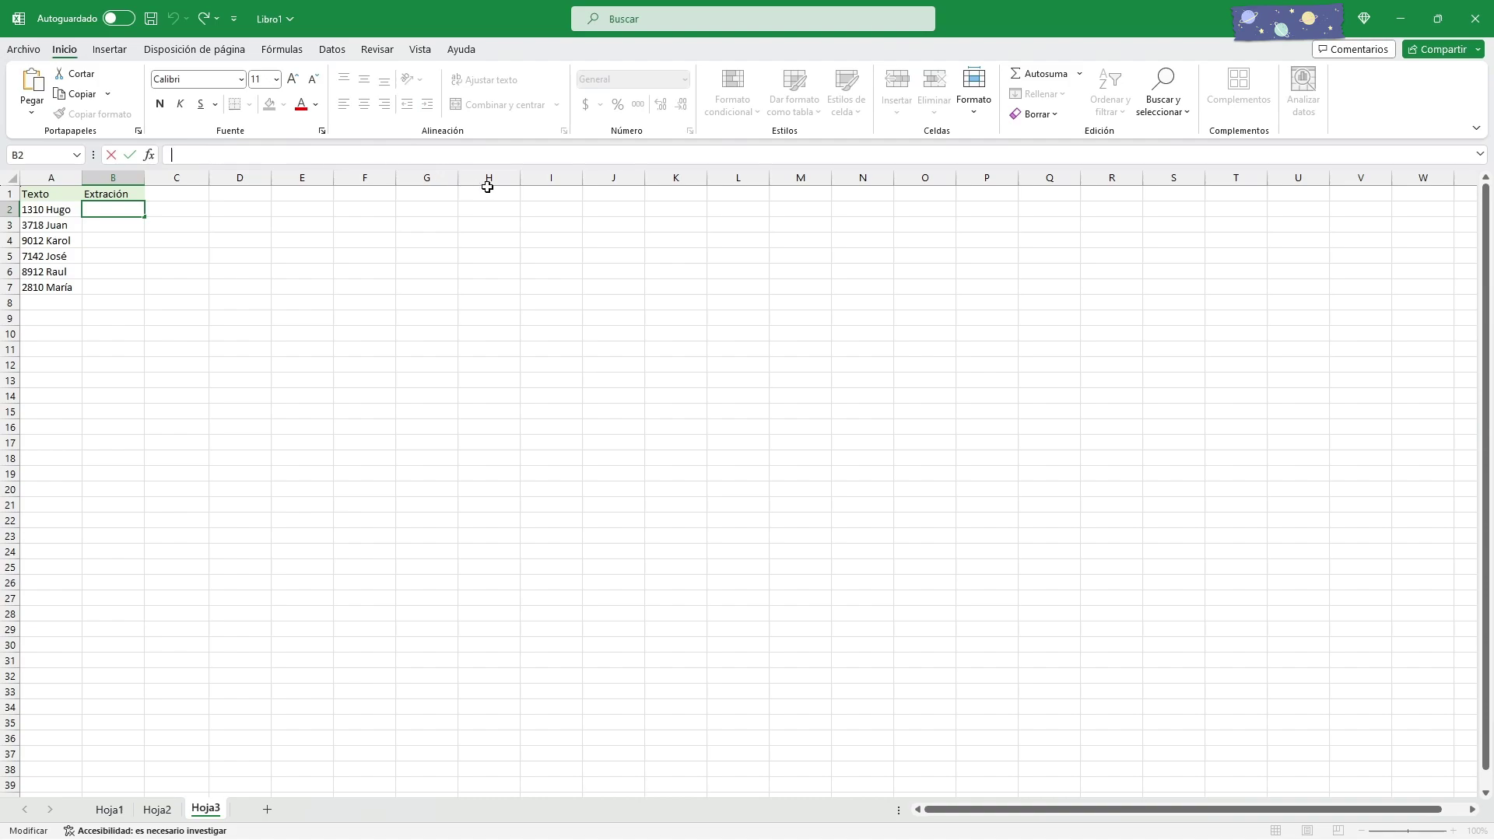
{"action": "type", "text": "=ext"}
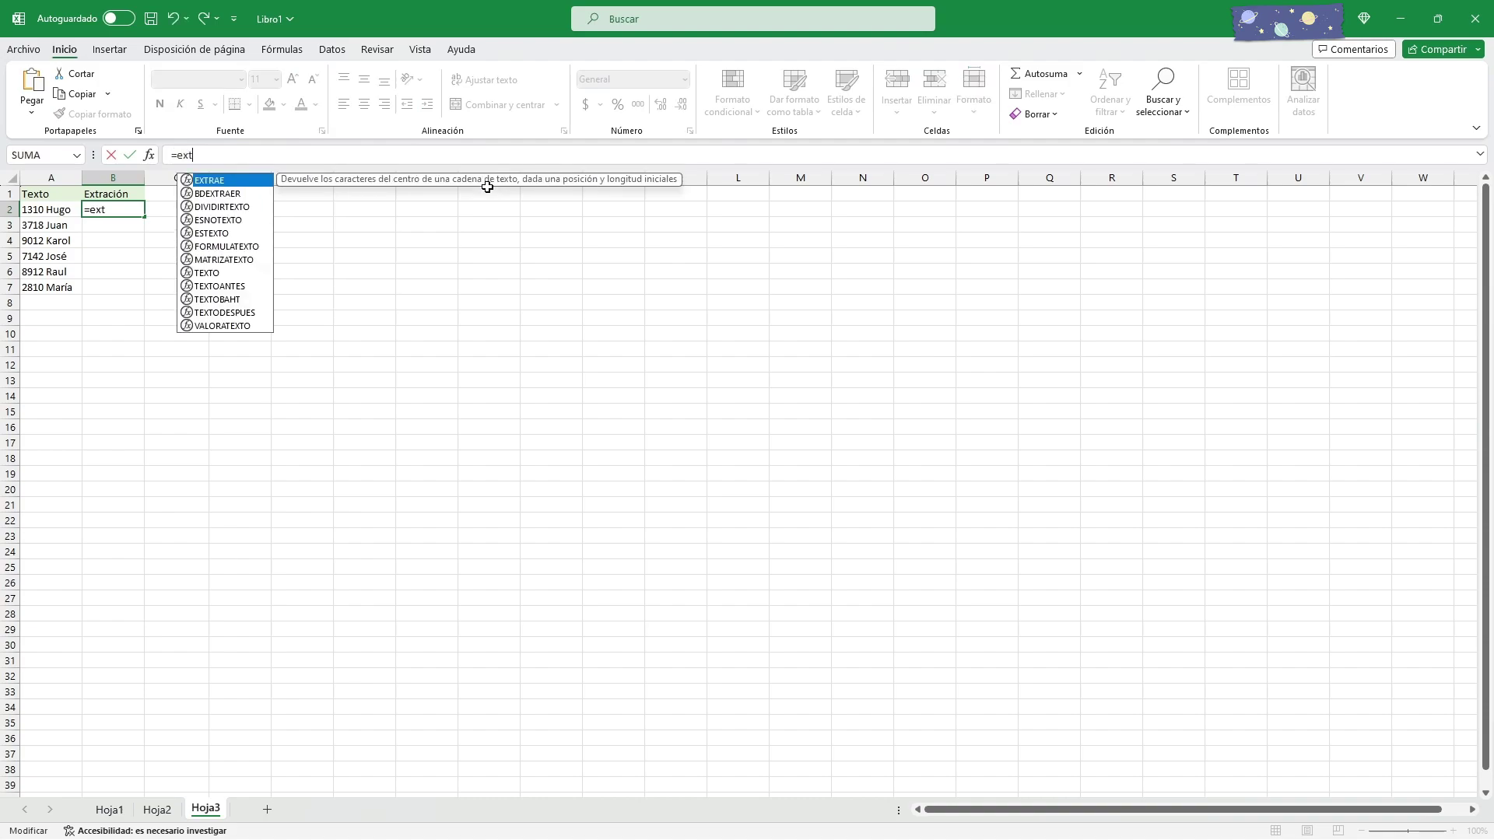
{"action": "type", "text": "r"}
{"action": "key", "text": "Return"}
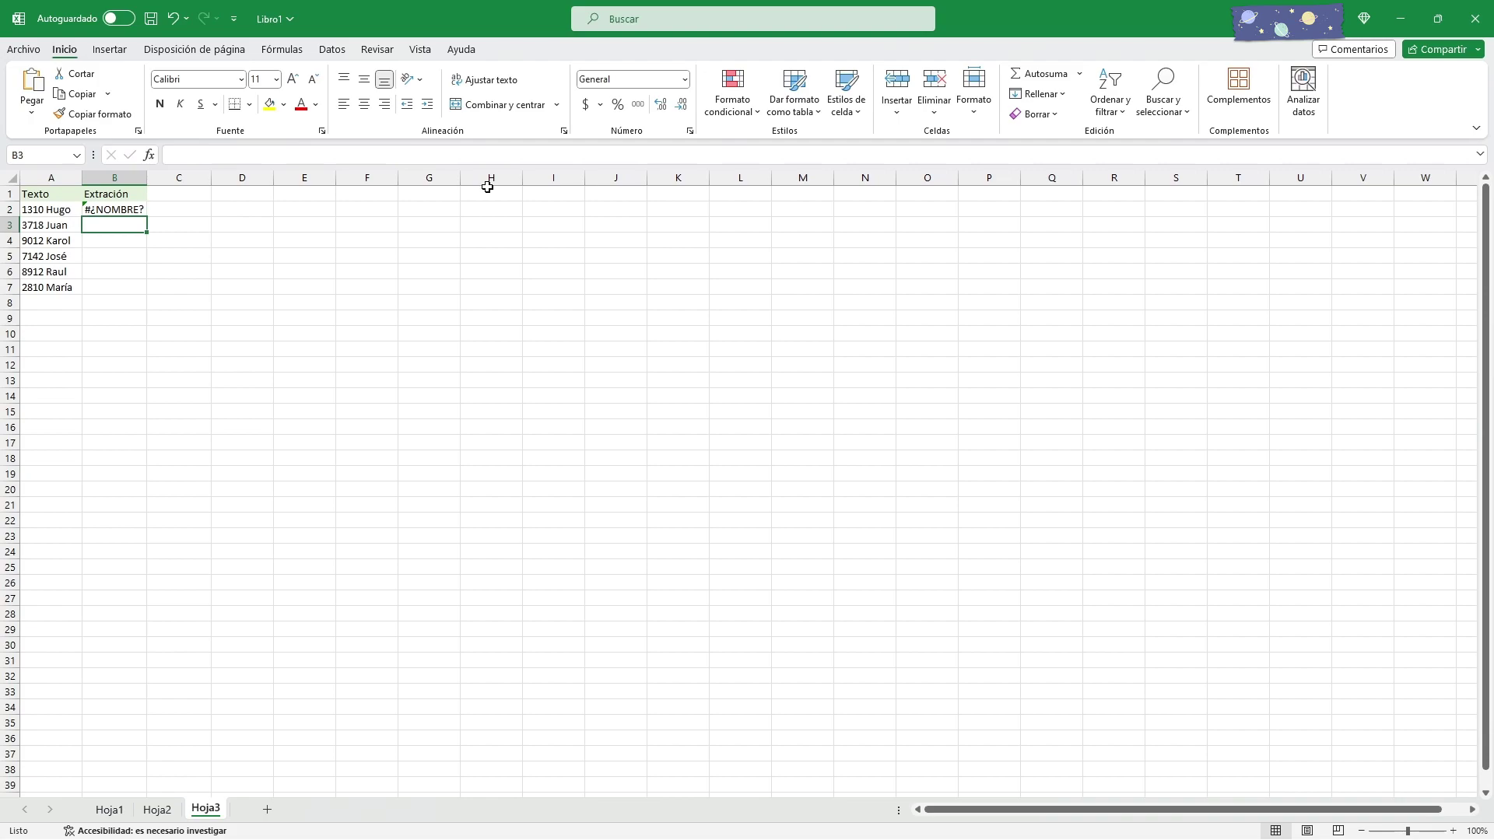
- Build =EXTRAE(A2, 1, 4) in B2 so it returns 1310
{"action": "left_click", "coordinate": [124, 210]}
{"action": "left_click", "coordinate": [213, 153]}
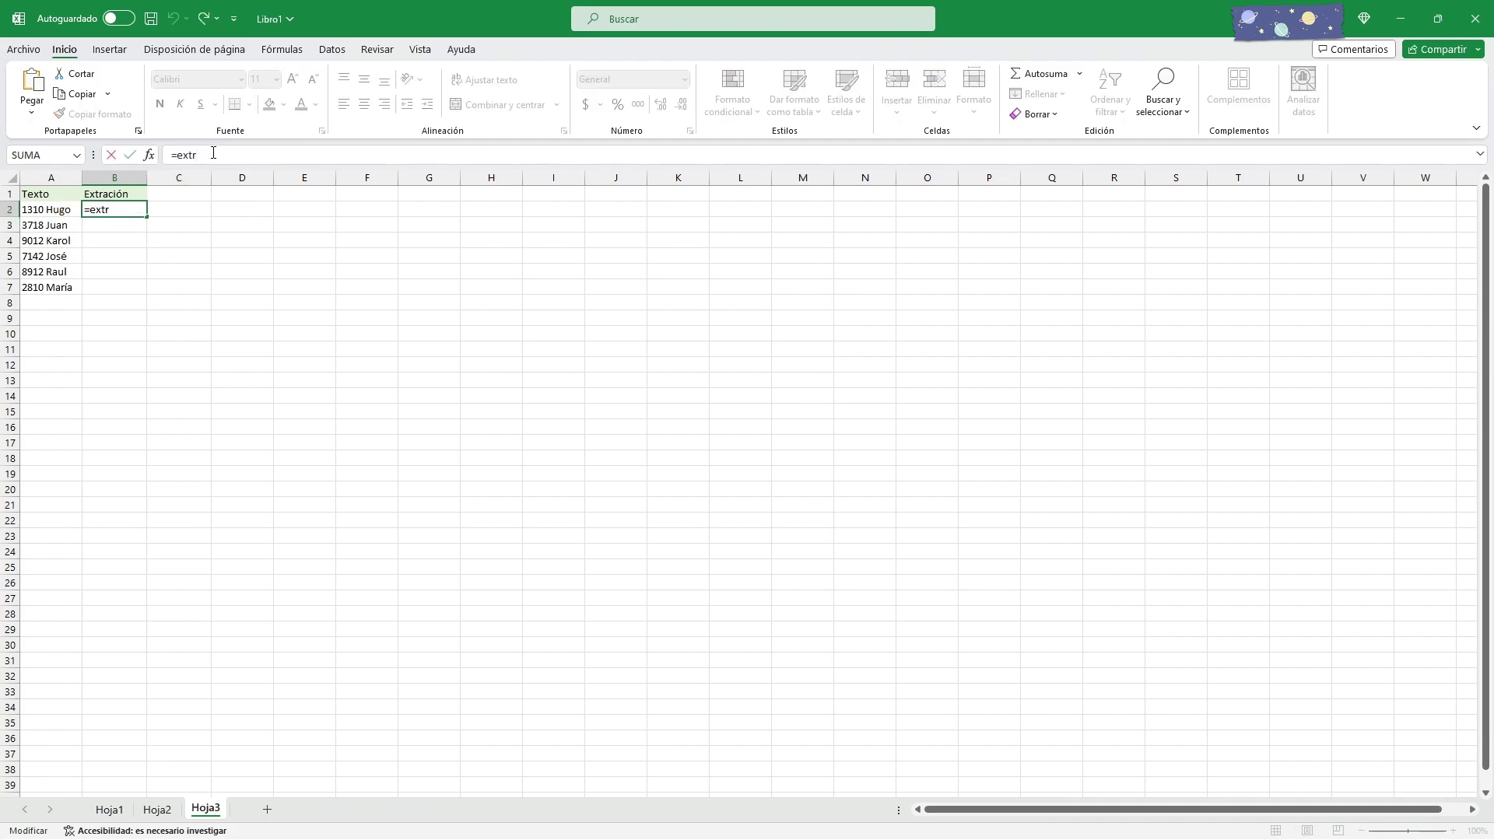
{"action": "type", "text": "a"}
{"action": "key", "text": "Tab"}
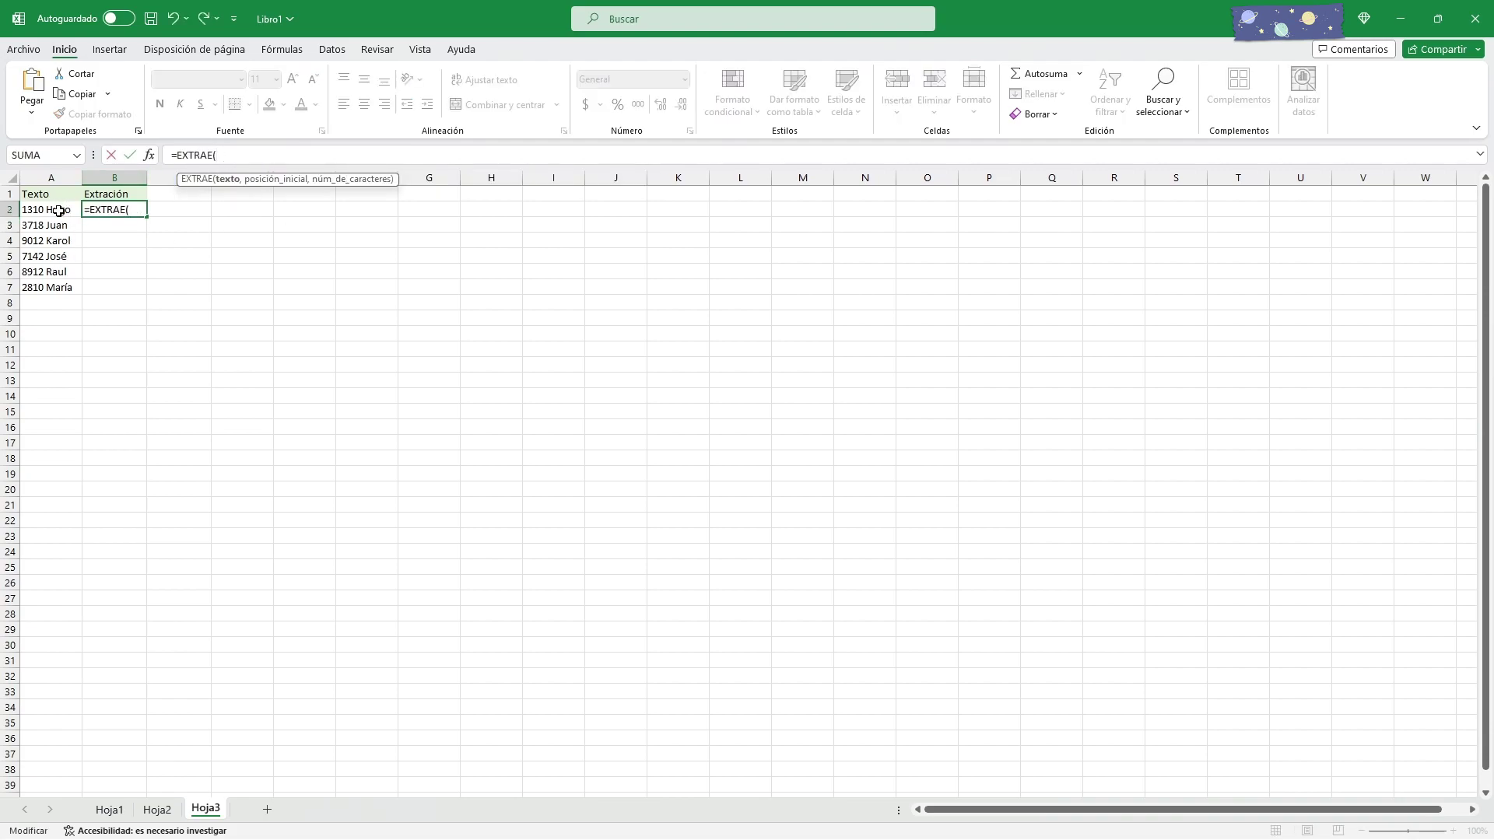
{"action": "left_click", "coordinate": [58, 209]}
{"action": "type", "text": ","}
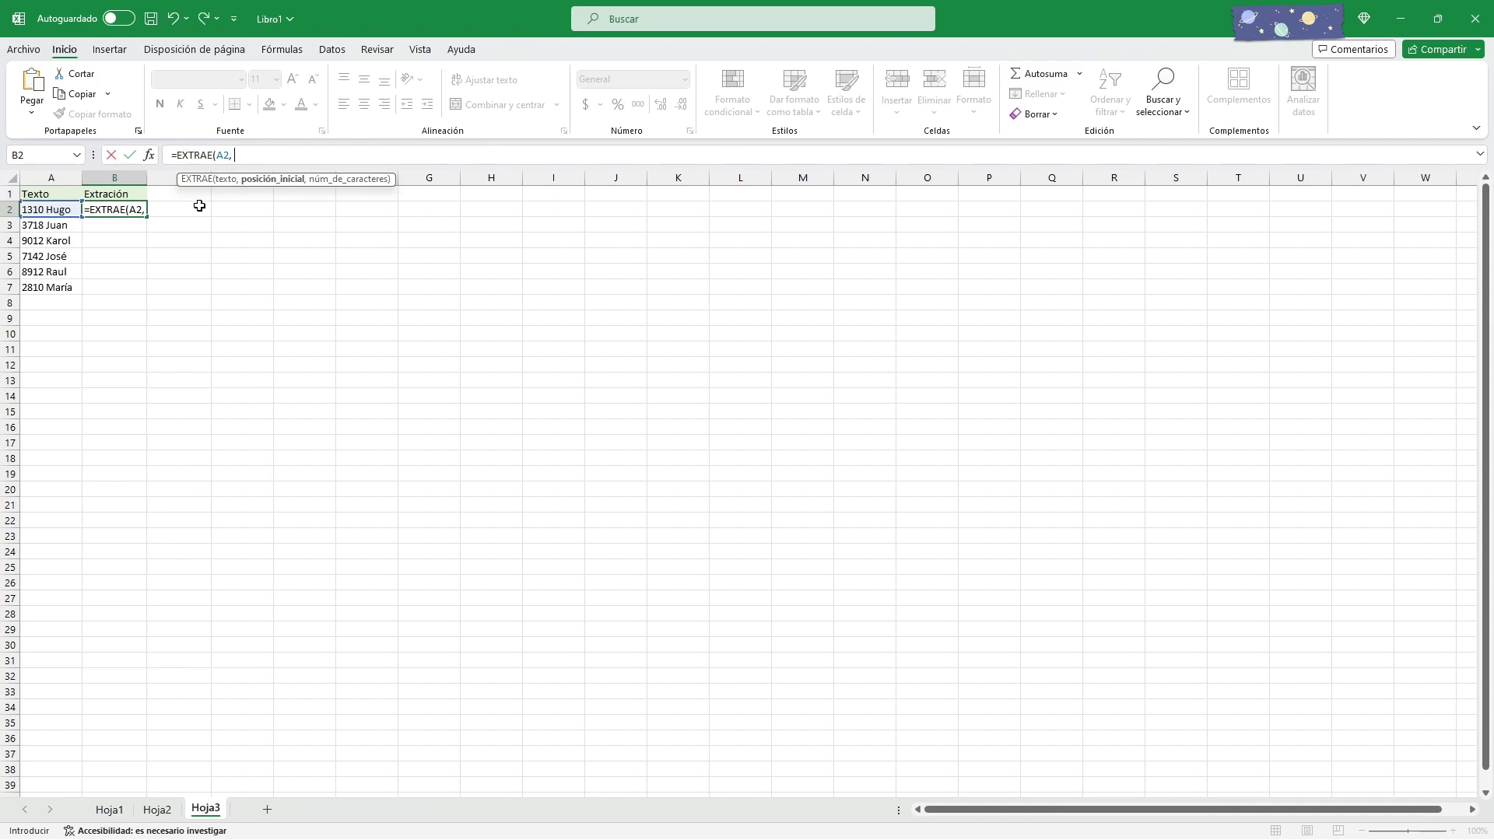
{"action": "type", "text": "1"}
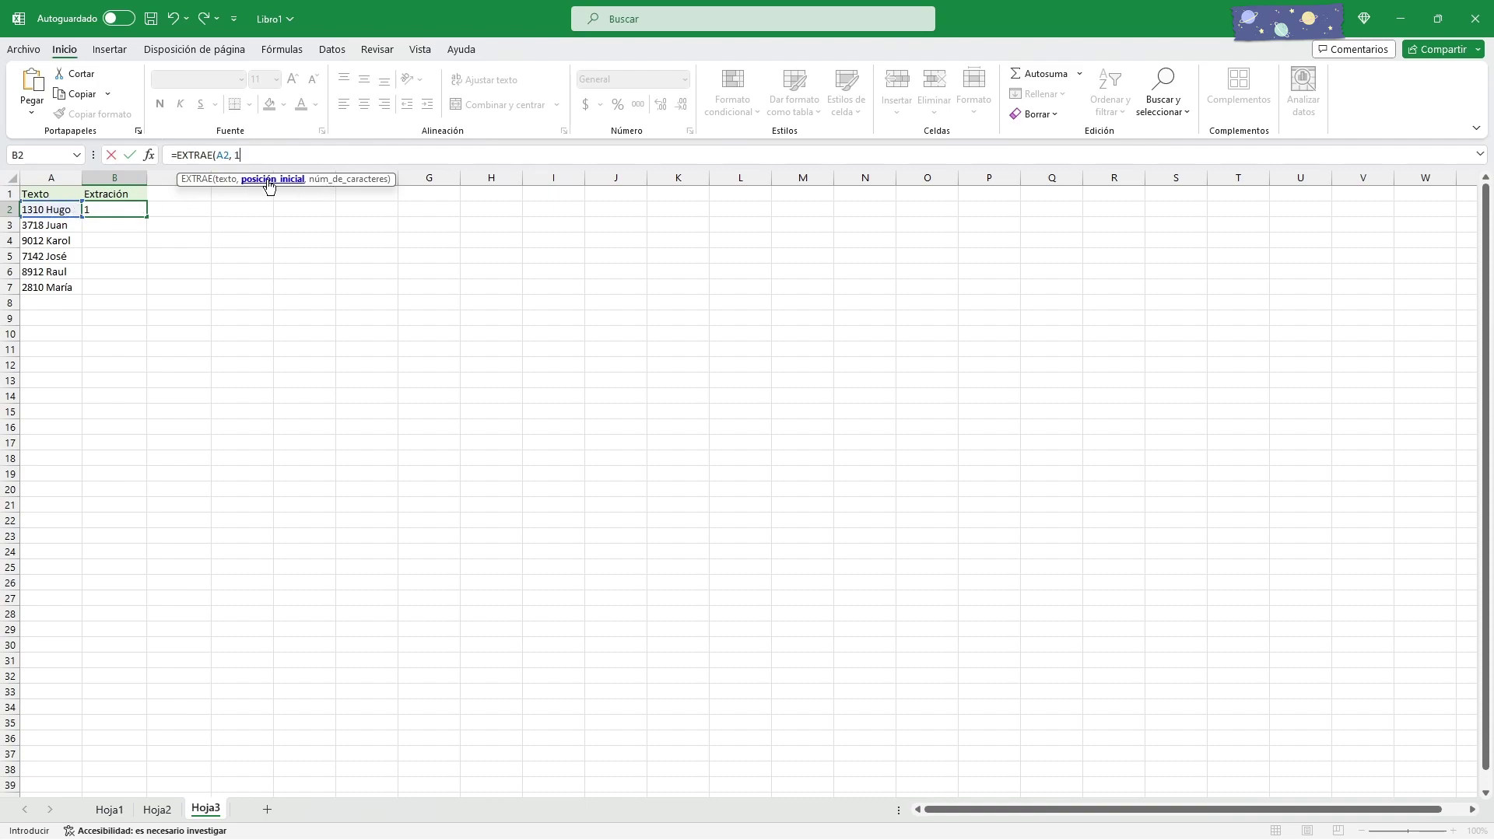
{"action": "type", "text": ", 4"}
{"action": "type", "text": ")"}
{"action": "key", "text": "Return"}
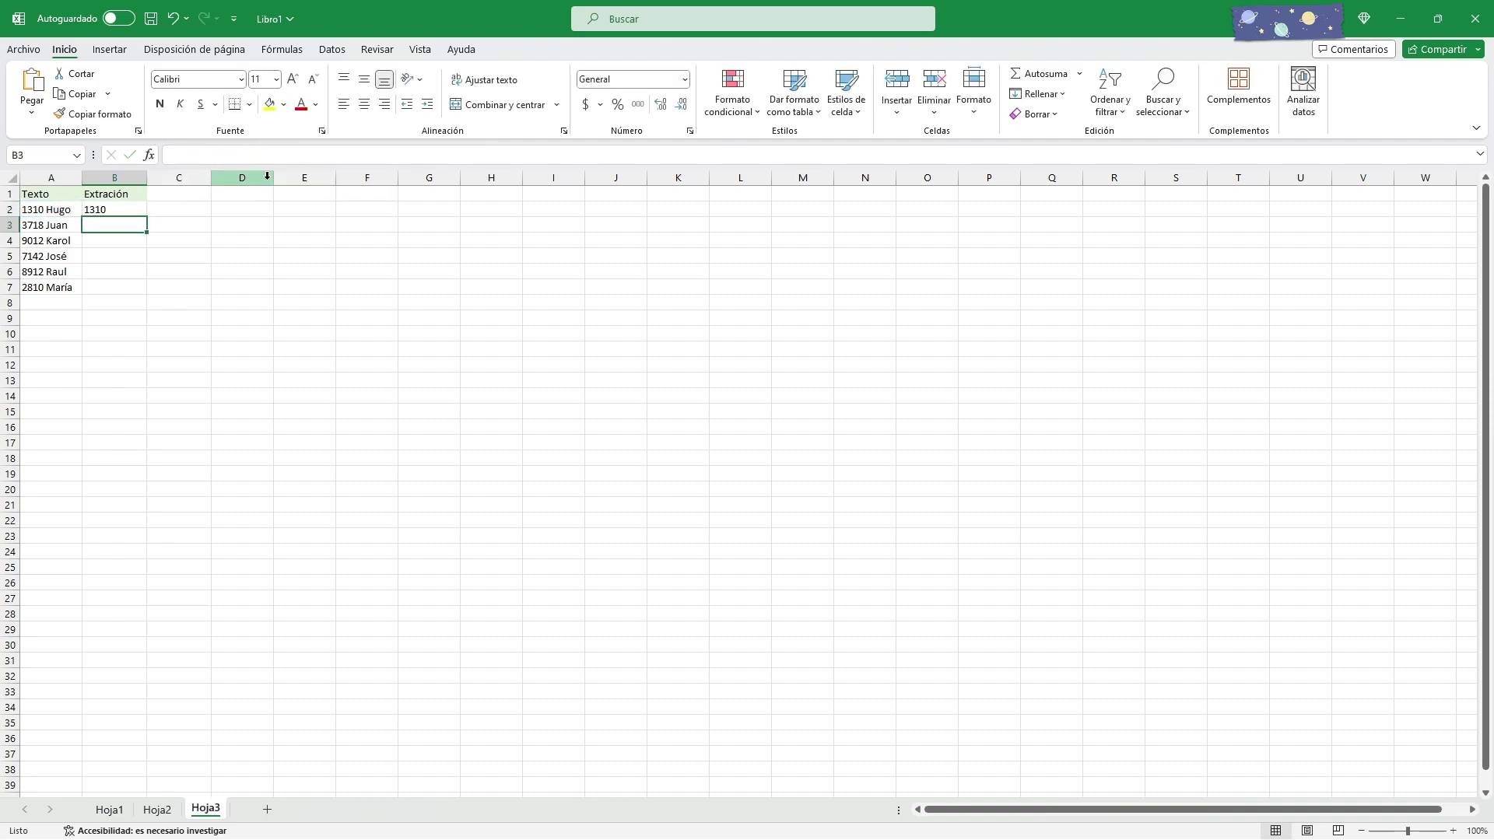
{"action": "left_click", "coordinate": [109, 209]}
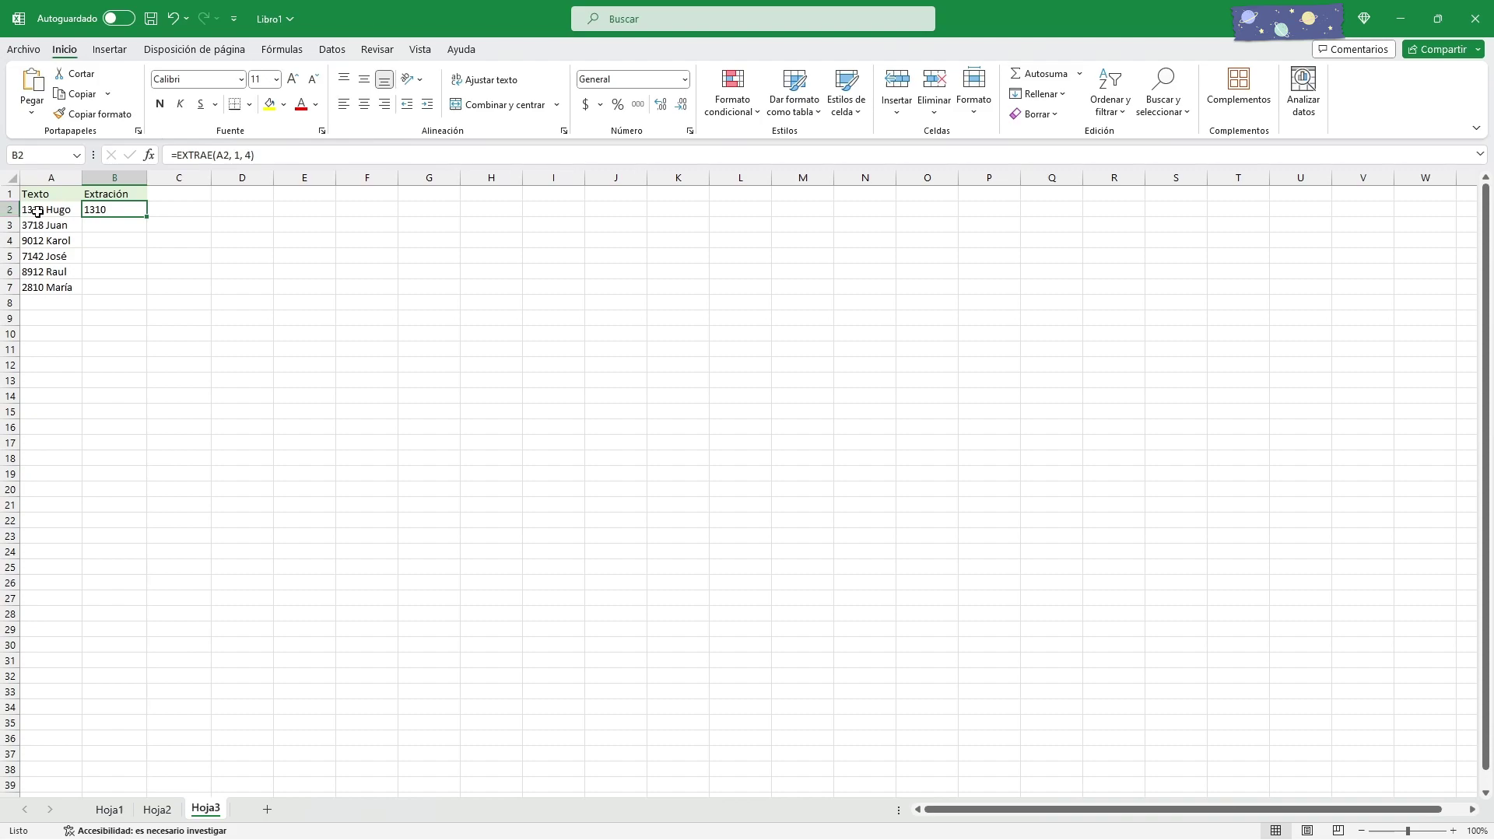
{"action": "left_click", "coordinate": [239, 155]}
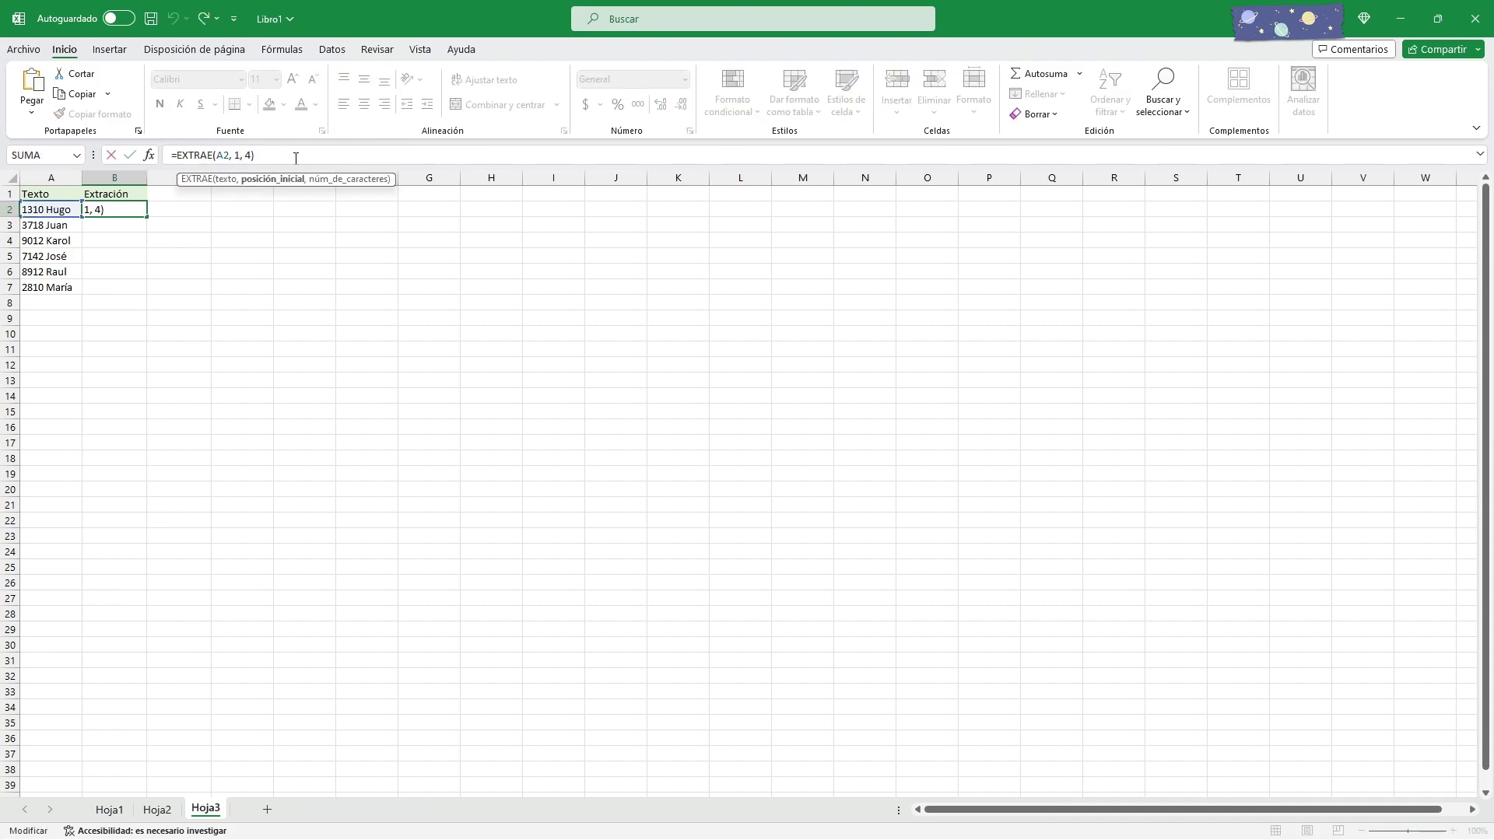
- Change B2's formula to =EXTRAE(A2, 6, 7) to extract the name
{"action": "key", "text": "BackSpace"}
{"action": "type", "text": "6"}
{"action": "left_click", "coordinate": [265, 151]}
{"action": "key", "text": "Return"}
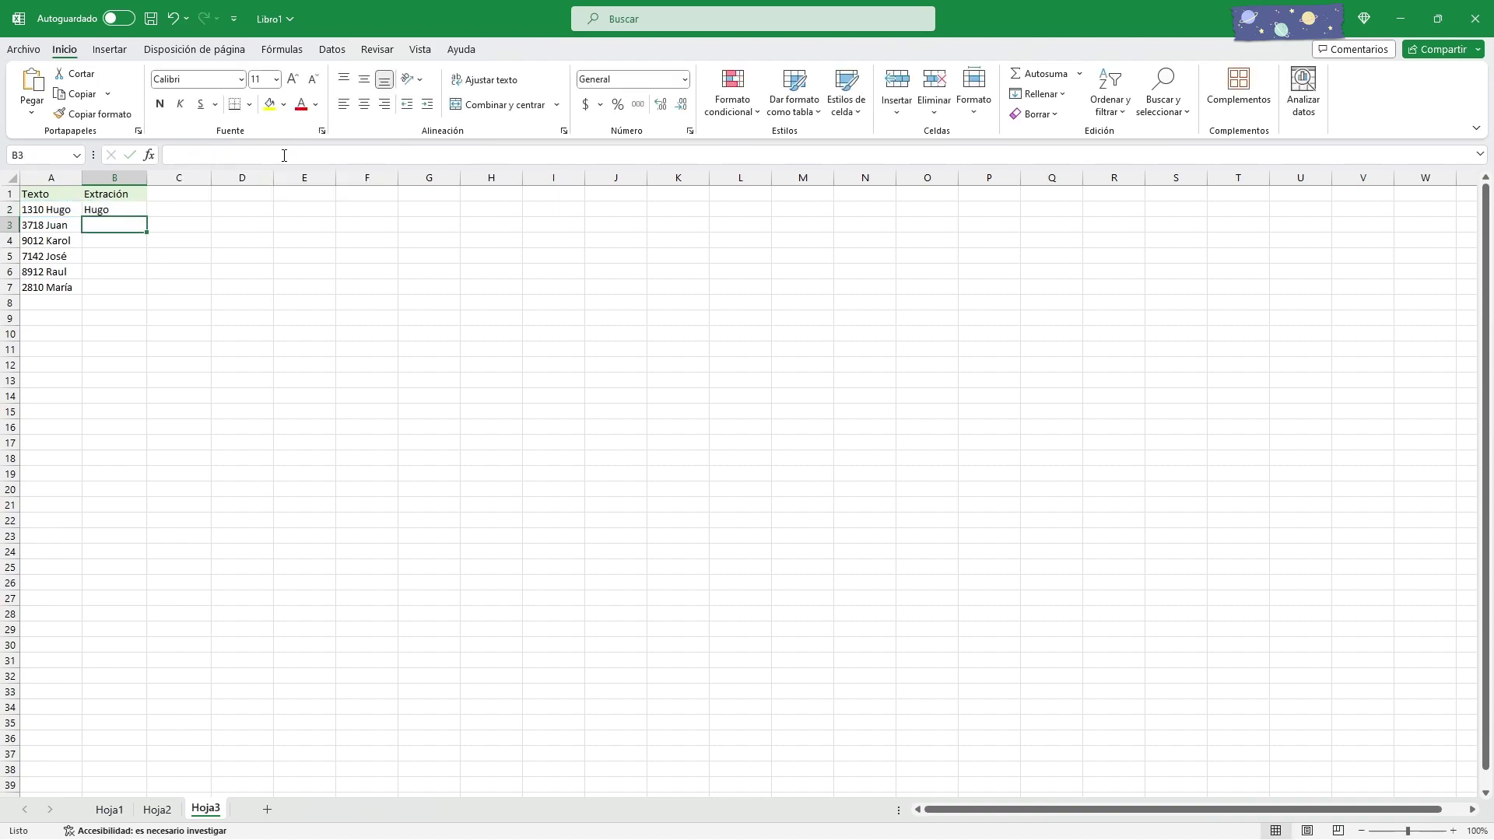
- Fill the EXTRAE formula from B2 down to B7
{"action": "left_click", "coordinate": [125, 212]}
{"action": "left_click_drag", "start_coordinate": [146, 217], "coordinate": [139, 300]}
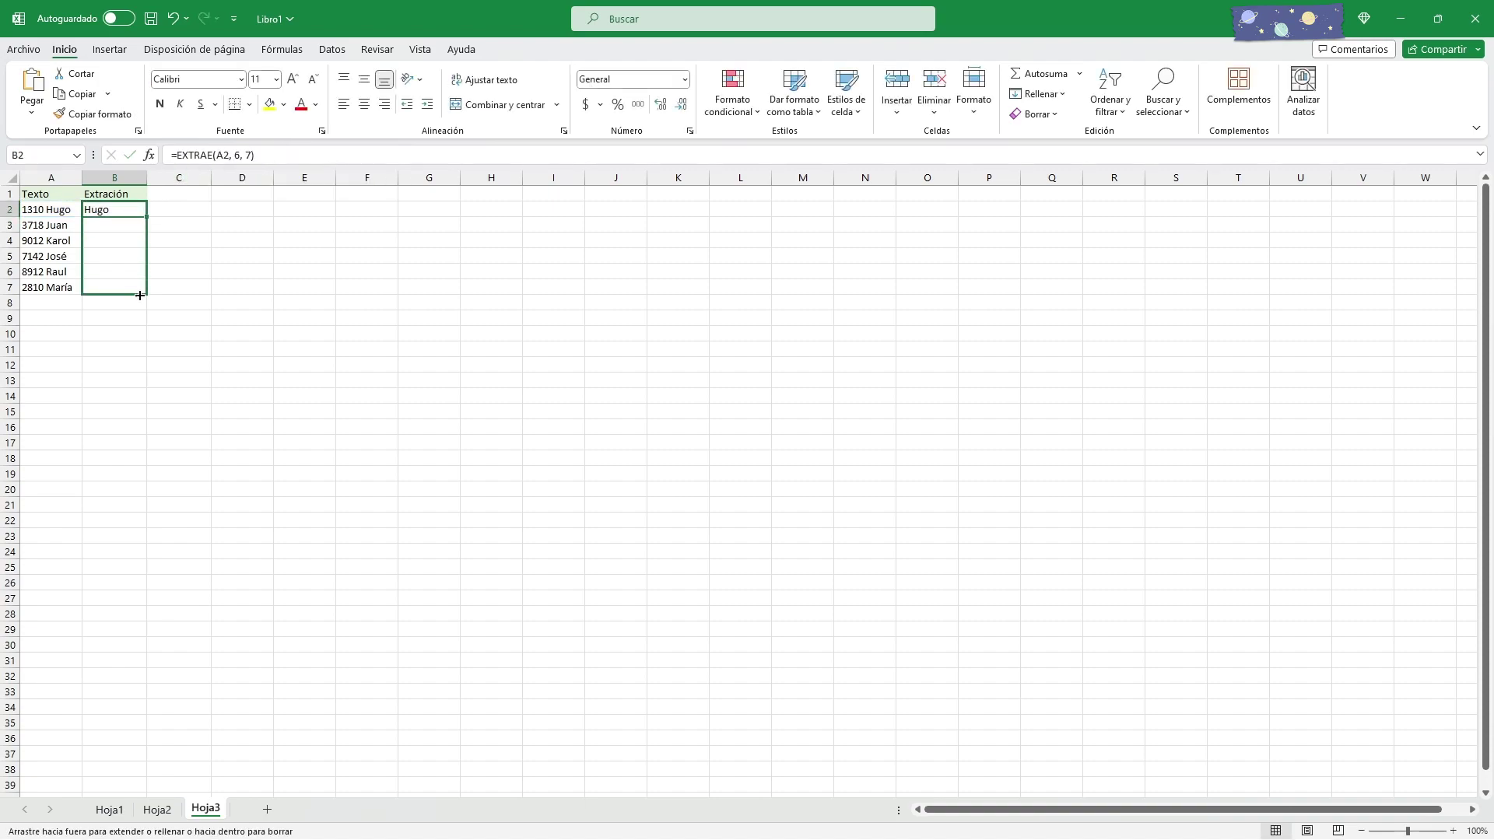
{"action": "left_click", "coordinate": [99, 317]}
{"action": "left_click", "coordinate": [119, 210]}
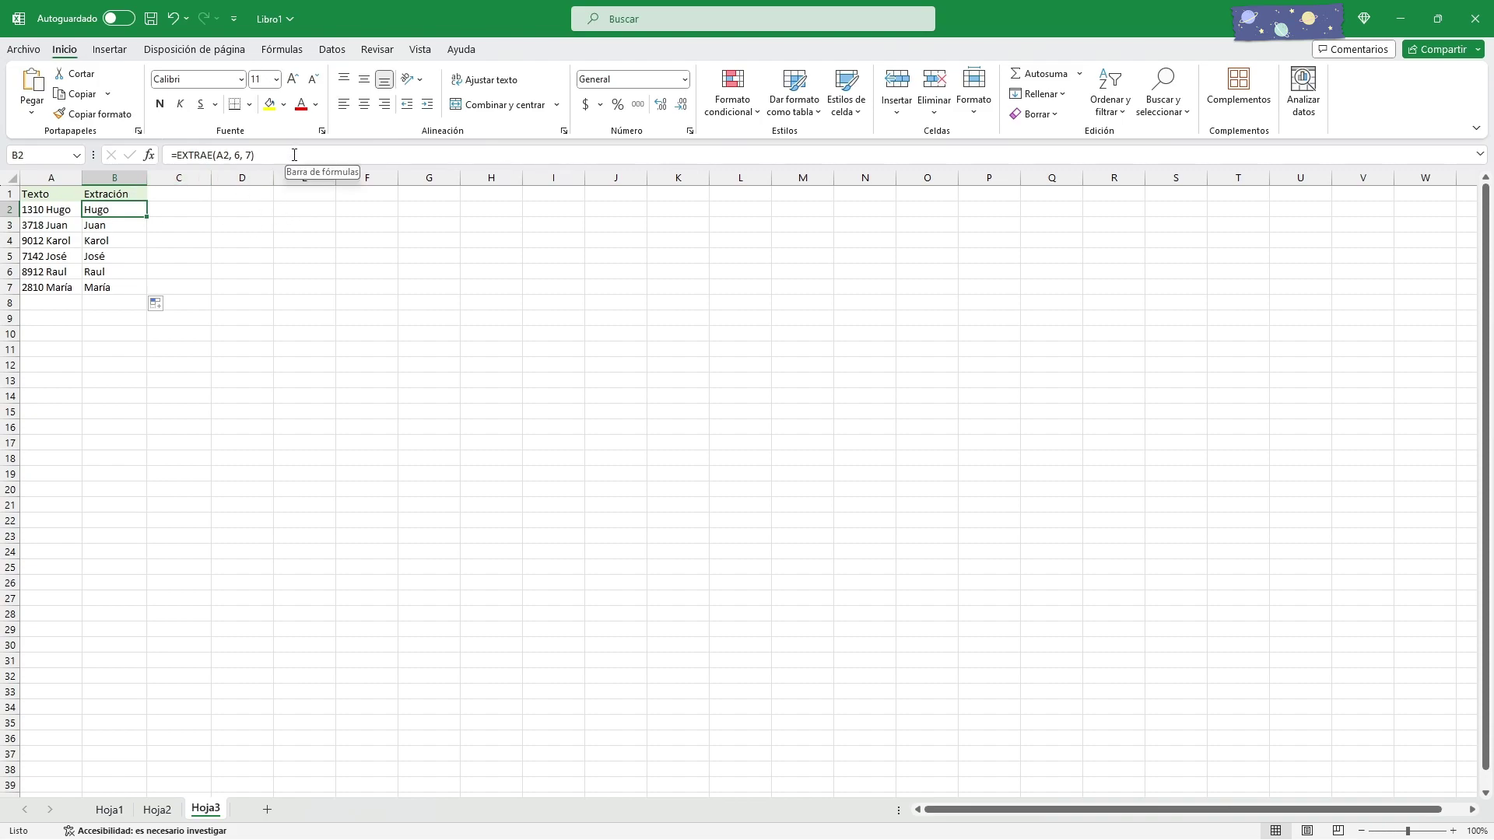
- Delete B2's EXTRAE formula and start an IZQUIERDA formula in its place
{"action": "left_click_drag", "start_coordinate": [292, 155], "coordinate": [148, 155]}
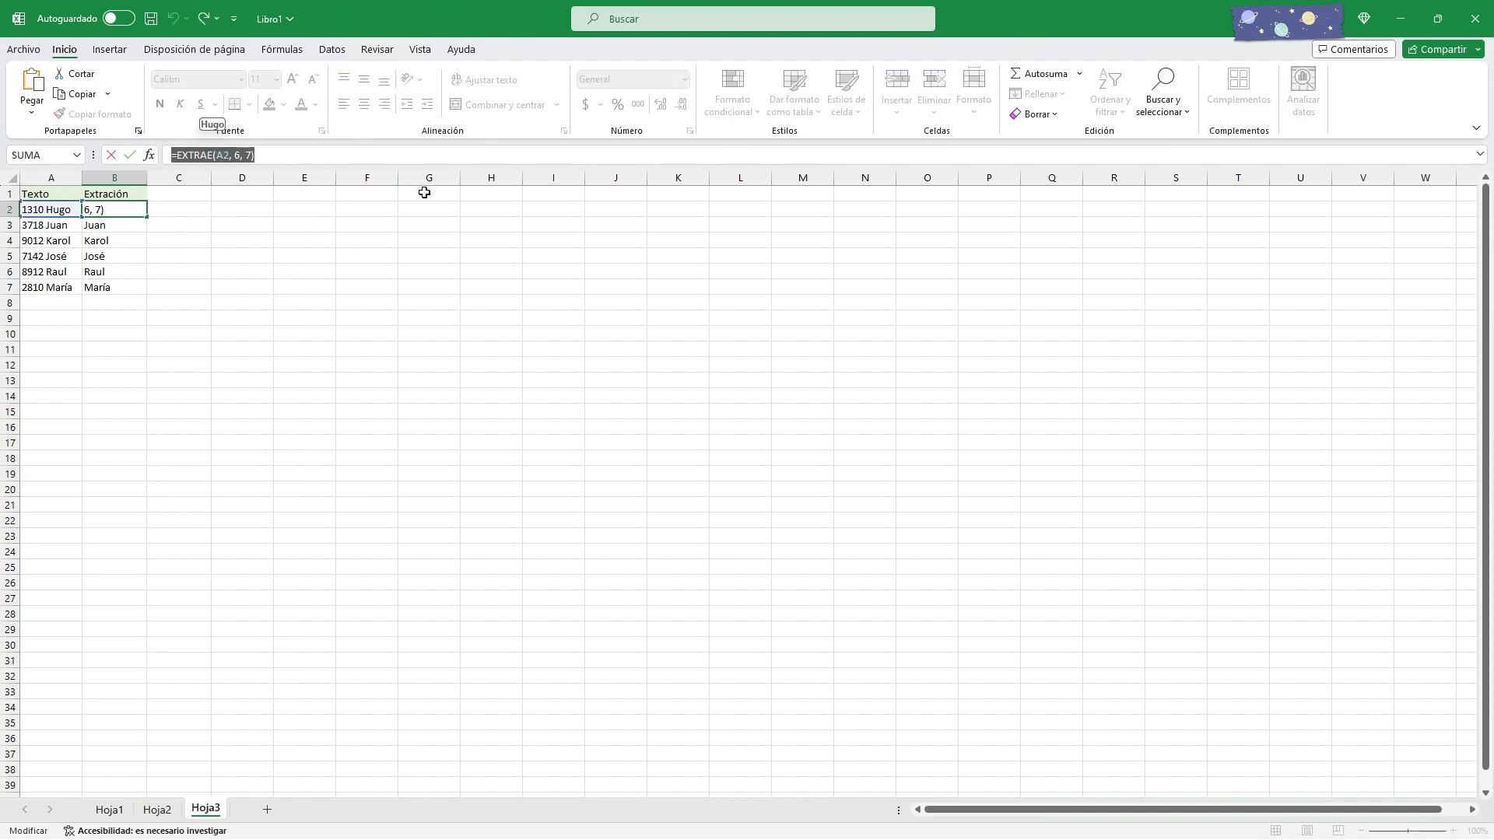
{"action": "key", "text": "BackSpace"}
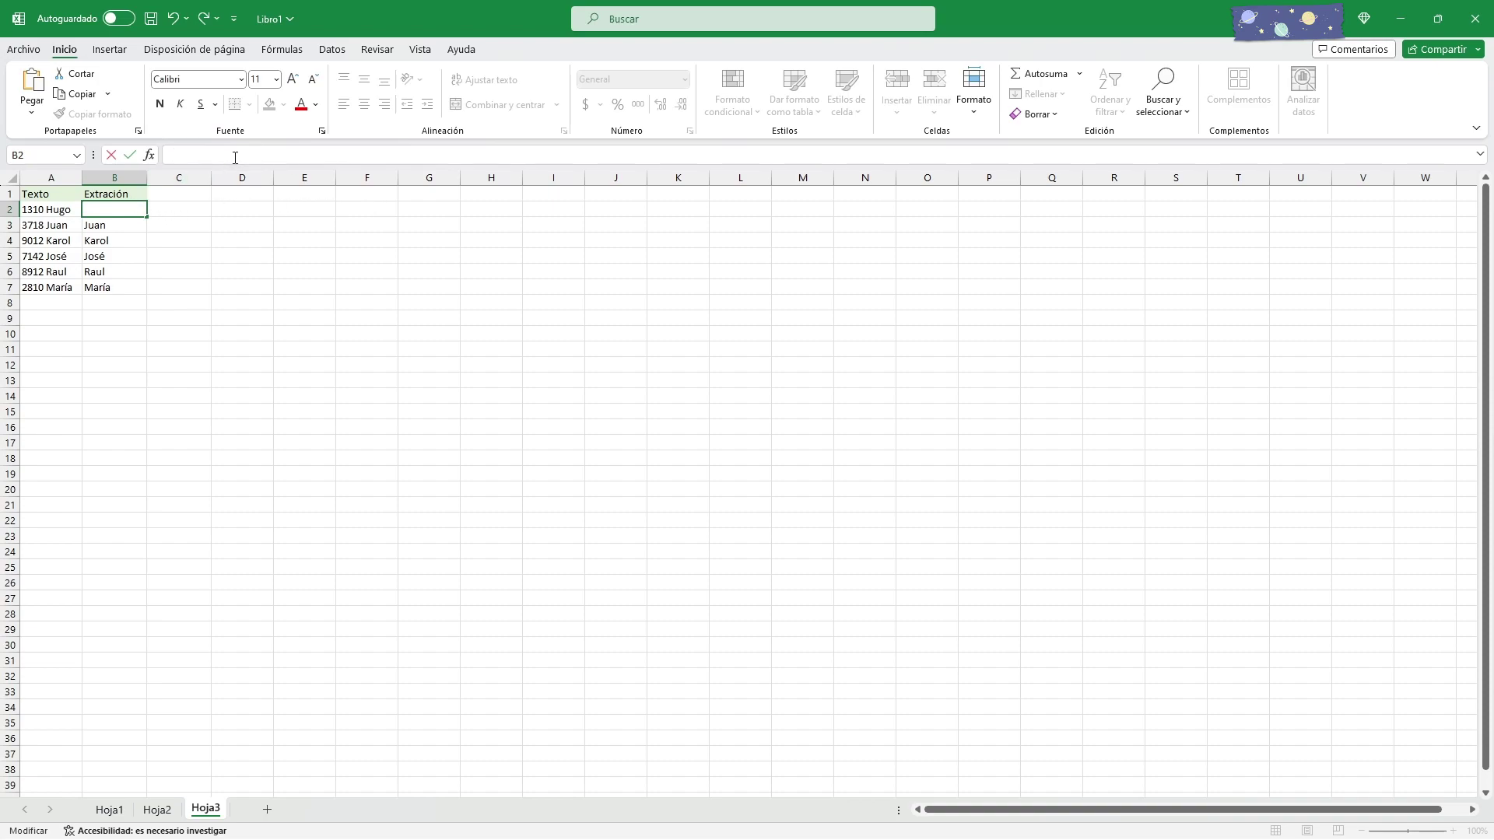
{"action": "type", "text": "=i"}
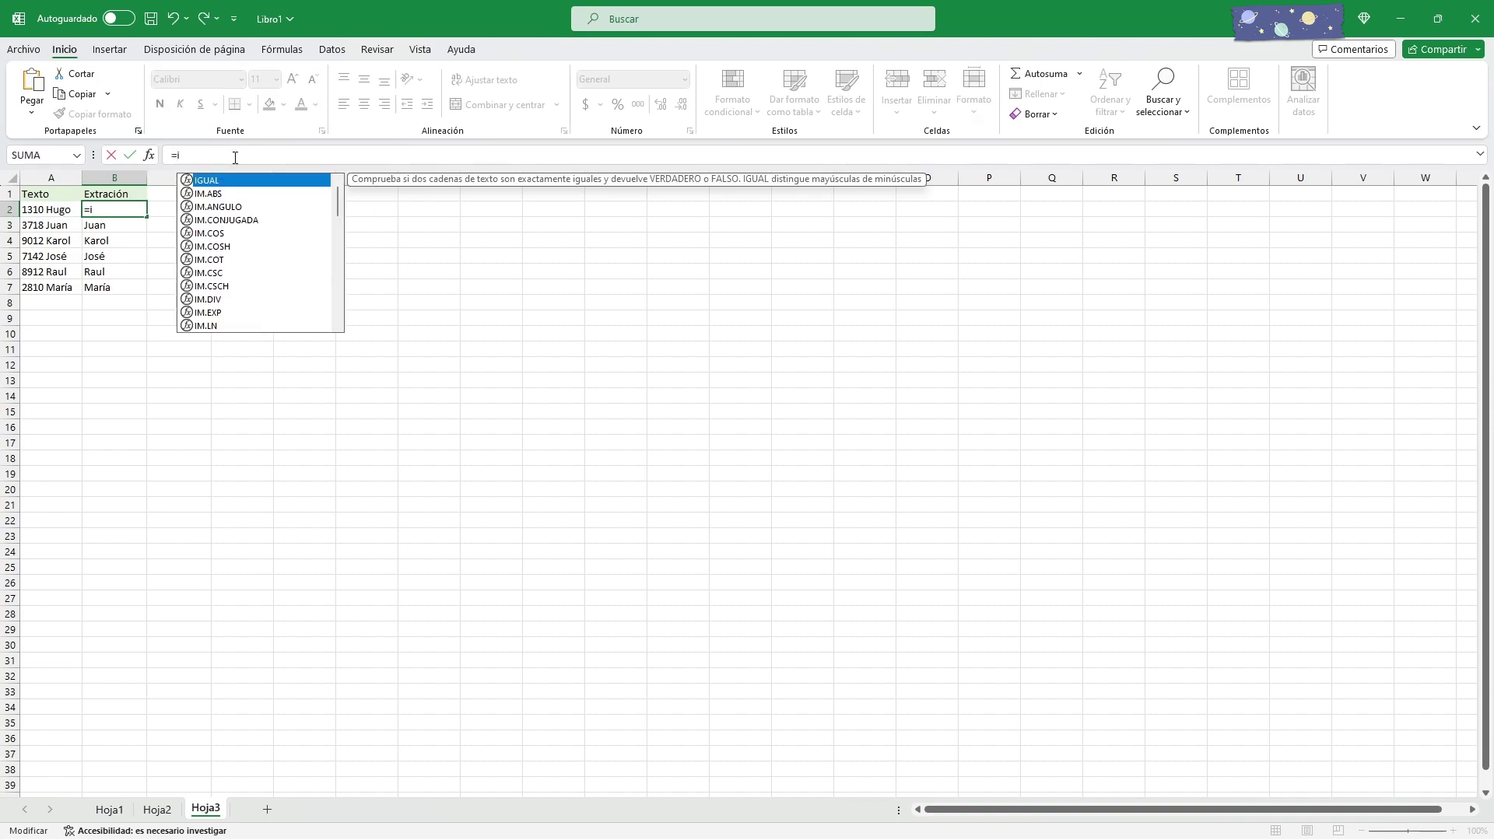
{"action": "type", "text": "z"}
{"action": "key", "text": "Return"}
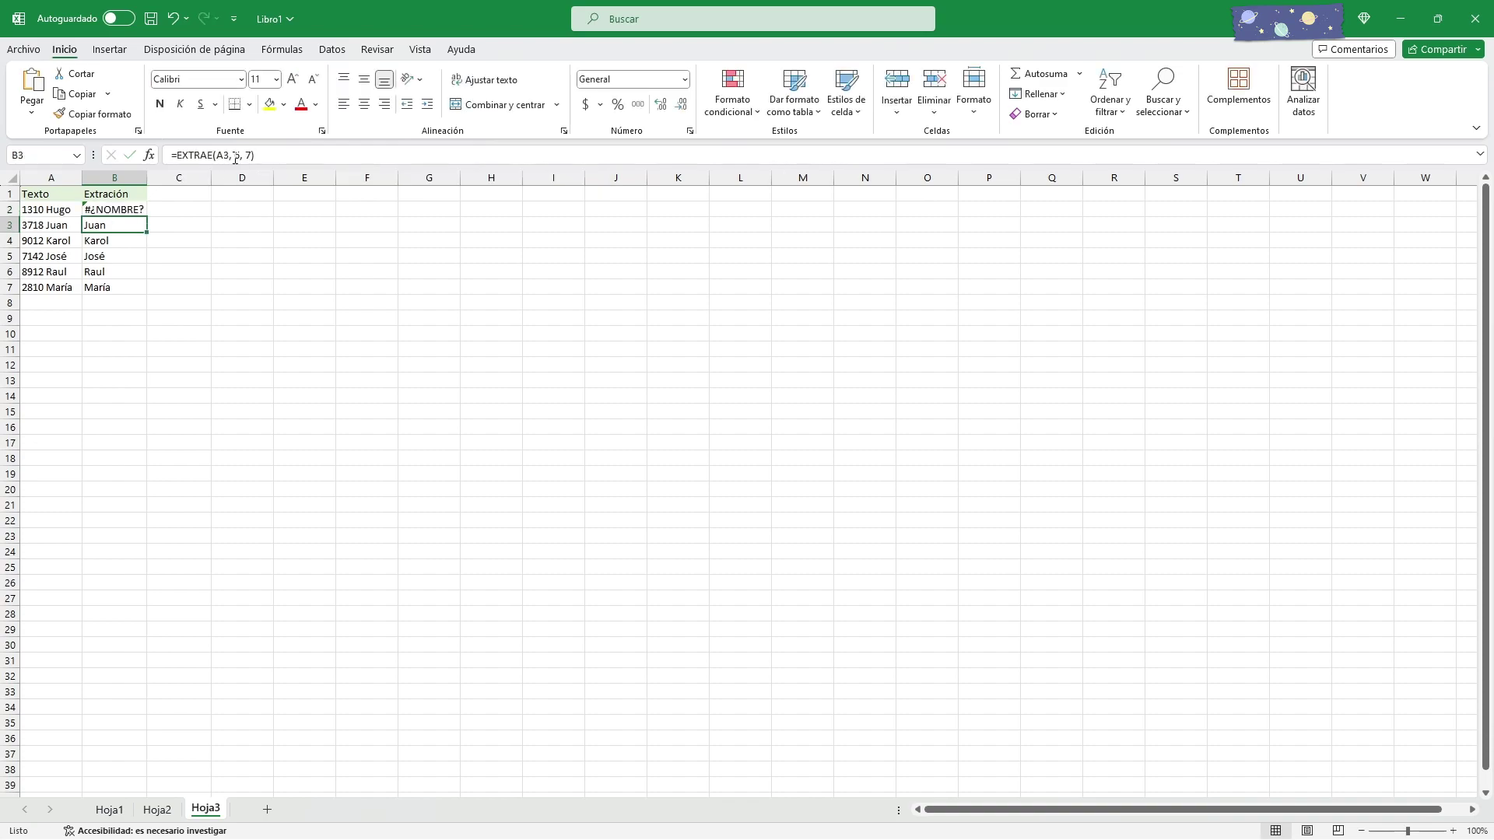
{"action": "key", "text": "Up"}
{"action": "left_click", "coordinate": [218, 157]}
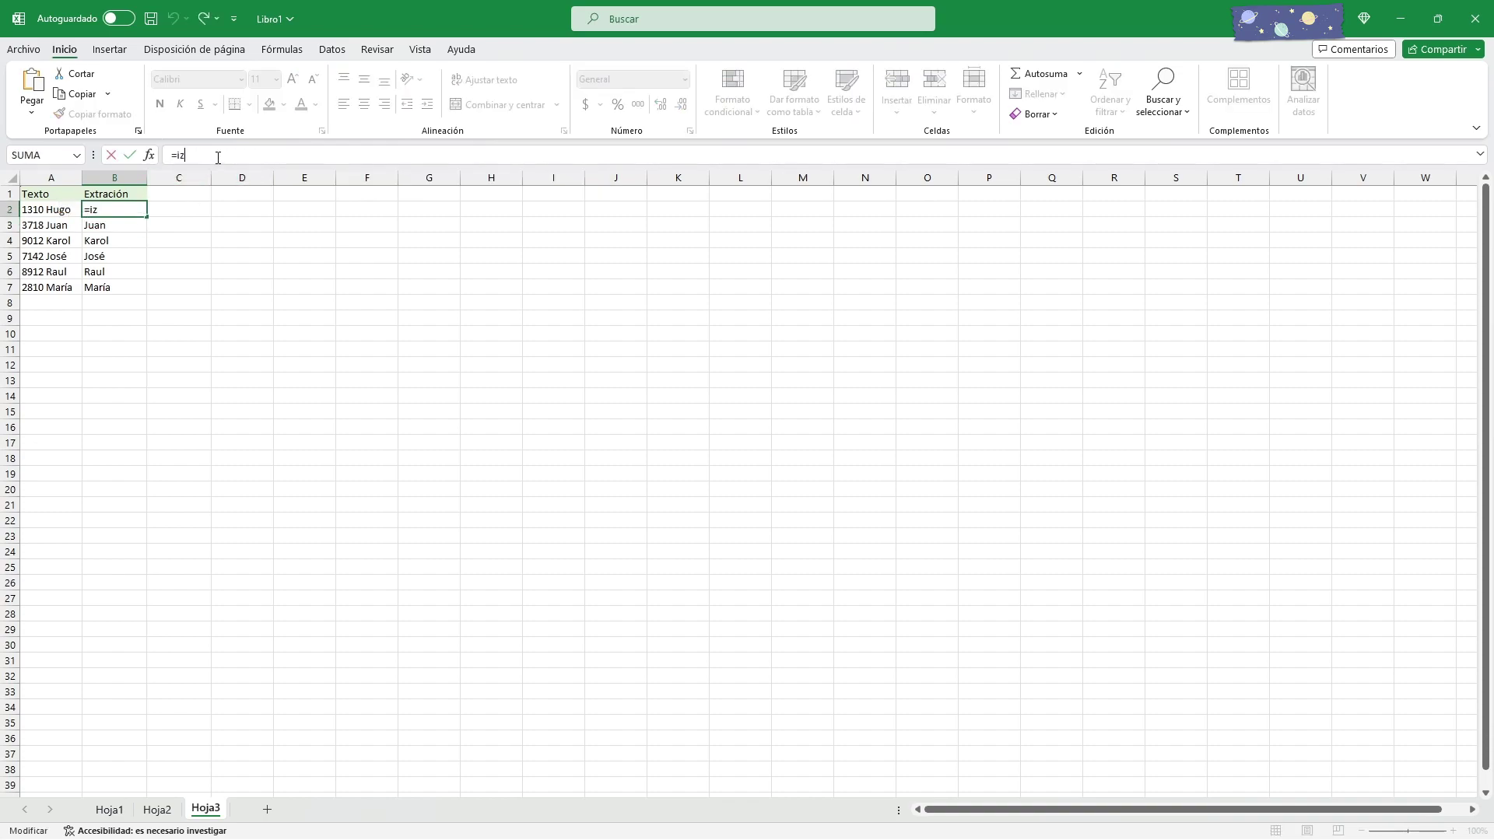
{"action": "key", "text": "Tab"}
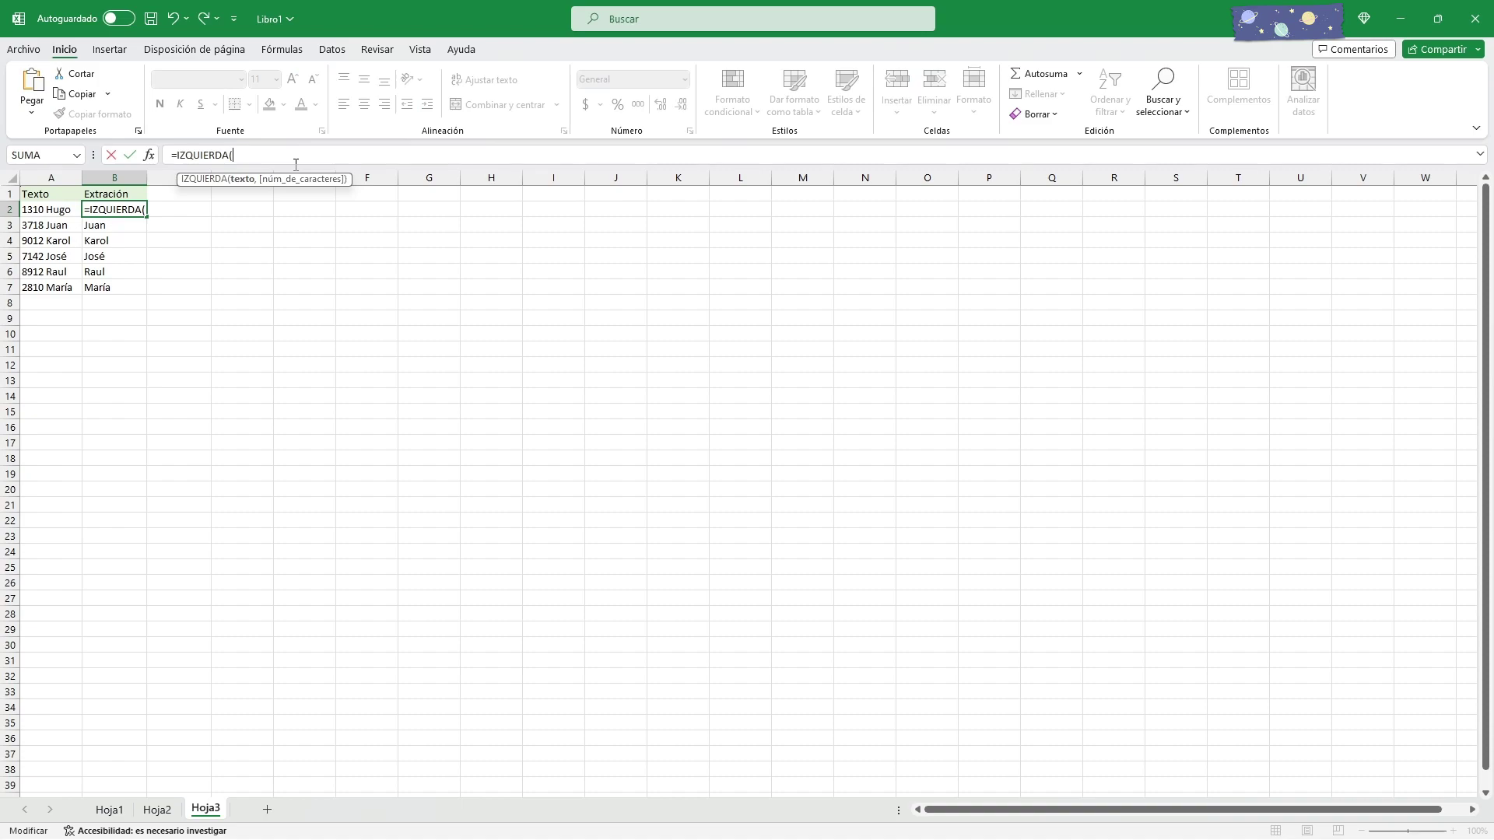
- Complete B2 as =IZQUIERDA(A2, HALLAR(" ", A2)), fixing the missing parenthesis
{"action": "left_click", "coordinate": [51, 211]}
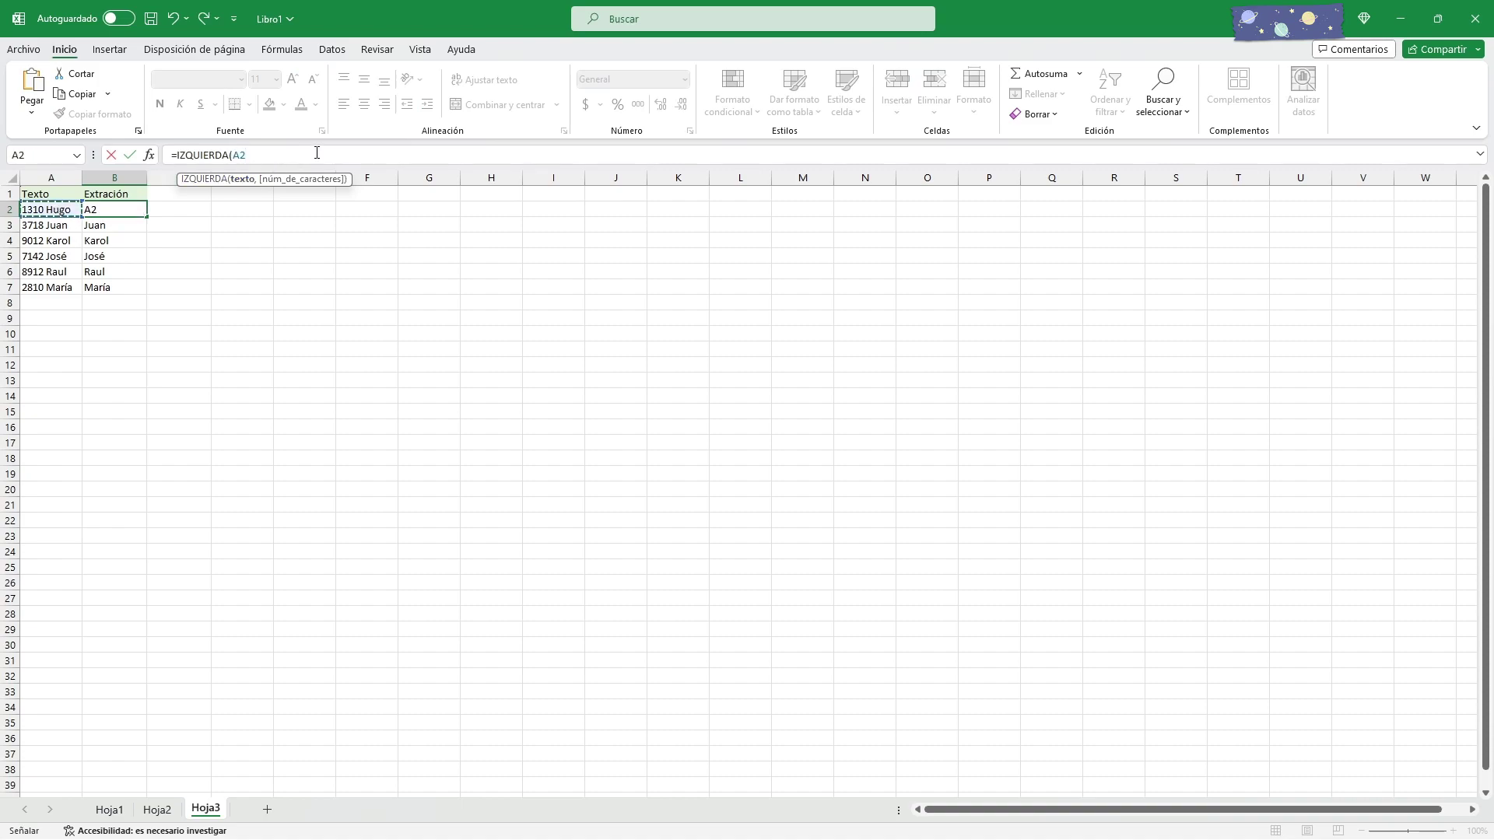
{"action": "type", "text": ", "}
{"action": "type", "text": "ha"}
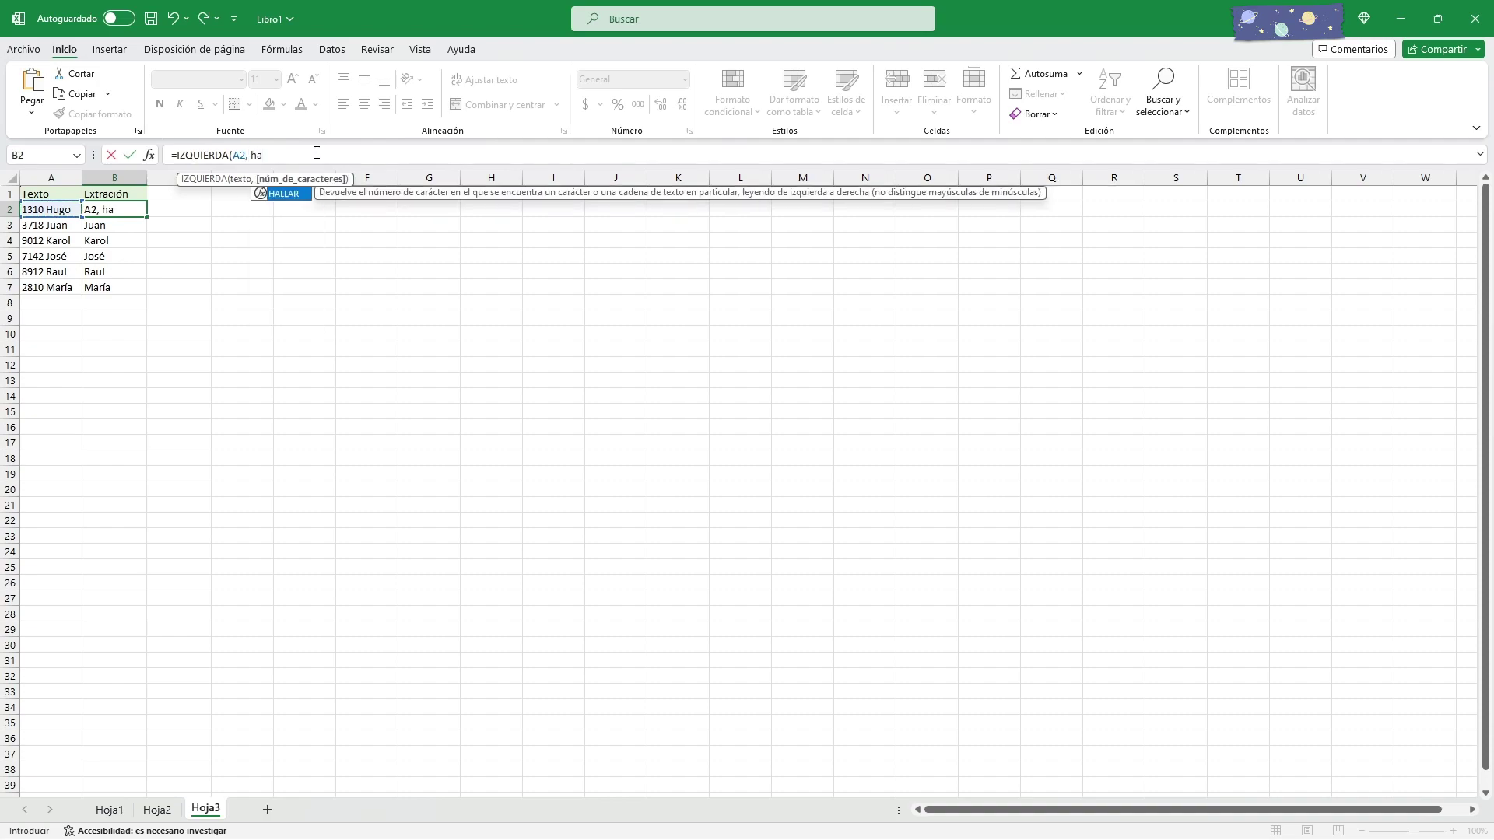
{"action": "key", "text": "Tab"}
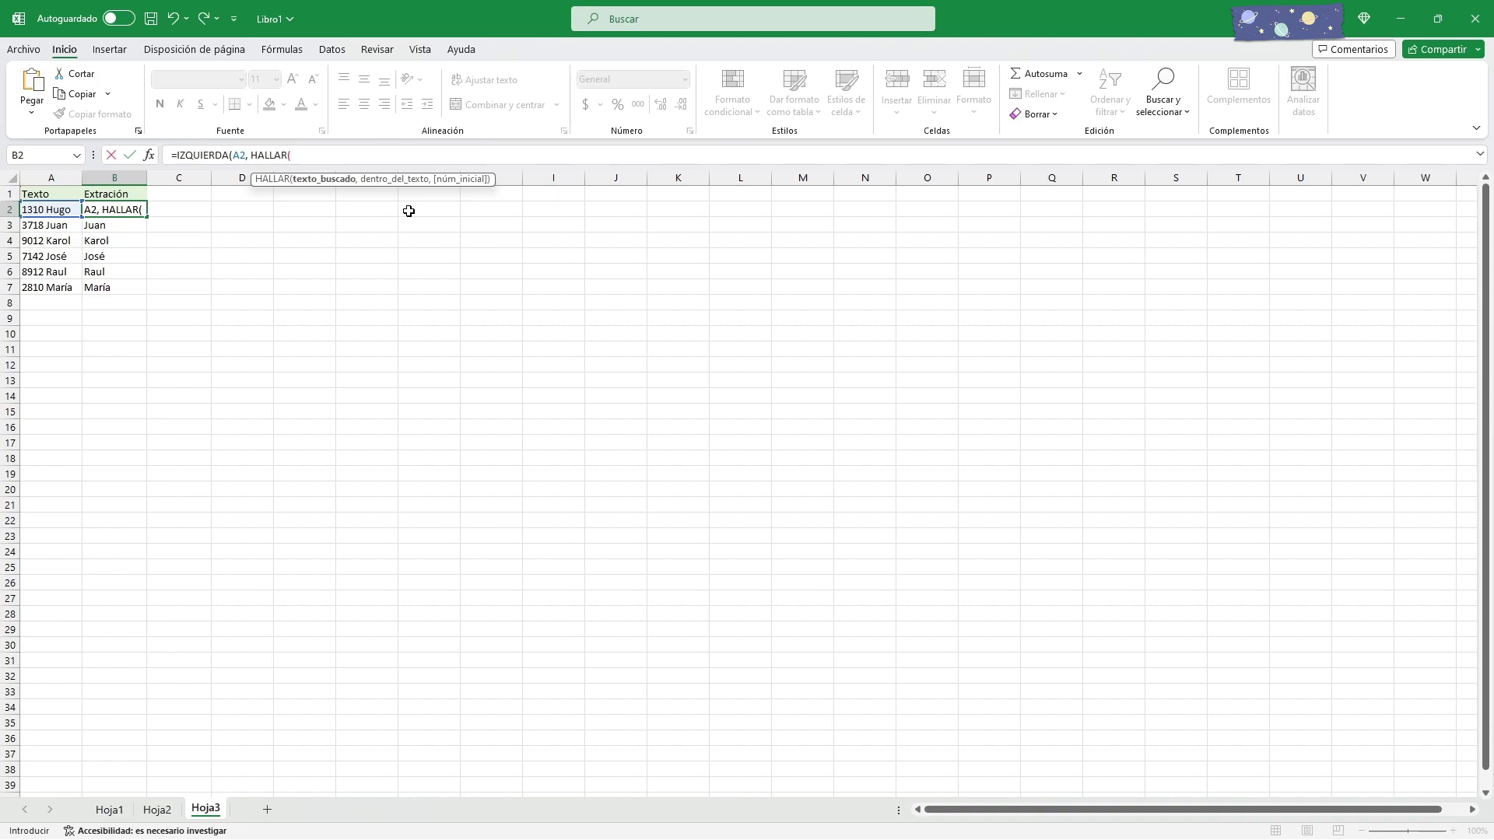
{"action": "type", "text": "\""}
{"action": "key", "text": "Return"}
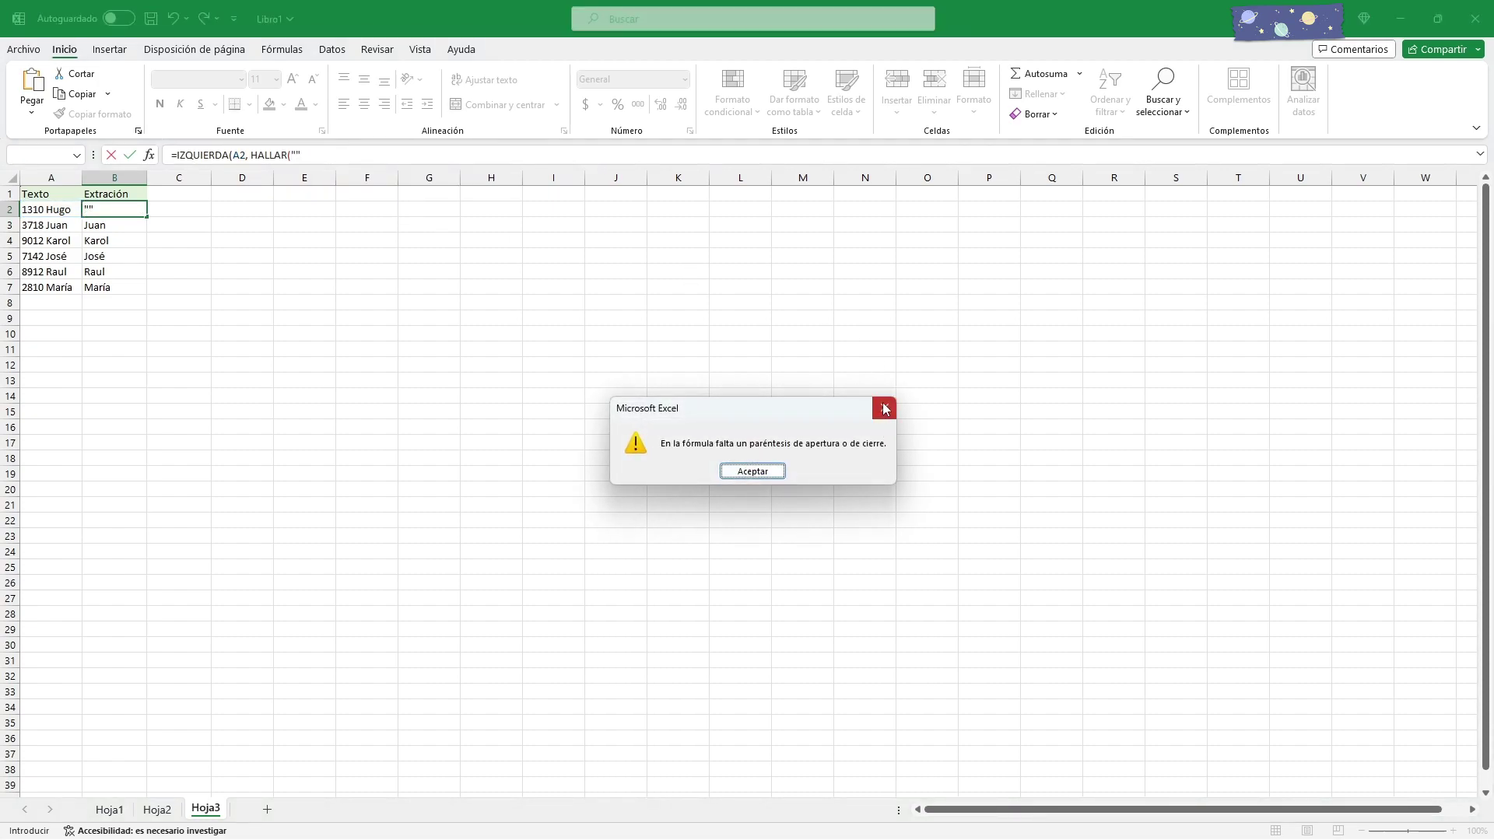
{"action": "left_click", "coordinate": [885, 409]}
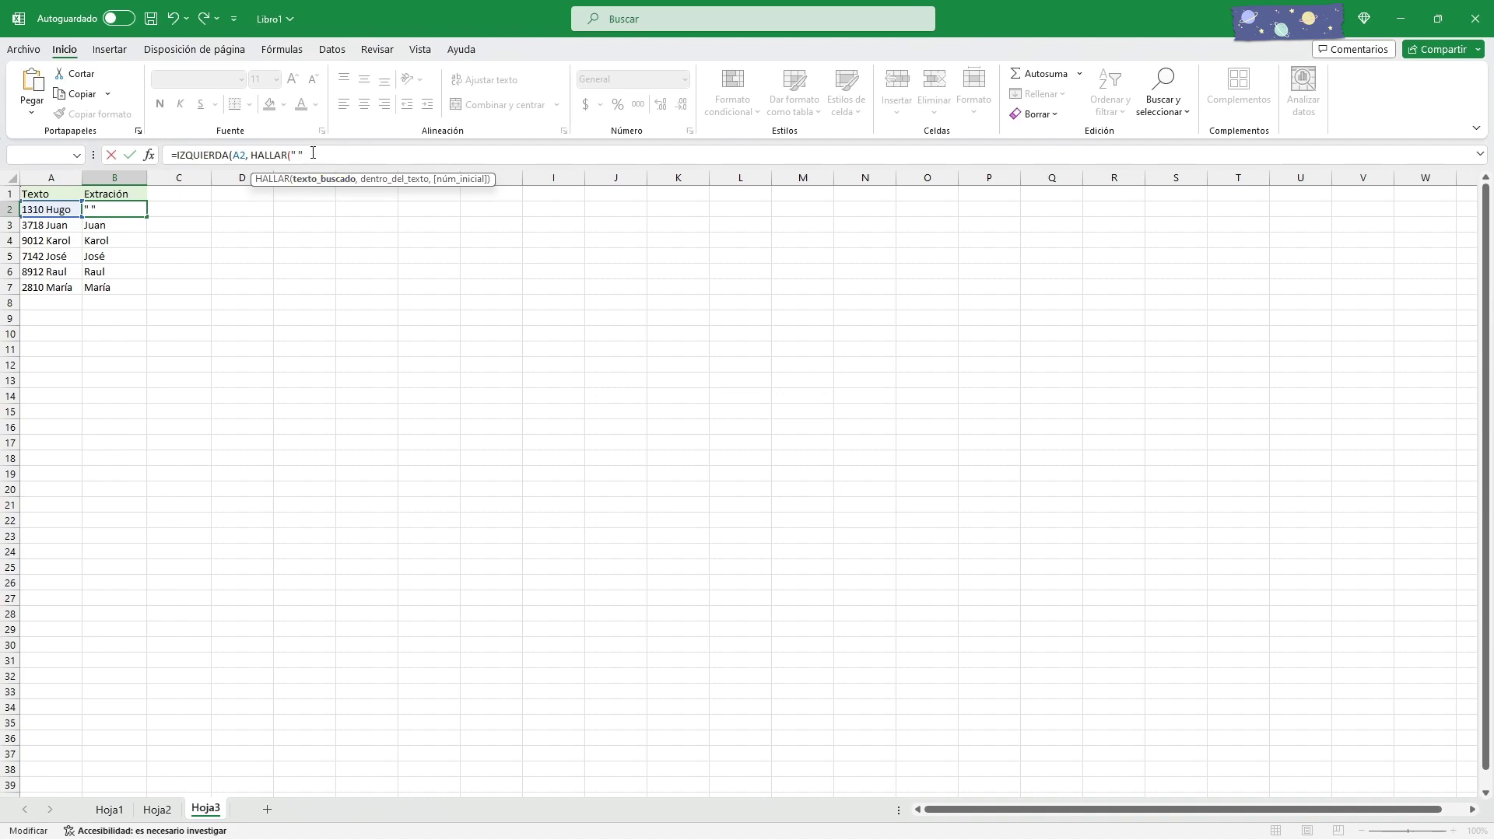
{"action": "type", "text": ", A2"}
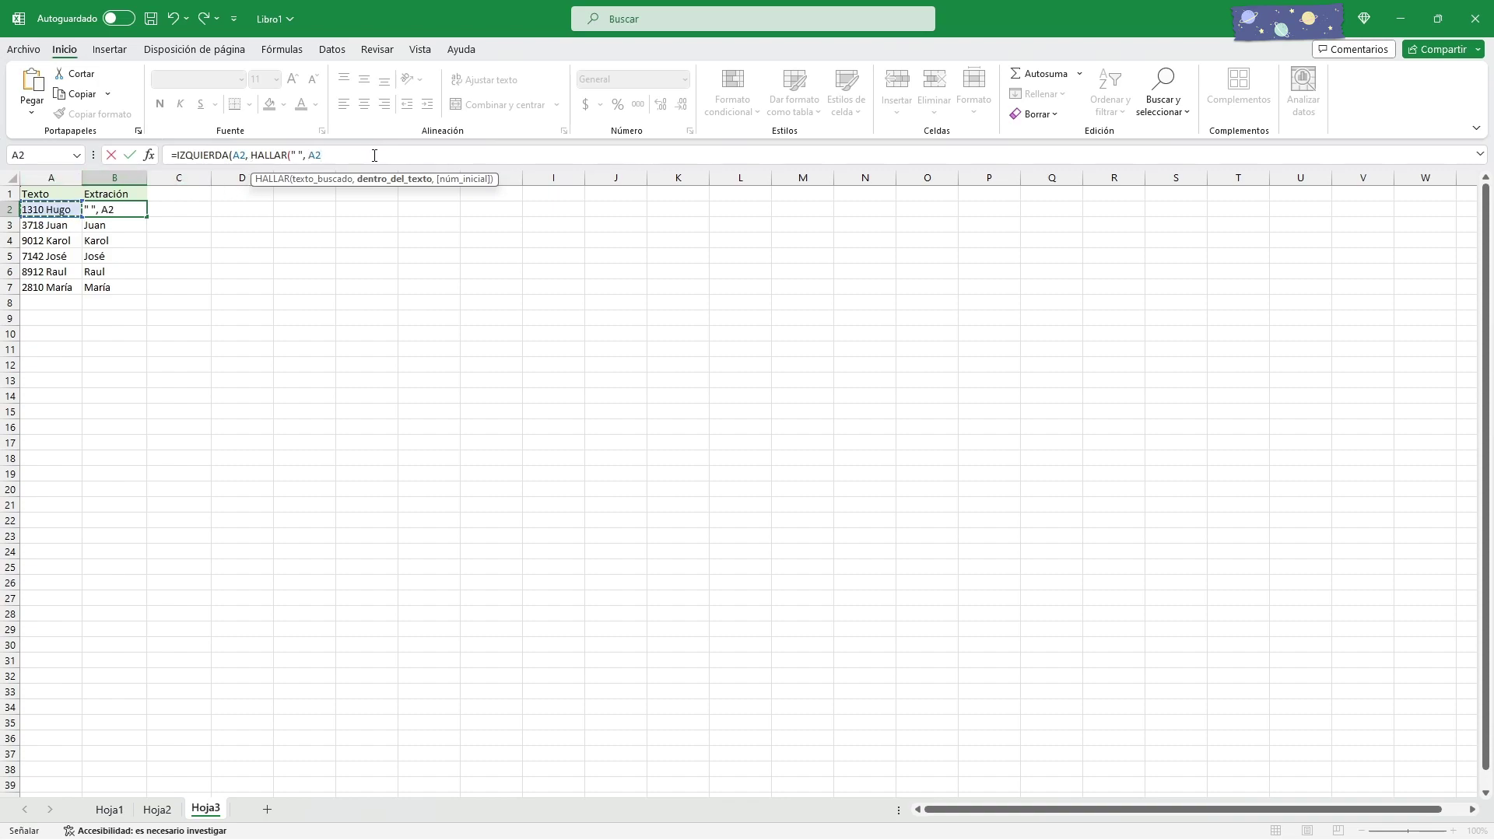
{"action": "type", "text": ")"}
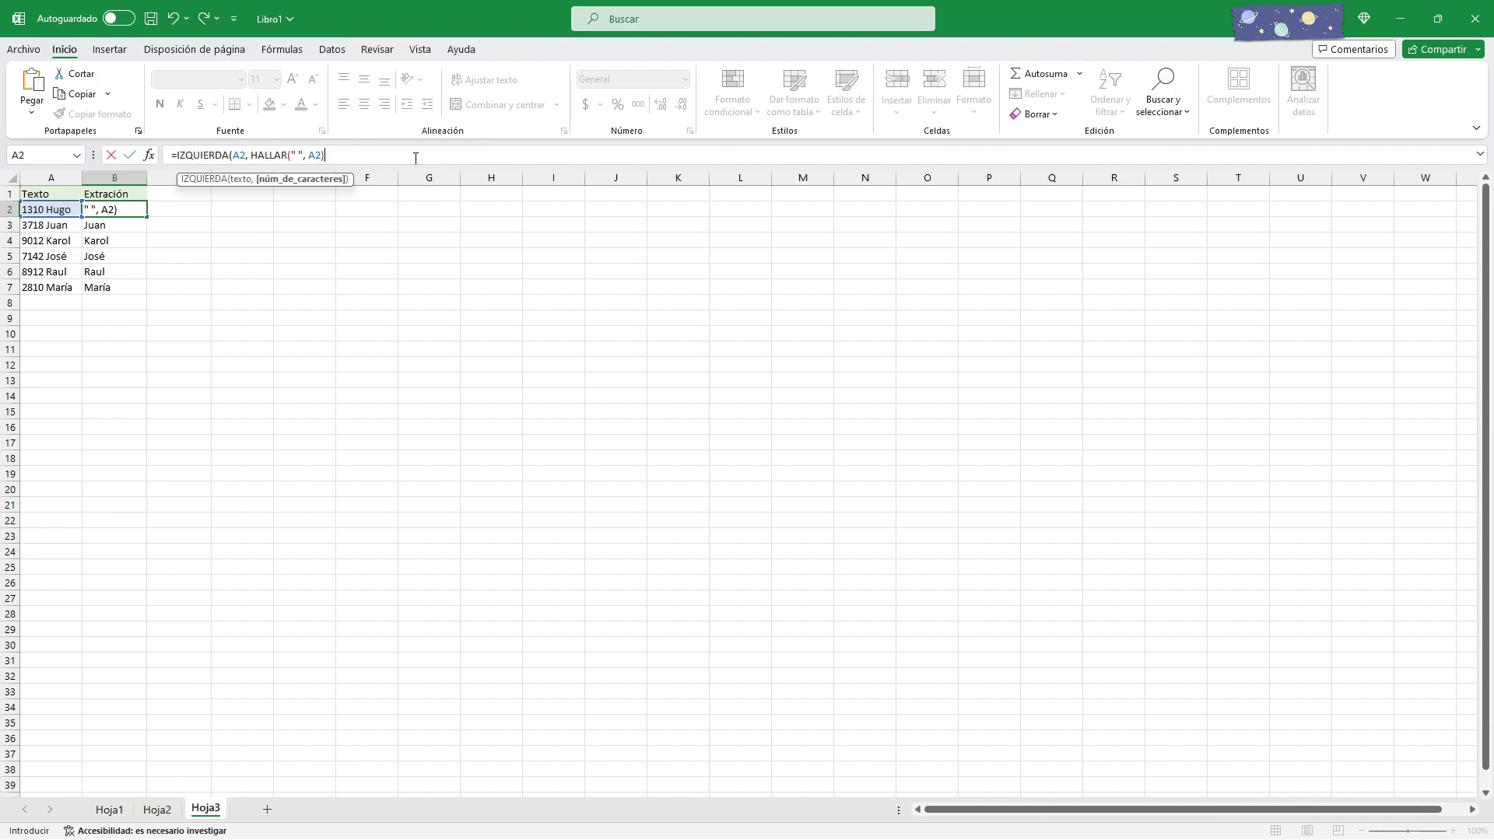
{"action": "type", "text": ")"}
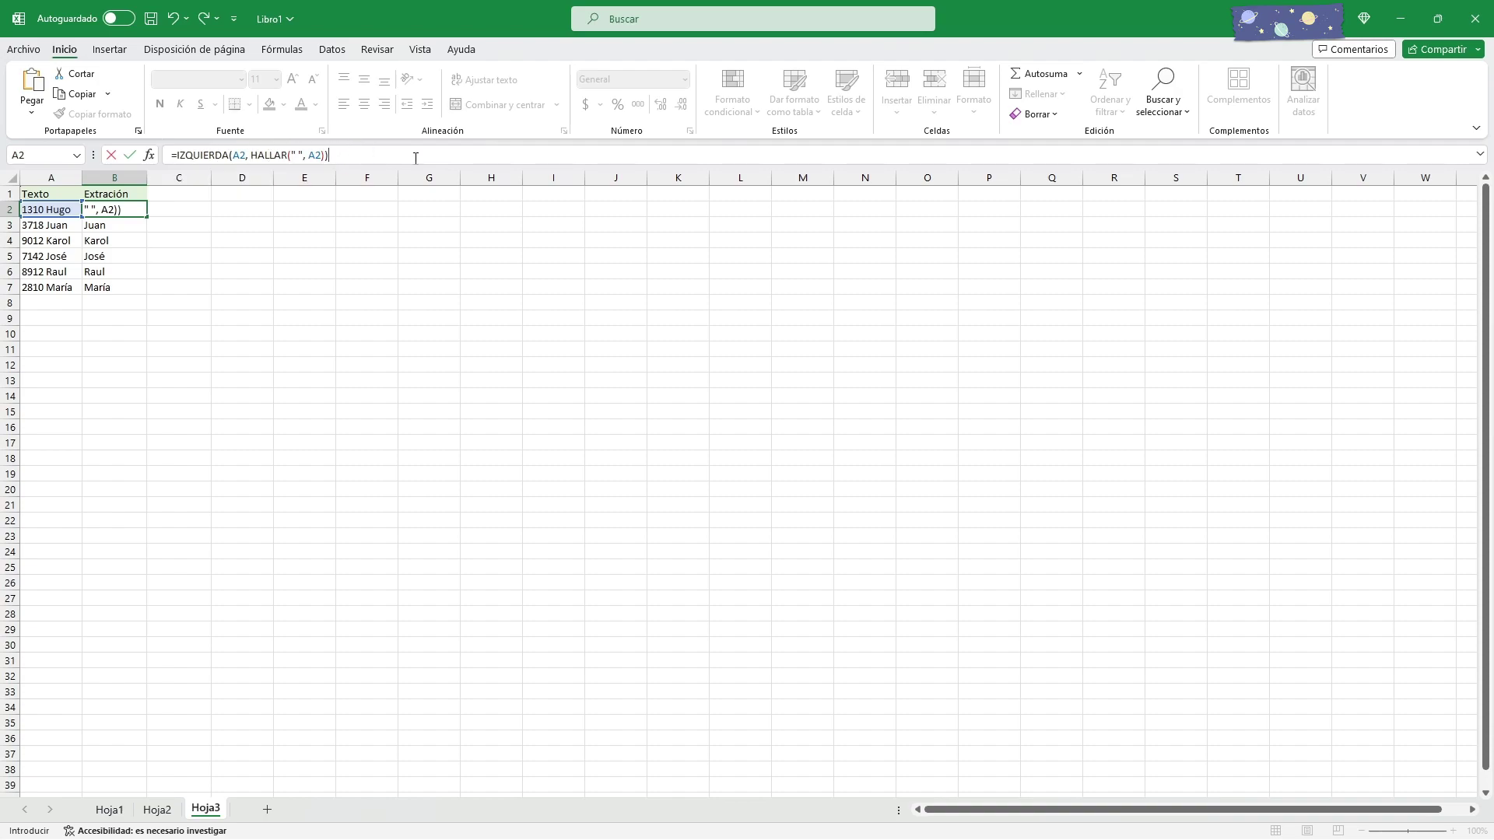
{"action": "key", "text": "Return"}
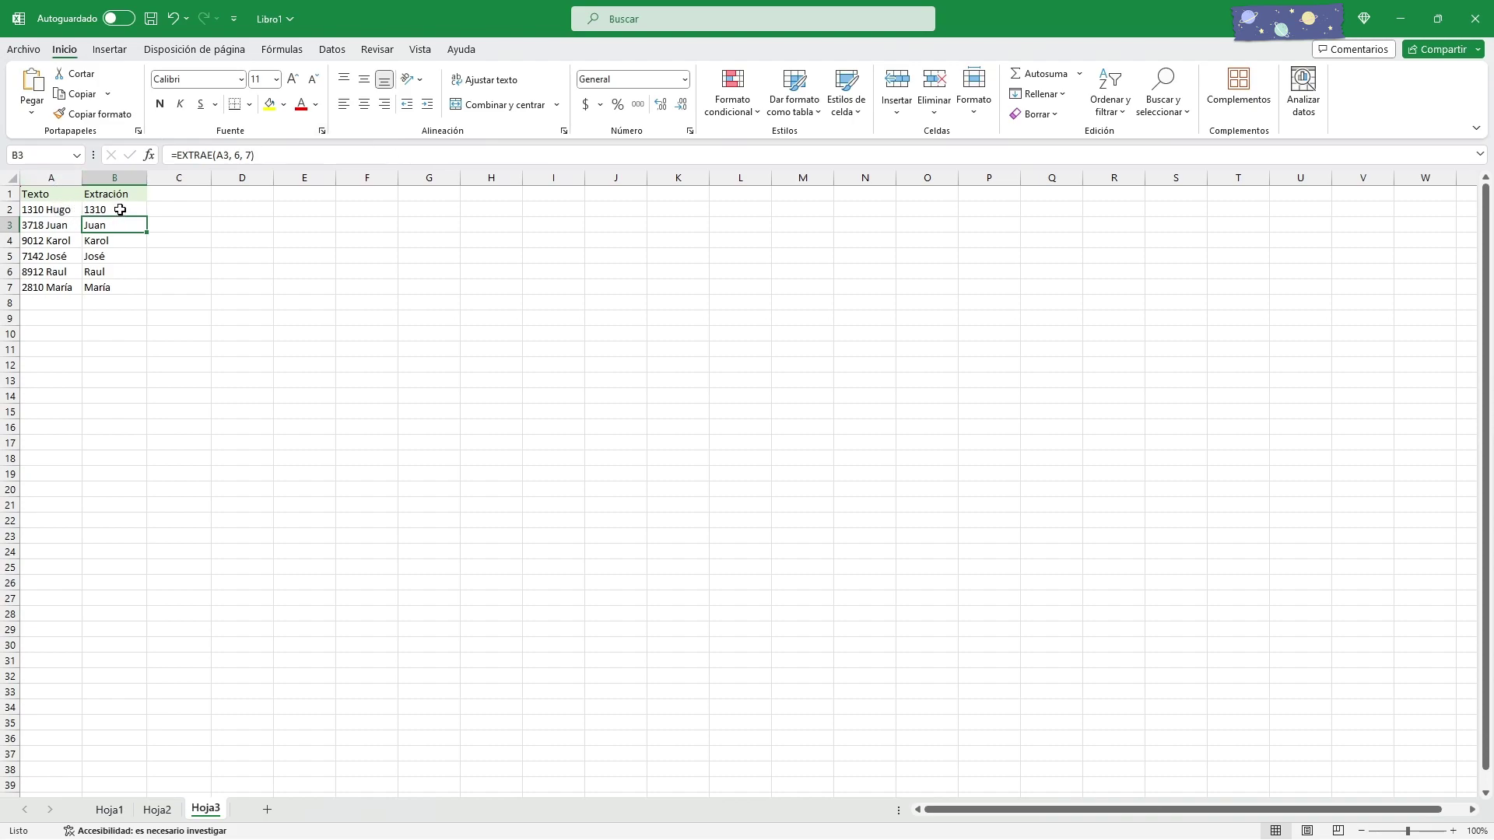
- Fill the IZQUIERDA formula down to B7, returning 1310 through 2810
{"action": "left_click", "coordinate": [123, 208]}
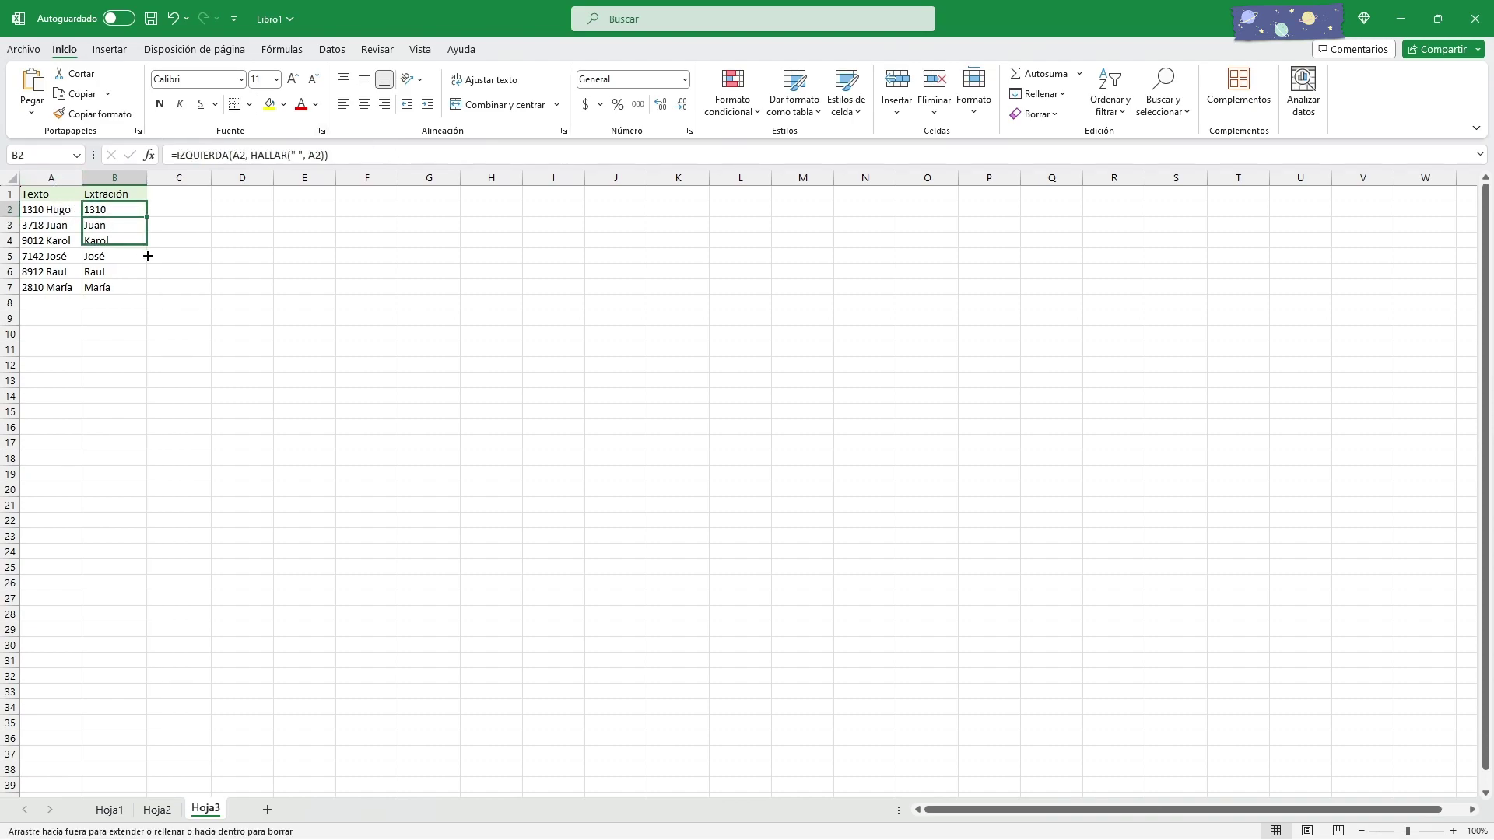
{"action": "left_click_drag", "start_coordinate": [147, 218], "coordinate": [146, 293]}
{"action": "left_click", "coordinate": [110, 319]}
{"action": "left_click", "coordinate": [43, 206]}
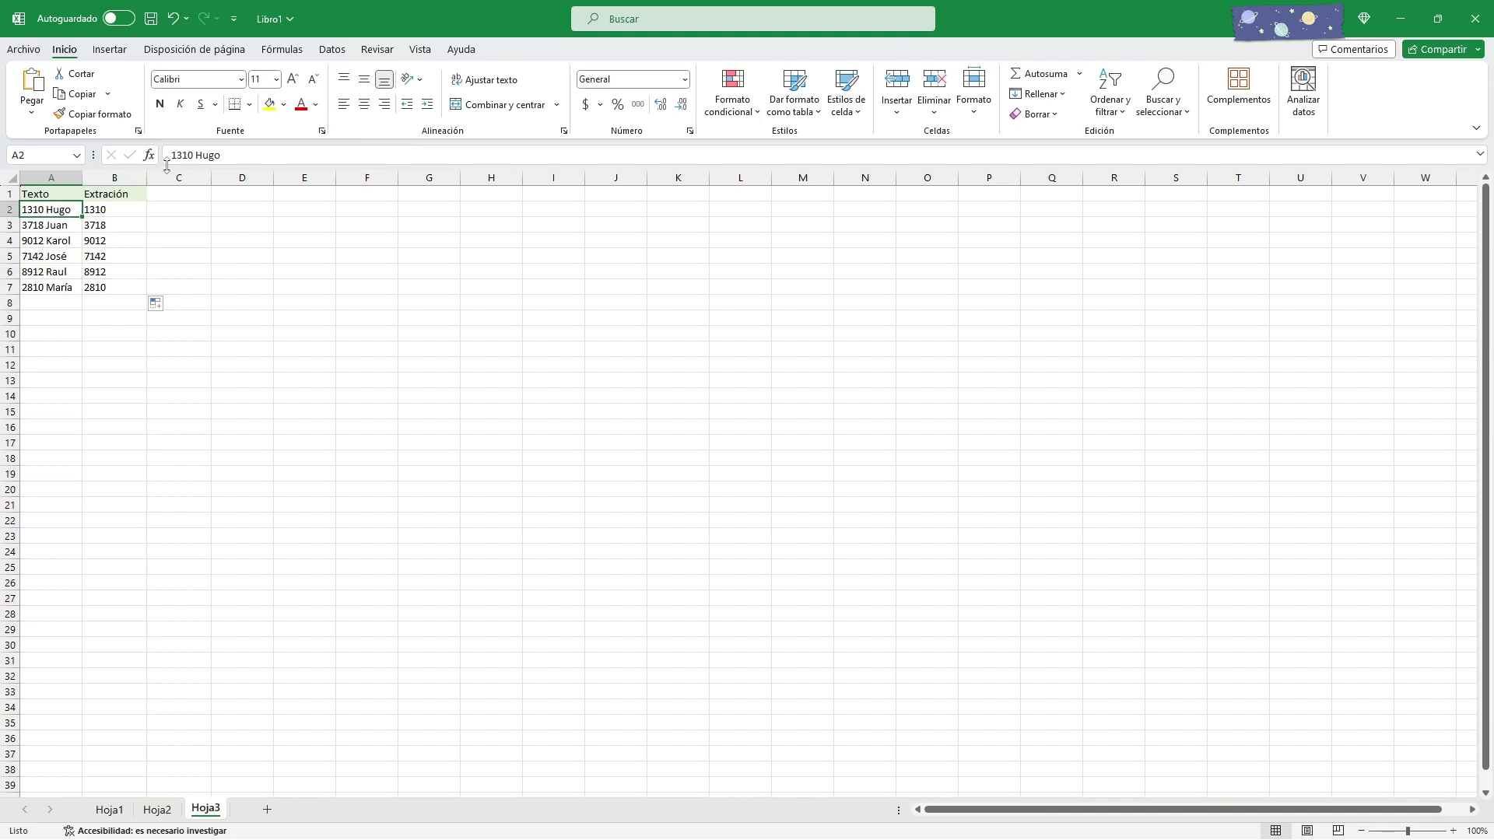
{"action": "left_click", "coordinate": [194, 154]}
{"action": "key", "text": "BackSpace"}
{"action": "key", "text": "BackSpace"}
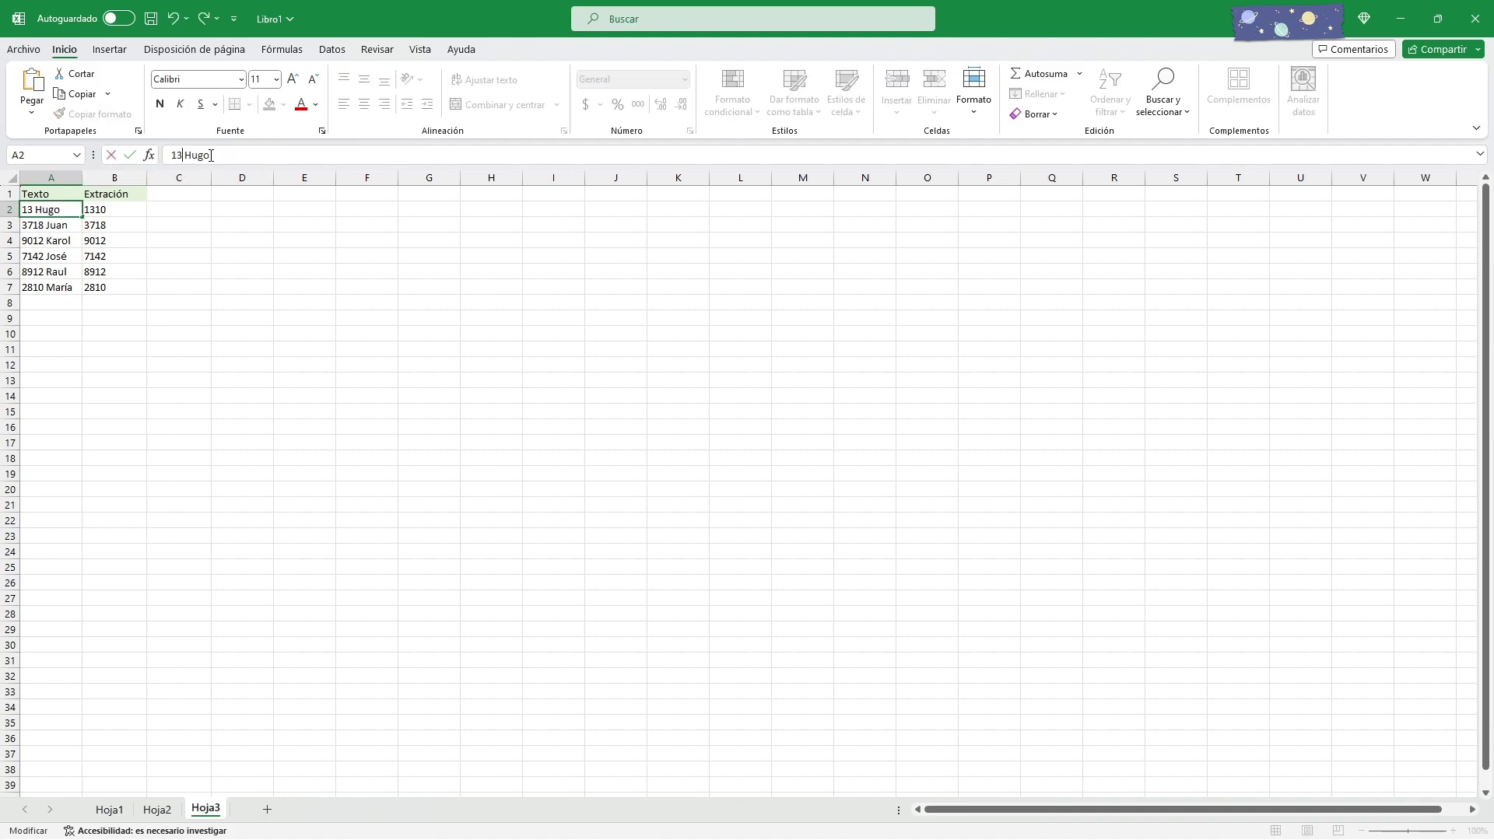
{"action": "key", "text": "Return"}
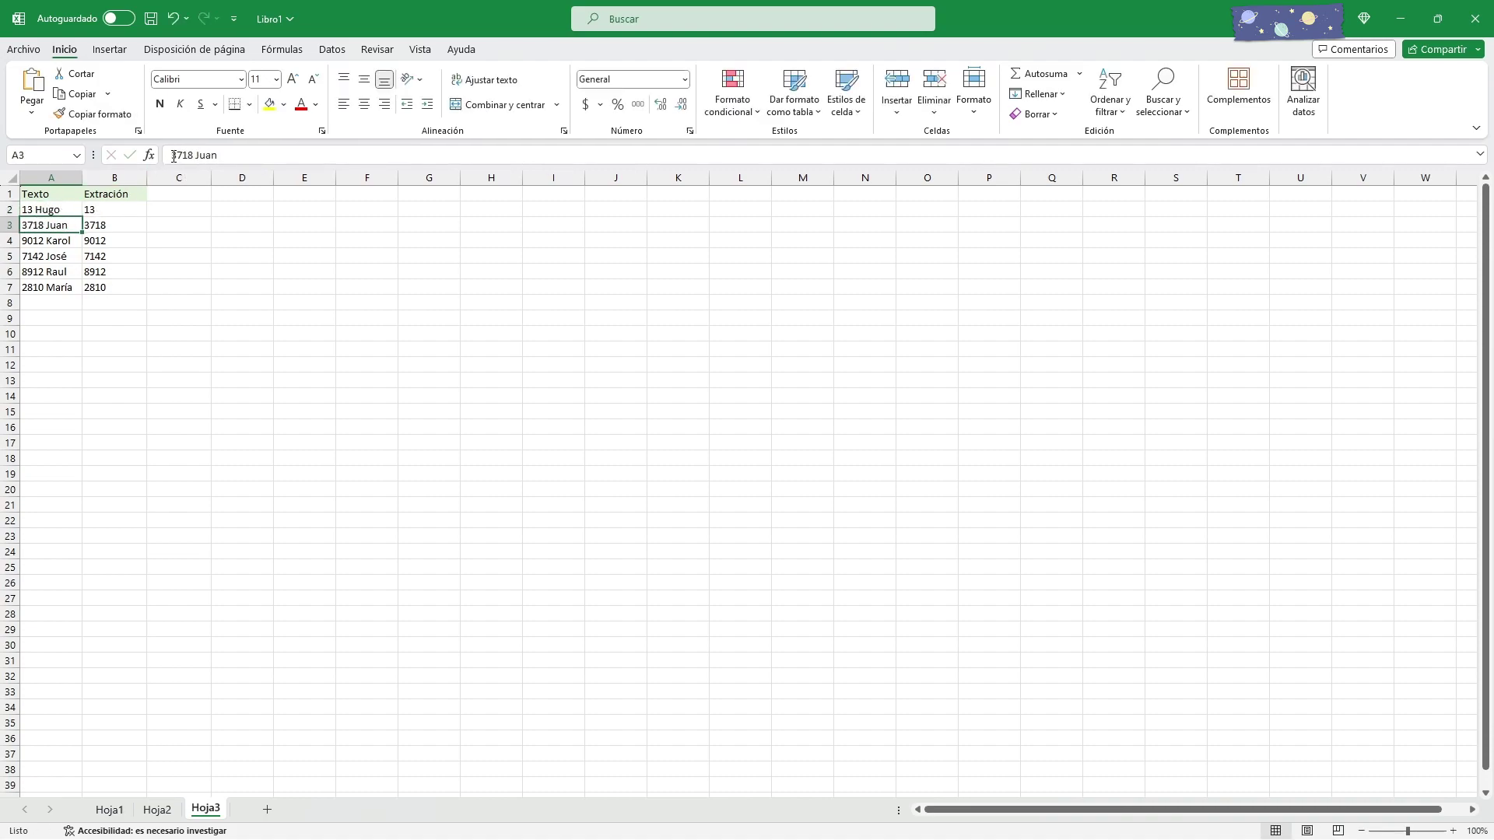
{"action": "left_click", "coordinate": [194, 154]}
{"action": "type", "text": "324532"}
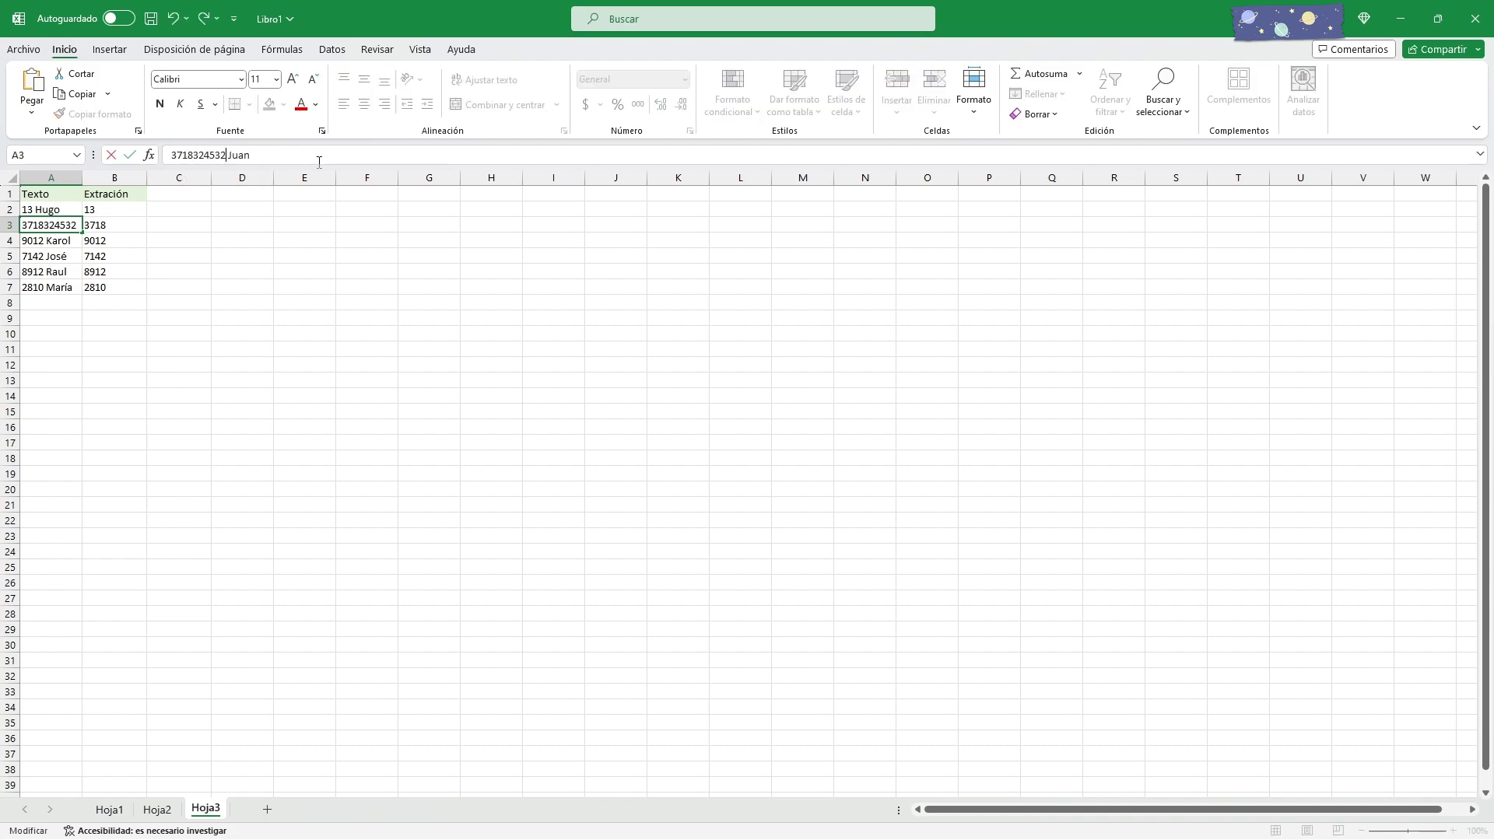
{"action": "type", "text": "532"}
{"action": "left_click", "coordinate": [178, 314]}
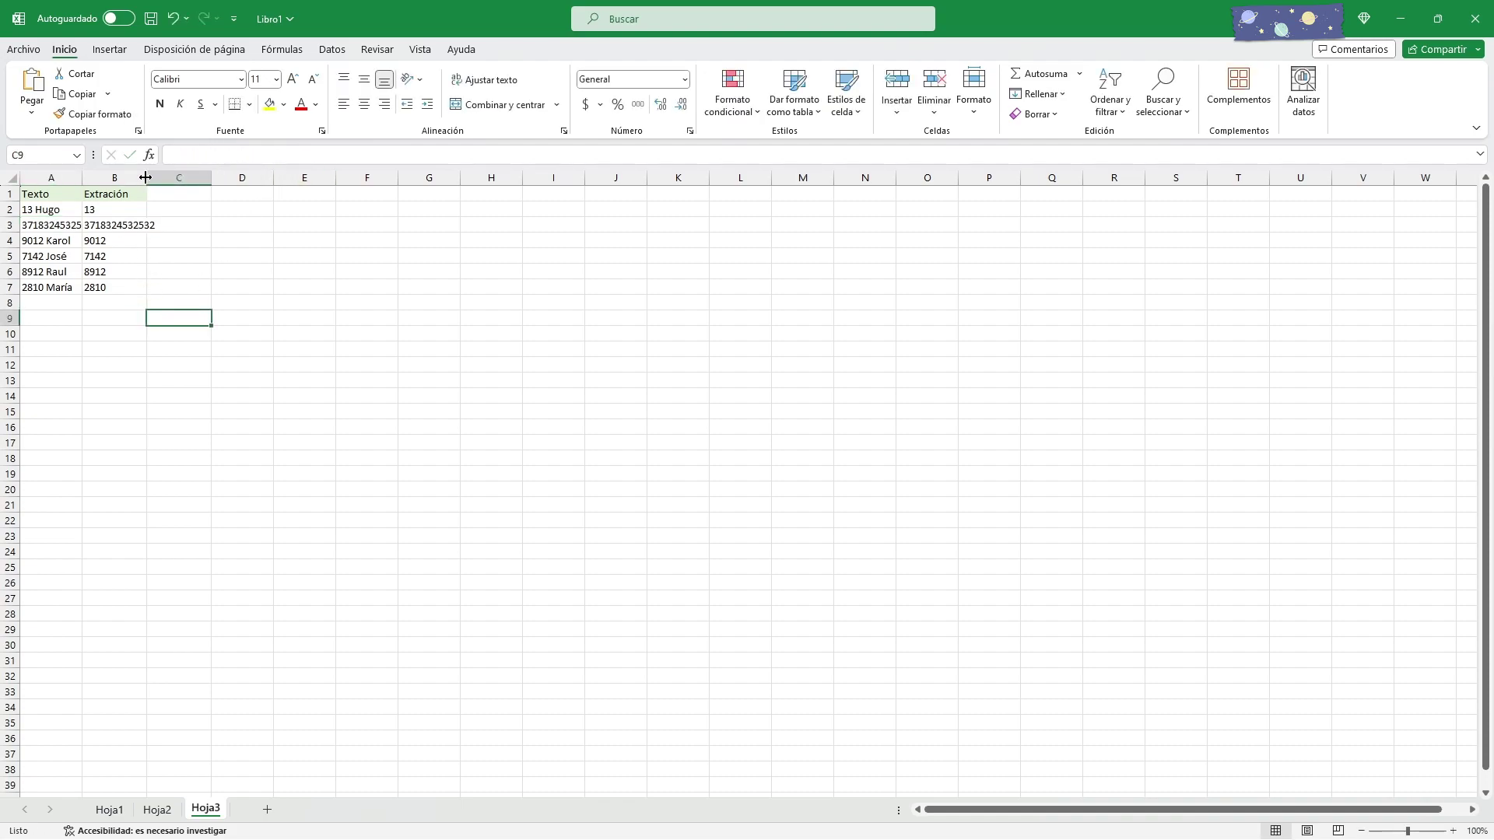
- Widen column B and change A4 to '902 Karol' and A5 to '714212 José'
{"action": "left_click_drag", "start_coordinate": [147, 177], "coordinate": [183, 177]}
{"action": "left_click", "coordinate": [40, 242]}
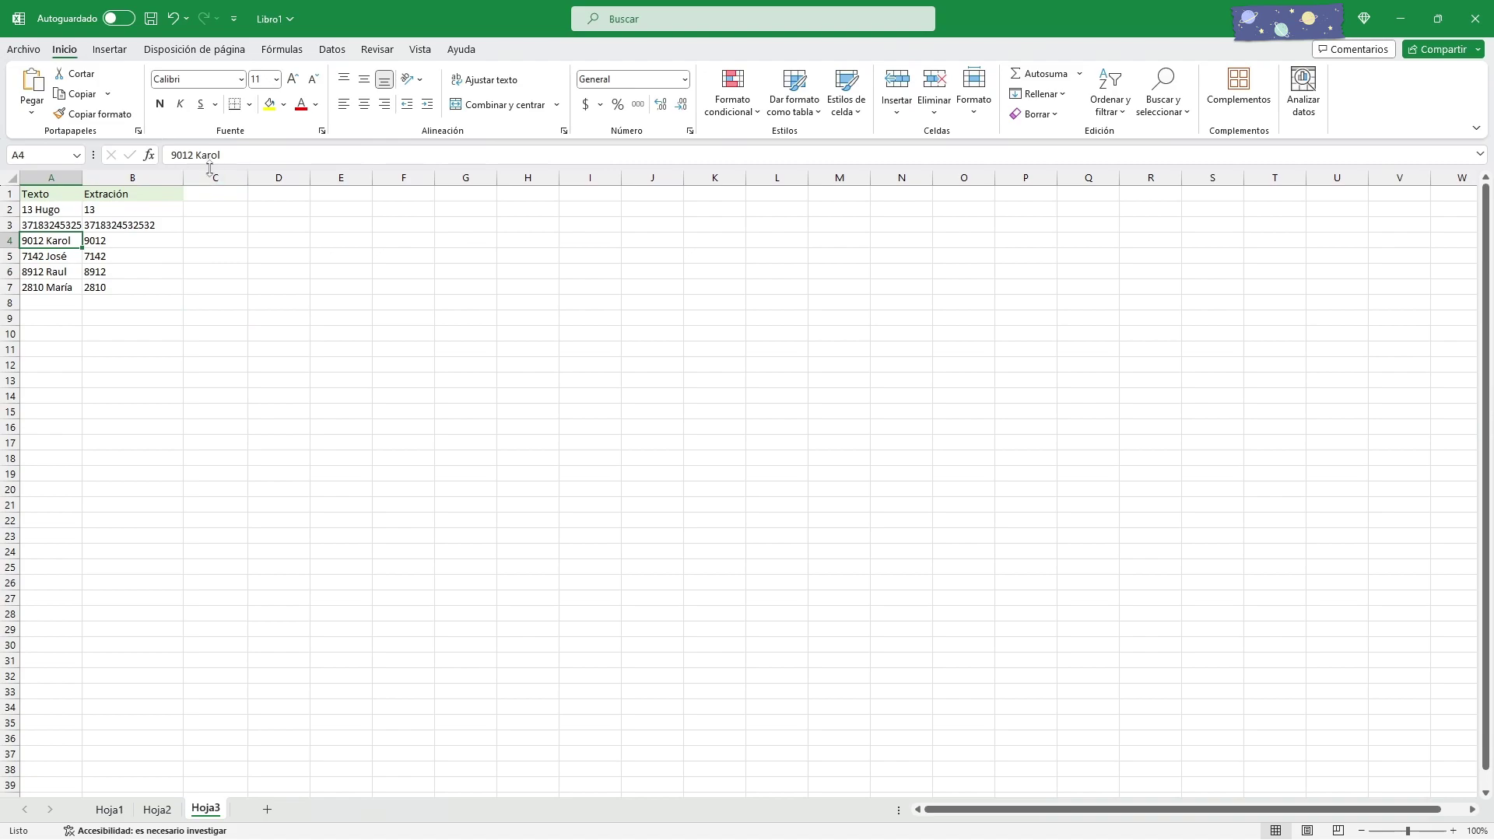
{"action": "left_click", "coordinate": [193, 154]}
{"action": "key", "text": "BackSpace"}
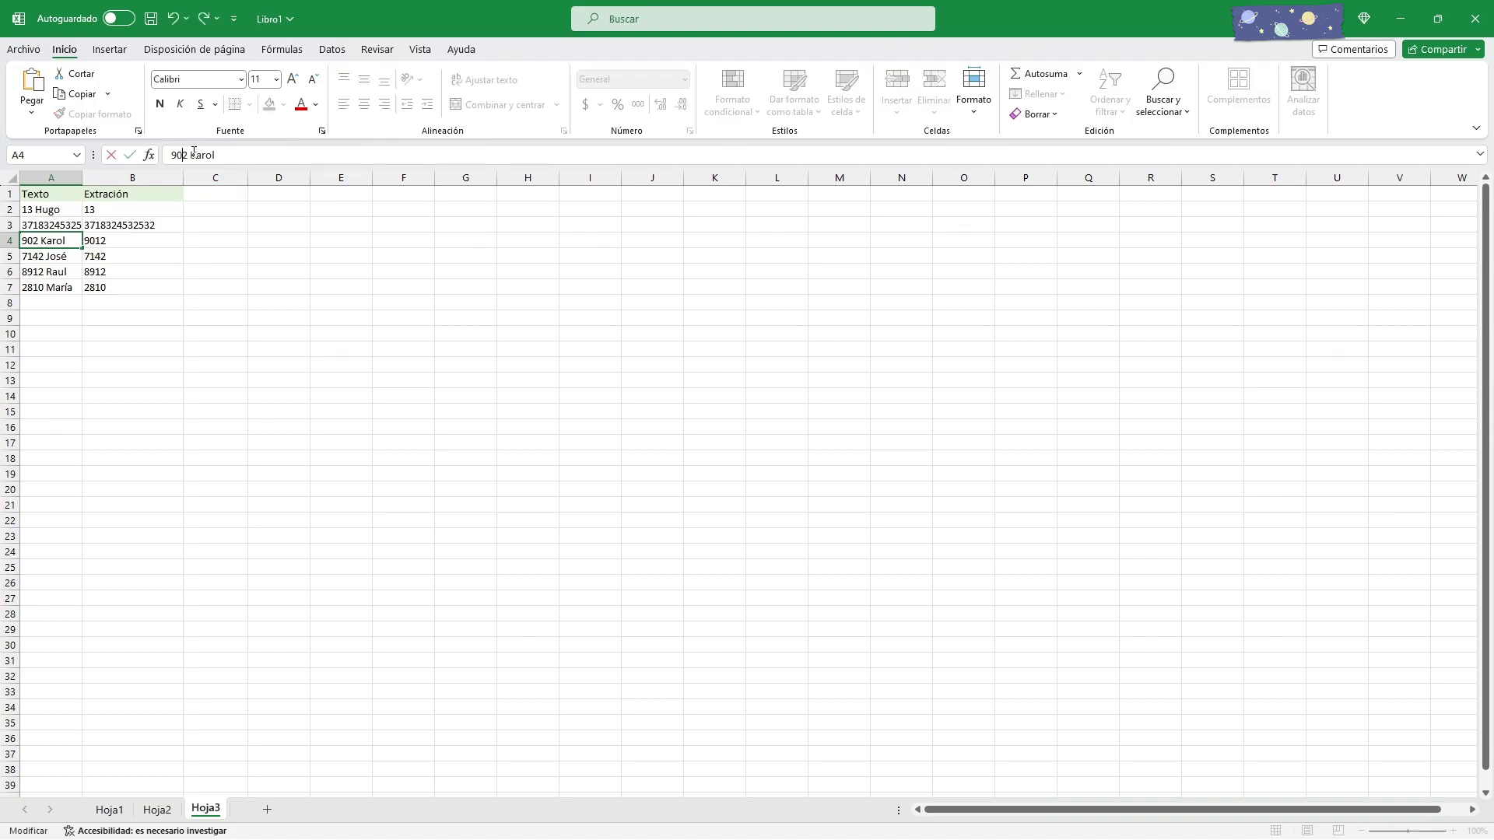
{"action": "key", "text": "Return"}
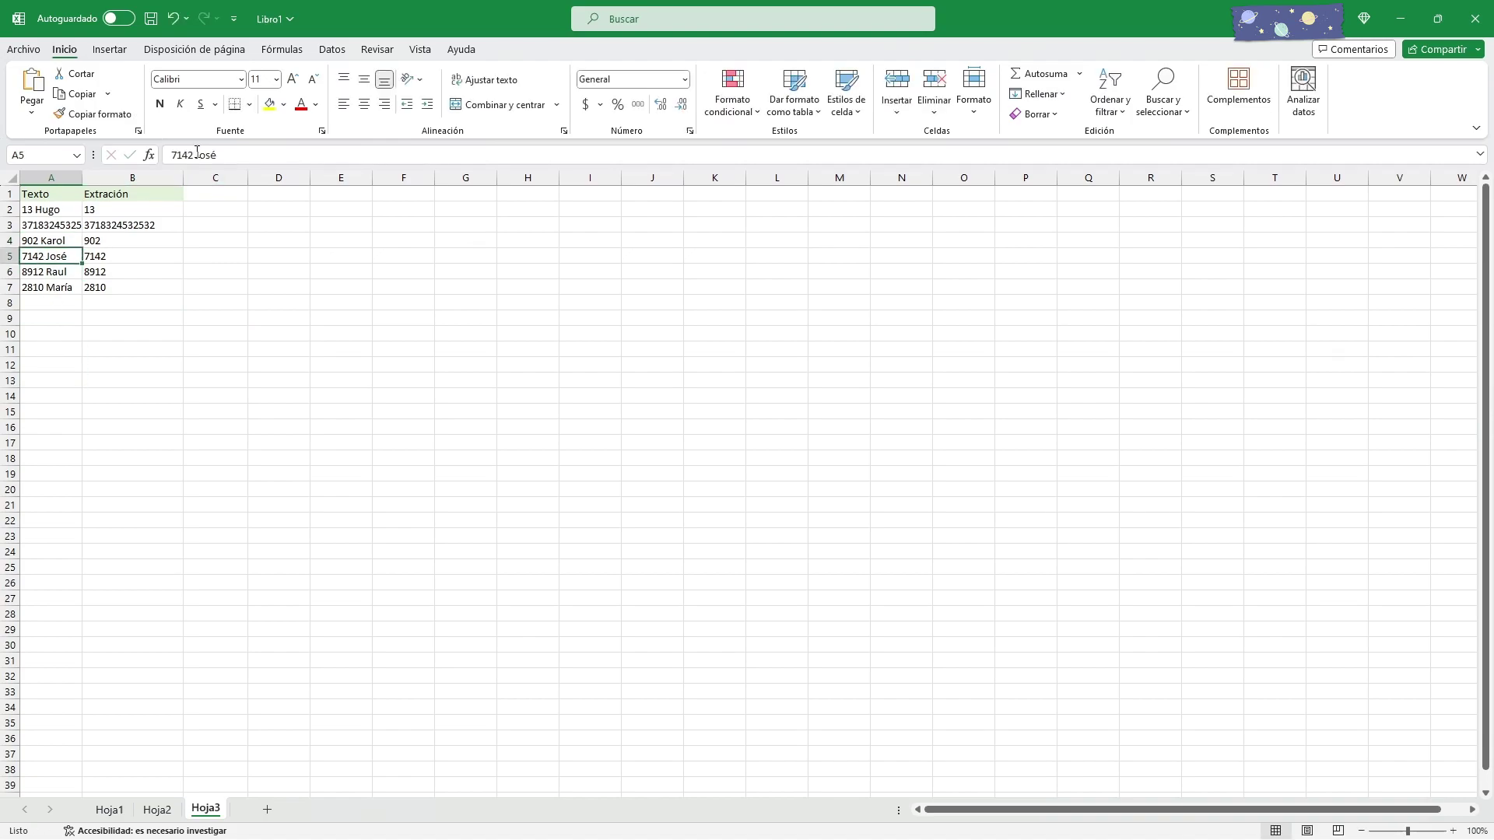
{"action": "left_click", "coordinate": [195, 155]}
{"action": "type", "text": "12"}
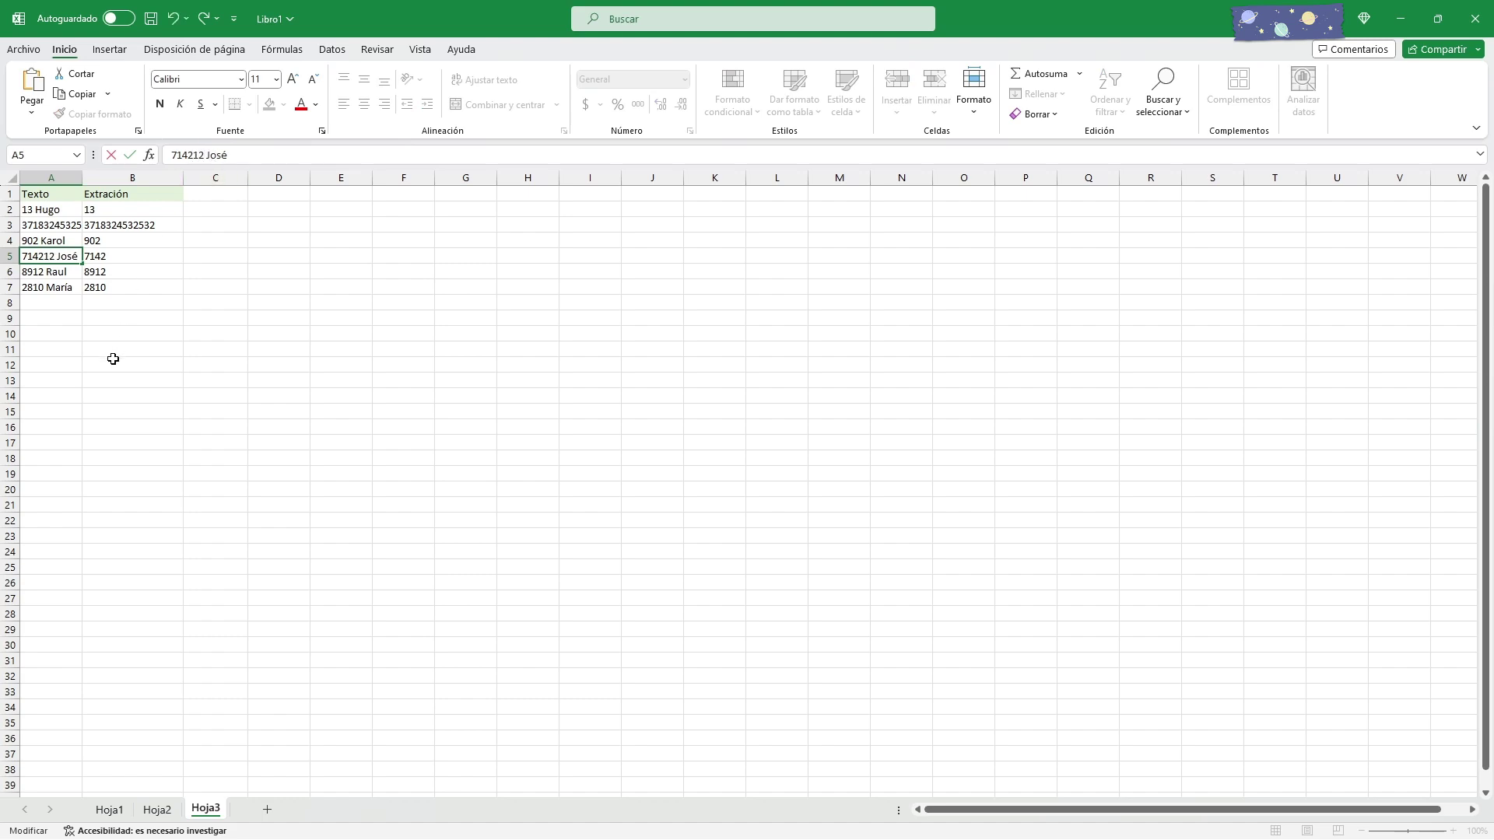
{"action": "left_click", "coordinate": [114, 361]}
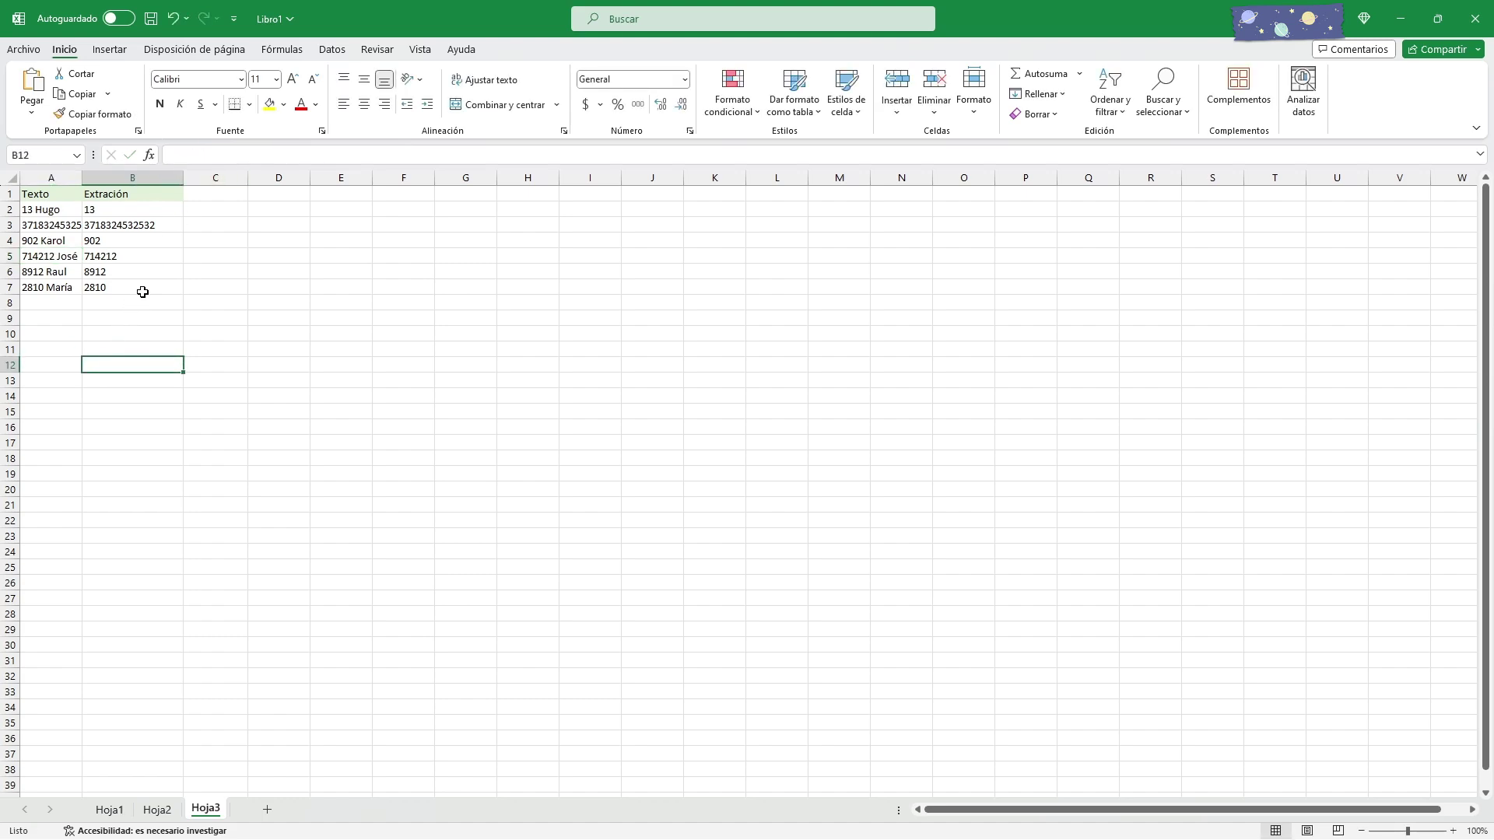
- Inspect the Extracción formulas in B2 through B5
{"action": "left_click", "coordinate": [137, 210]}
{"action": "left_click", "coordinate": [158, 227]}
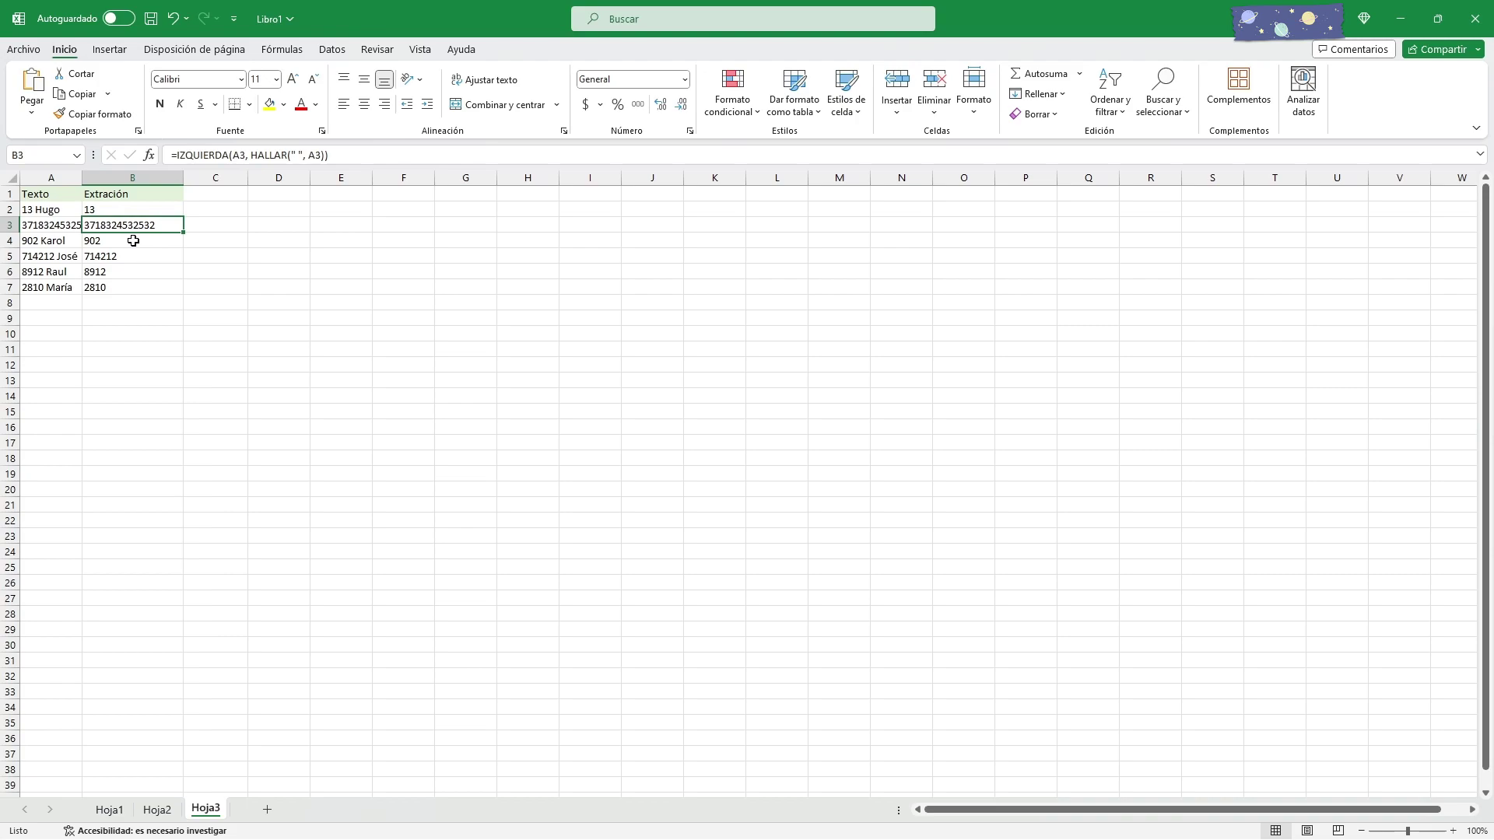
{"action": "left_click", "coordinate": [133, 241]}
{"action": "left_click", "coordinate": [129, 256]}
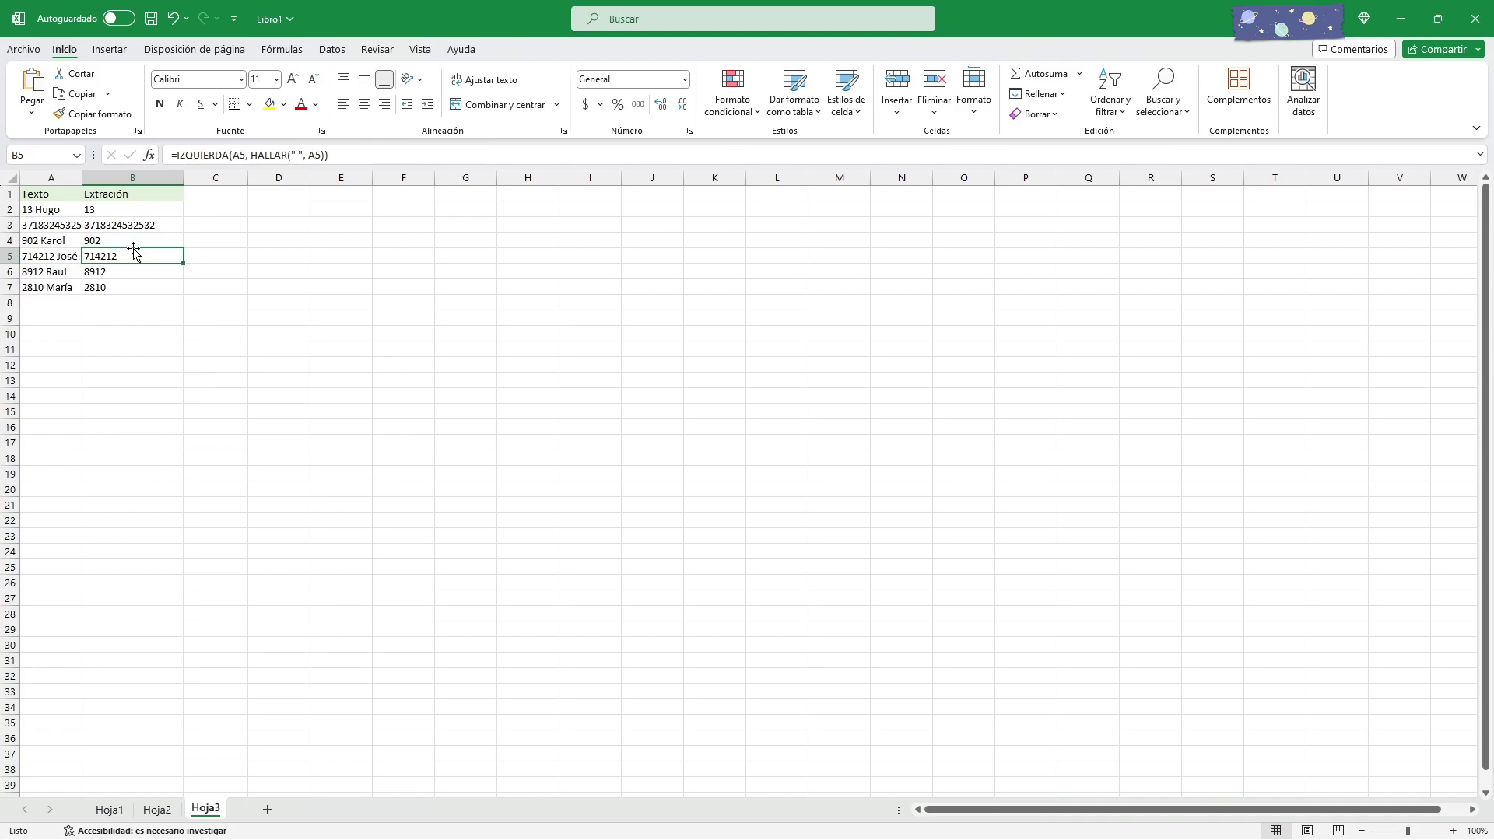
- Change B5 to =IZQUIERDA(A5, HALLAR(" ", A5)-1) to drop the trailing space
{"action": "left_click", "coordinate": [61, 257]}
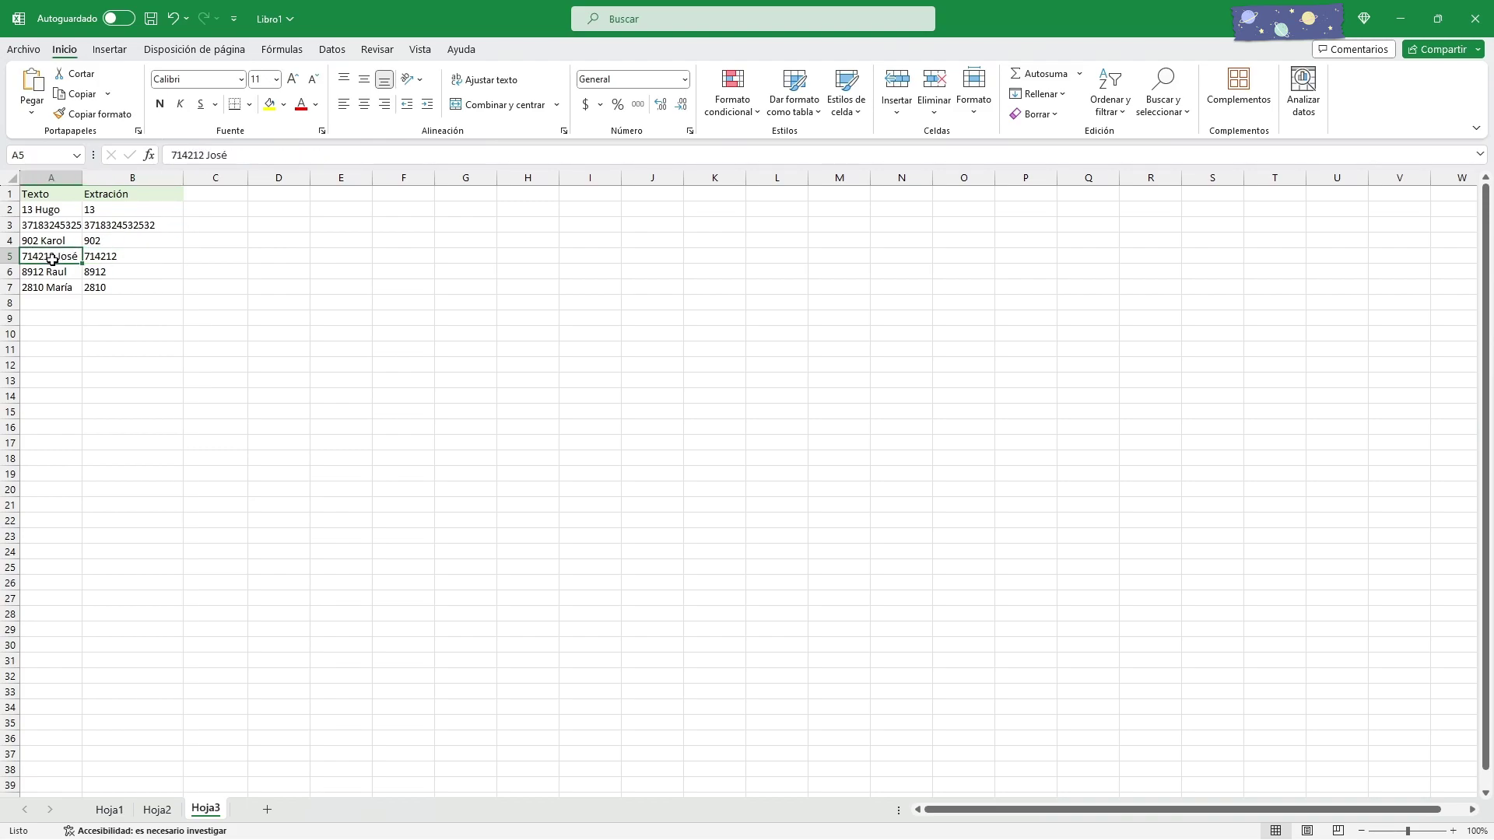
{"action": "double_click", "coordinate": [61, 257]}
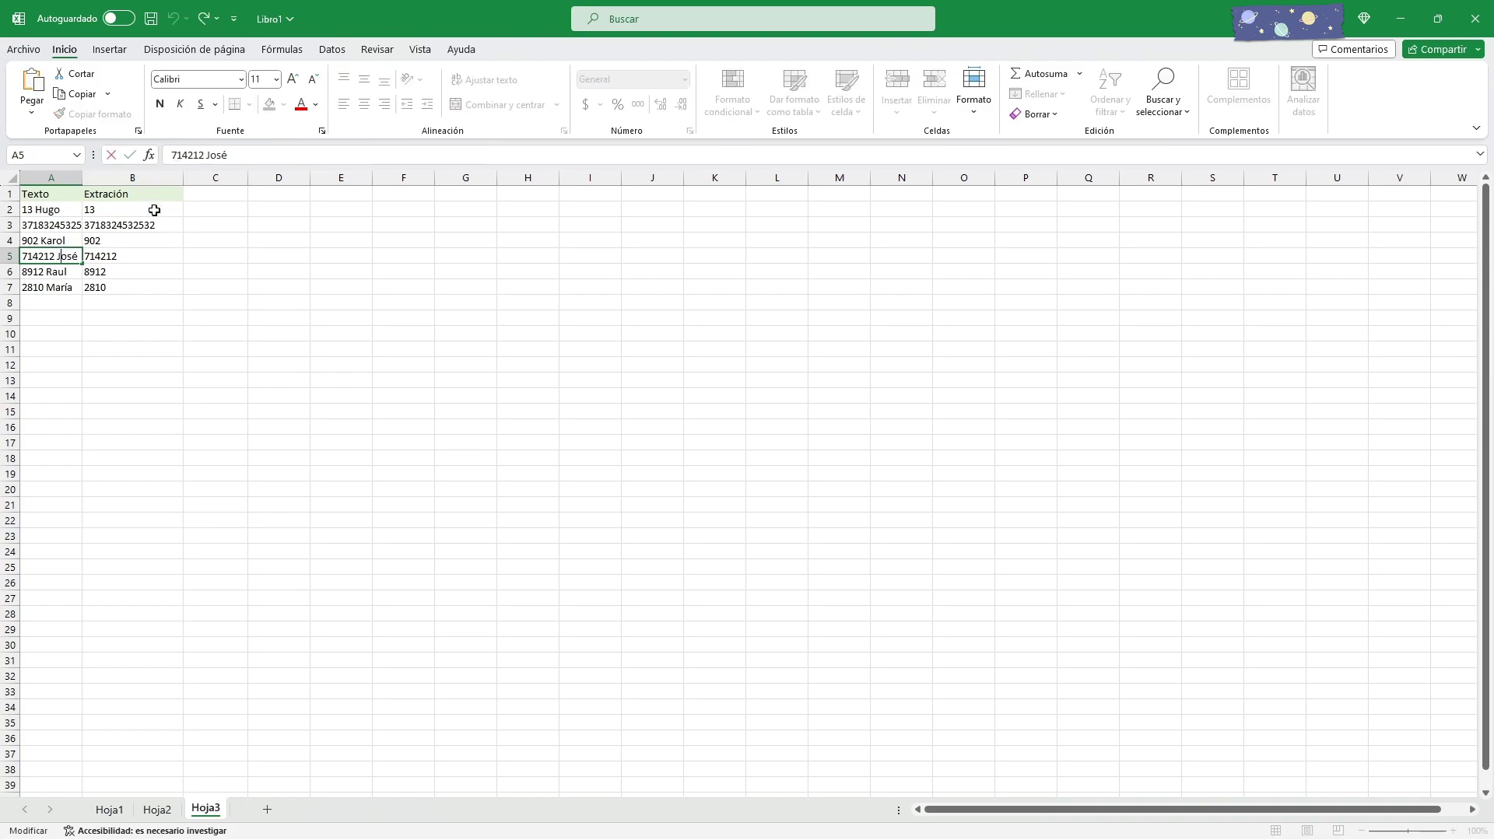
{"action": "left_click", "coordinate": [96, 259]}
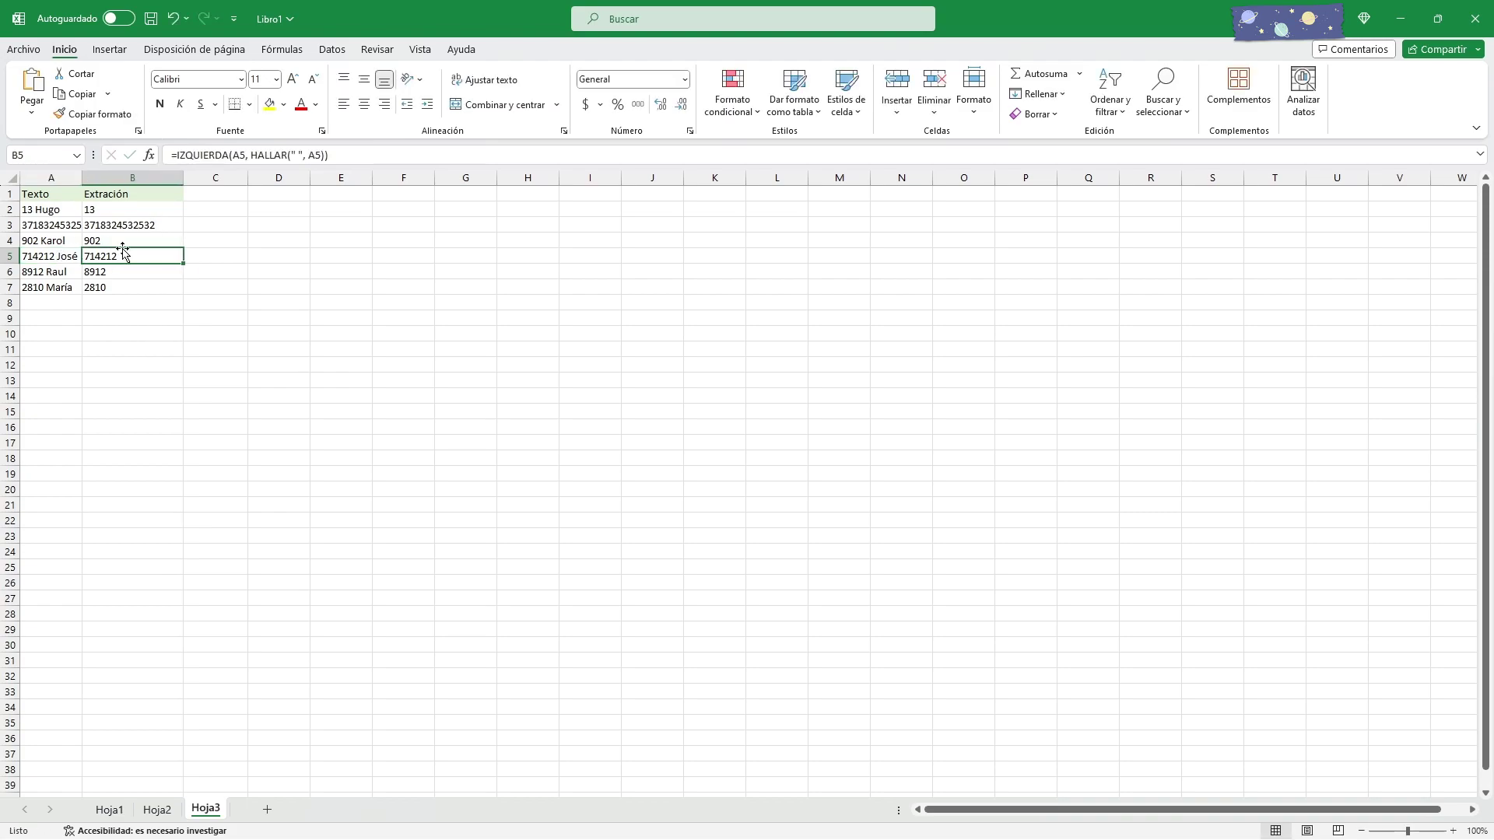
{"action": "left_click", "coordinate": [295, 154]}
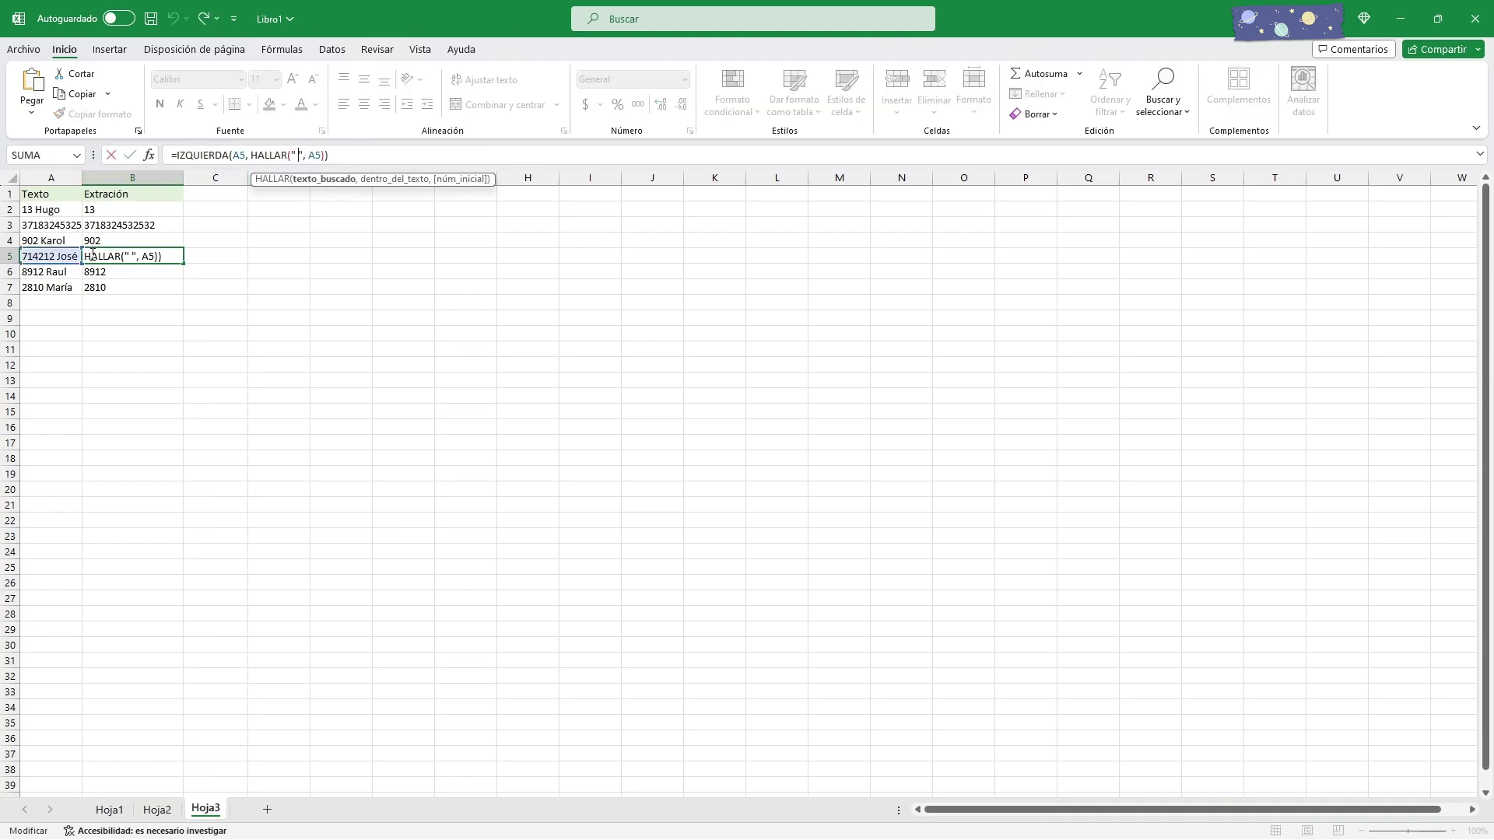
{"action": "left_click", "coordinate": [206, 287]}
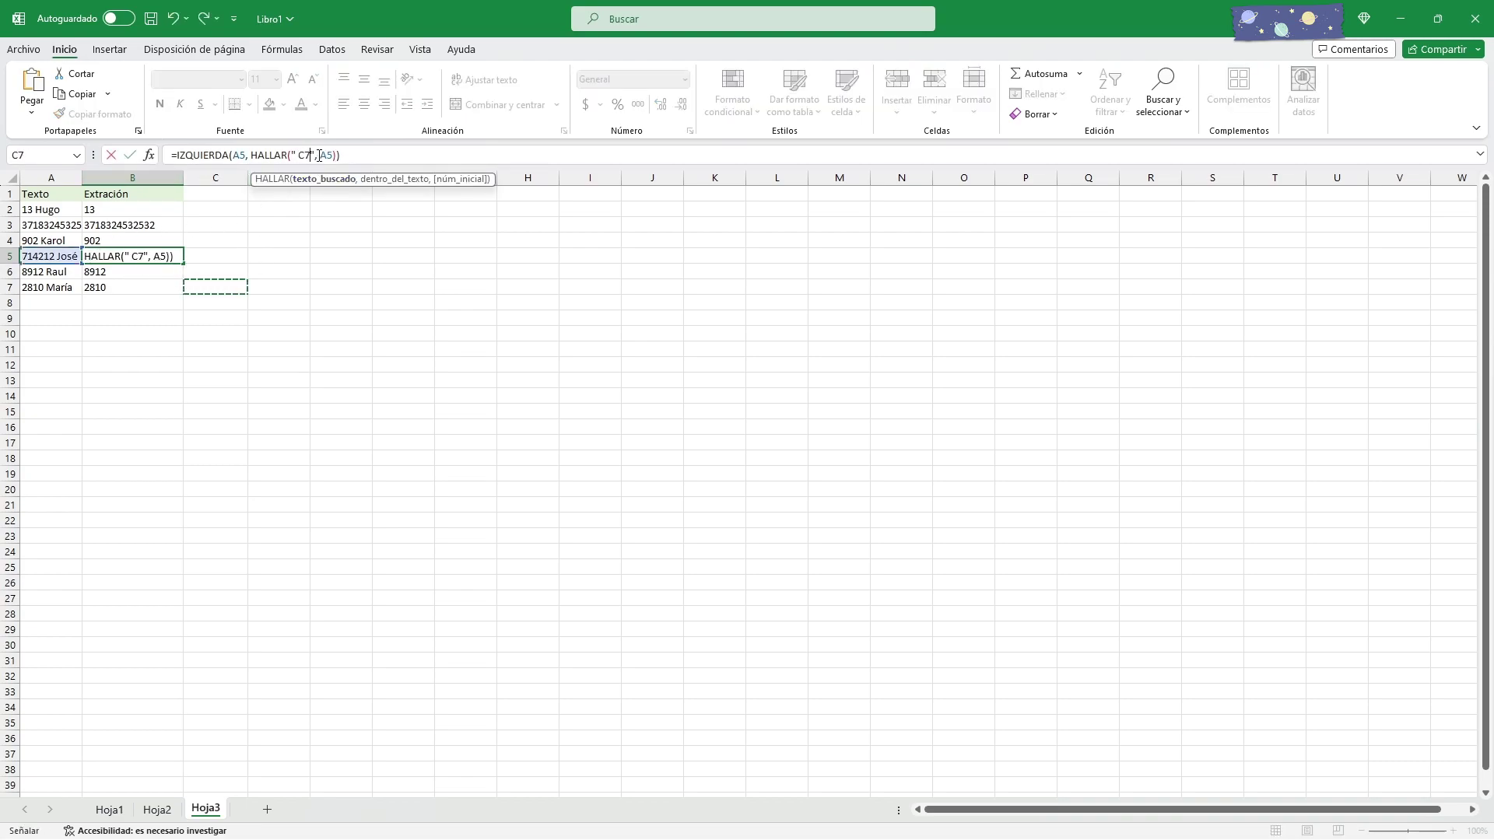
{"action": "key", "text": "BackSpace"}
{"action": "key", "text": "BackSpace"}
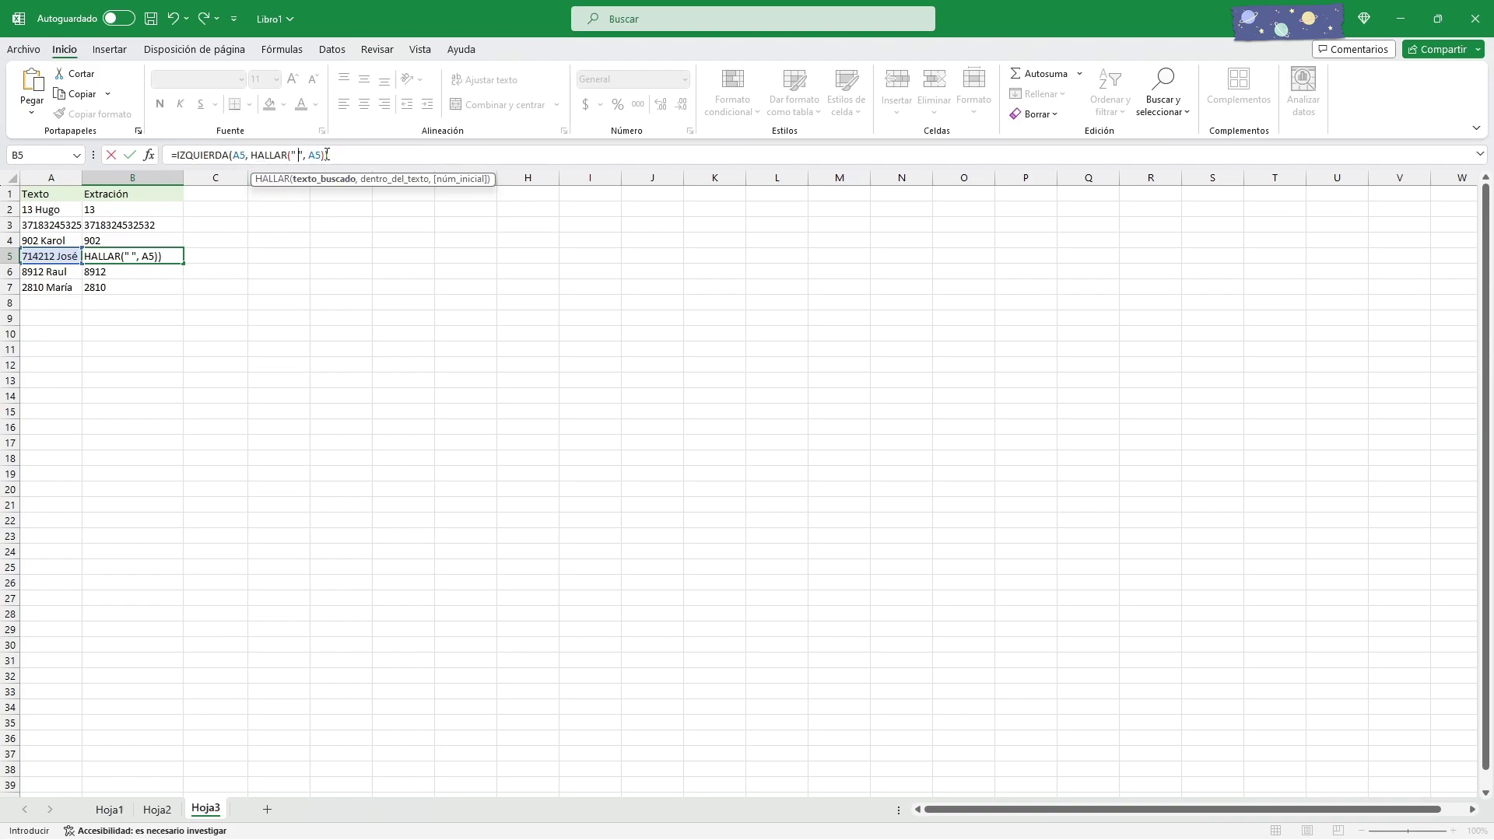
{"action": "left_click", "coordinate": [325, 155]}
{"action": "type", "text": "-1"}
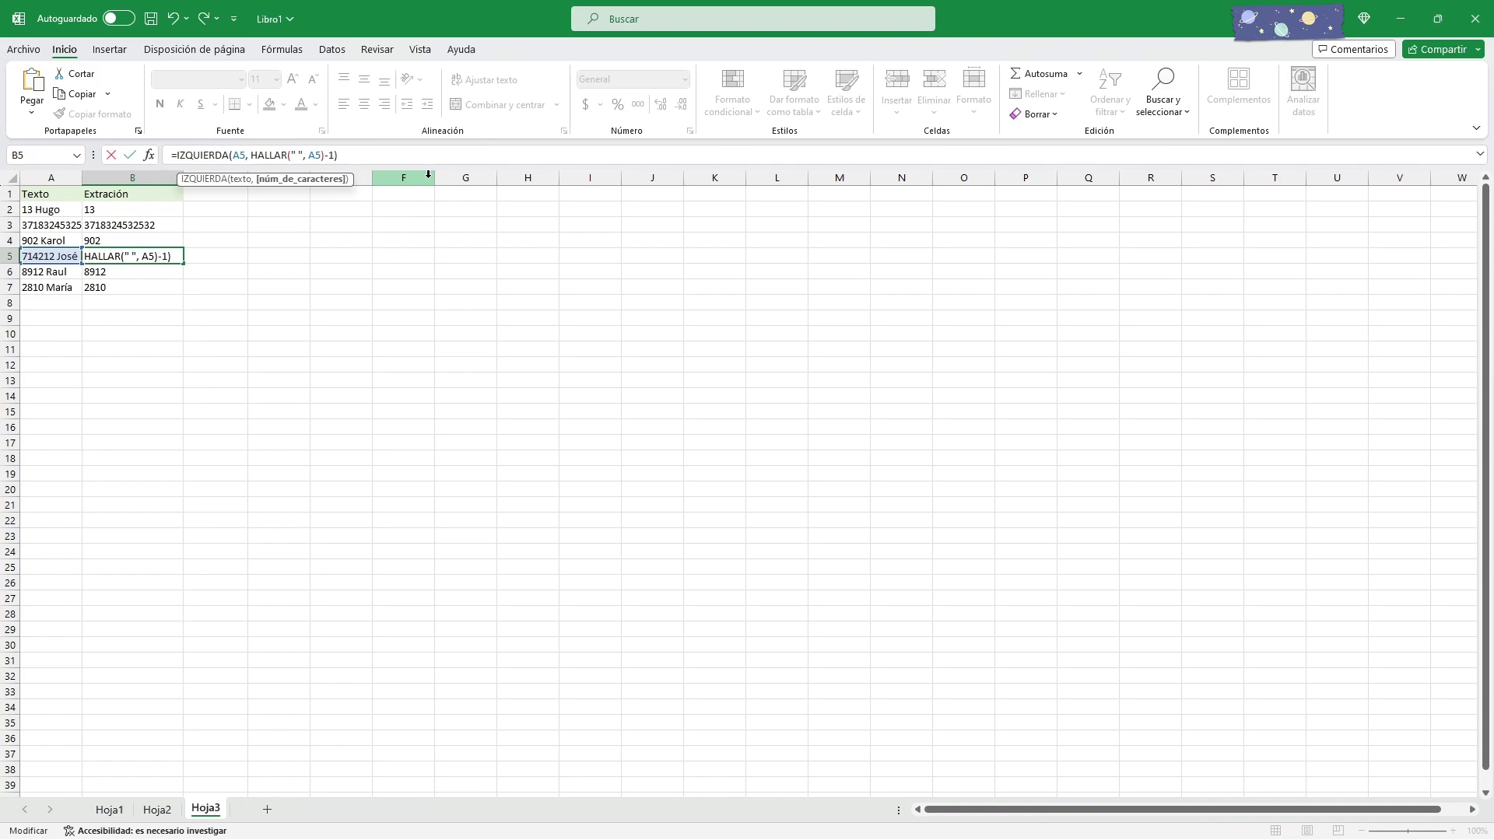
{"action": "key", "text": "Return"}
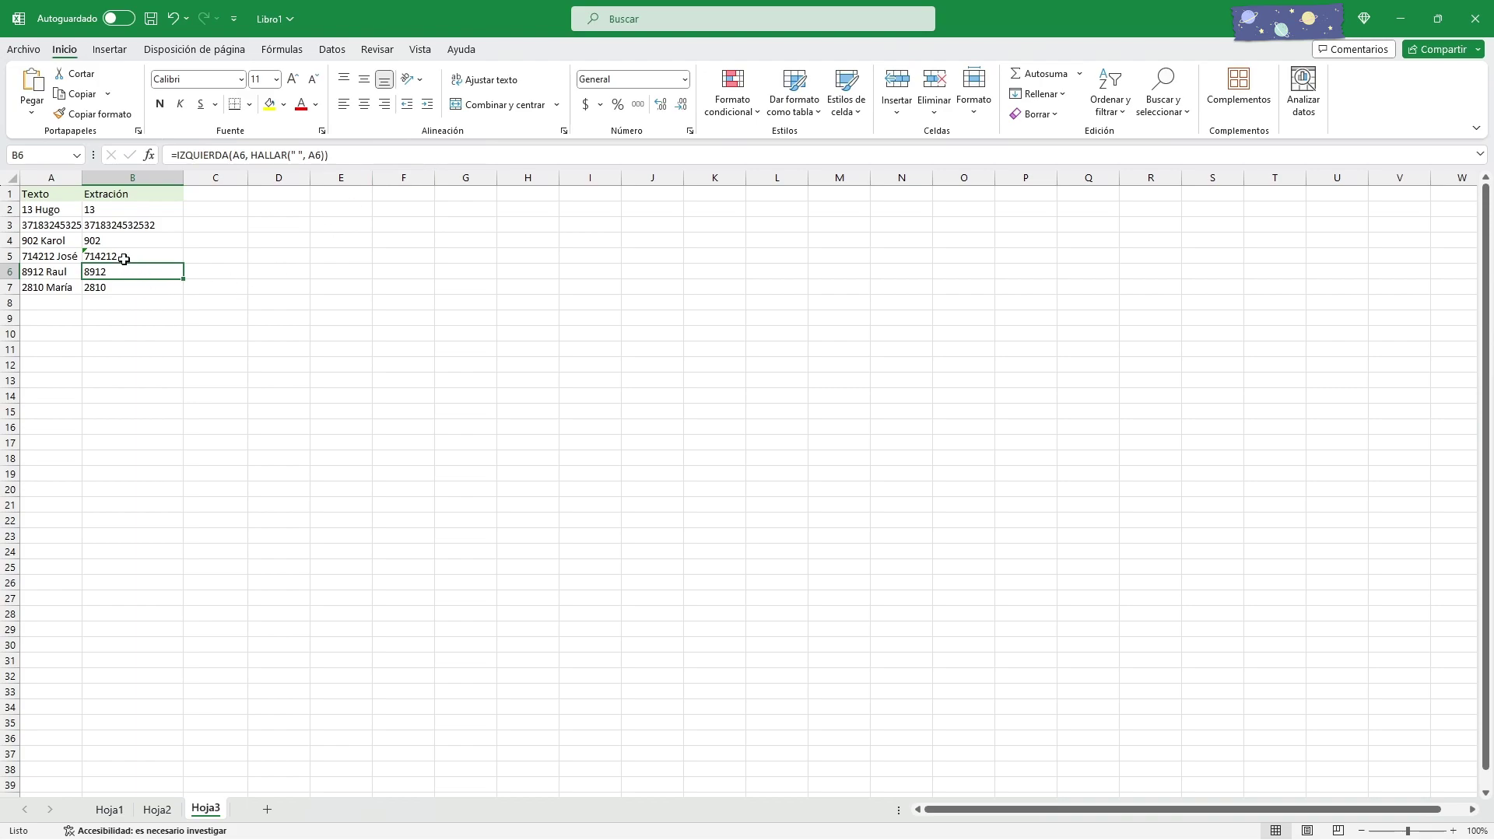
- Select B5 to confirm it still returns 714212
{"action": "left_click", "coordinate": [121, 258]}
{"action": "left_click", "coordinate": [92, 305]}
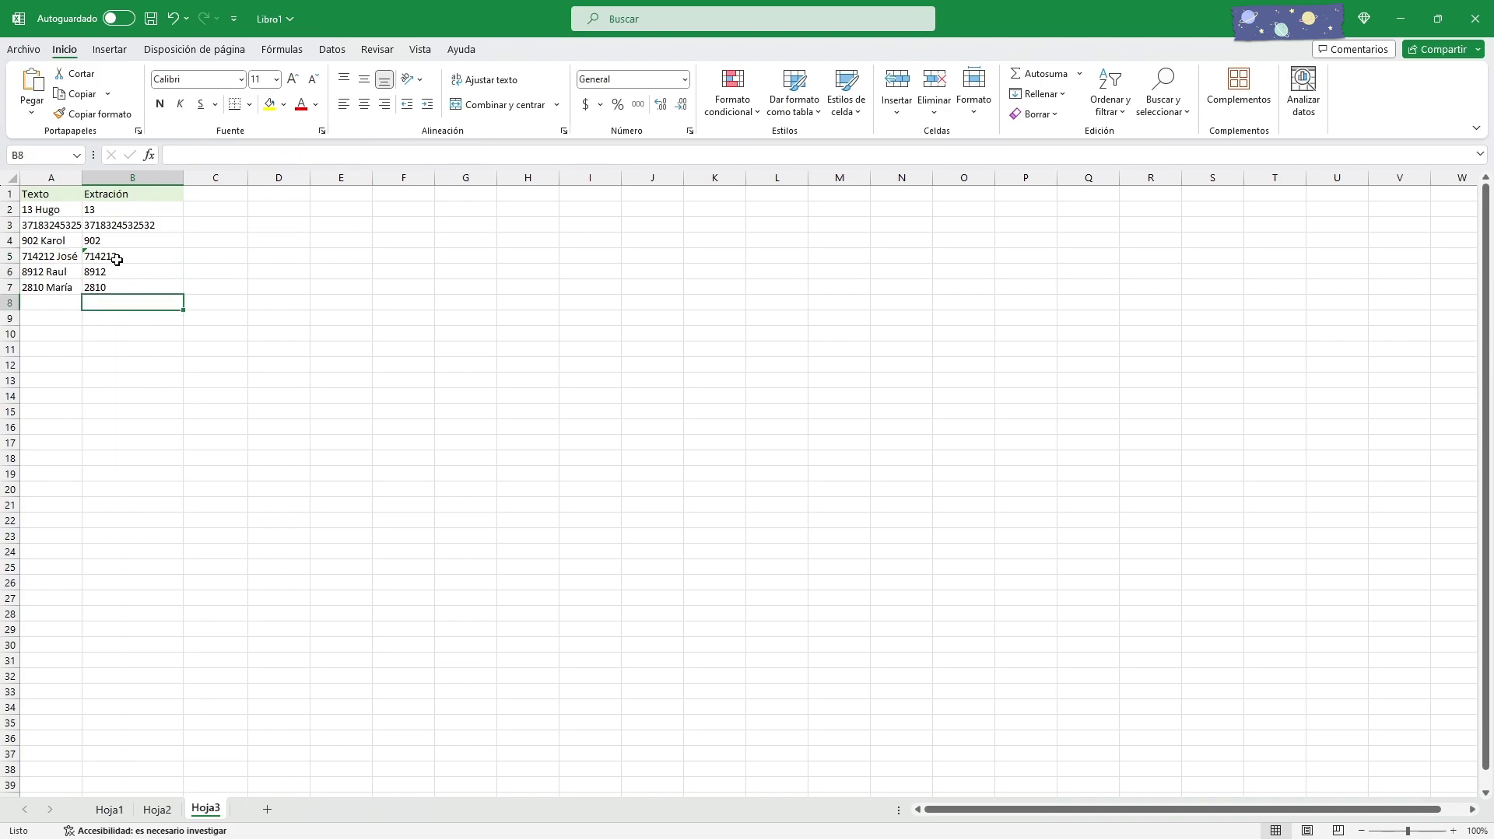
{"action": "left_click", "coordinate": [116, 259]}
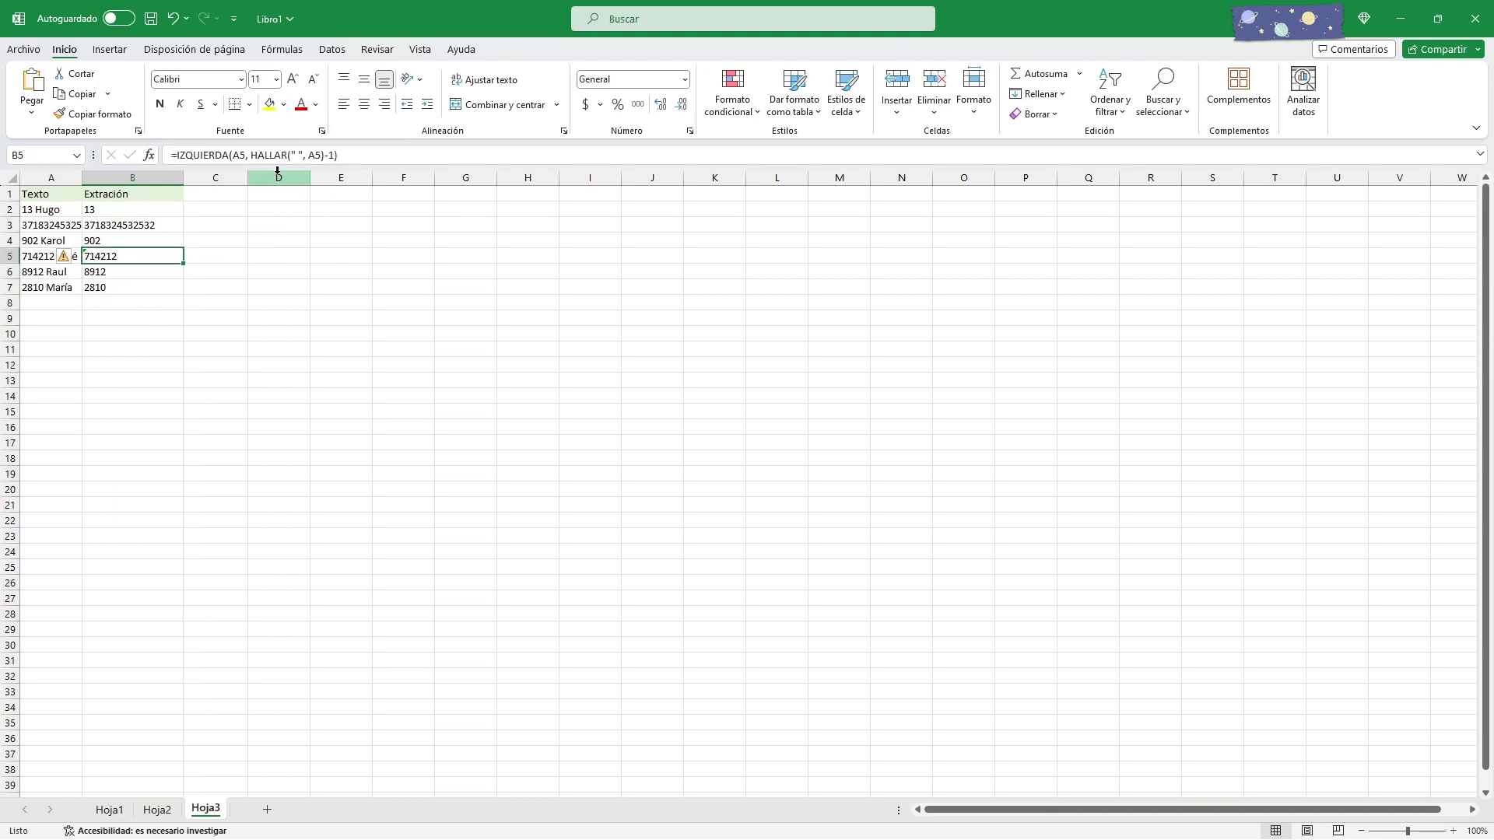
{"action": "left_click", "coordinate": [120, 365]}
{"action": "left_click", "coordinate": [116, 398]}
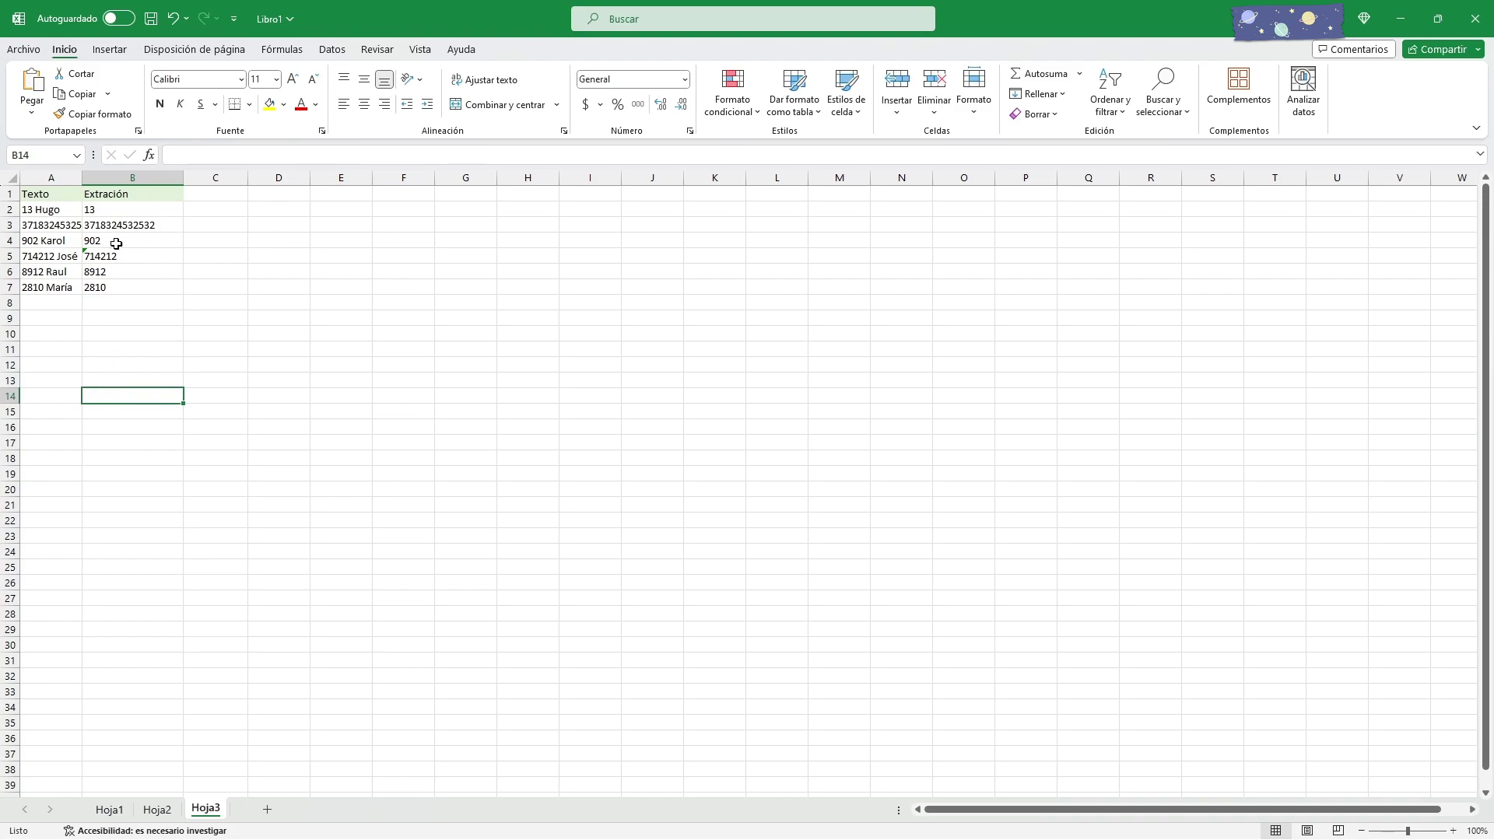
- Change A5 to '714212@José', replacing the space with @
{"action": "left_click", "coordinate": [48, 261]}
{"action": "double_click", "coordinate": [59, 256]}
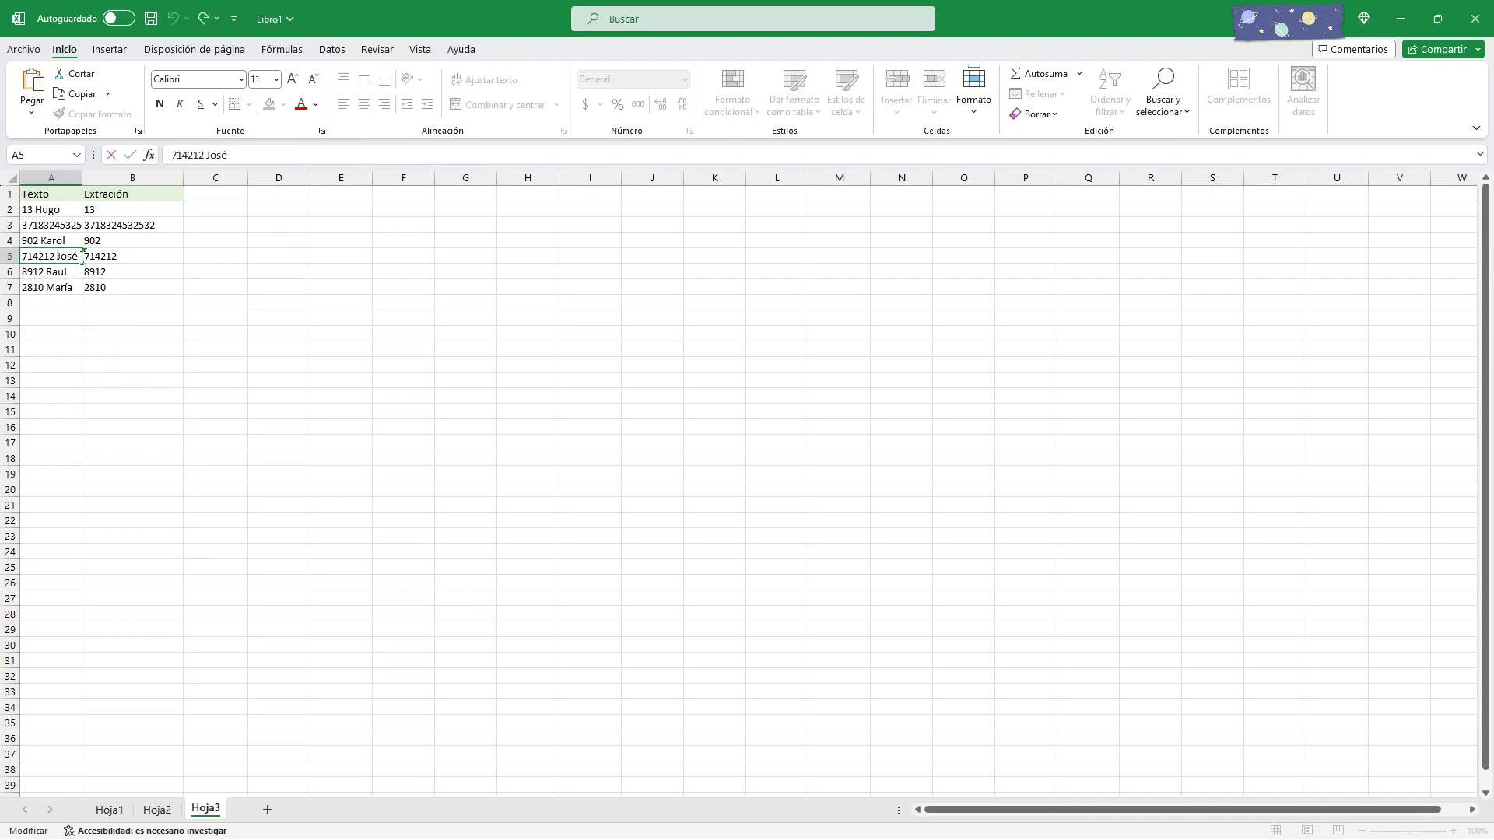
{"action": "key", "text": "BackSpace"}
{"action": "type", "text": "@"}
{"action": "left_click", "coordinate": [128, 256]}
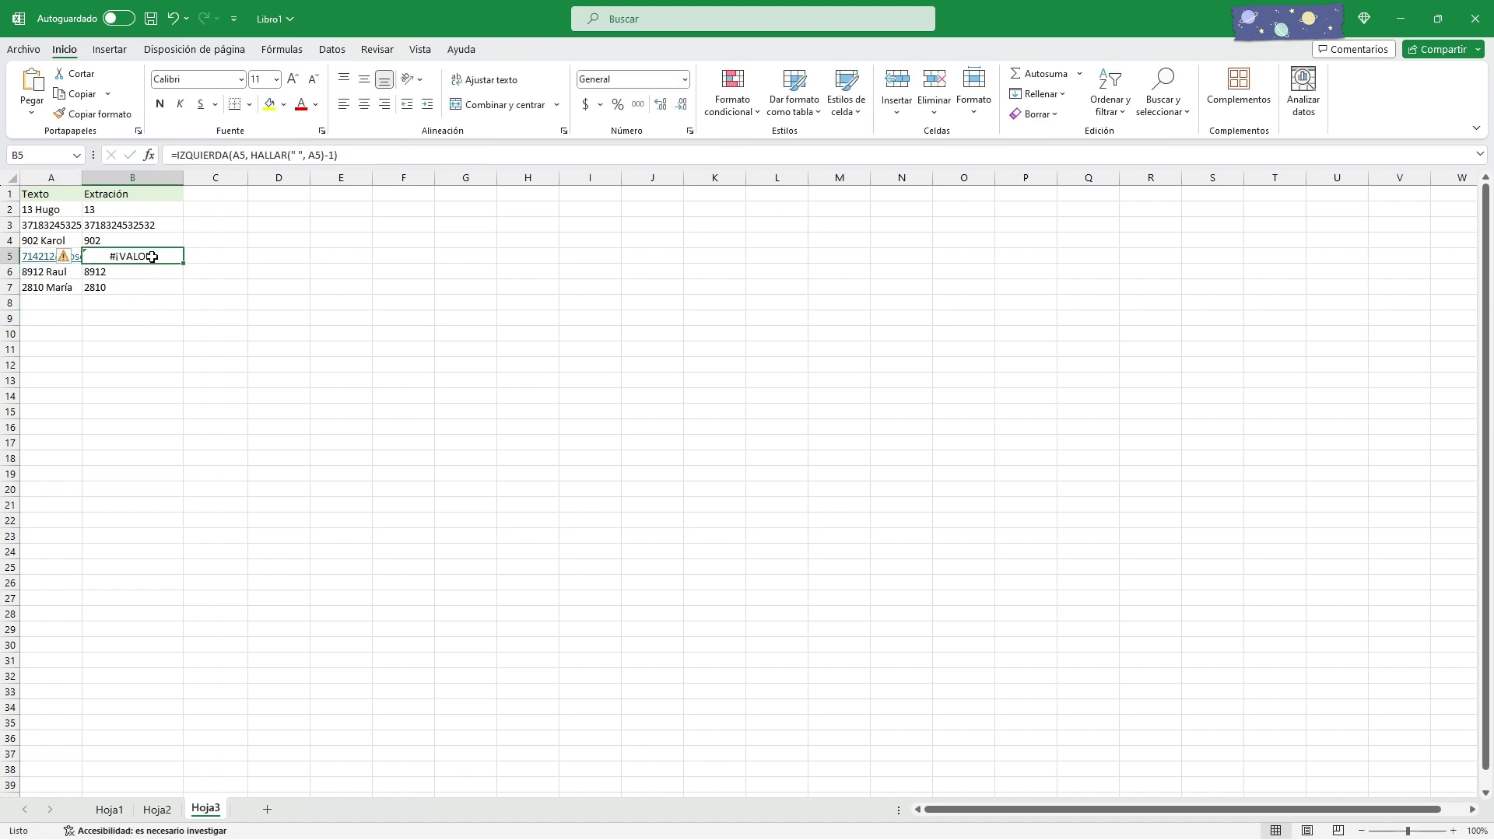
- Change B5 to =IZQUIERDA(A5, HALLAR("@", A5)-1) so it returns 714212
{"action": "left_click", "coordinate": [300, 155]}
{"action": "key", "text": "BackSpace"}
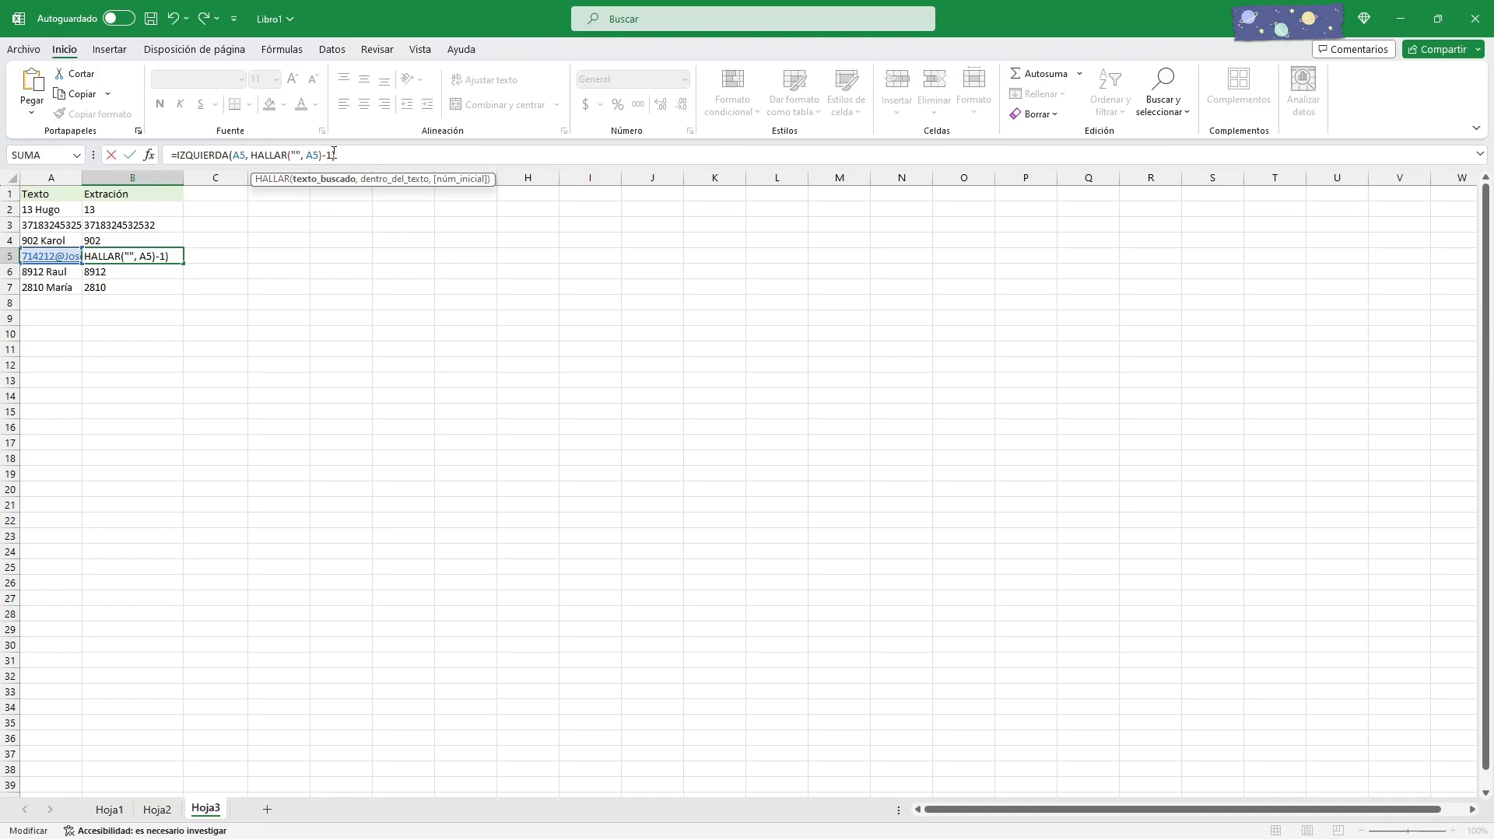
{"action": "type", "text": "@"}
{"action": "left_click", "coordinate": [345, 155]}
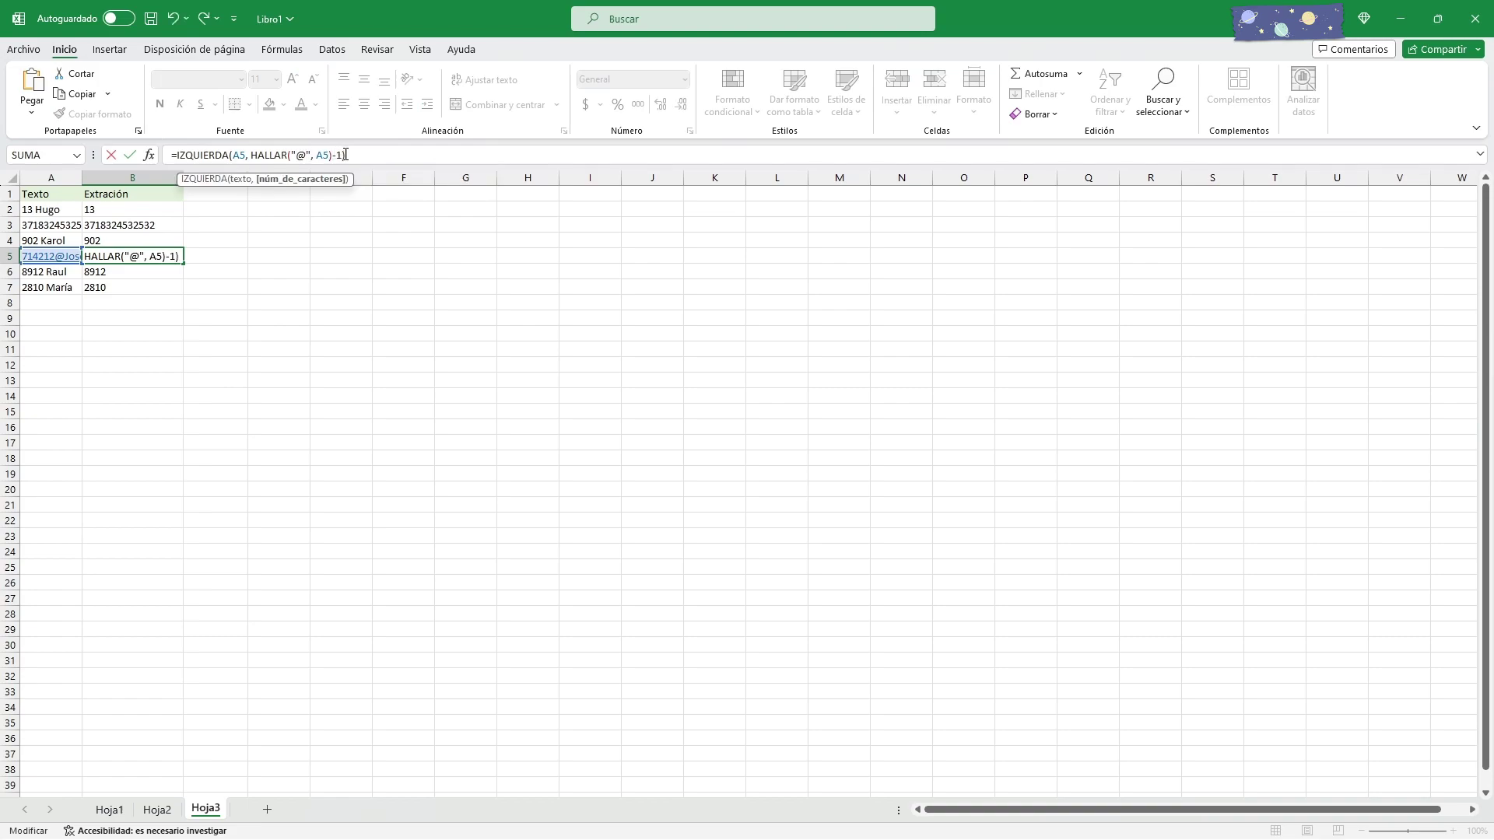
{"action": "key", "text": "BackSpace"}
{"action": "key", "text": "Return"}
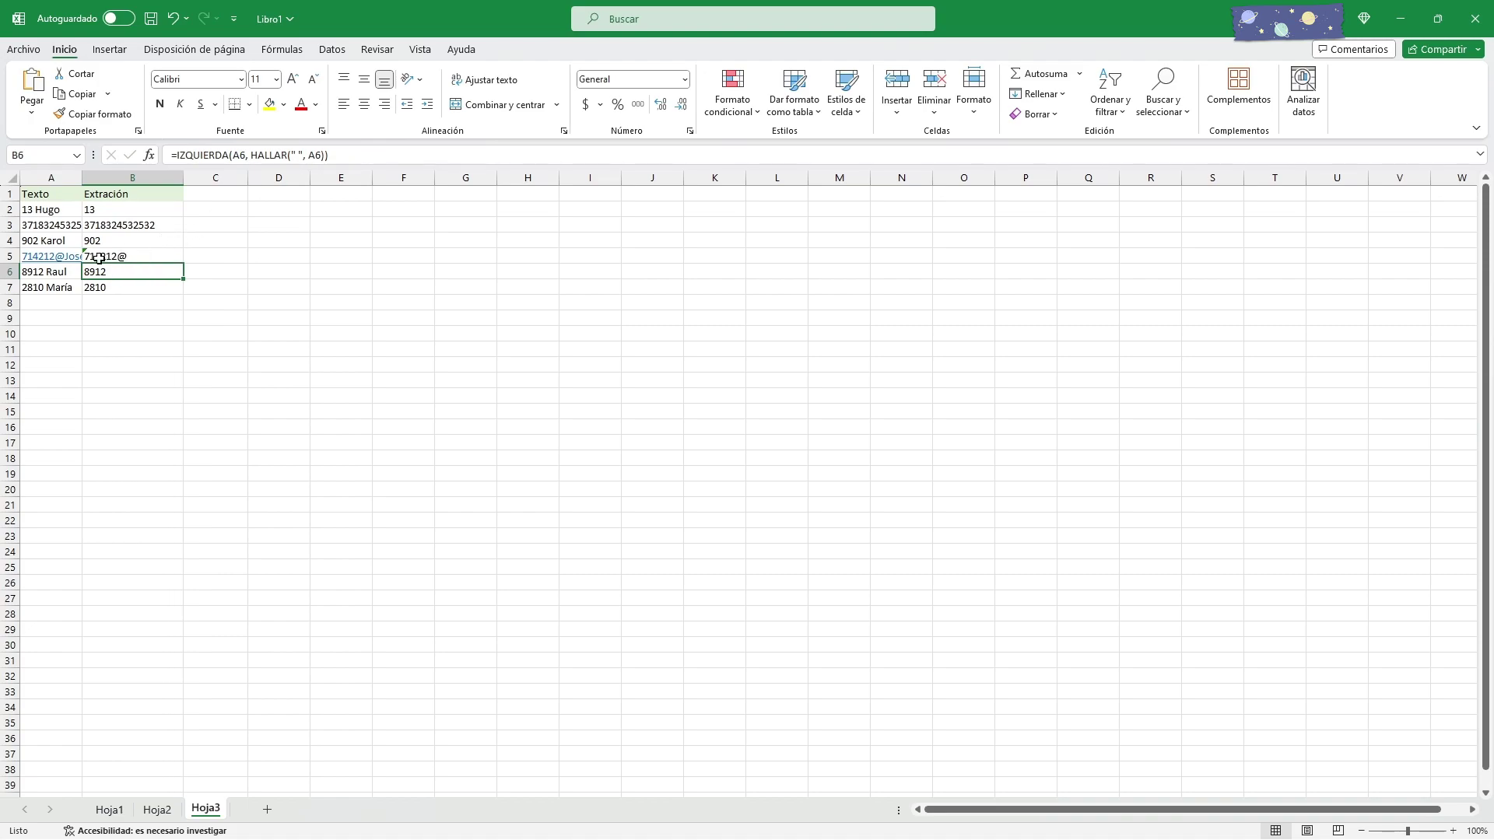
{"action": "left_click", "coordinate": [325, 155]}
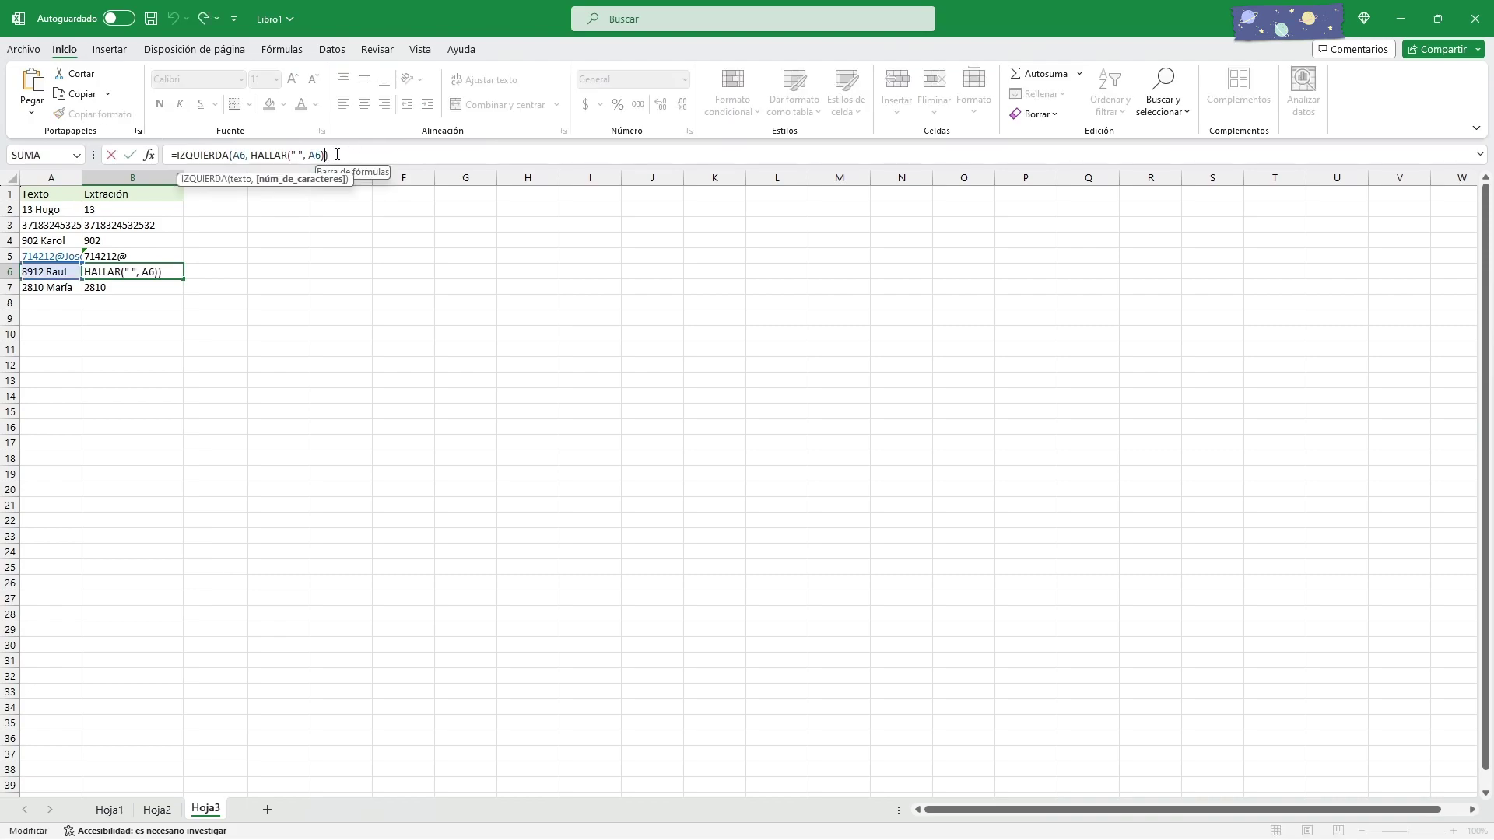
{"action": "left_click", "coordinate": [150, 257]}
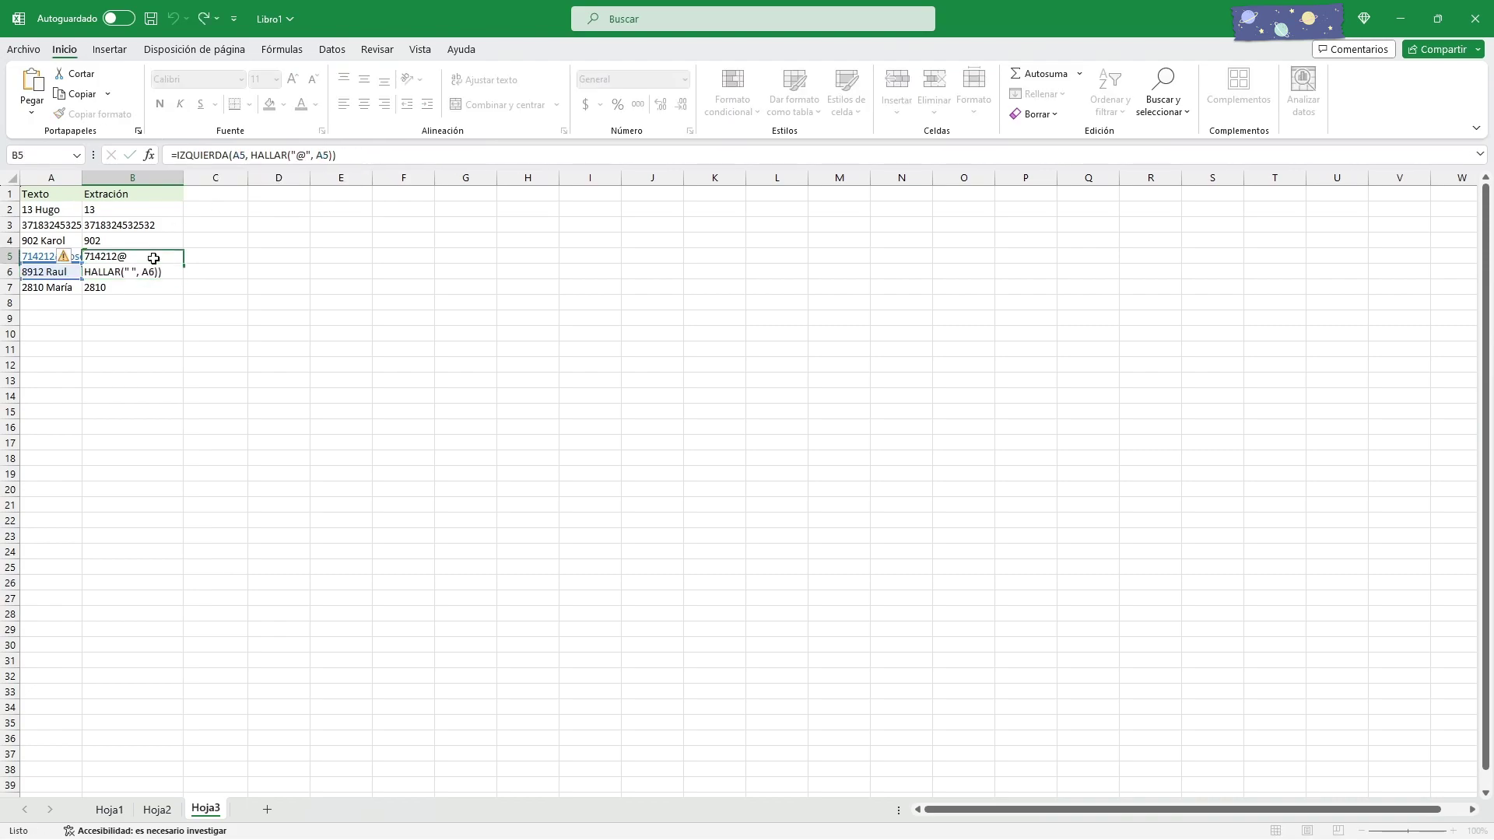
{"action": "left_click", "coordinate": [354, 154]}
{"action": "type", "text": "-"}
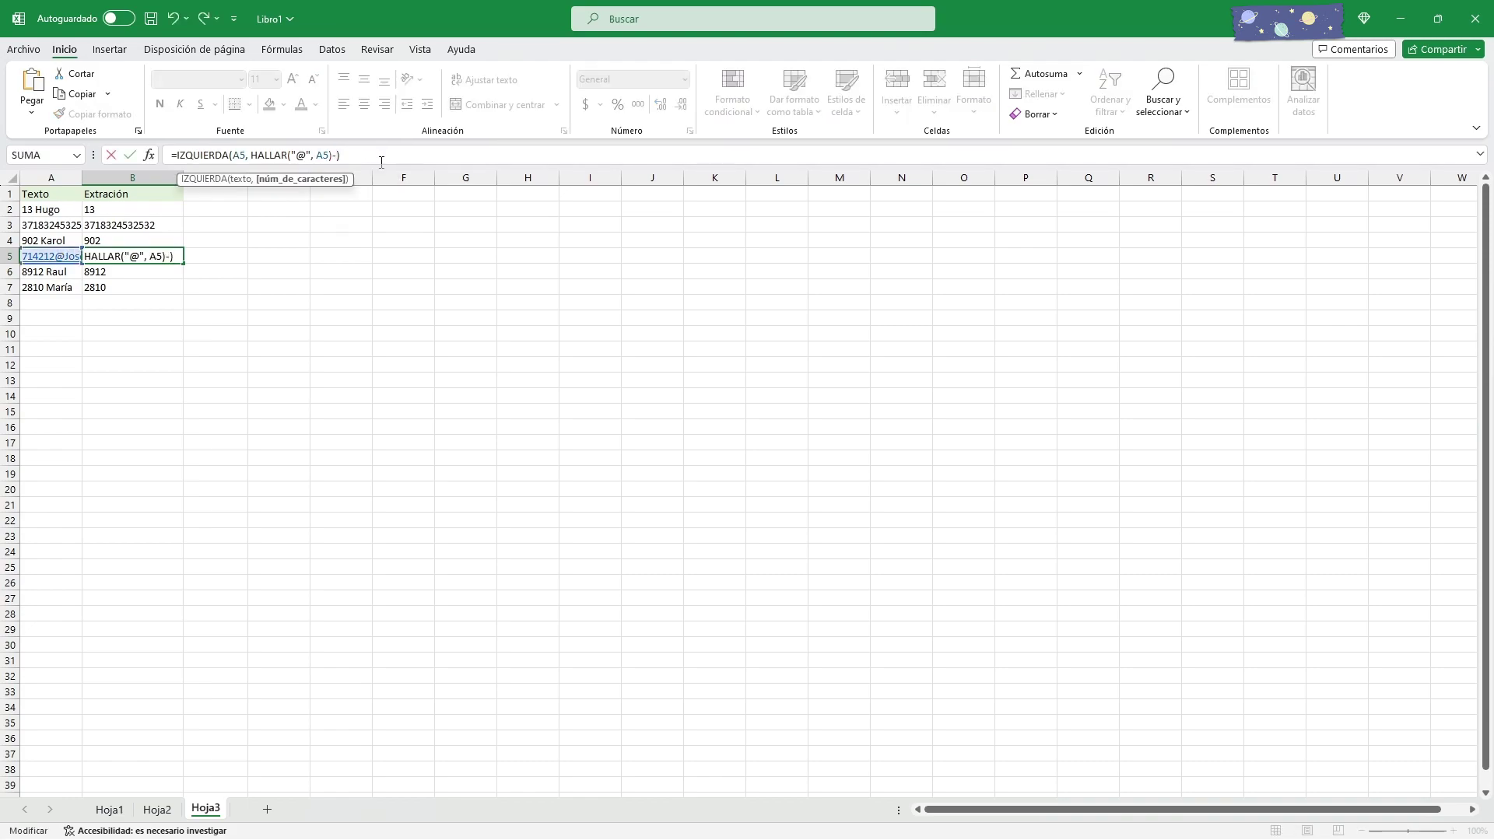
{"action": "type", "text": "1"}
{"action": "key", "text": "Return"}
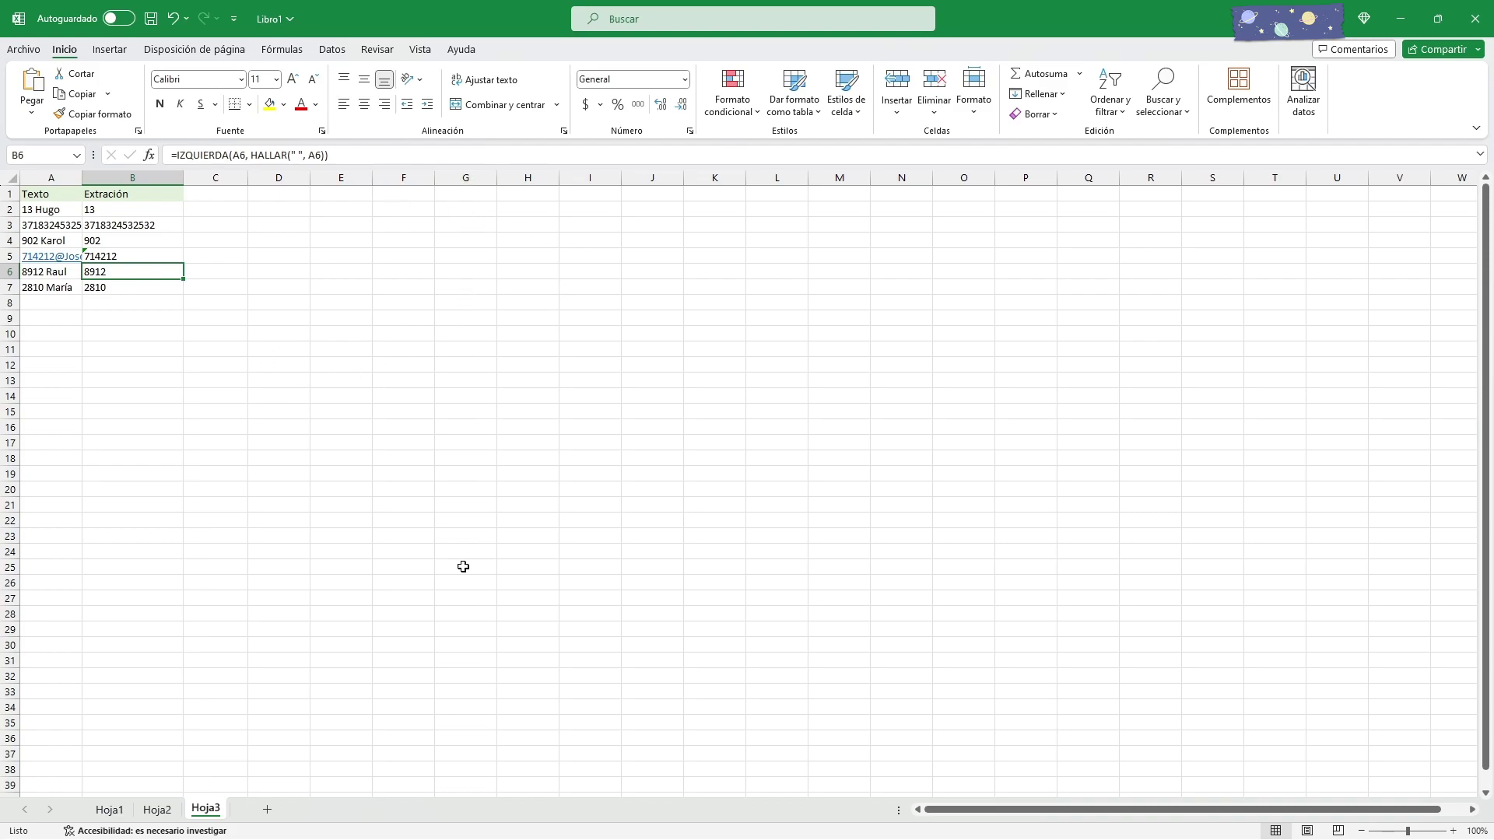
- Switch to Edge and scroll the excelparatodos.com text-functions page to the Función REEMPLAZAR example
{"action": "left_click", "coordinate": [731, 833]}
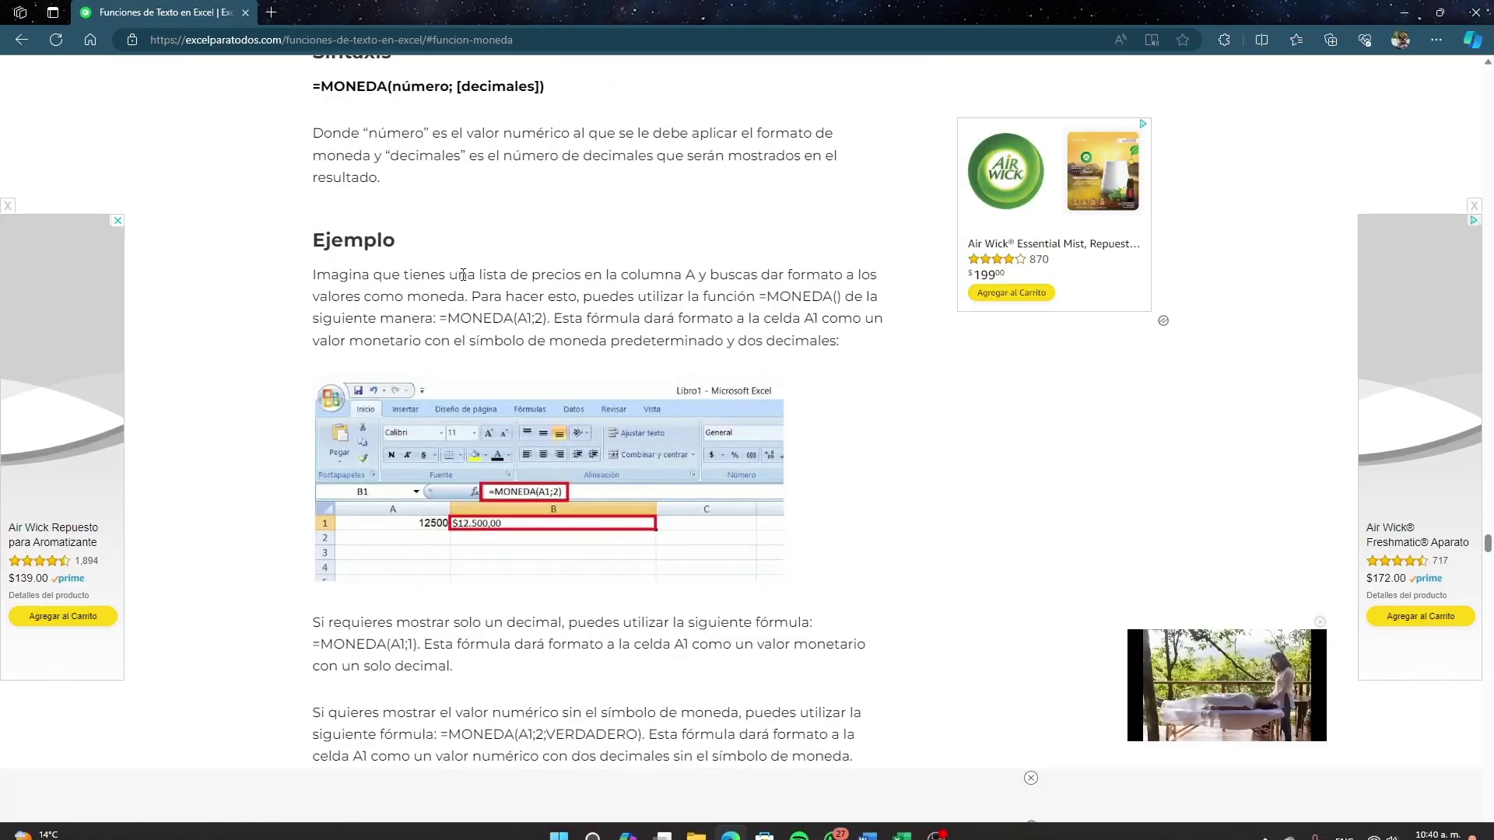
{"action": "scroll", "coordinate": [463, 274], "scroll_direction": "up", "scroll_amount": 8}
{"action": "scroll", "coordinate": [477, 347], "scroll_direction": "down", "scroll_amount": 10}
{"action": "scroll", "coordinate": [477, 347], "scroll_direction": "down", "scroll_amount": 7}
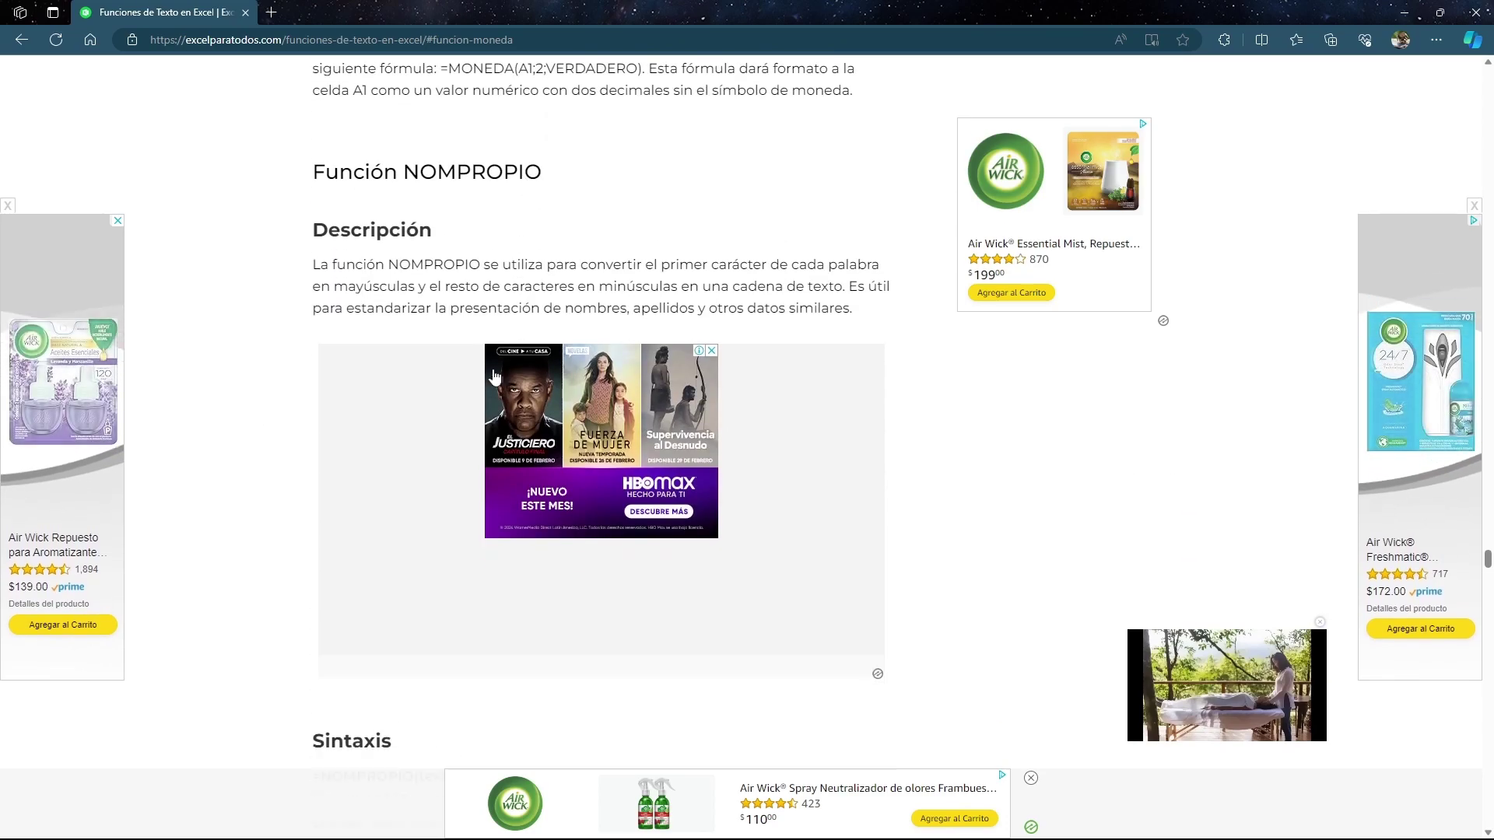
{"action": "scroll", "coordinate": [493, 376], "scroll_direction": "down", "scroll_amount": 2}
{"action": "scroll", "coordinate": [467, 366], "scroll_direction": "down", "scroll_amount": 5}
{"action": "scroll", "coordinate": [428, 358], "scroll_direction": "down", "scroll_amount": 5}
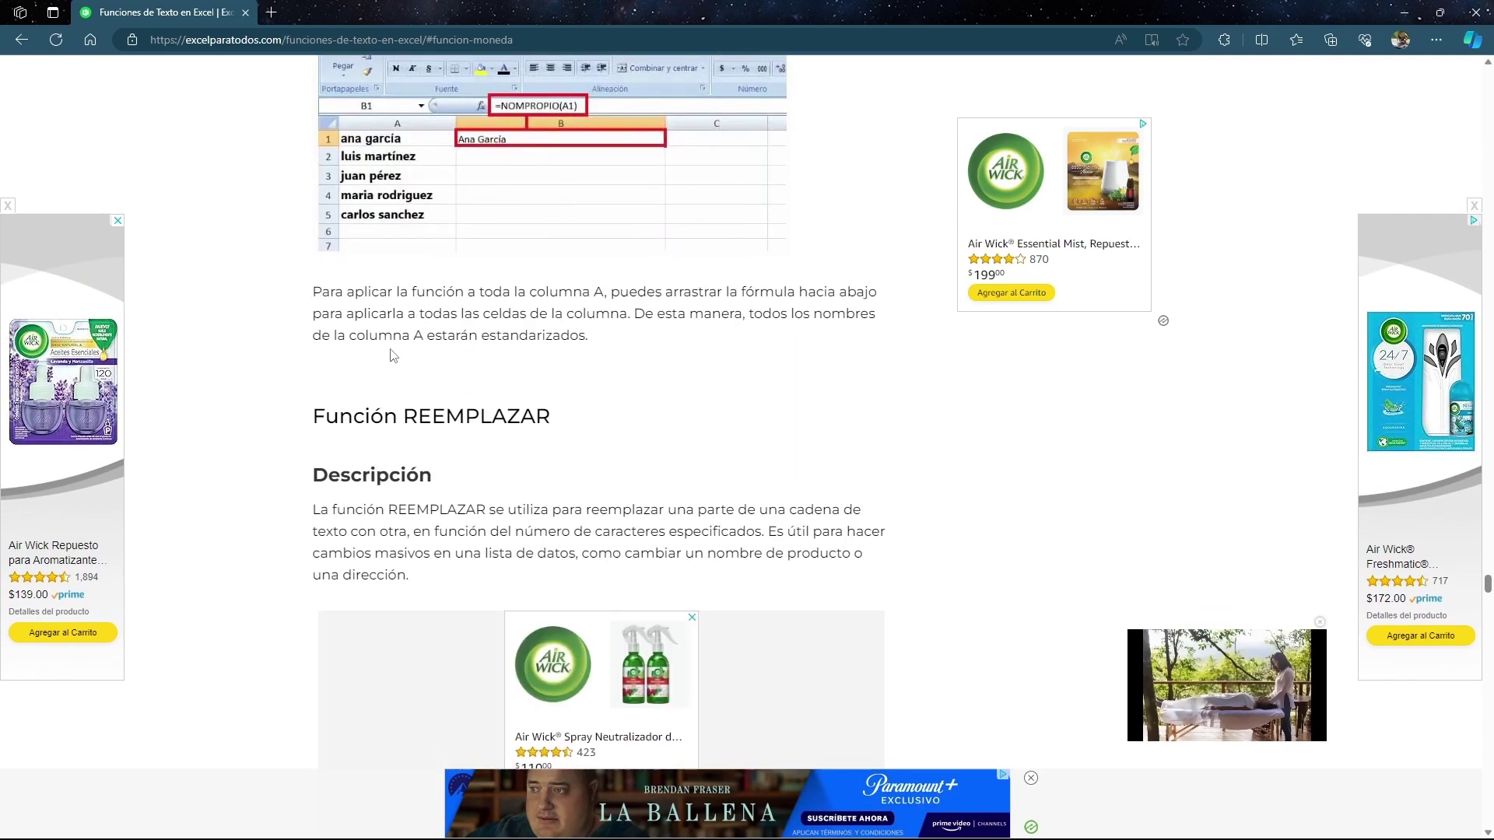
{"action": "scroll", "coordinate": [393, 355], "scroll_direction": "up", "scroll_amount": 4}
{"action": "scroll", "coordinate": [401, 327], "scroll_direction": "up", "scroll_amount": 3}
{"action": "scroll", "coordinate": [406, 284], "scroll_direction": "down", "scroll_amount": 5}
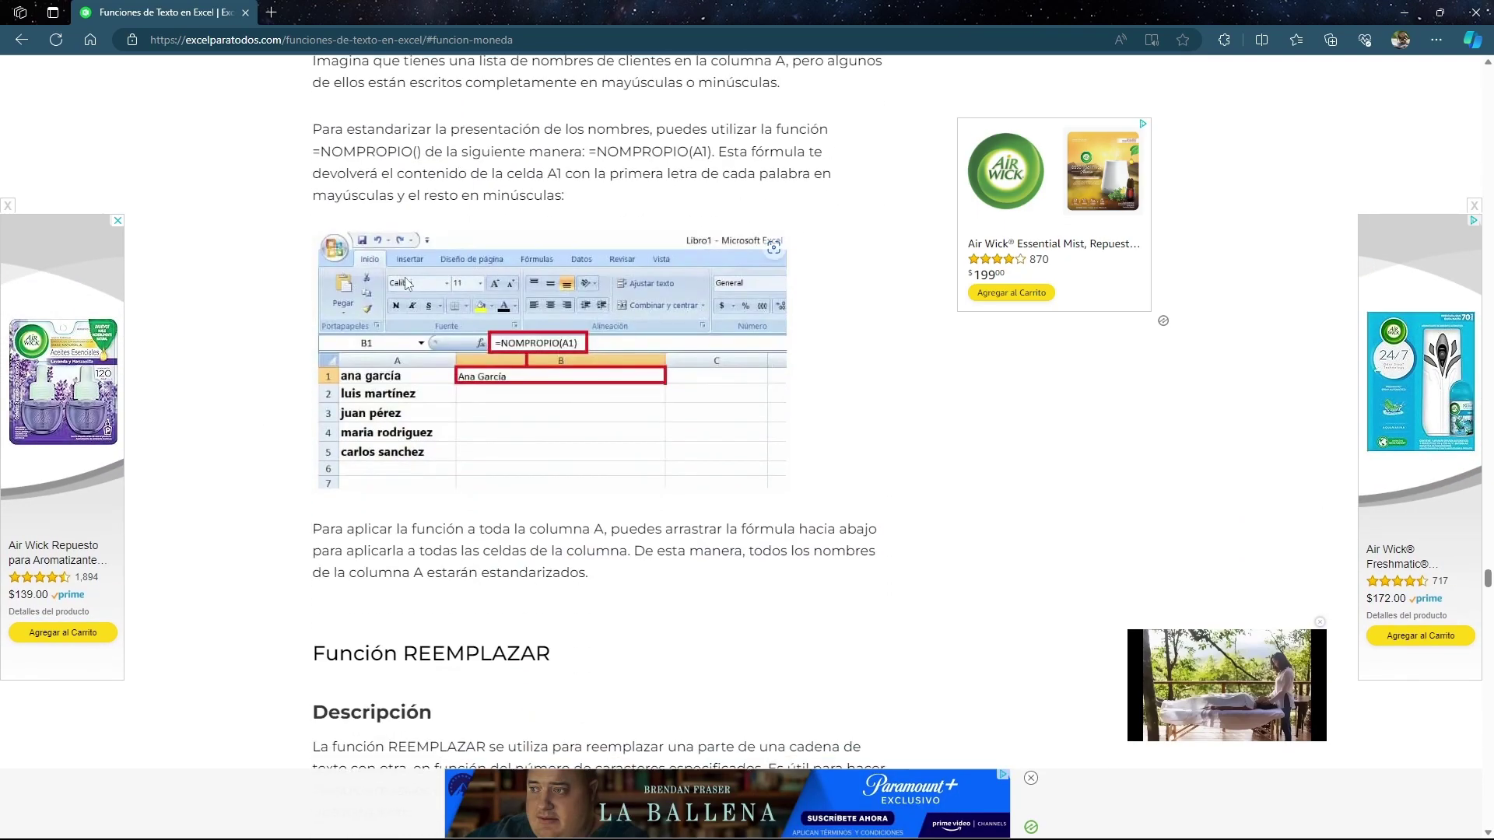
{"action": "scroll", "coordinate": [483, 409], "scroll_direction": "down", "scroll_amount": 5}
{"action": "scroll", "coordinate": [727, 301], "scroll_direction": "down", "scroll_amount": 5}
{"action": "scroll", "coordinate": [494, 373], "scroll_direction": "down", "scroll_amount": 2}
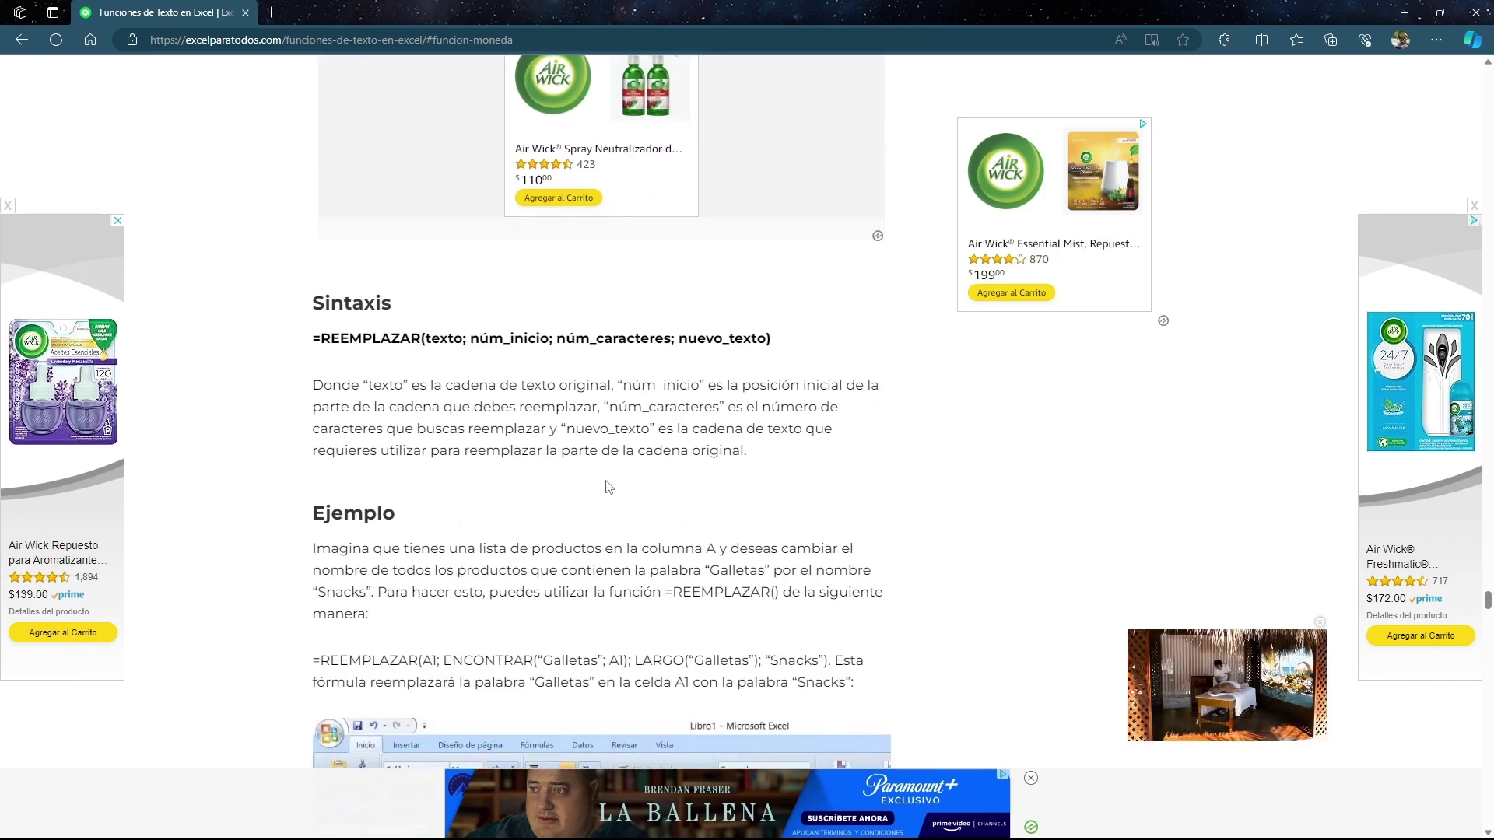
{"action": "scroll", "coordinate": [608, 486], "scroll_direction": "down", "scroll_amount": 5}
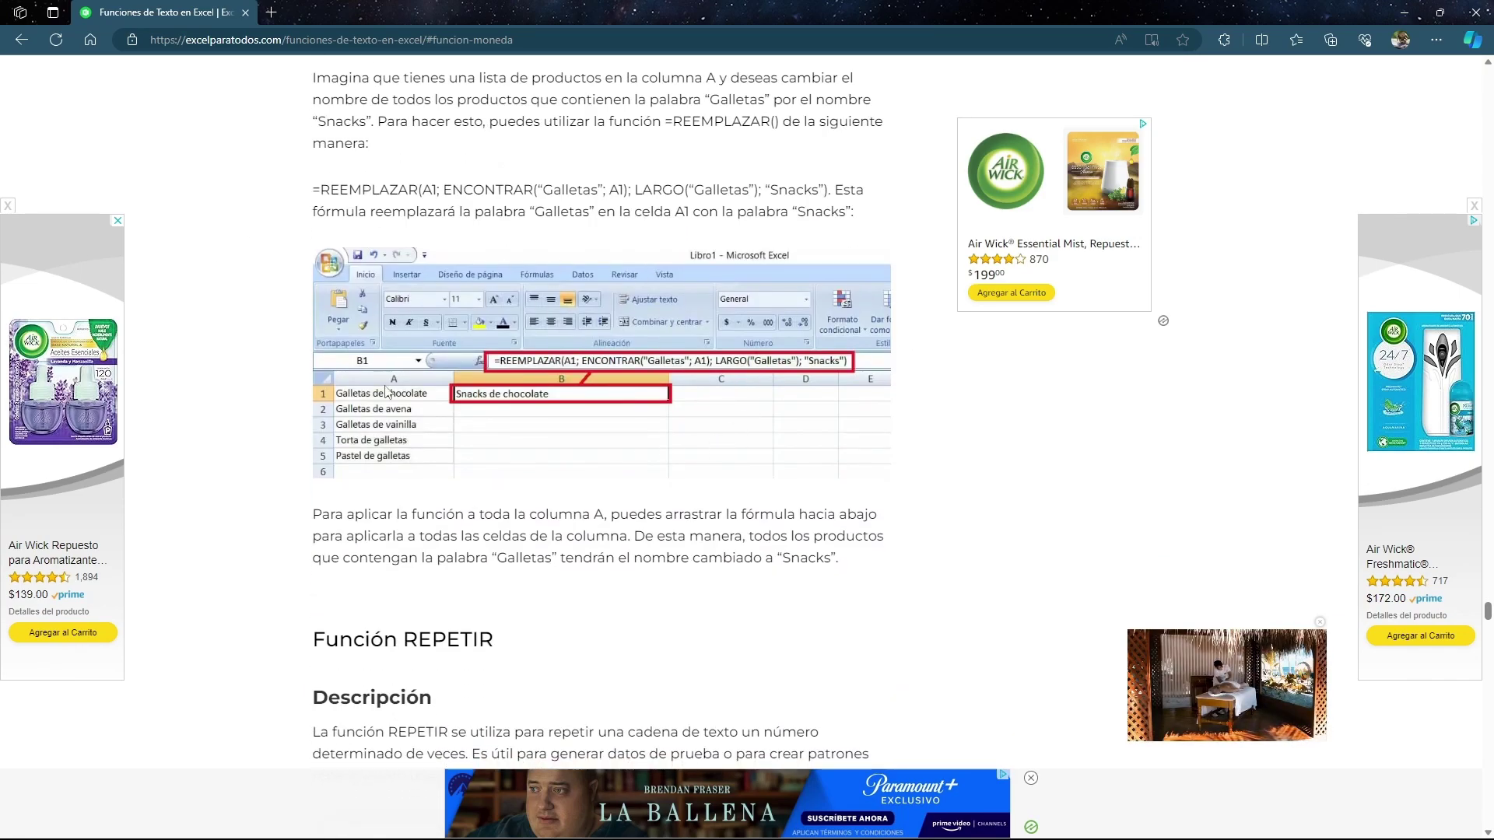